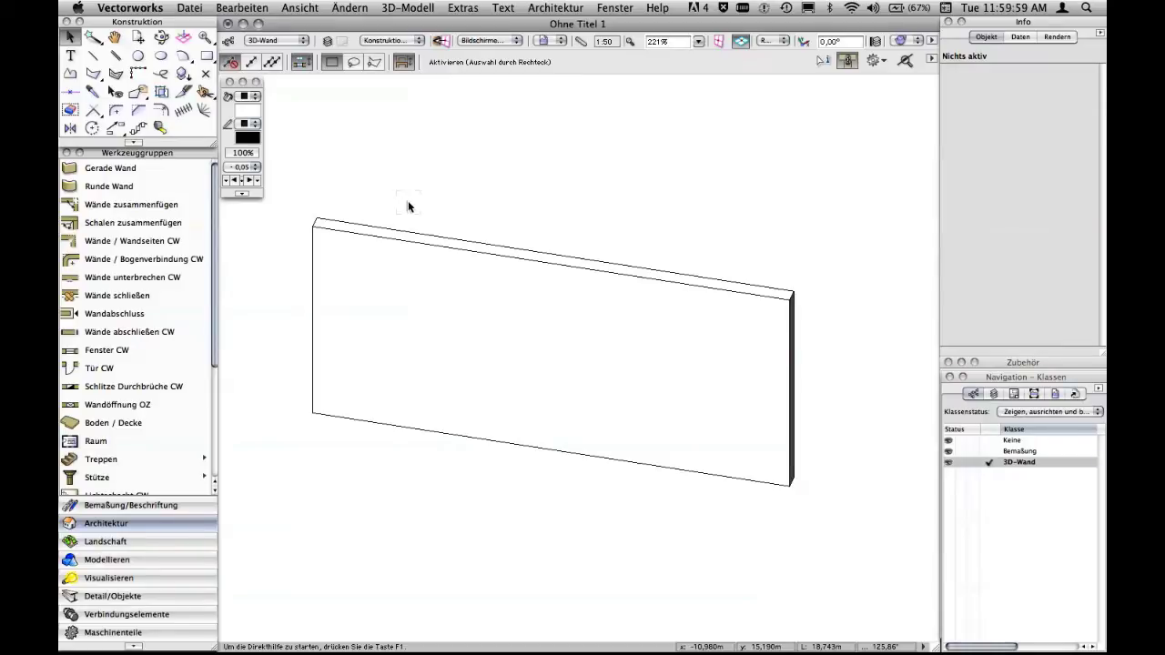
Select the straight wall and examine its class assignment and the classes available in the drawing
{"action": "left_click", "coordinate": [372, 236]}
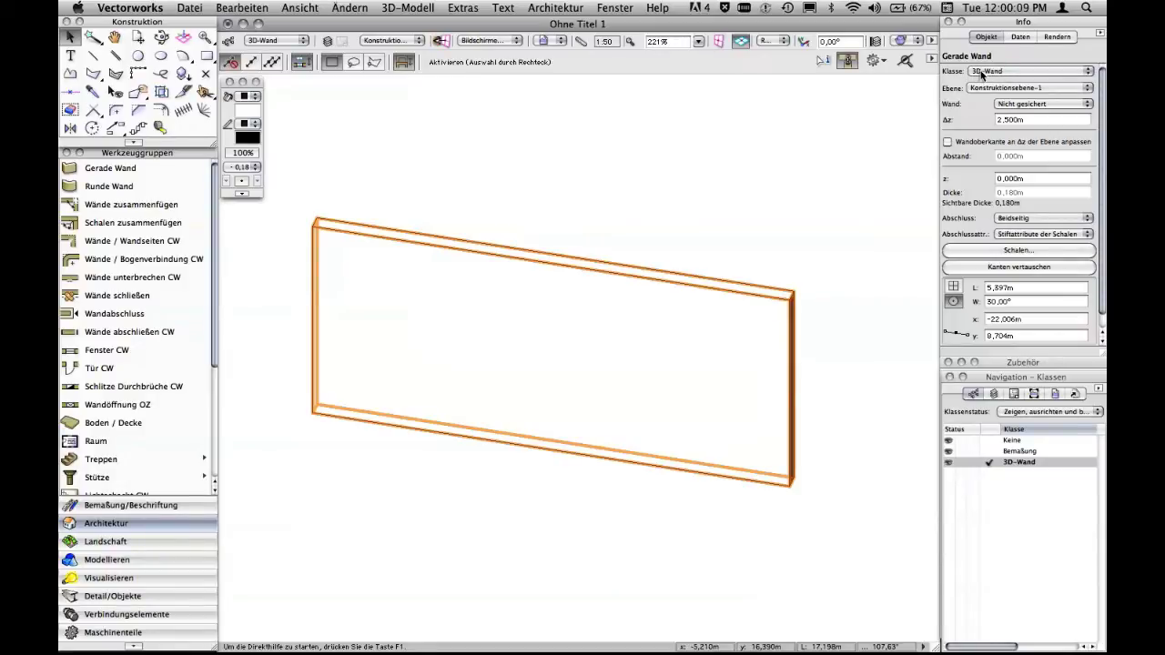
{"action": "left_click", "coordinate": [1017, 71]}
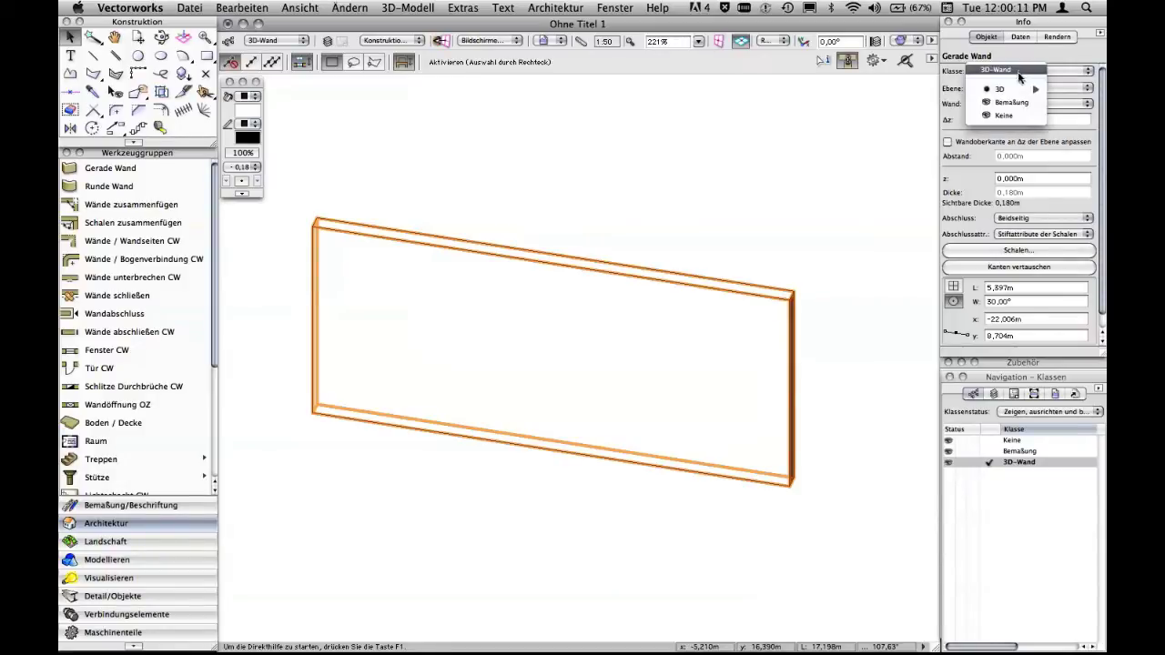
{"action": "mouse_move", "coordinate": [1019, 90]}
{"action": "left_click", "coordinate": [1014, 71]}
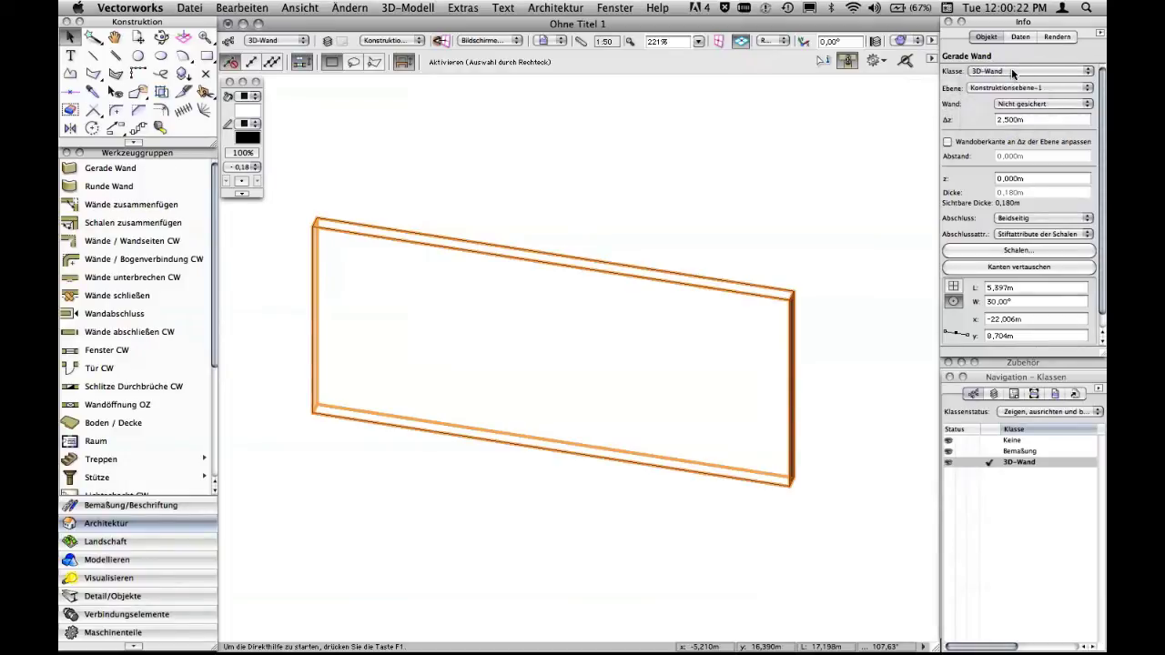
{"action": "left_click", "coordinate": [291, 43]}
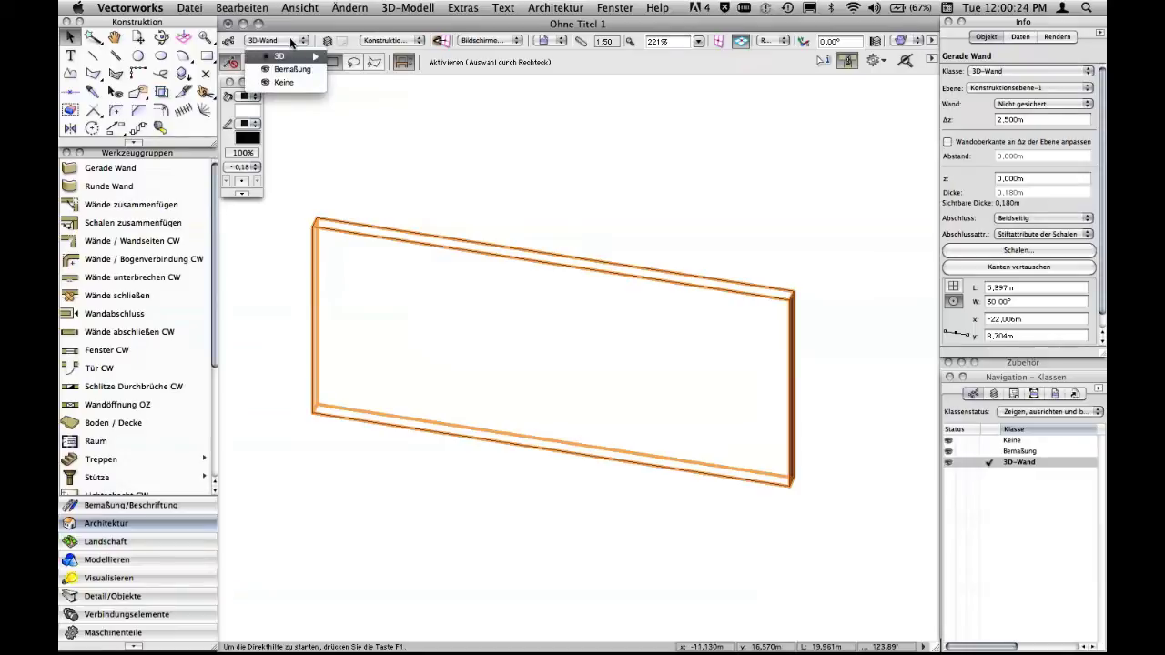
{"action": "left_click", "coordinate": [372, 108]}
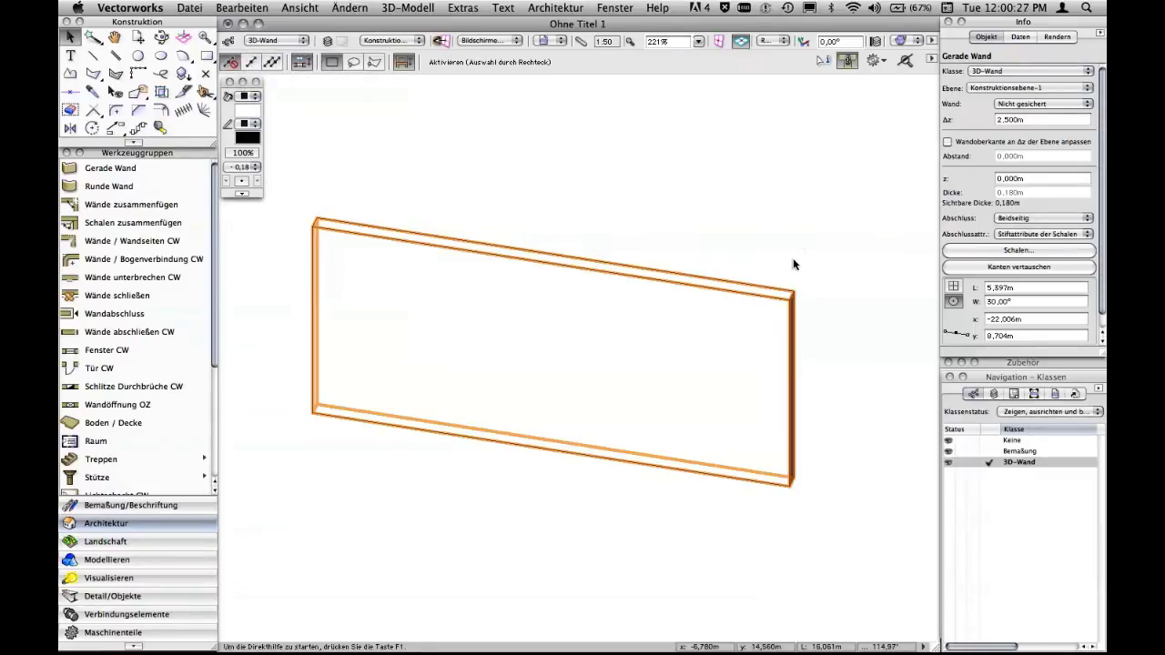
Expand the Zubehör palette and switch to the Vorne view, leaving free drawing space beside the wall
{"action": "left_click", "coordinate": [1015, 364]}
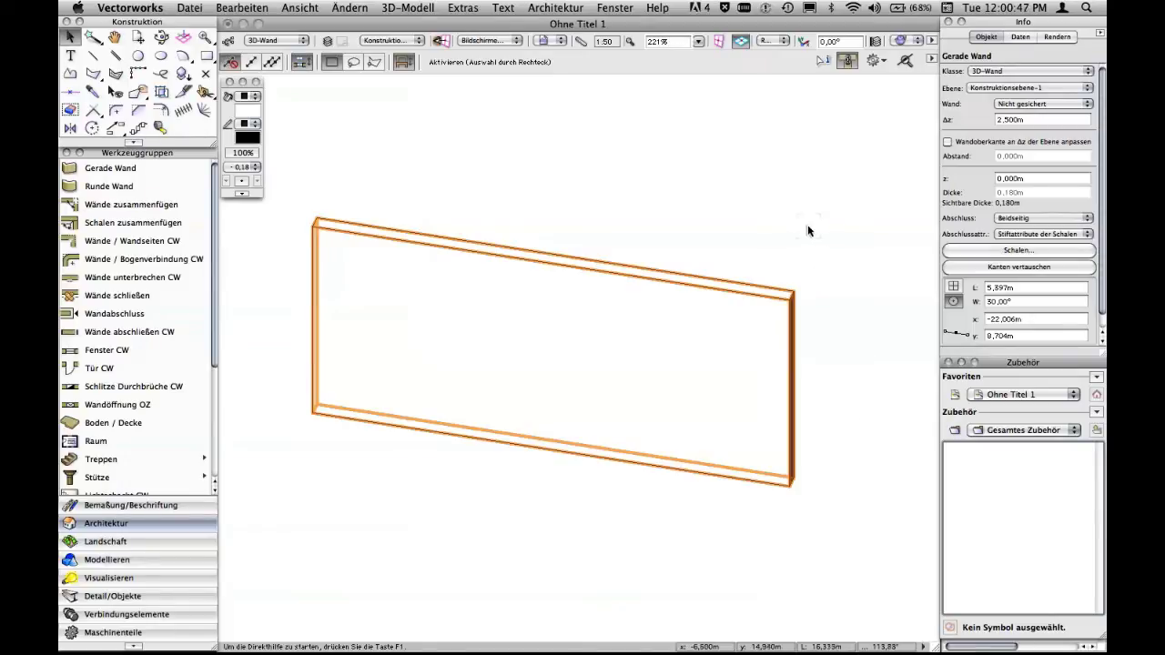
{"action": "left_click", "coordinate": [555, 339]}
{"action": "left_click", "coordinate": [775, 46]}
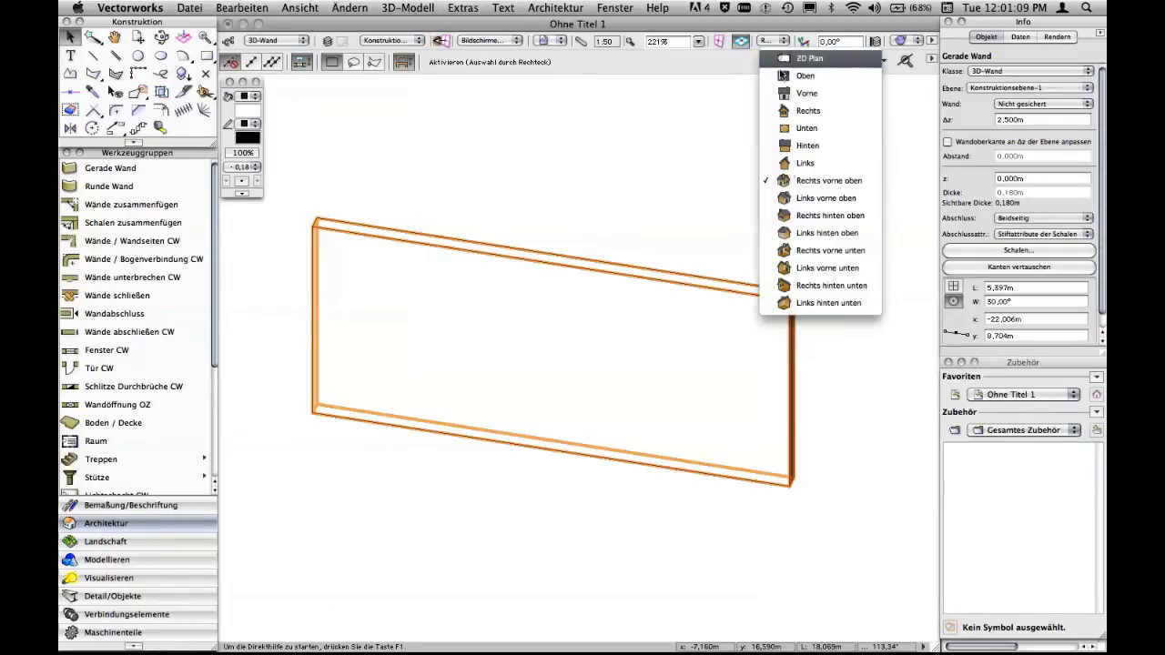
{"action": "left_click", "coordinate": [786, 97]}
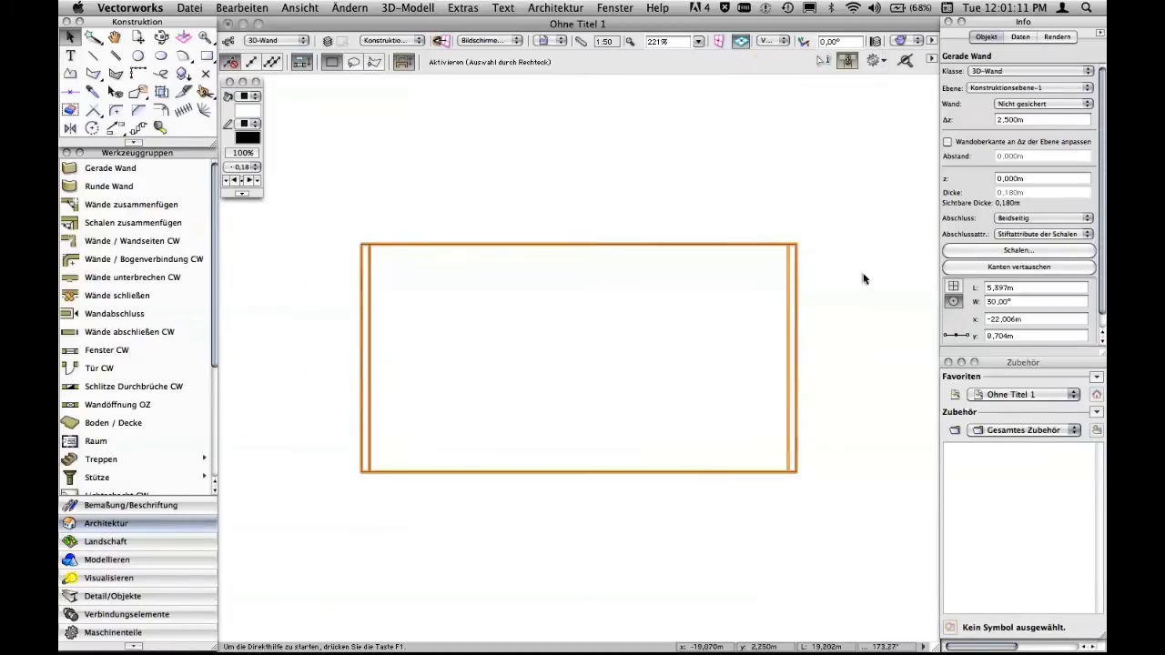
{"action": "key", "text": "h"}
{"action": "left_click_drag", "start_coordinate": [864, 276], "coordinate": [763, 243]}
{"action": "key", "text": "x"}
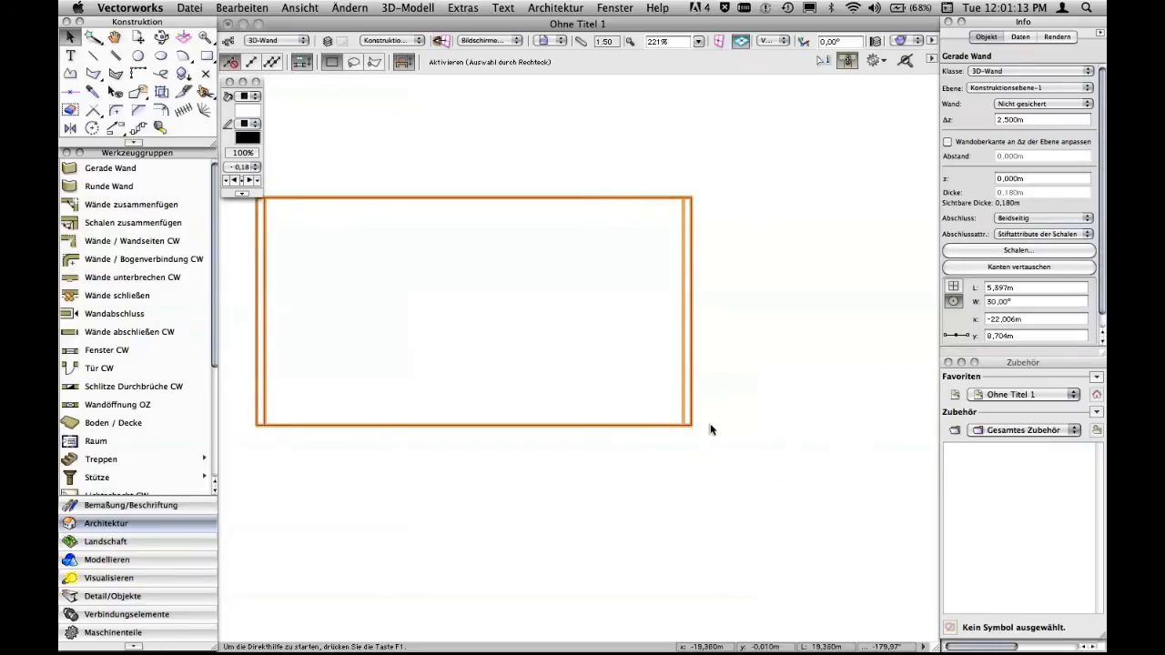
Draw a 2,5 m by 1,25 m rectangle on the Bildschirmebene beside the wall, its base level with the wall's lower edge
{"action": "key", "text": "4"}
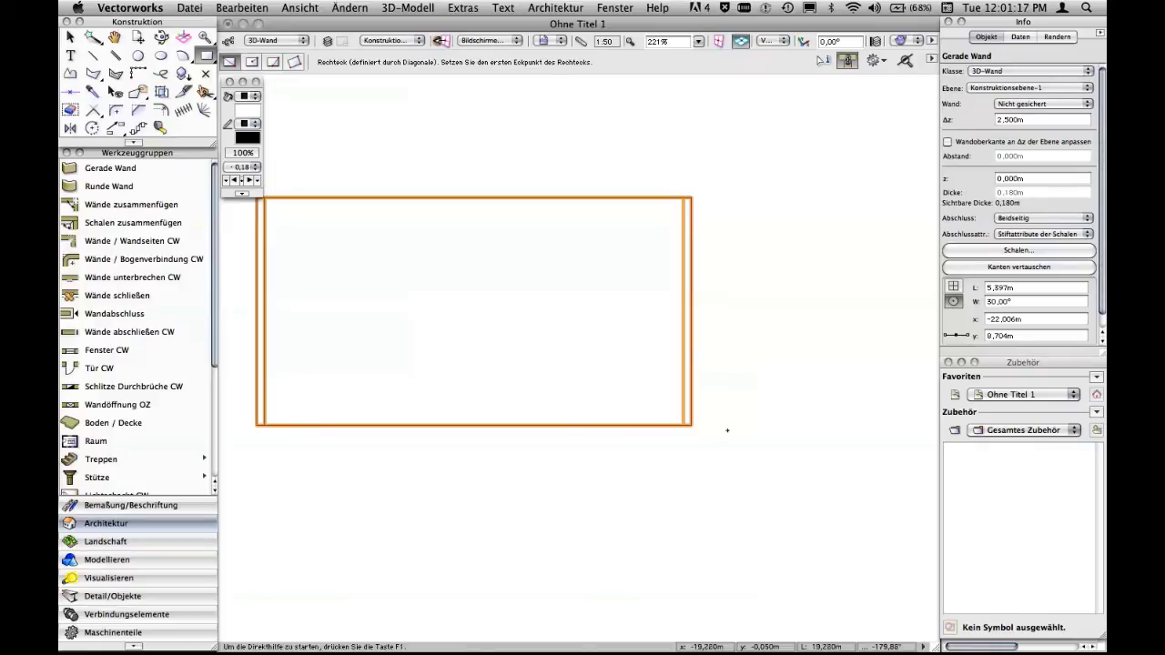
{"action": "left_click", "coordinate": [485, 41]}
{"action": "left_click", "coordinate": [499, 68]}
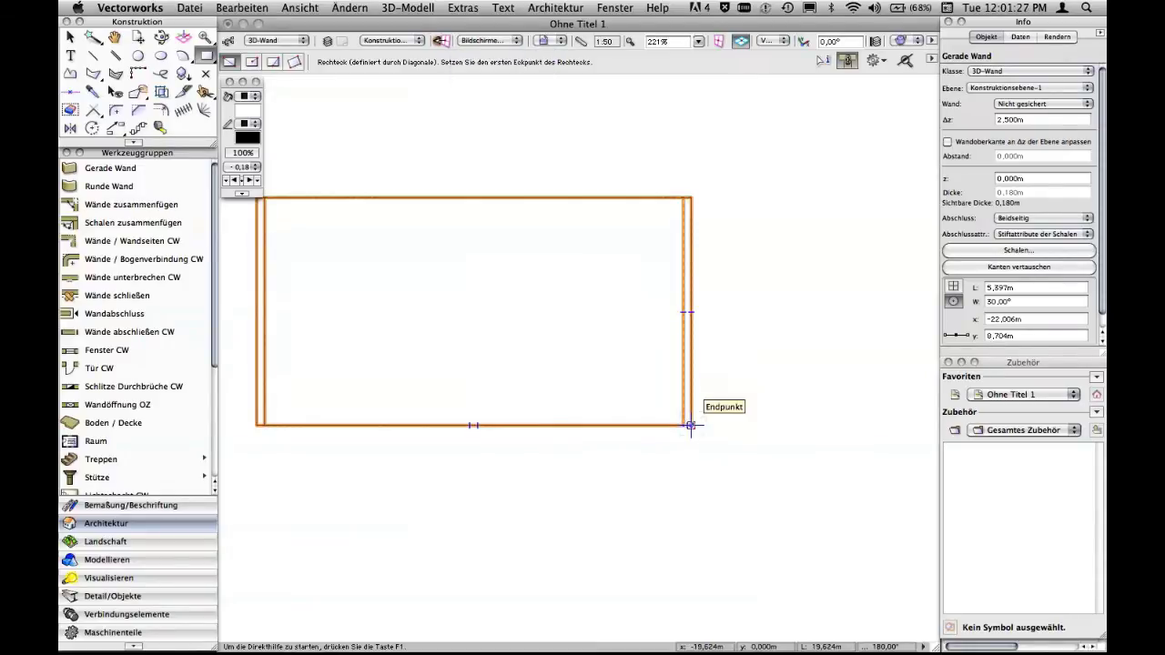
{"action": "left_click", "coordinate": [760, 425]}
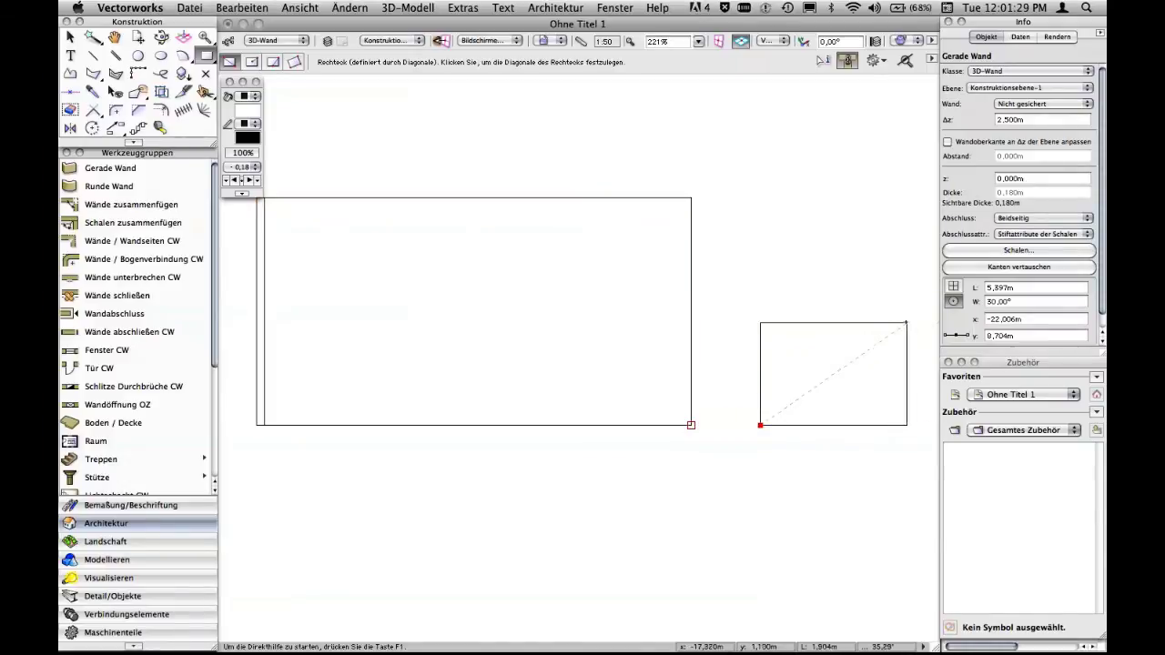
{"action": "scroll", "coordinate": [908, 322], "scroll_direction": "right", "scroll_amount": 3}
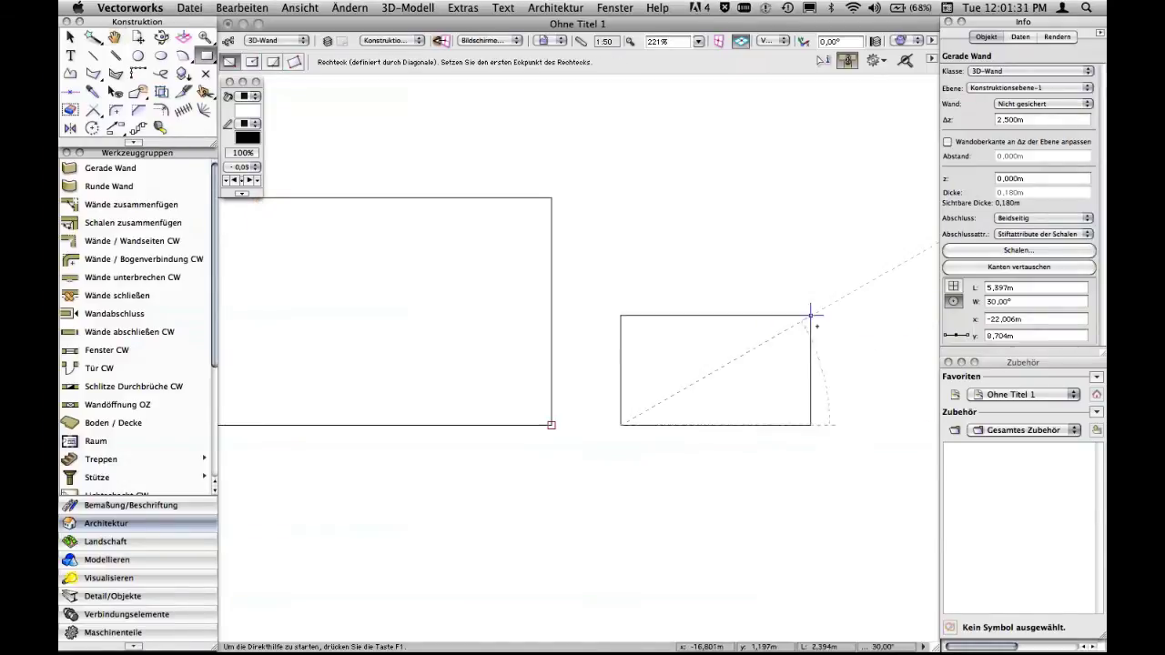
{"action": "left_click", "coordinate": [868, 307]}
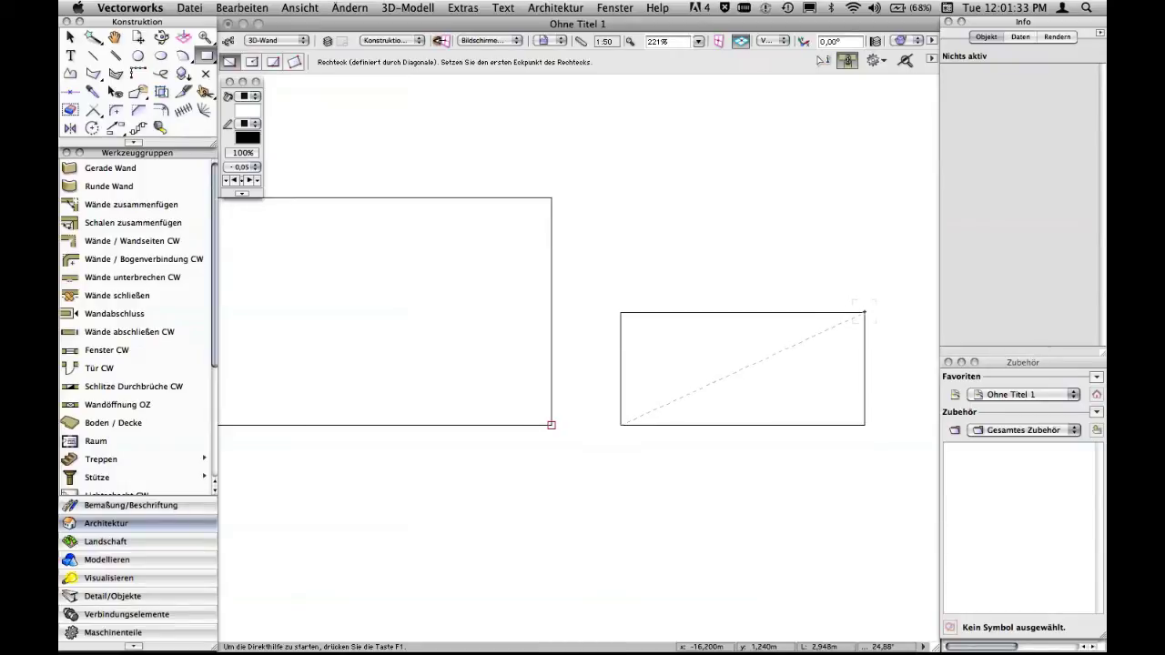
{"action": "key", "text": "Tab"}
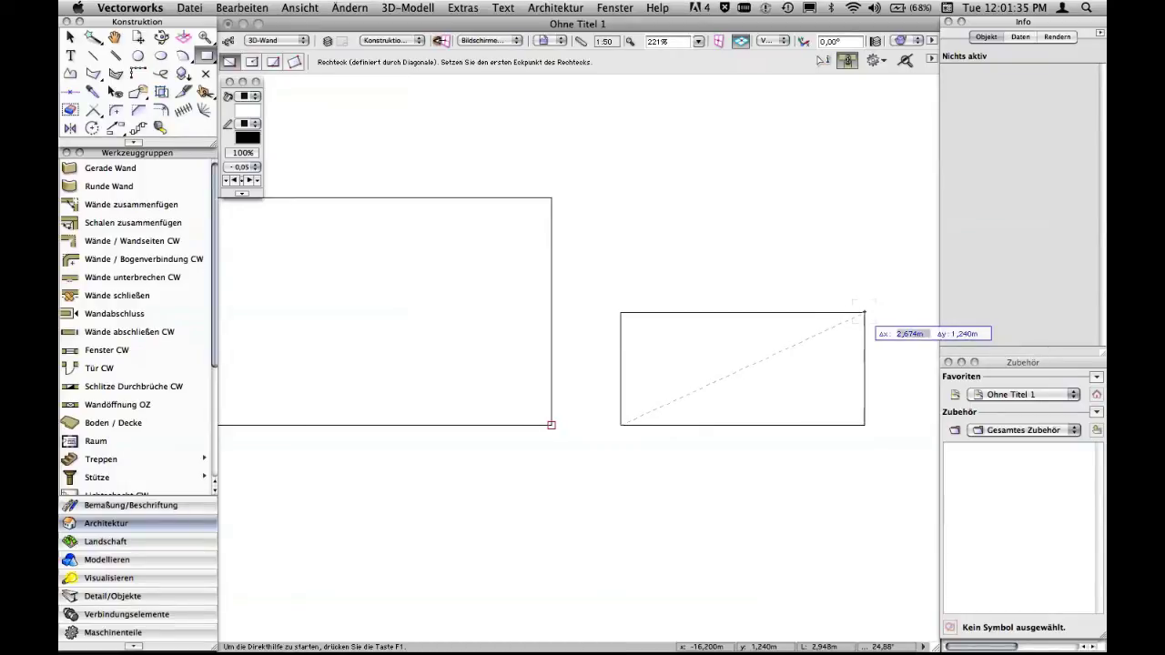
{"action": "type", "text": "2,5"}
{"action": "key", "text": "Tab"}
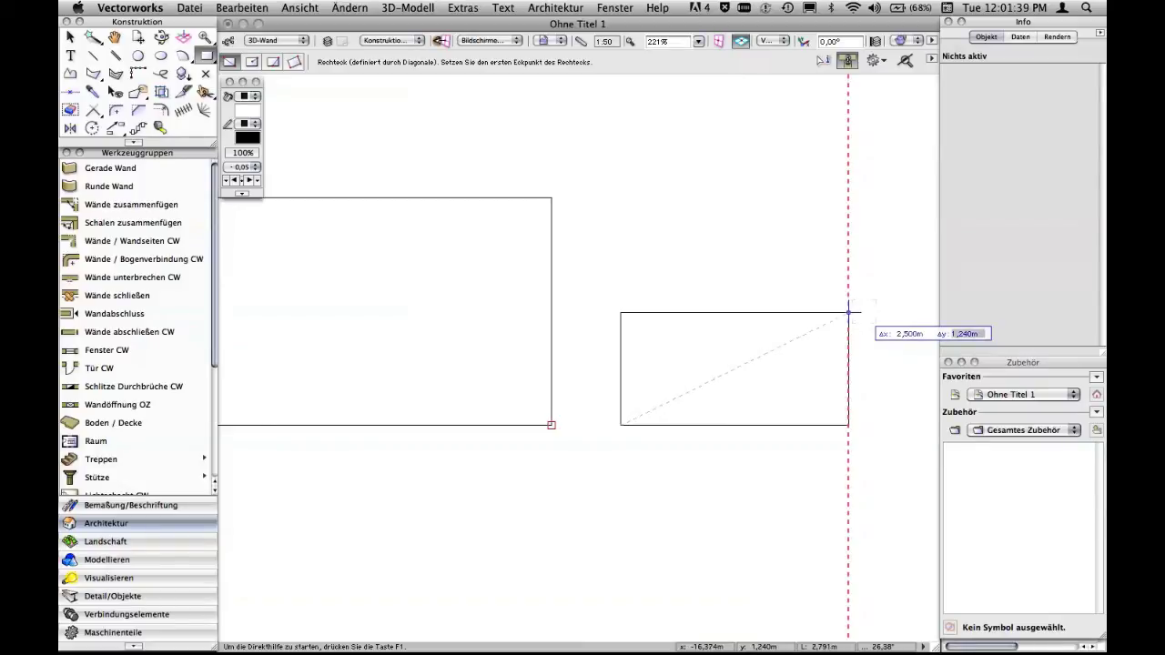
{"action": "type", "text": "1,25"}
{"action": "key", "text": "Return"}
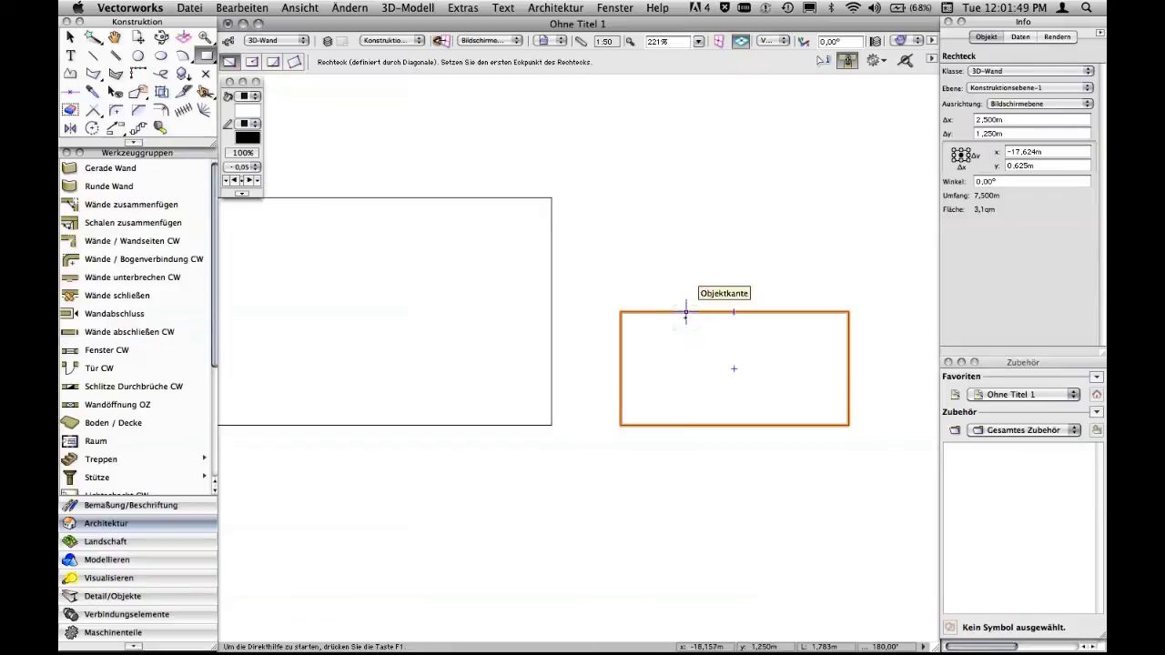
Duplicate the rectangle in place and reduce the copy's width and height by 0,1 m each, to 2,4 m by 1,15 m
{"action": "scroll", "coordinate": [774, 349], "scroll_direction": "up", "scroll_amount": 3}
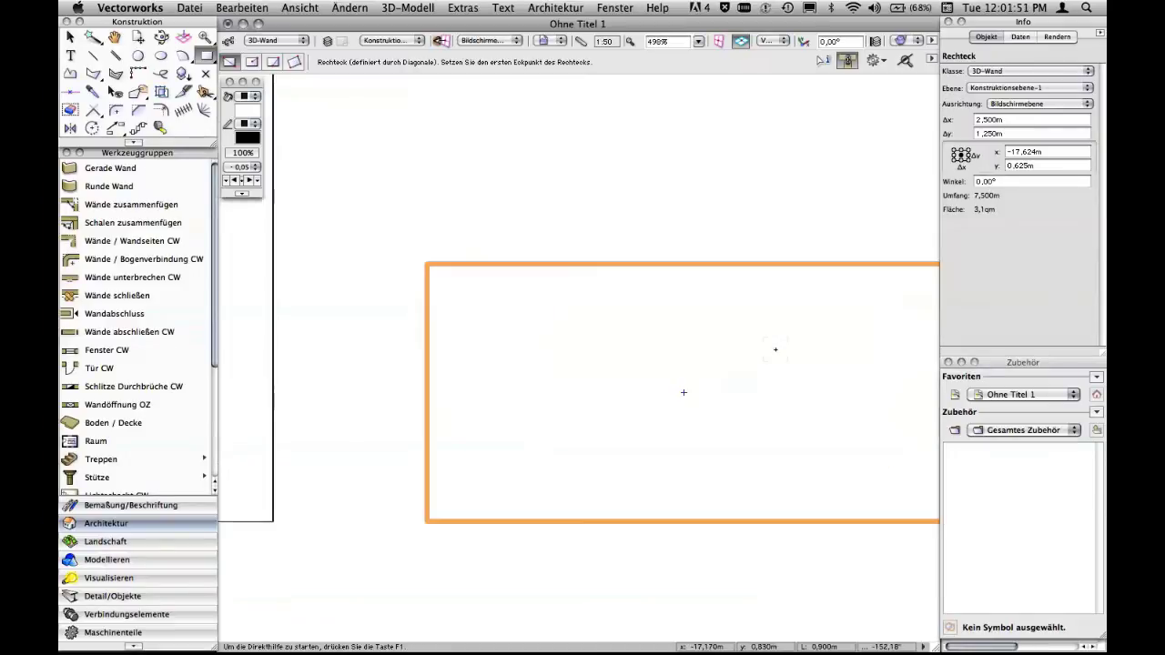
{"action": "middle_click_drag", "start_coordinate": [797, 350], "coordinate": [698, 304]}
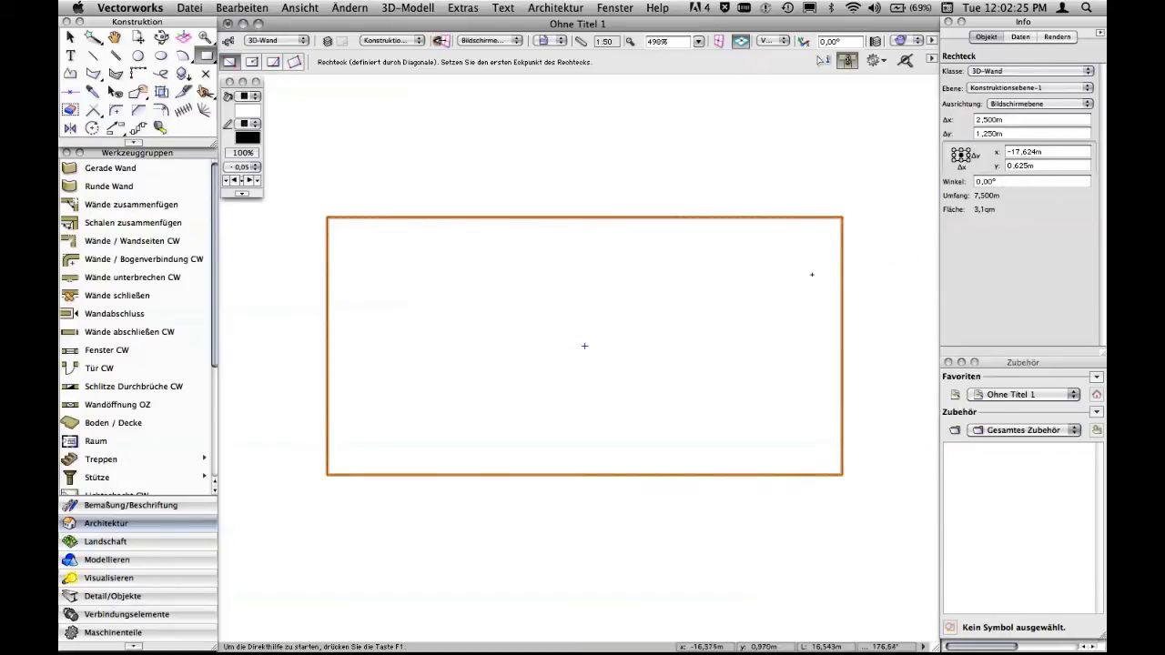
{"action": "left_click", "coordinate": [1015, 119]}
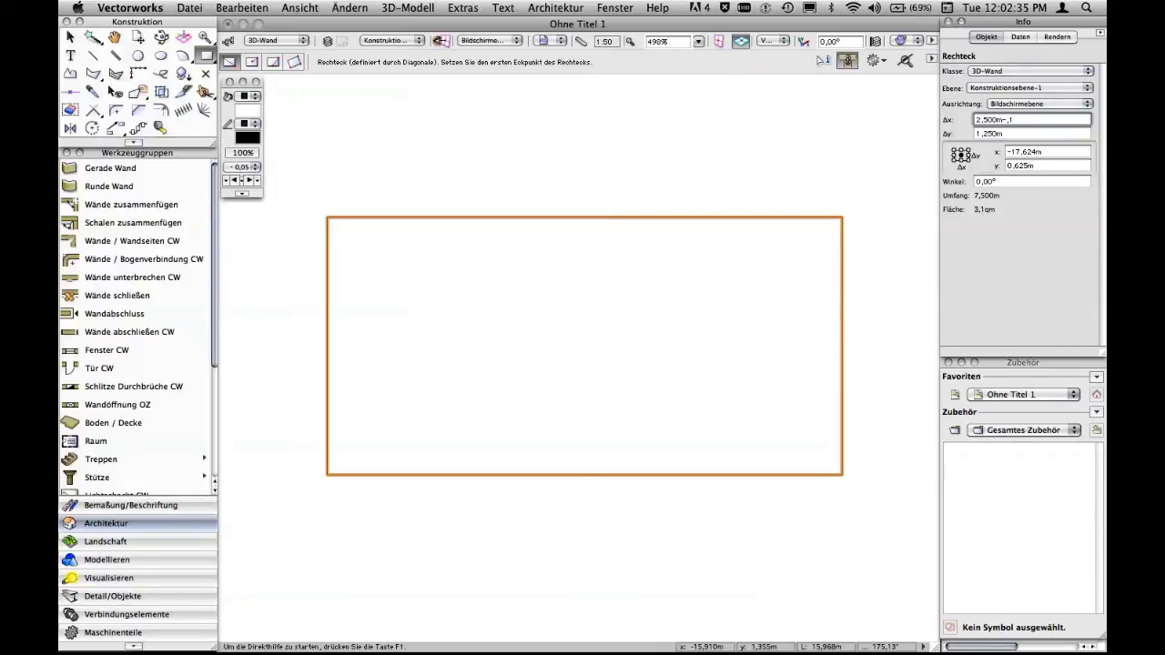
{"action": "type", "text": "-,1"}
{"action": "key", "text": "Tab"}
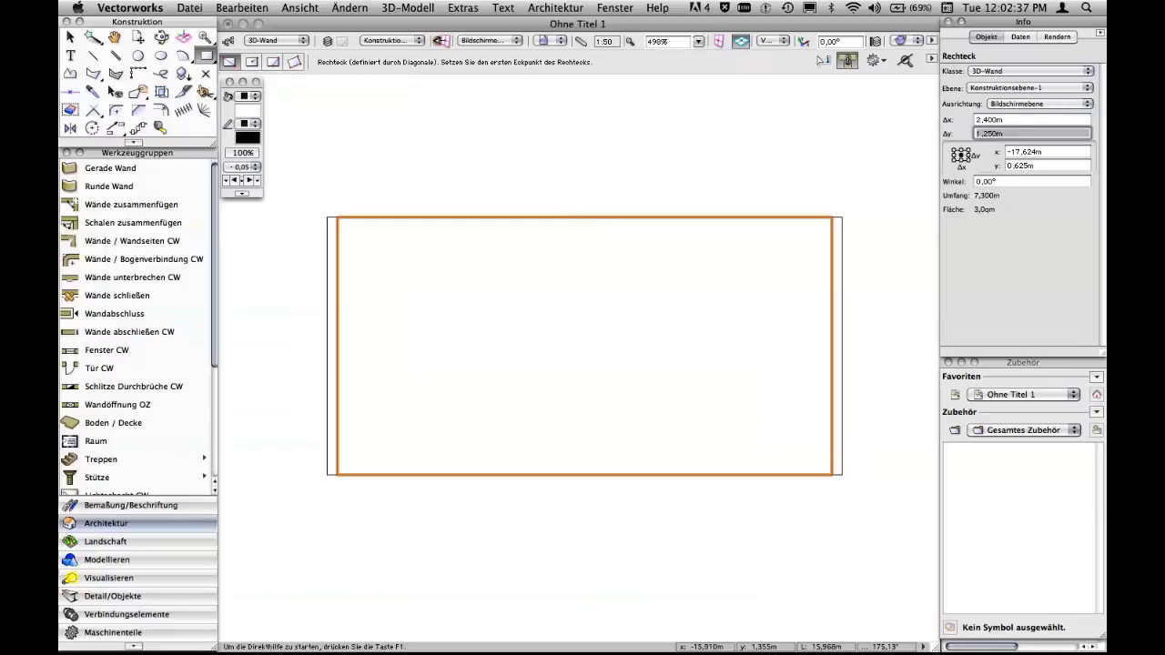
{"action": "left_click", "coordinate": [1004, 134]}
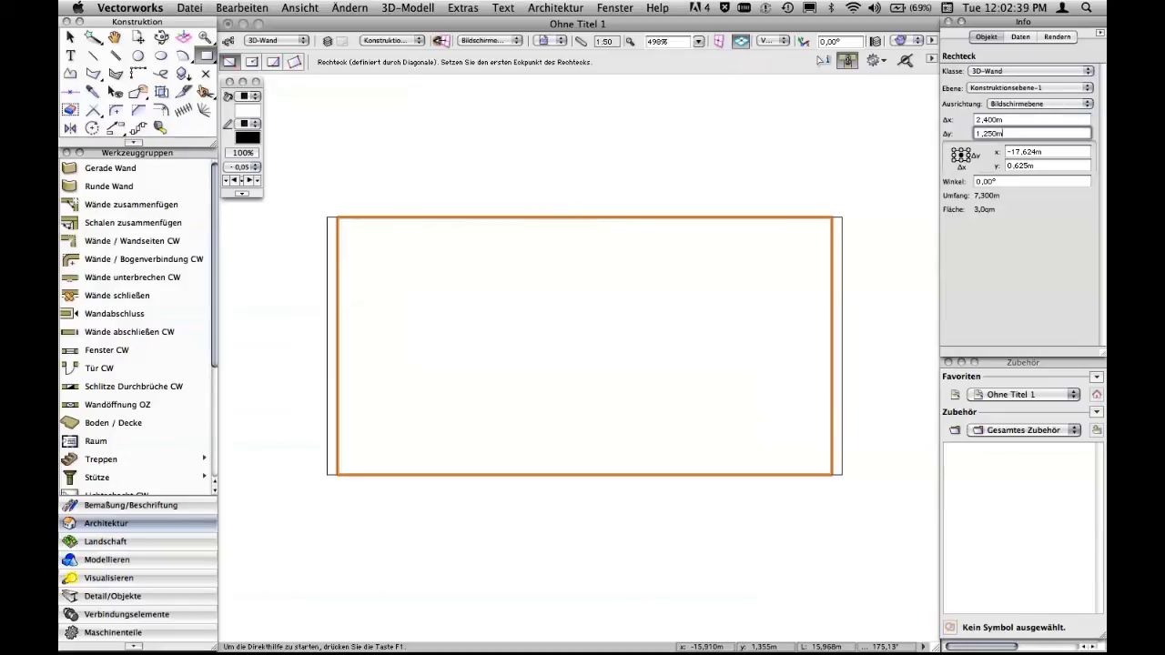
{"action": "type", "text": "-,1"}
{"action": "key", "text": "Return"}
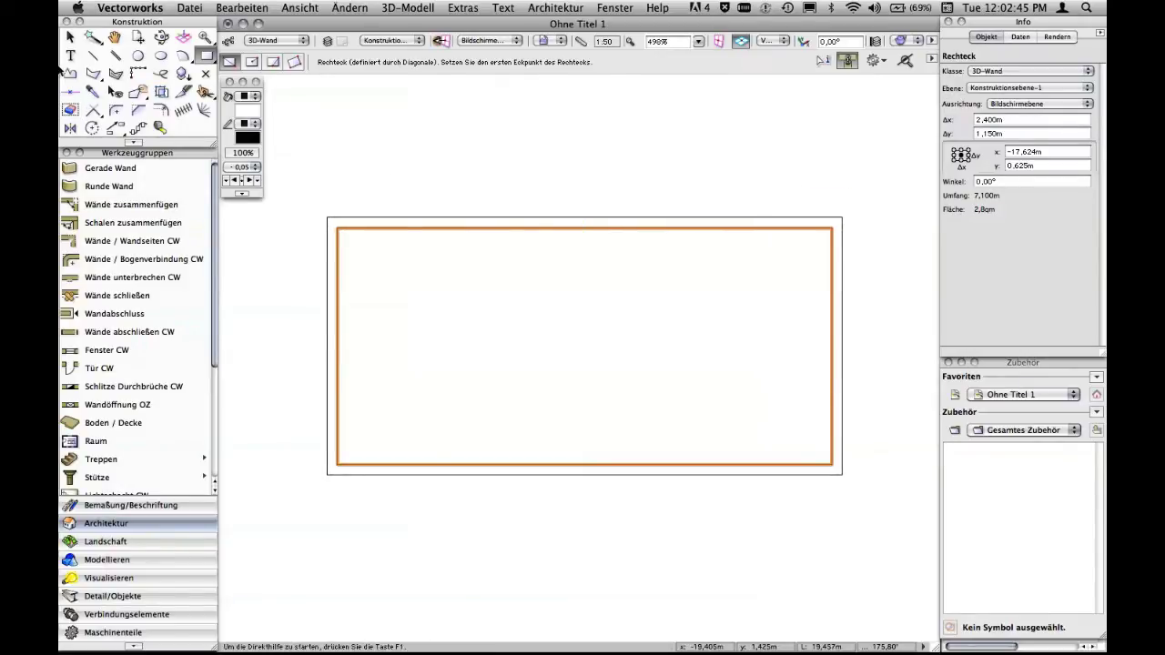
Select both rectangles and cut the inner one out of the outer one with Schnittfläche löschen
{"action": "left_click", "coordinate": [71, 37]}
{"action": "left_click", "coordinate": [358, 148]}
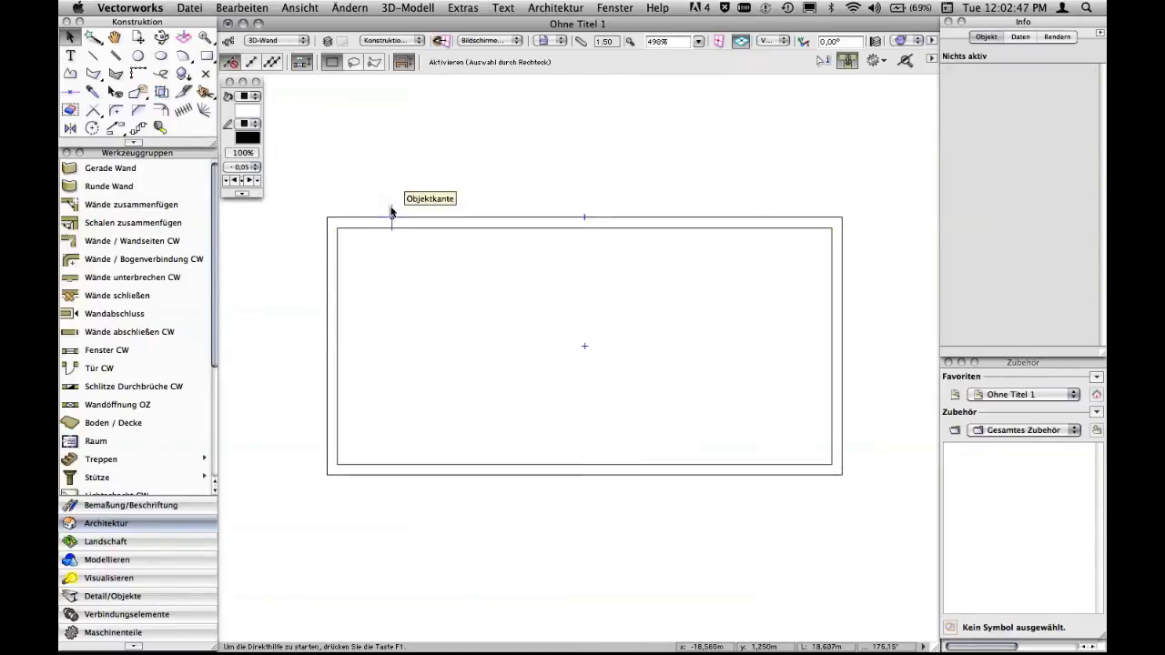
{"action": "left_click_drag", "start_coordinate": [304, 207], "coordinate": [894, 526]}
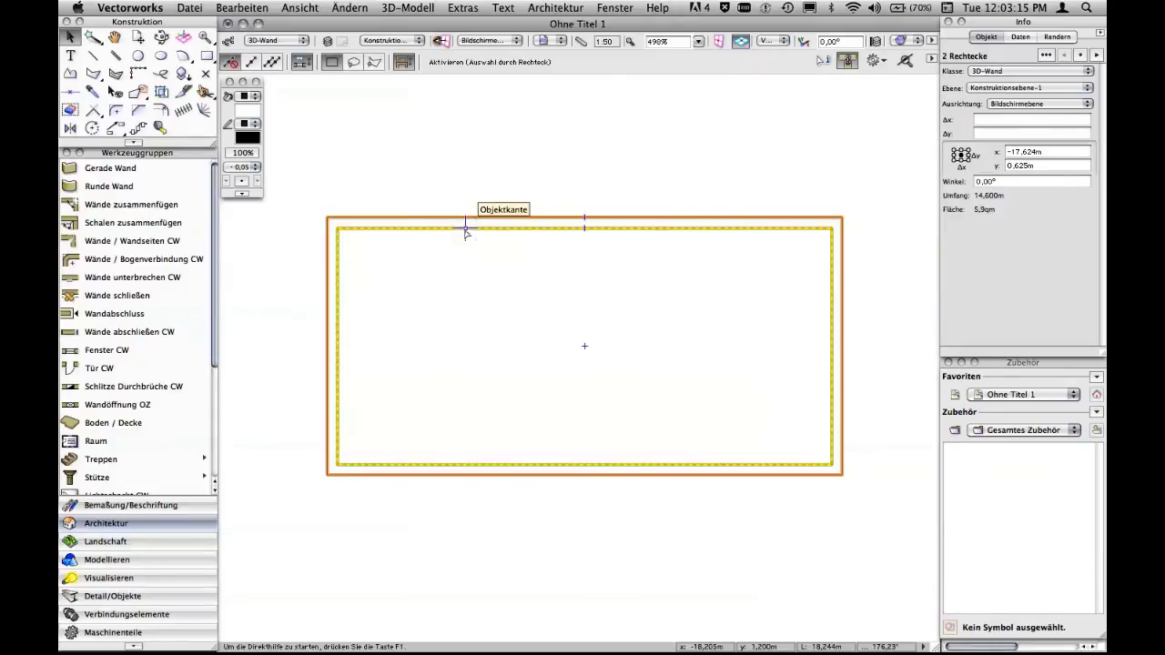
{"action": "left_click", "coordinate": [350, 8]}
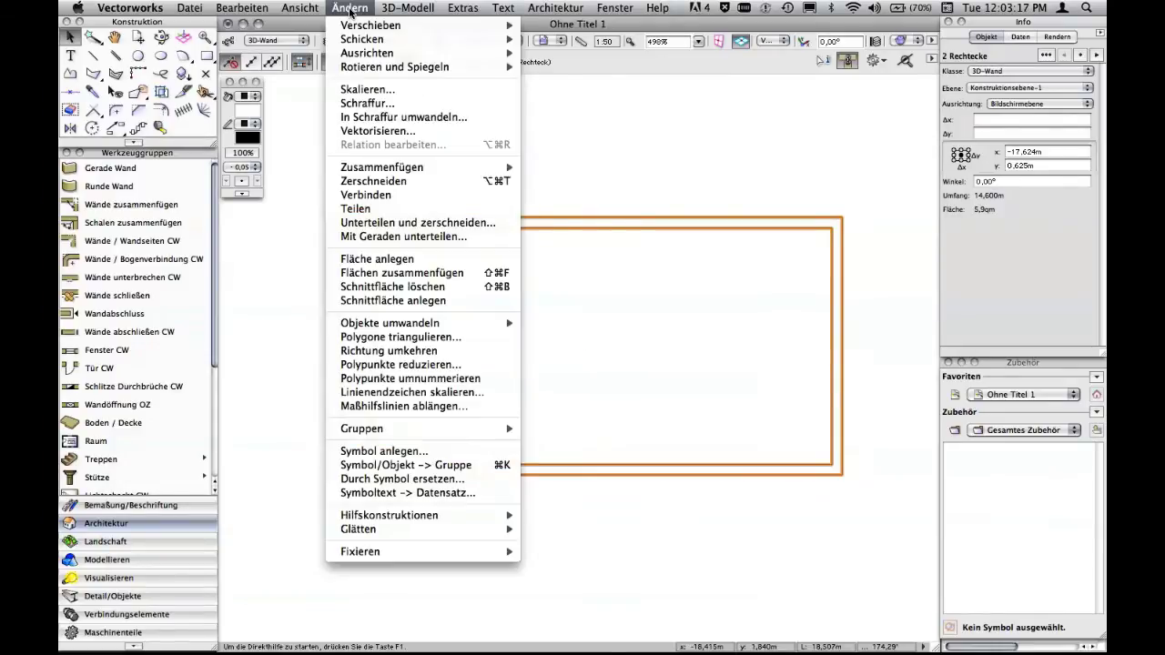
{"action": "left_click", "coordinate": [446, 288]}
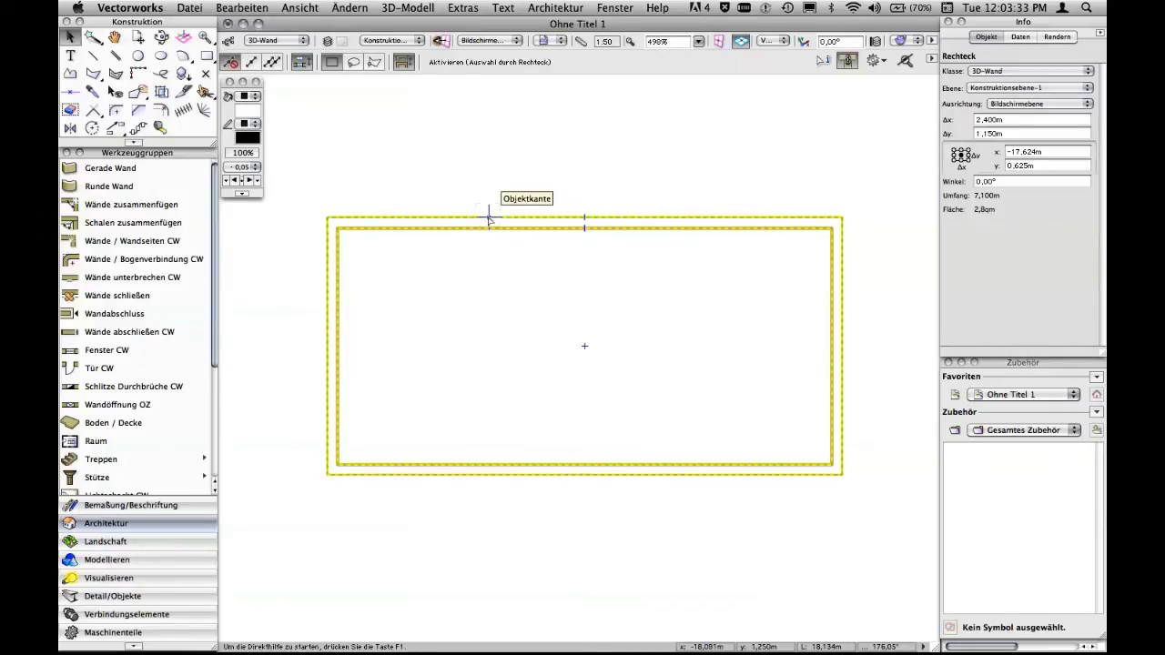
Extrude the outer frame polyline into a Tiefenkörper with a depth of 0,1 m
{"action": "left_click", "coordinate": [844, 225]}
{"action": "left_click", "coordinate": [877, 241]}
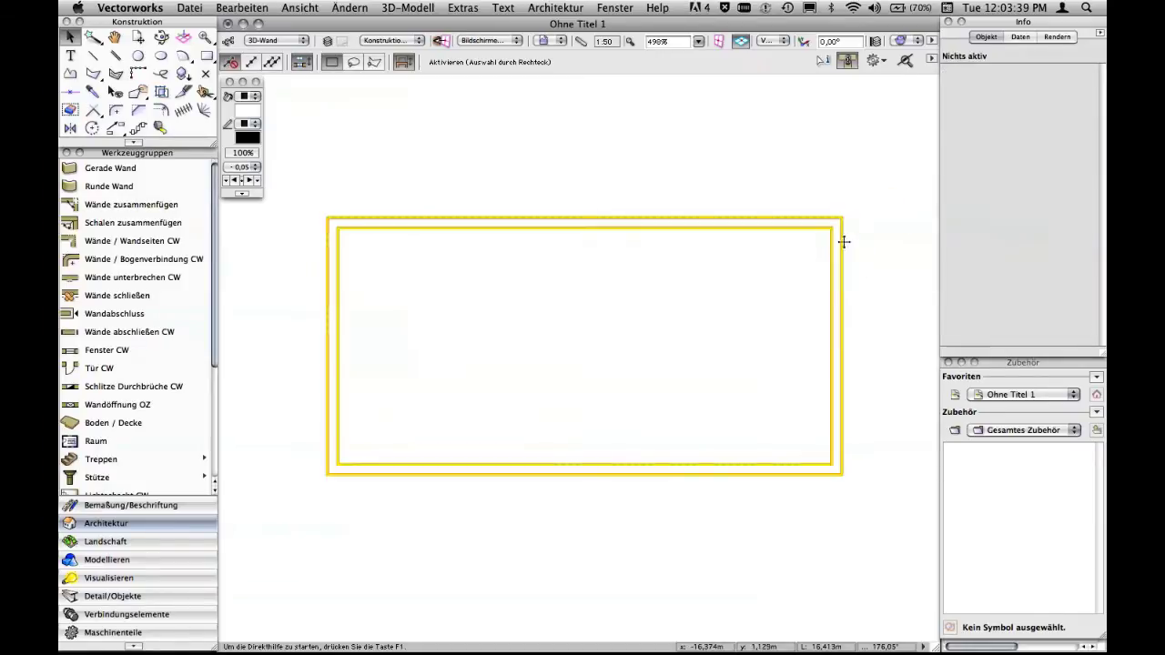
{"action": "left_click", "coordinate": [841, 239]}
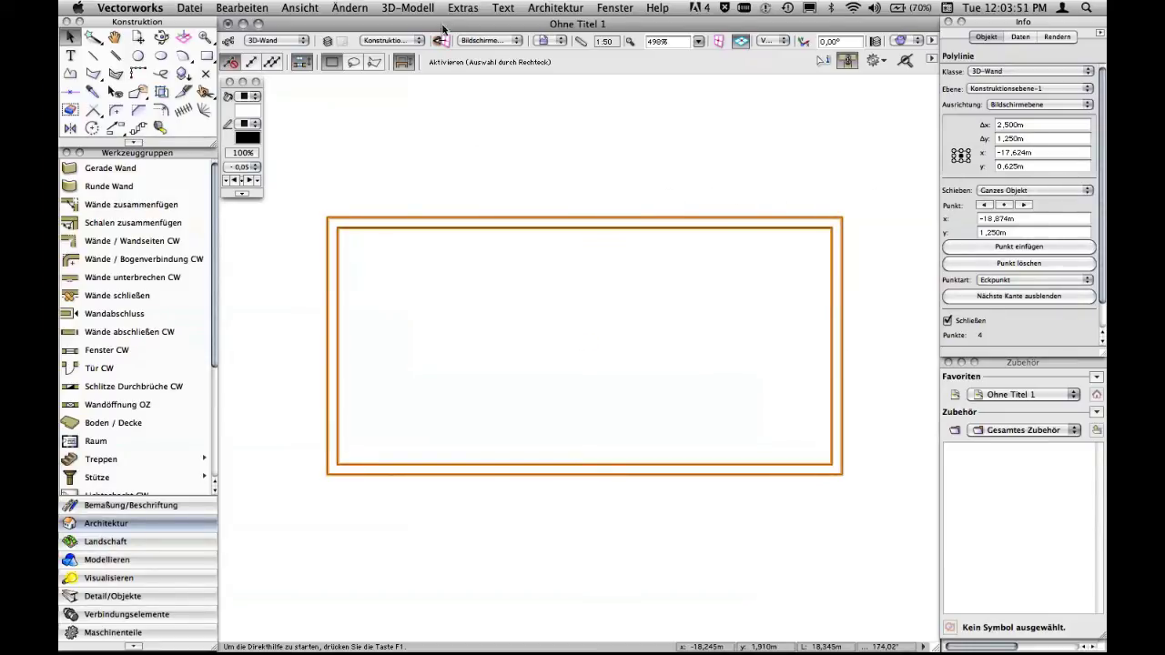
{"action": "left_click", "coordinate": [420, 9]}
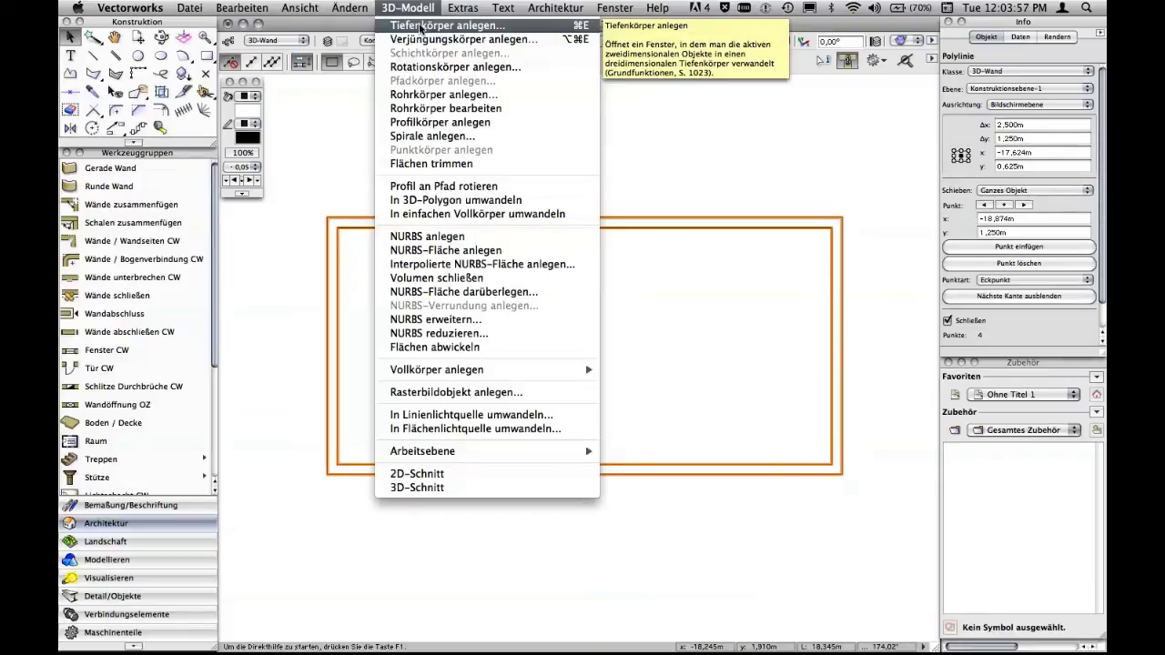
{"action": "left_click", "coordinate": [421, 25]}
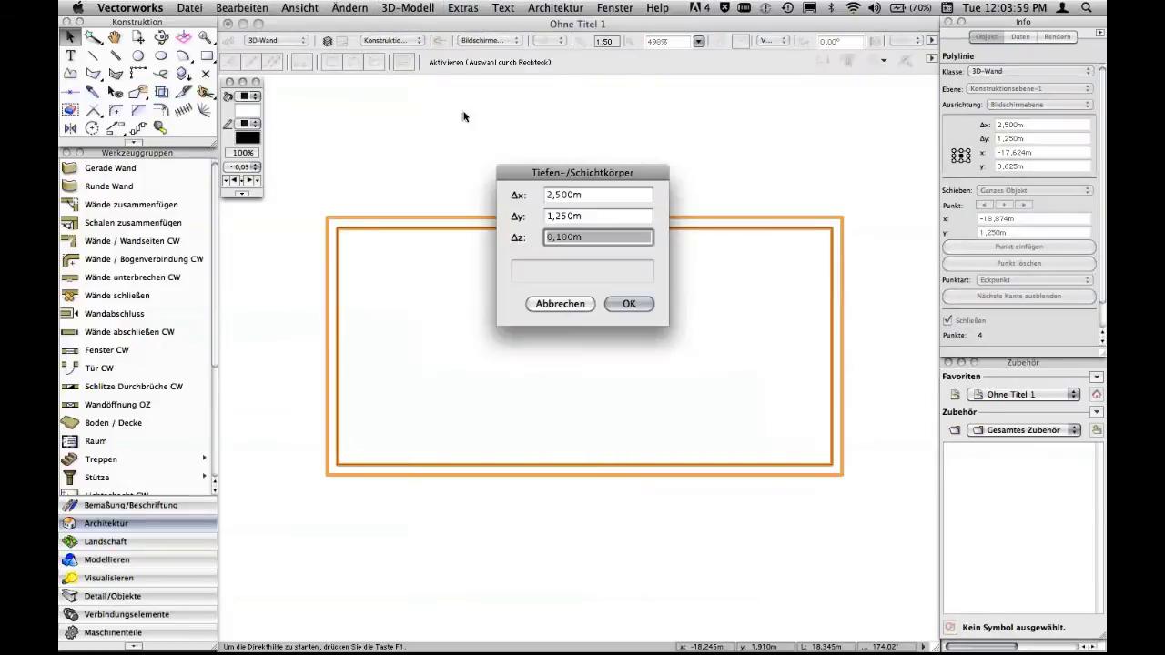
{"action": "left_click", "coordinate": [629, 304]}
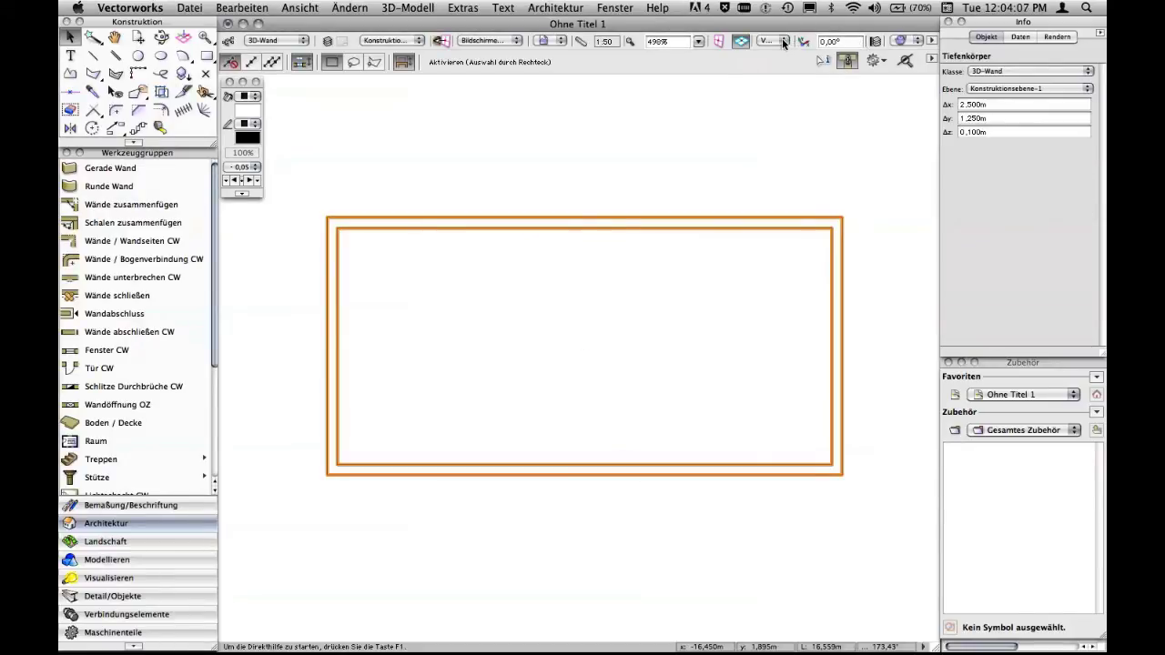
Show the extruded frame in the Rechts vorne oben view and select it
{"action": "left_click", "coordinate": [783, 43]}
{"action": "left_click", "coordinate": [803, 187]}
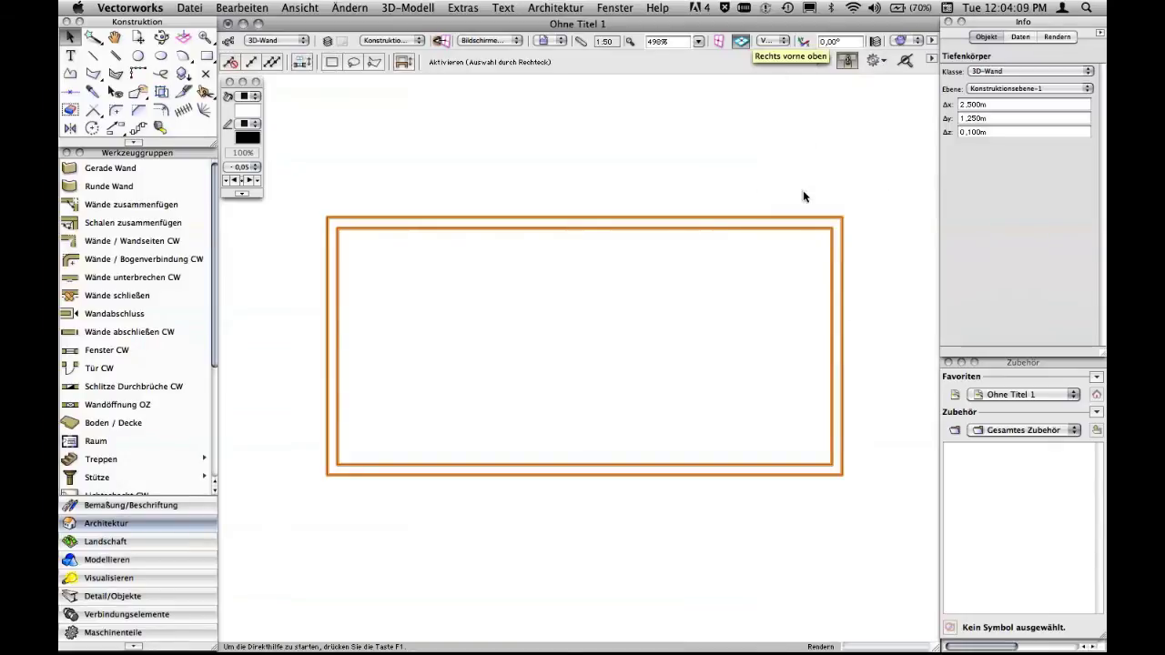
{"action": "left_click", "coordinate": [850, 139]}
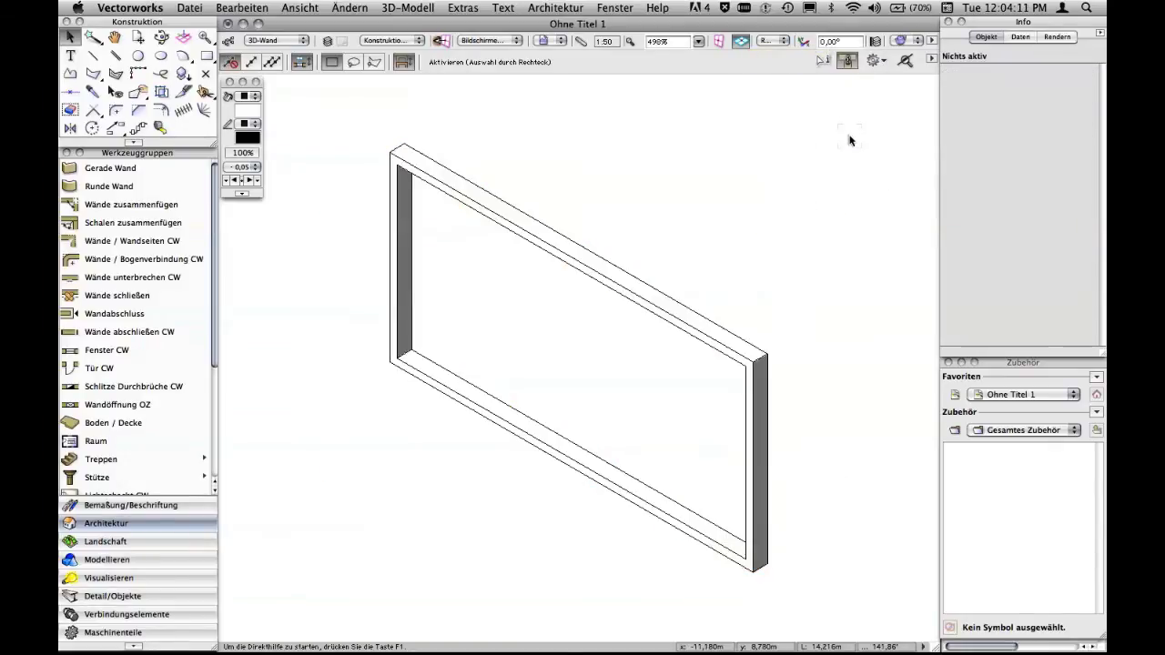
{"action": "left_click", "coordinate": [648, 287]}
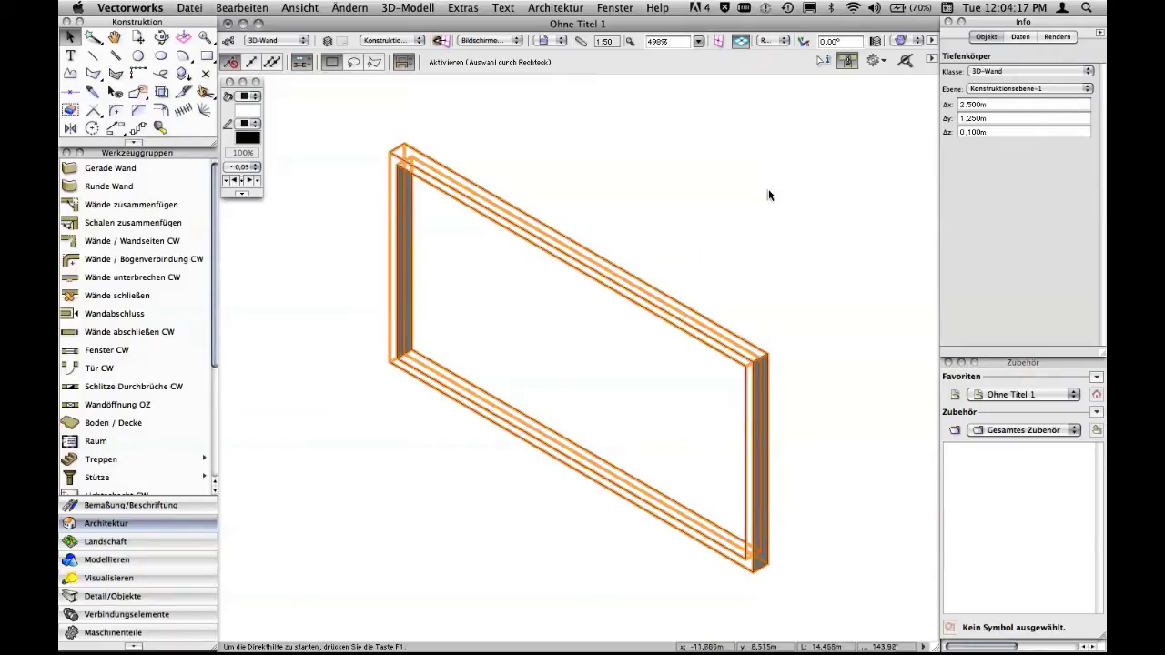
Apply the Solid fill style to the extruded frame and deselect it
{"action": "left_click", "coordinate": [257, 96]}
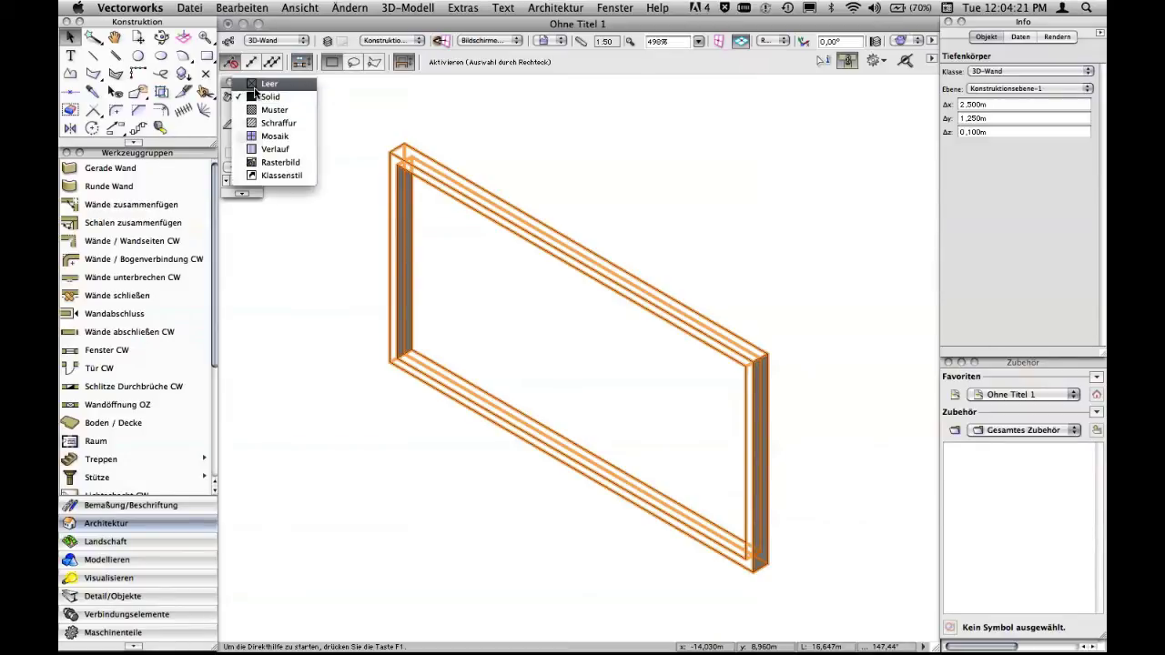
{"action": "left_click", "coordinate": [258, 97]}
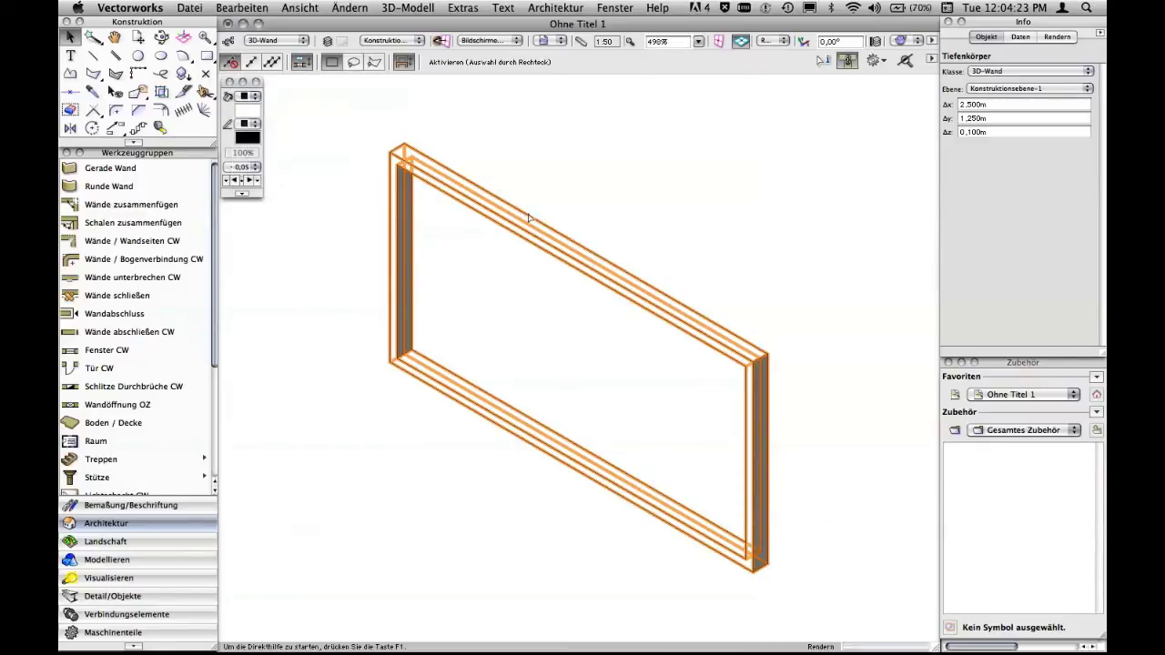
{"action": "left_click", "coordinate": [799, 316]}
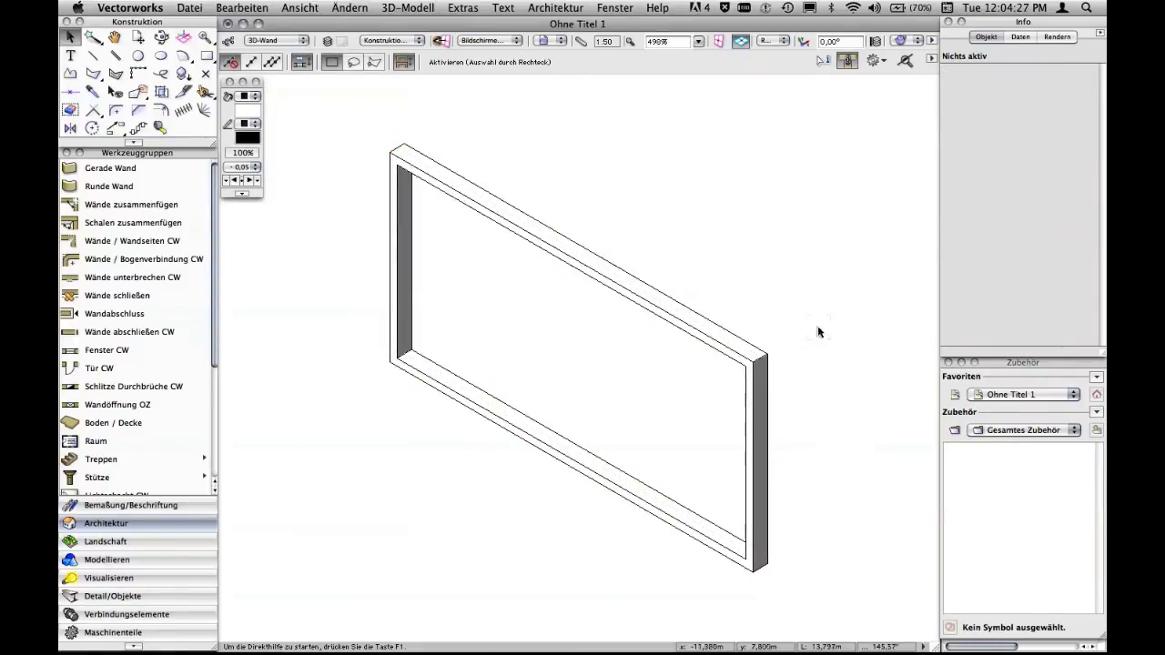
Check which Darstellungsart is active for the frame, leaving the frame selected
{"action": "left_click", "coordinate": [735, 330]}
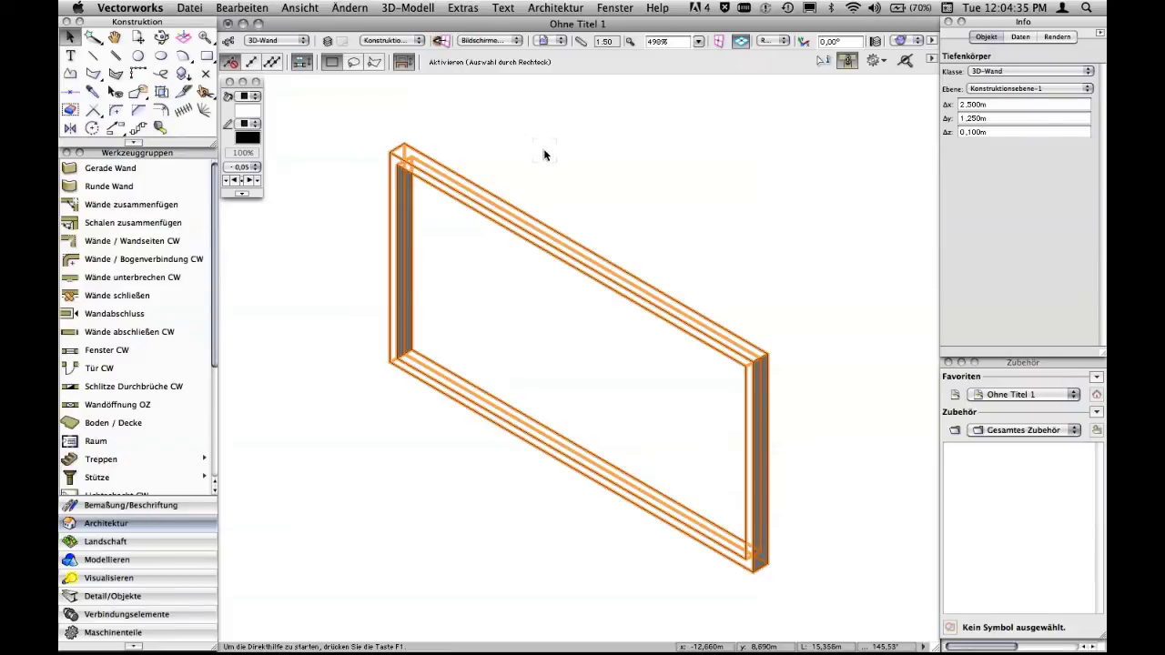
{"action": "left_click", "coordinate": [667, 198]}
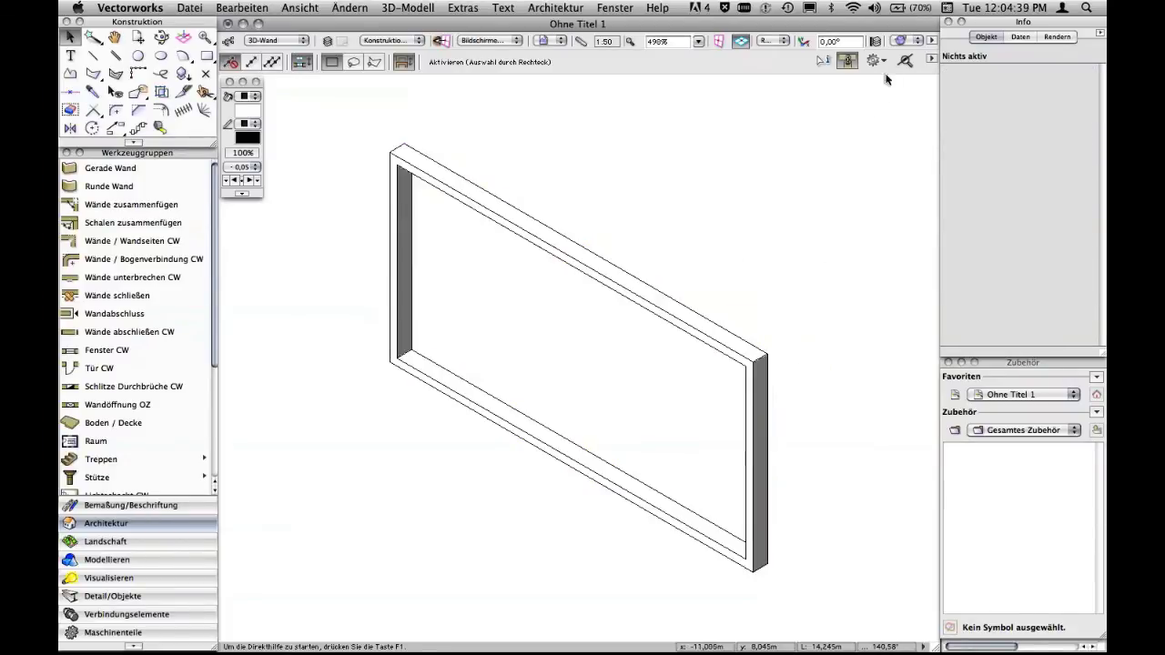
{"action": "left_click", "coordinate": [899, 41]}
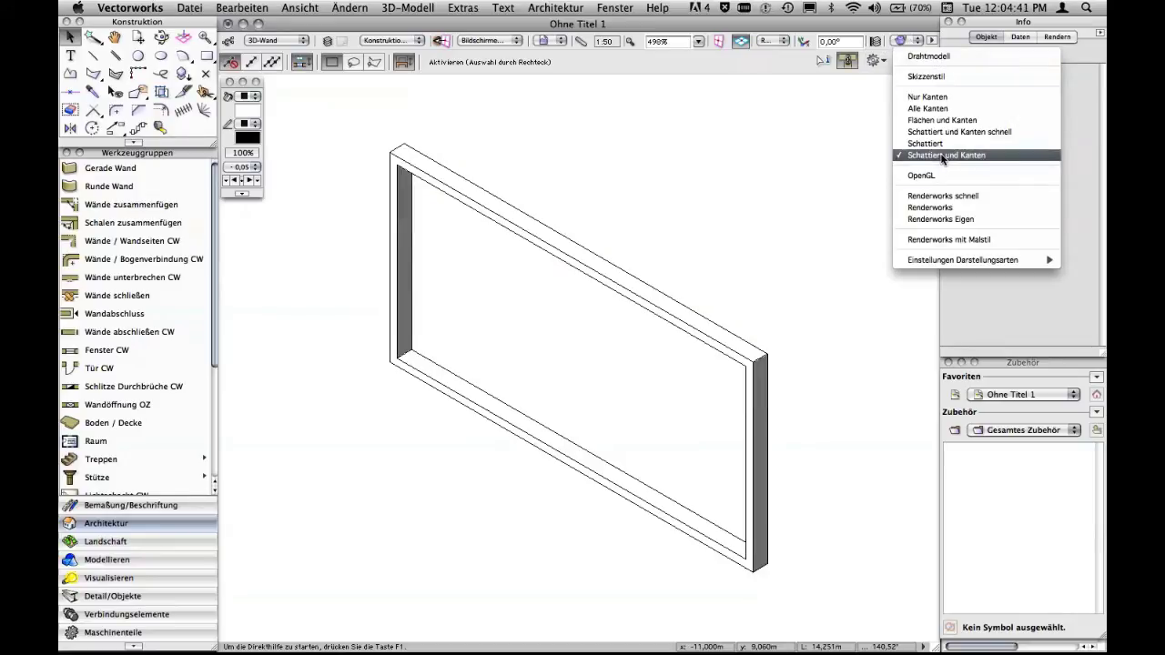
{"action": "left_click", "coordinate": [824, 189]}
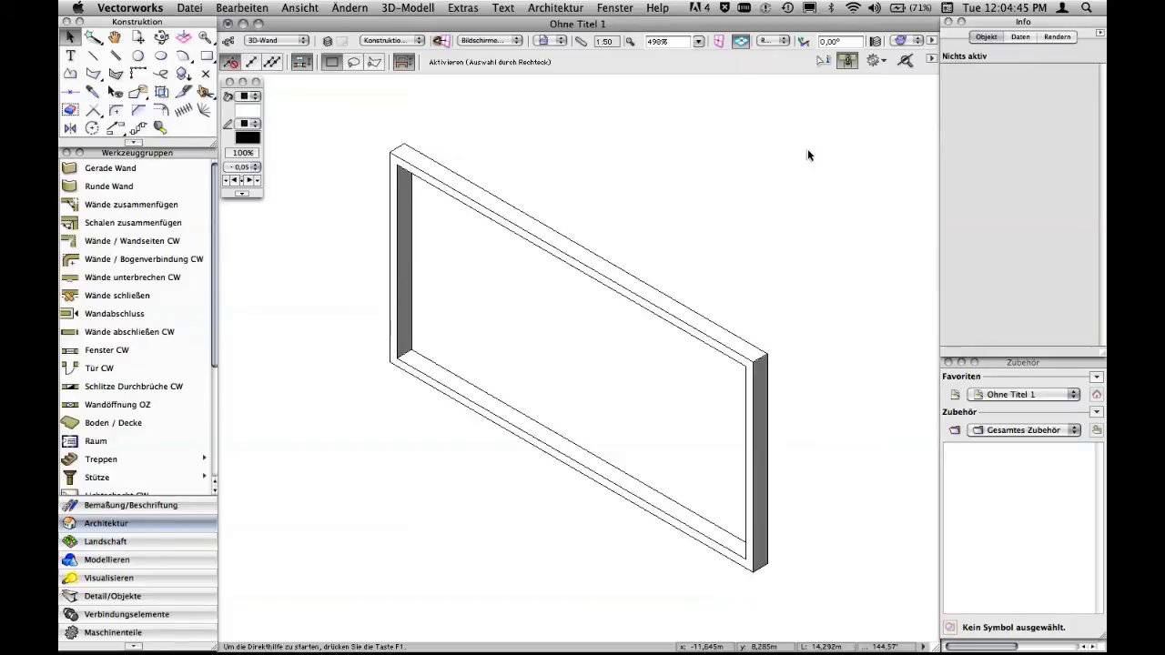
{"action": "left_click", "coordinate": [660, 293]}
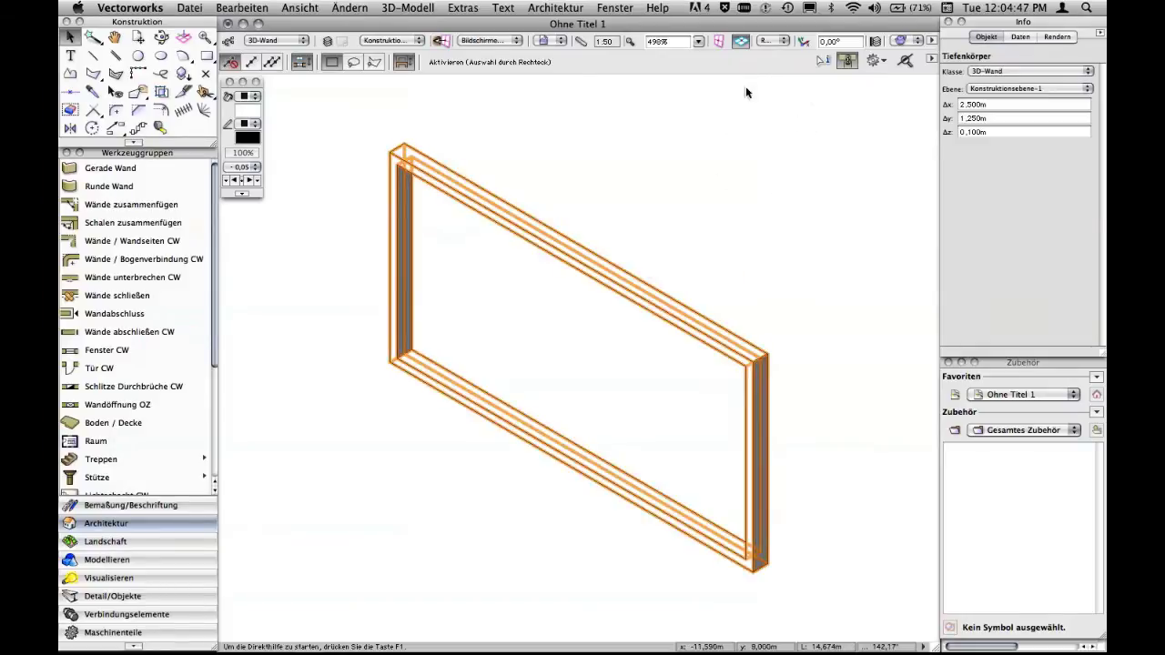
In the Vorne view, extrude the inner rectangle into a Tiefenkörper with a depth of 0,01 m
{"action": "left_click", "coordinate": [774, 41]}
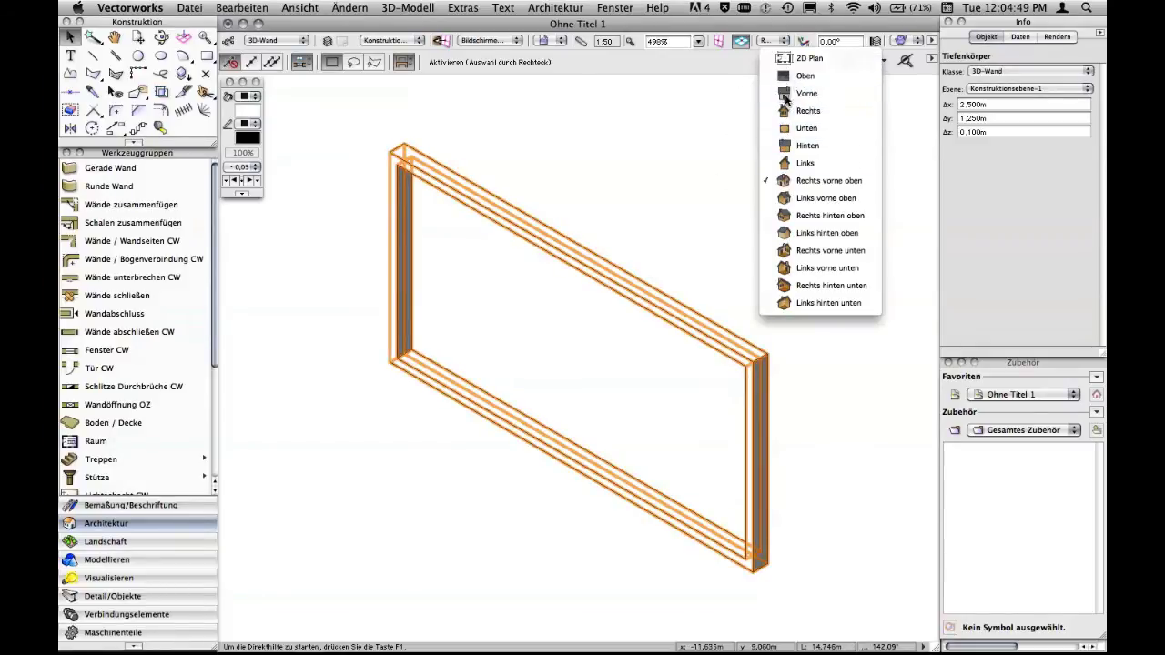
{"action": "left_click", "coordinate": [790, 58]}
{"action": "left_click", "coordinate": [752, 294]}
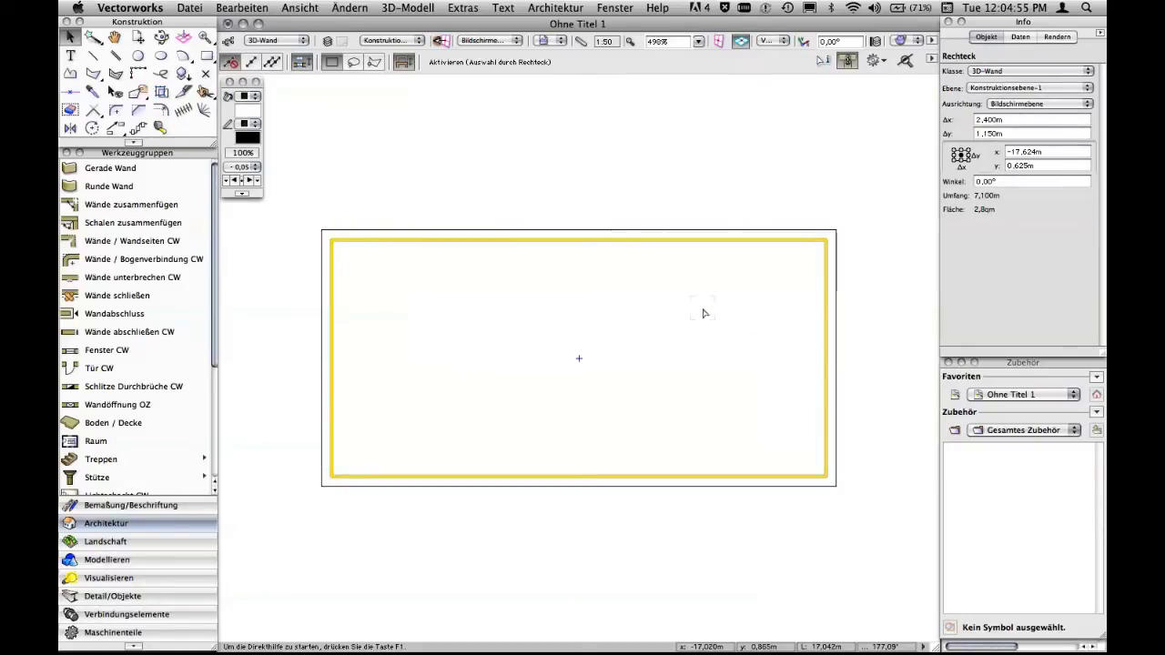
{"action": "key", "text": "super+e"}
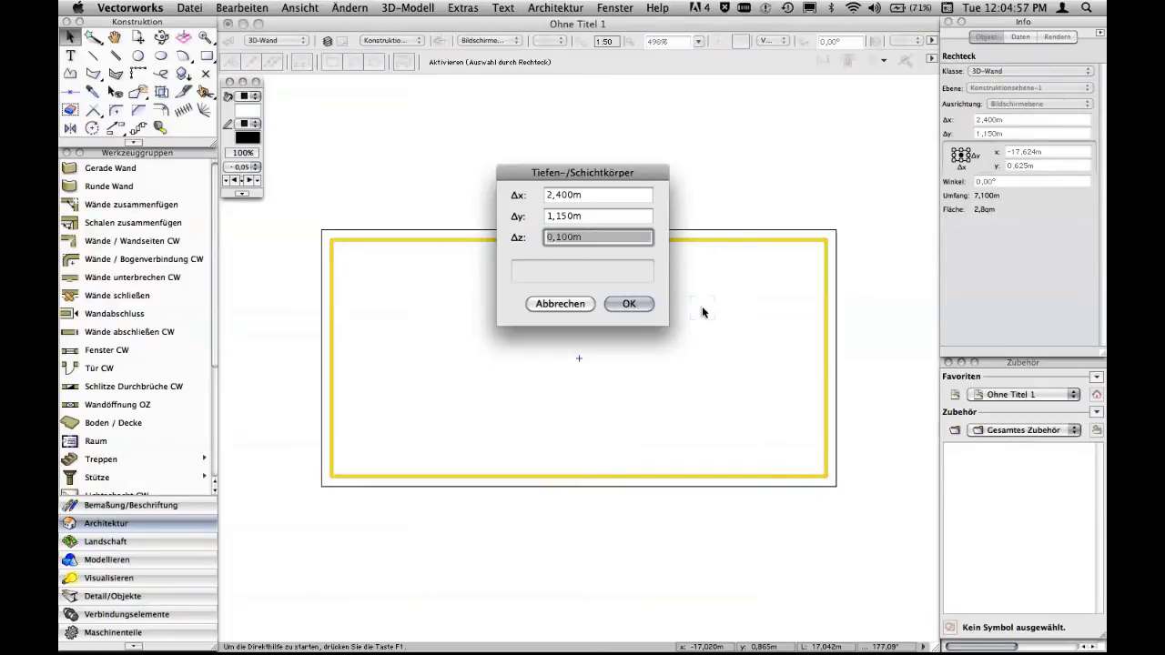
{"action": "type", "text": ",01"}
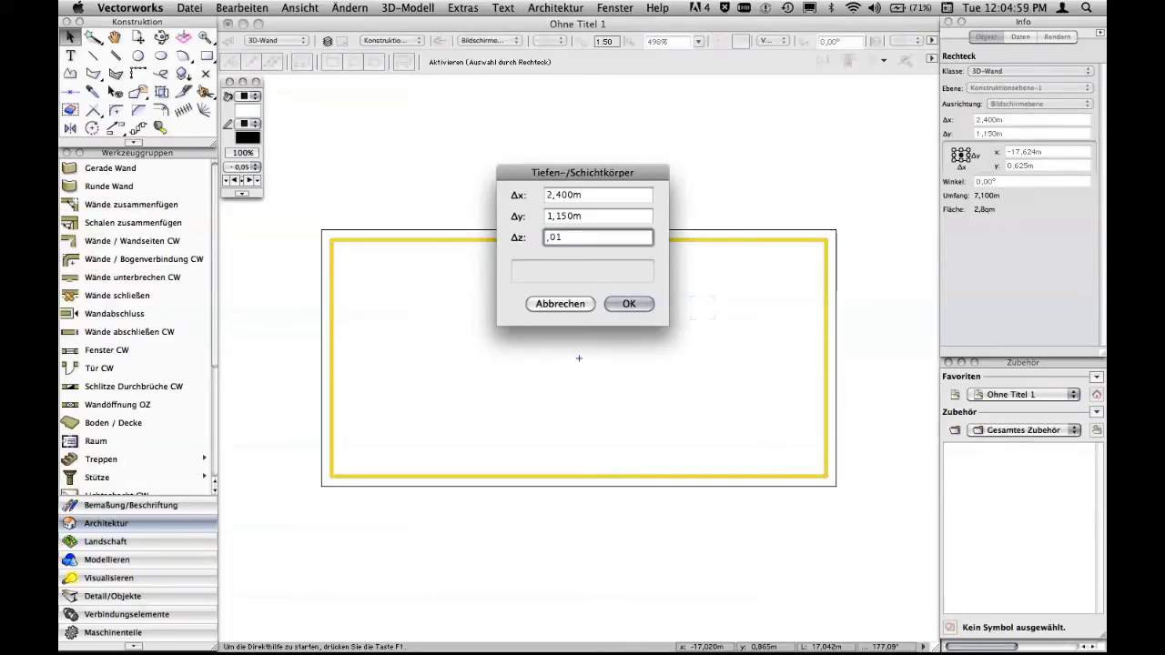
{"action": "left_click", "coordinate": [642, 305]}
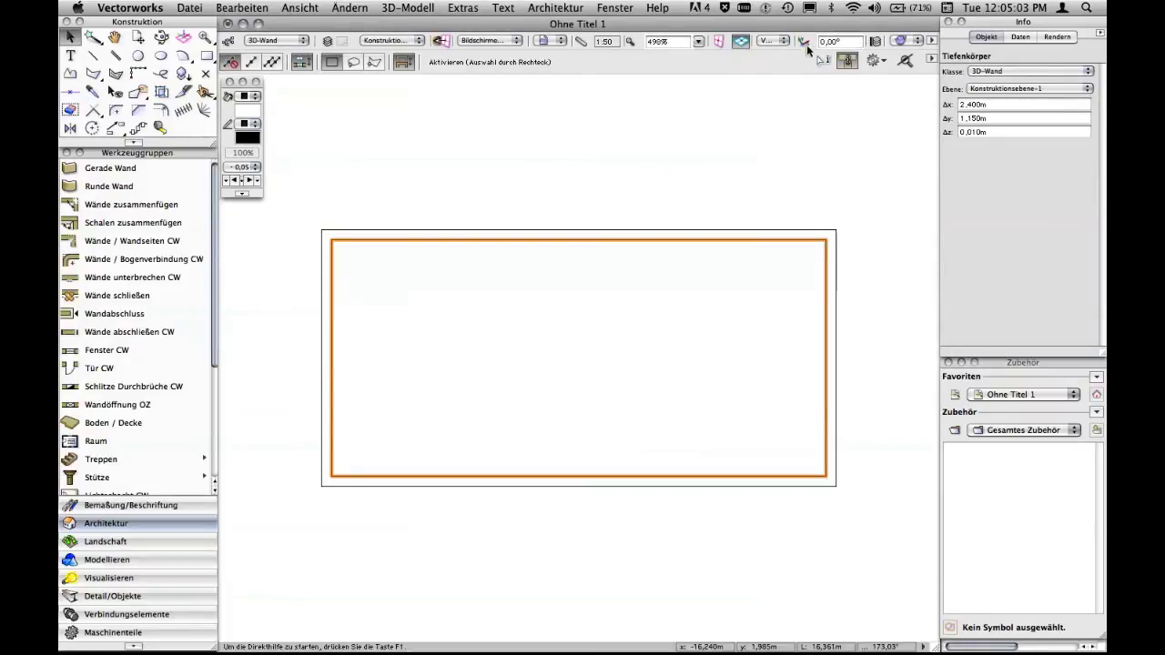
Examine the frame and its thin panel in the Rechts vorne oben, Links vorne oben and Rechts hinten oben views
{"action": "left_click", "coordinate": [772, 40]}
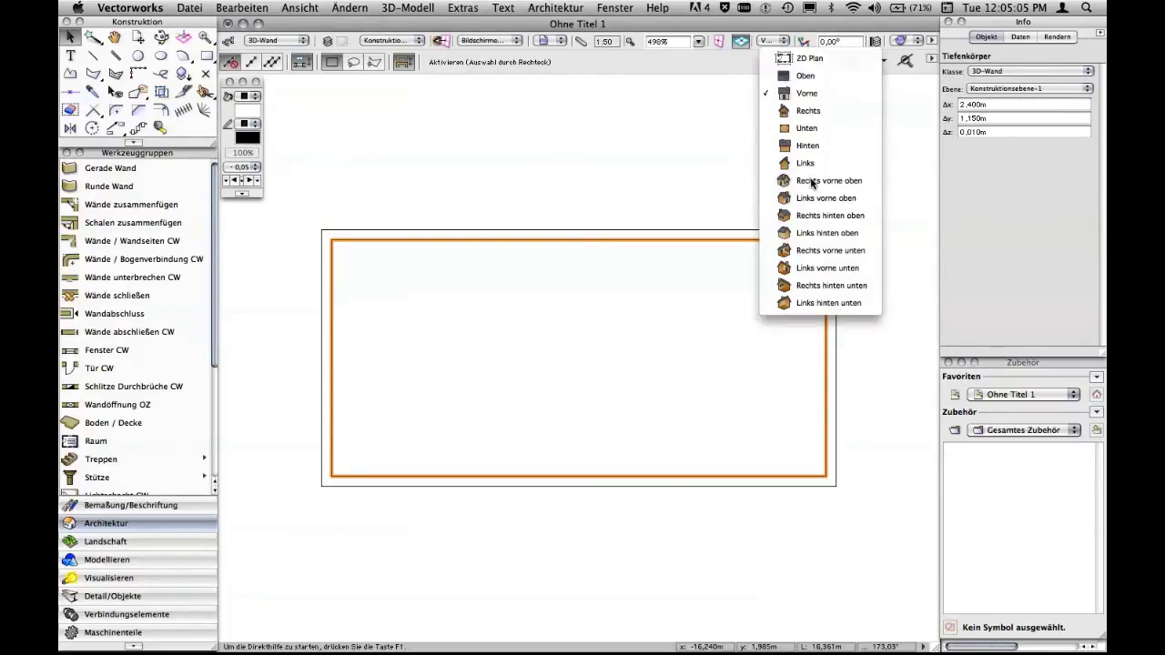
{"action": "left_click", "coordinate": [811, 179]}
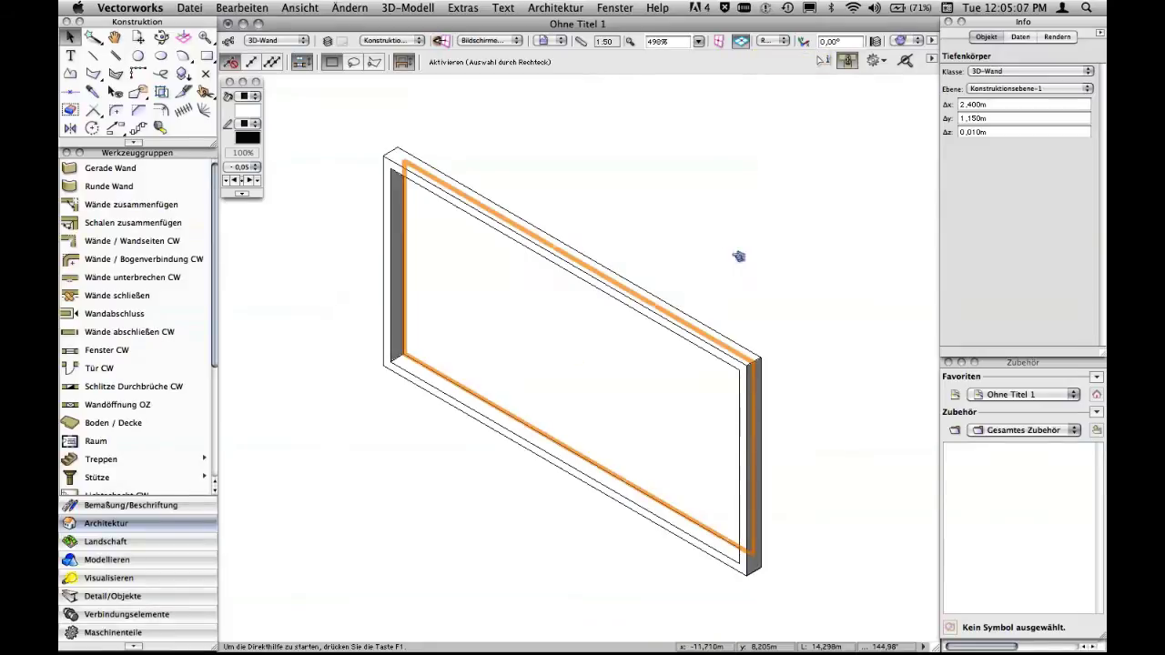
{"action": "left_click", "coordinate": [752, 266]}
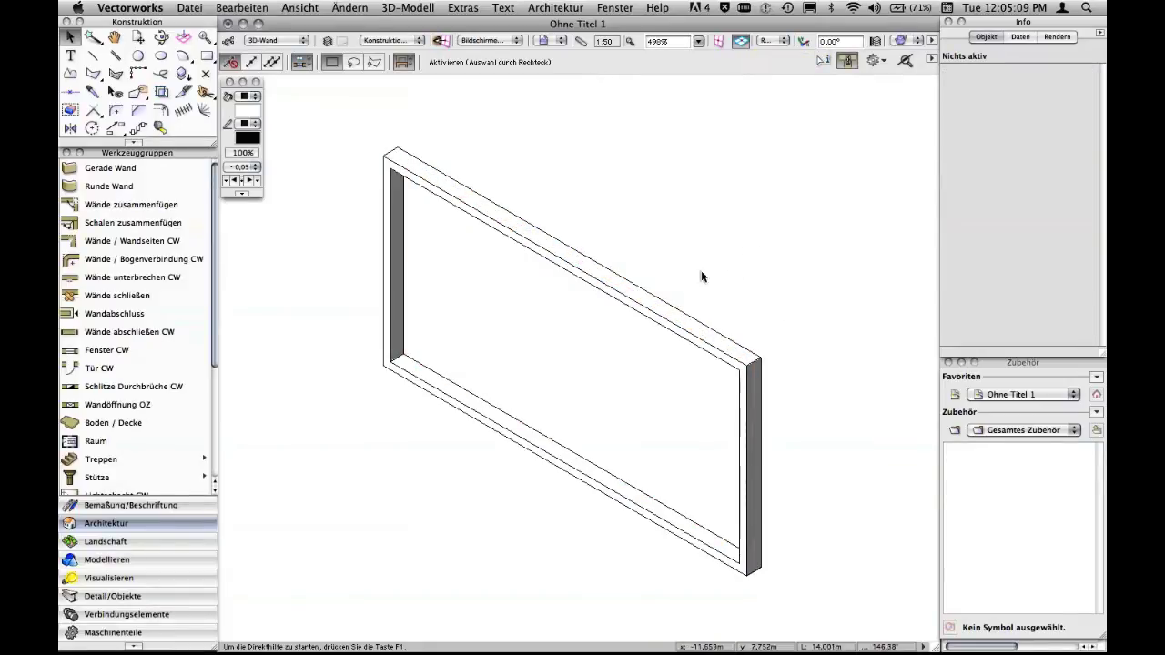
{"action": "left_click", "coordinate": [762, 42]}
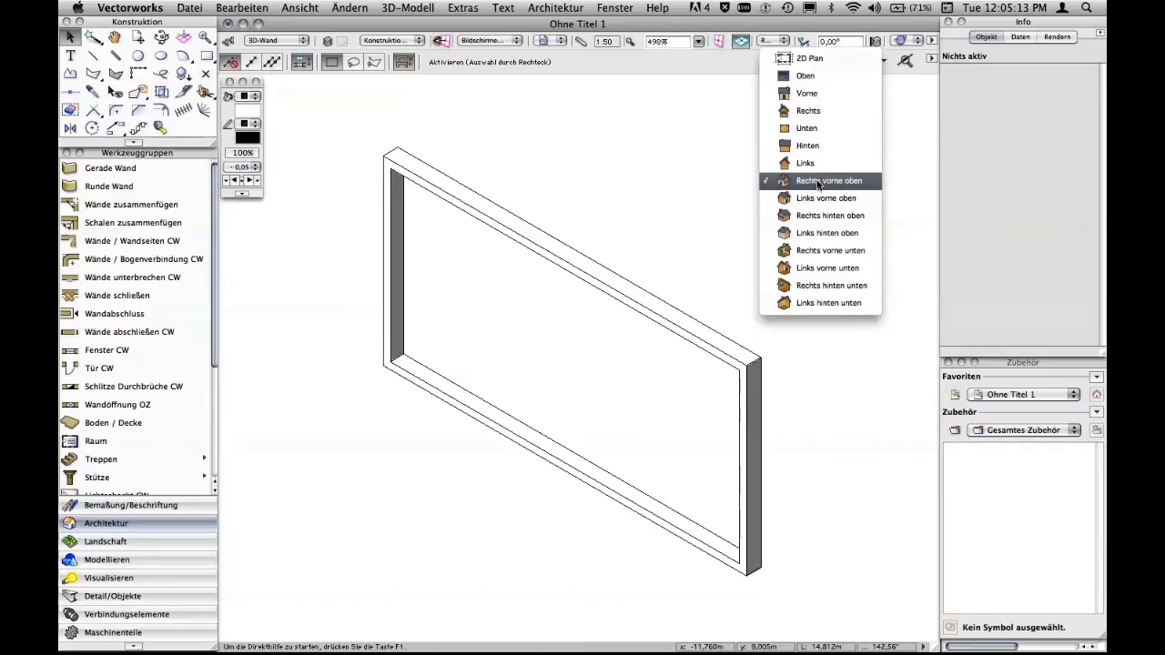
{"action": "left_click", "coordinate": [817, 198]}
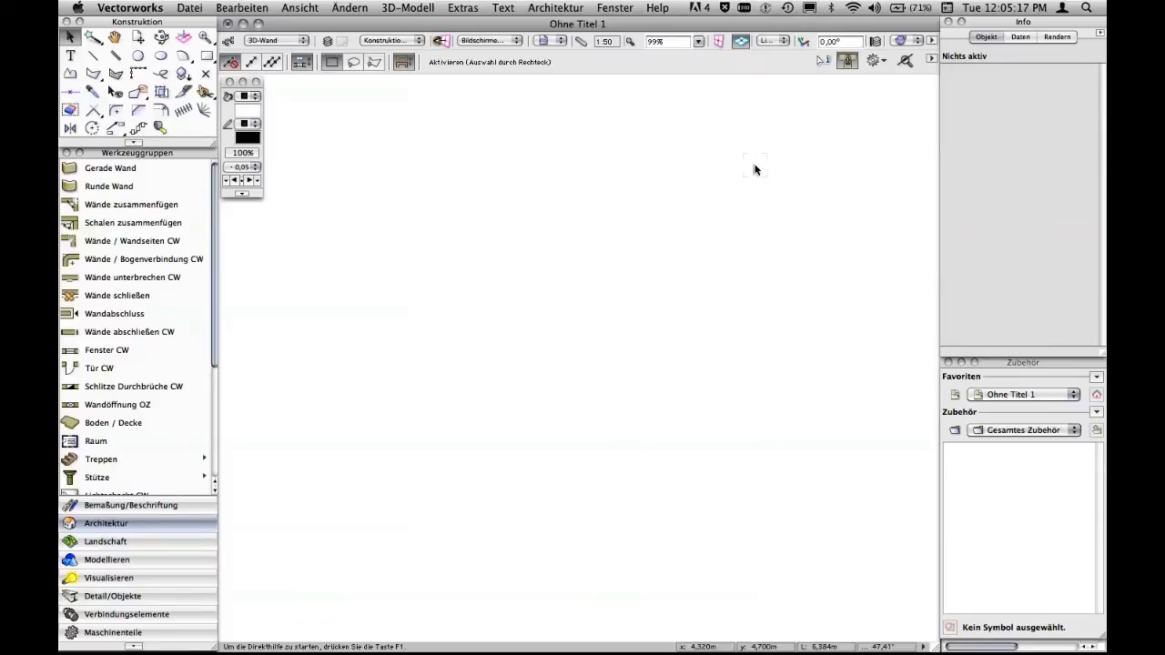
{"action": "scroll", "coordinate": [609, 273], "scroll_direction": "down", "scroll_amount": 8}
{"action": "scroll", "coordinate": [557, 310], "scroll_direction": "up", "scroll_amount": 15}
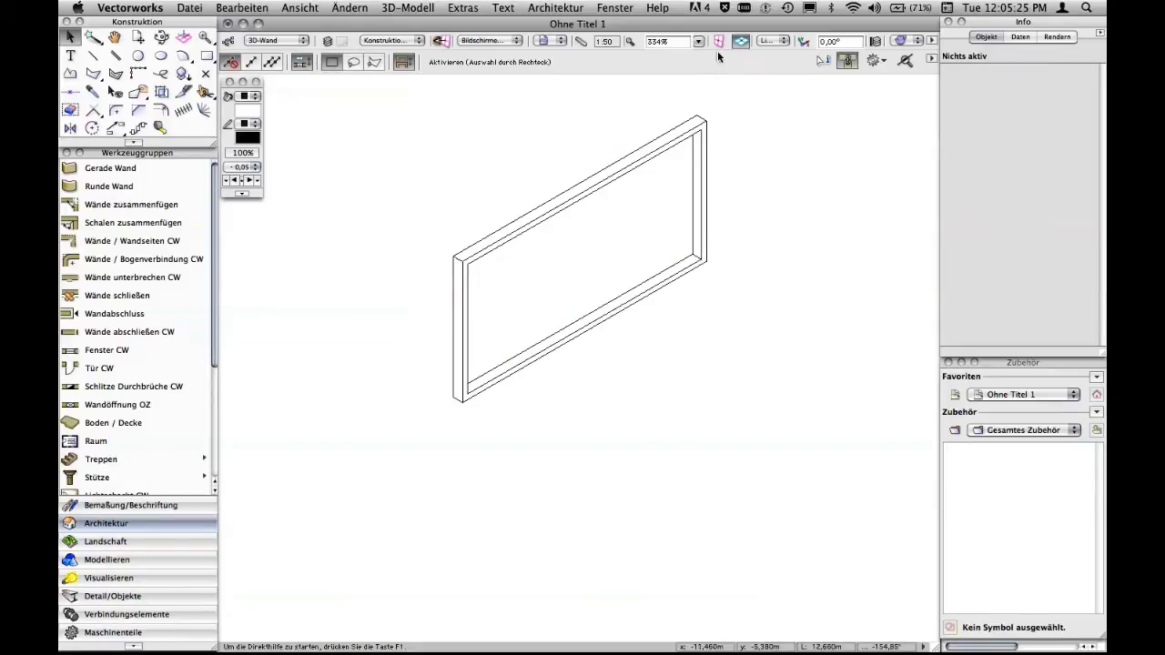
{"action": "left_click", "coordinate": [698, 121]}
{"action": "left_click", "coordinate": [774, 41]}
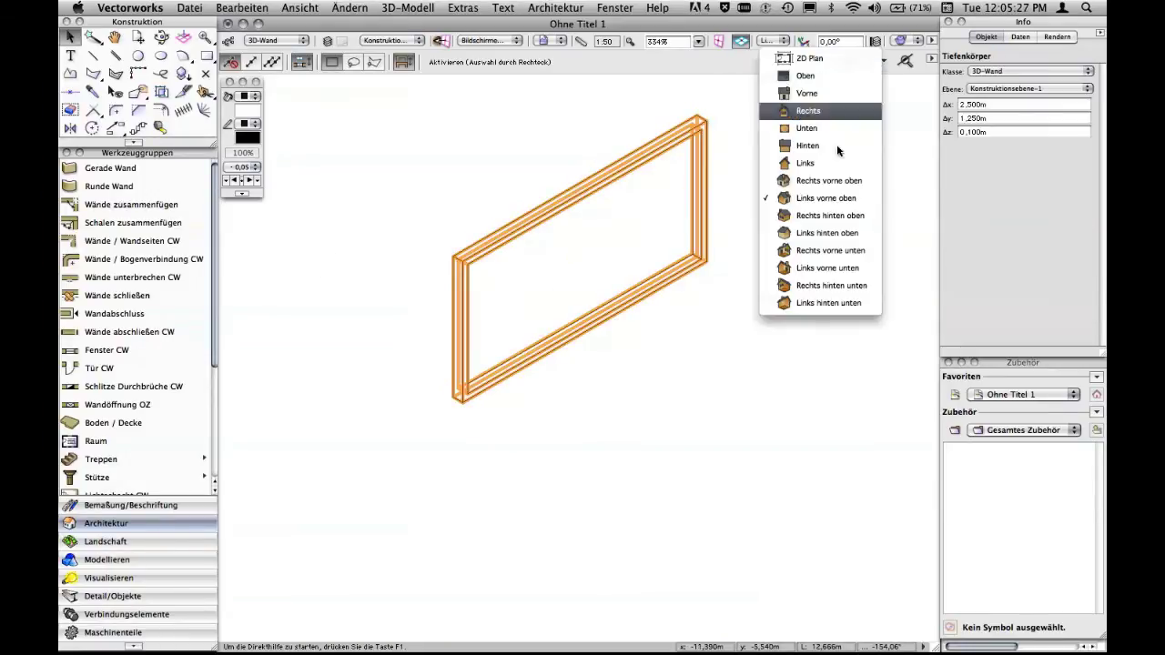
{"action": "left_click", "coordinate": [845, 221]}
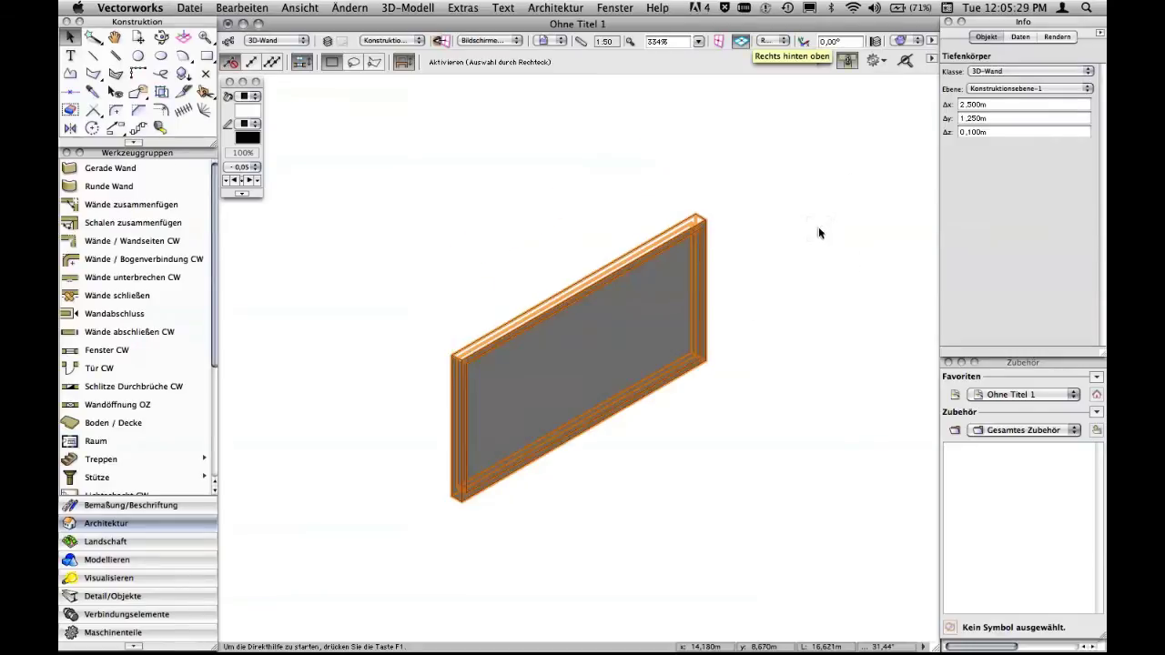
{"action": "left_click", "coordinate": [818, 228]}
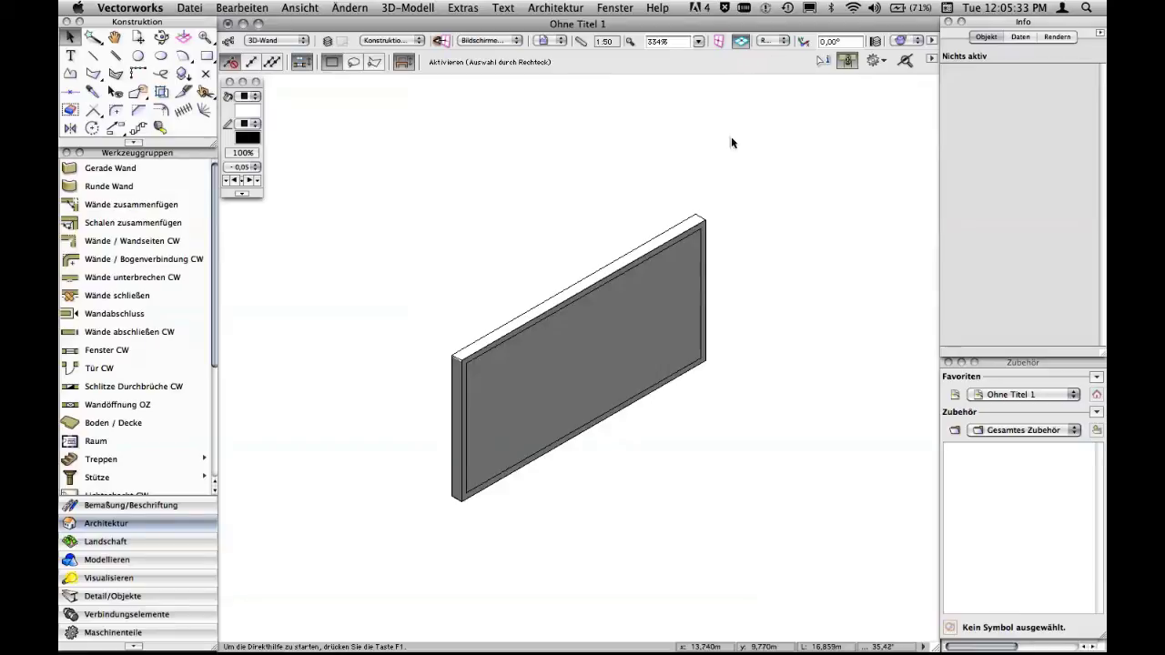
Show the frame from Oben, switch to the 2D Plan view and deselect it
{"action": "left_click", "coordinate": [700, 218]}
{"action": "left_click", "coordinate": [770, 44]}
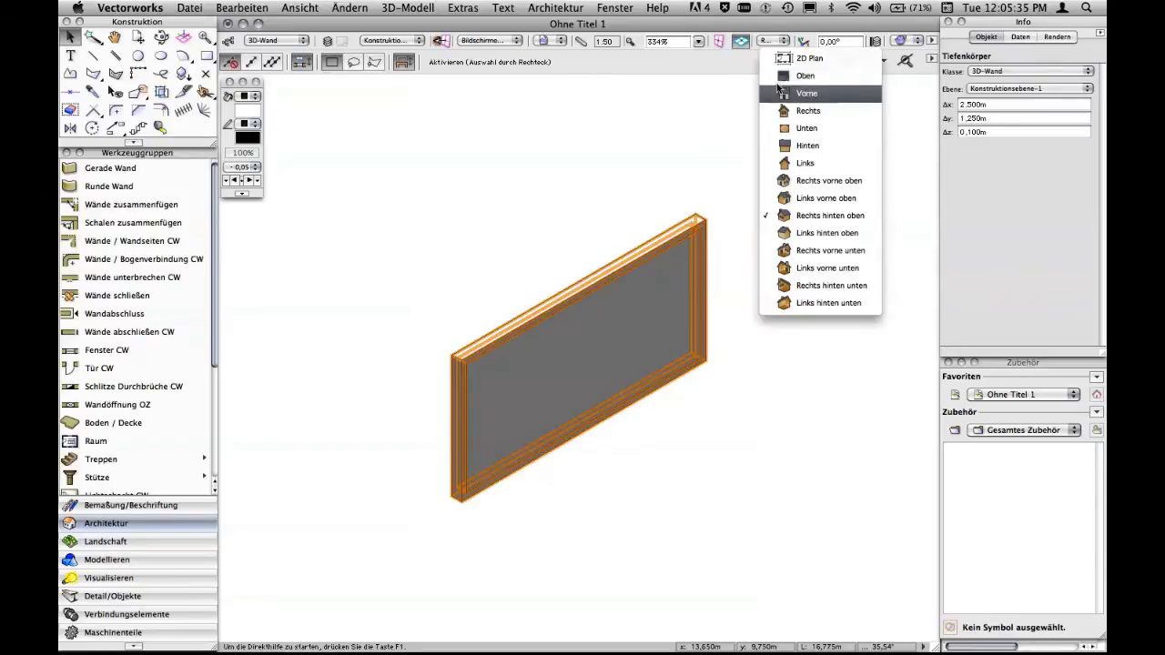
{"action": "left_click", "coordinate": [786, 73]}
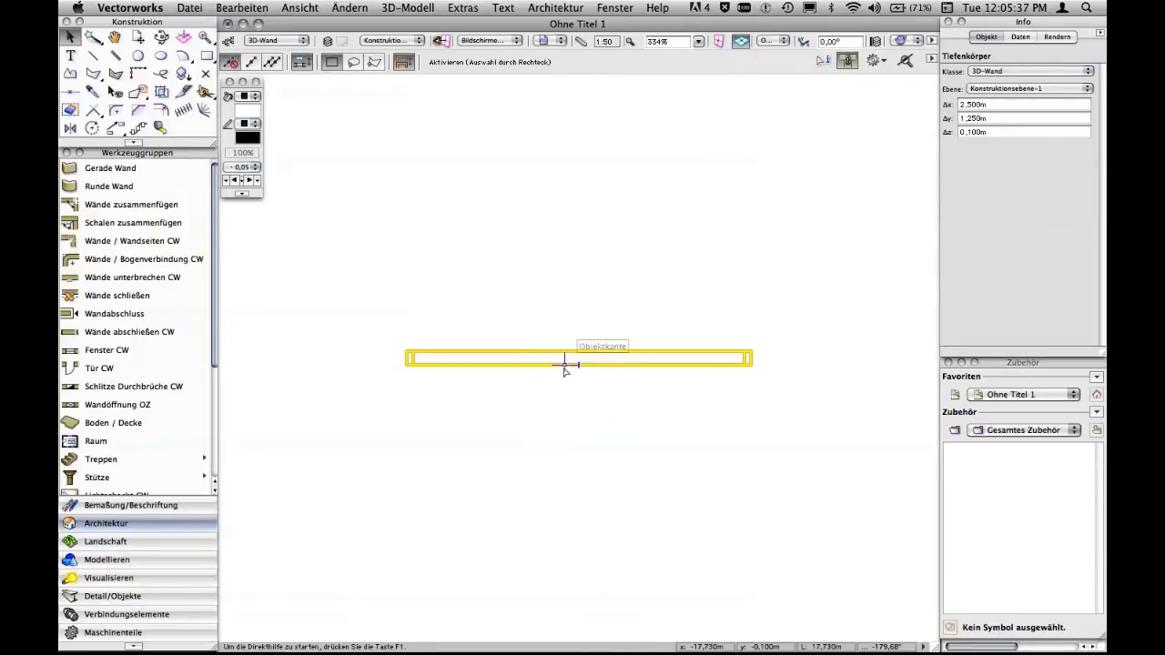
{"action": "scroll", "coordinate": [564, 364], "scroll_direction": "up", "scroll_amount": 2}
{"action": "middle_click_drag", "start_coordinate": [619, 242], "coordinate": [647, 240]}
{"action": "scroll", "coordinate": [648, 240], "scroll_direction": "down", "scroll_amount": 1}
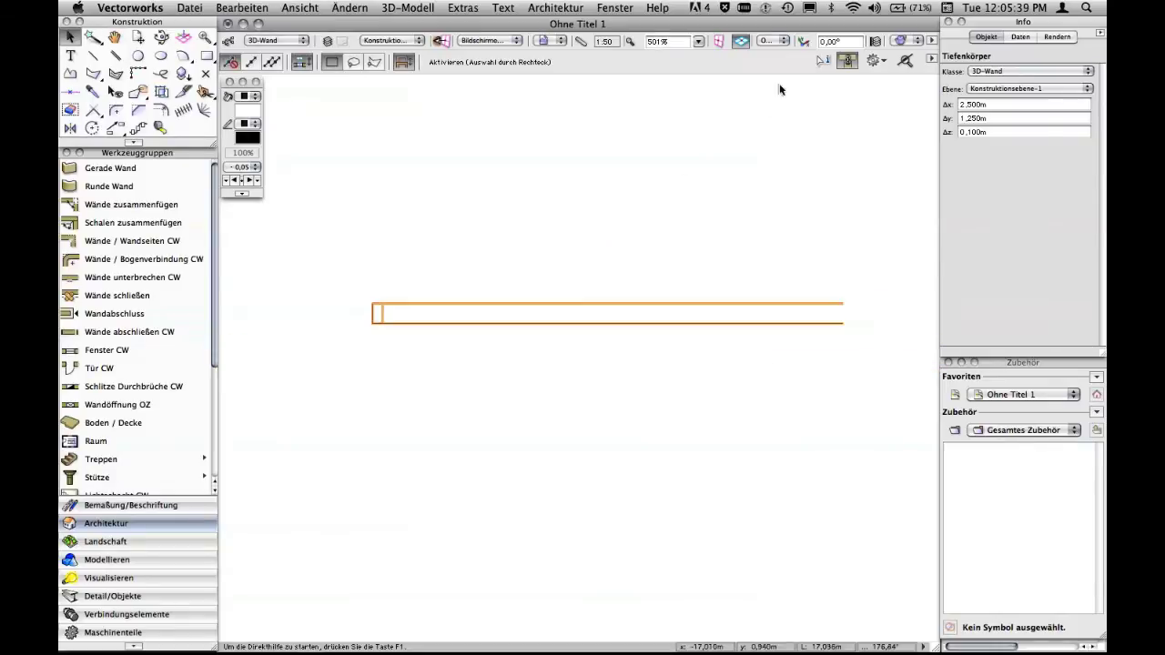
{"action": "left_click", "coordinate": [782, 42]}
{"action": "left_click", "coordinate": [790, 60]}
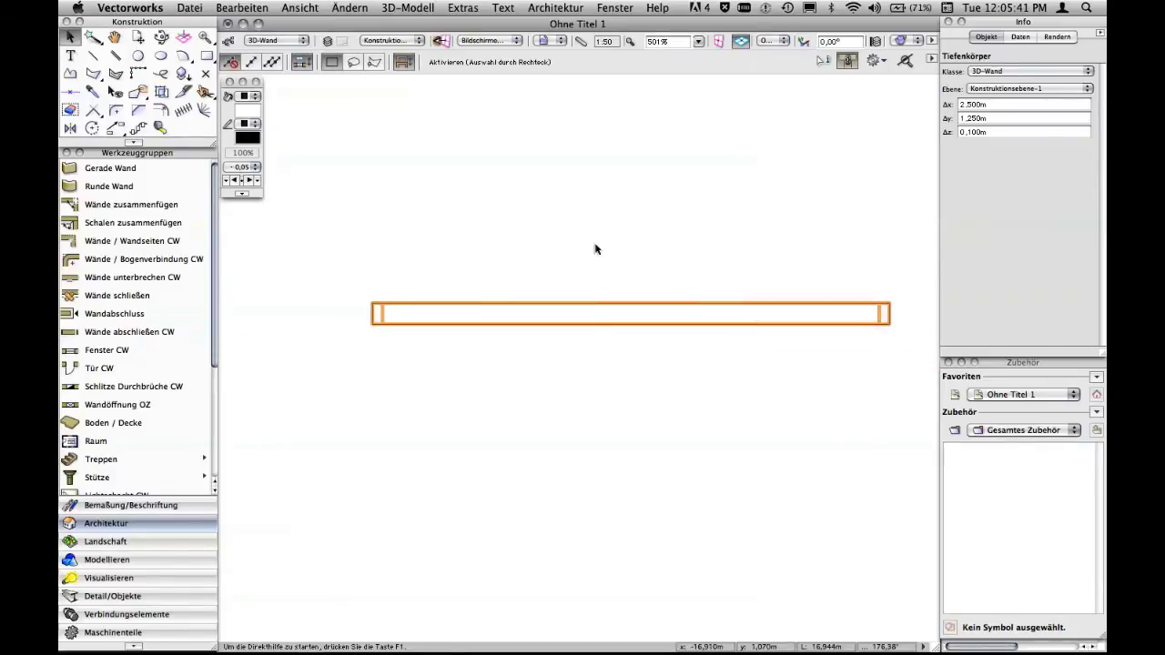
{"action": "left_click", "coordinate": [480, 257]}
With interactive scaling off, move the thin panel by its end point to the midpoint of the frame's depth
{"action": "scroll", "coordinate": [389, 310], "scroll_direction": "up", "scroll_amount": 2}
{"action": "scroll", "coordinate": [388, 309], "scroll_direction": "up", "scroll_amount": 3}
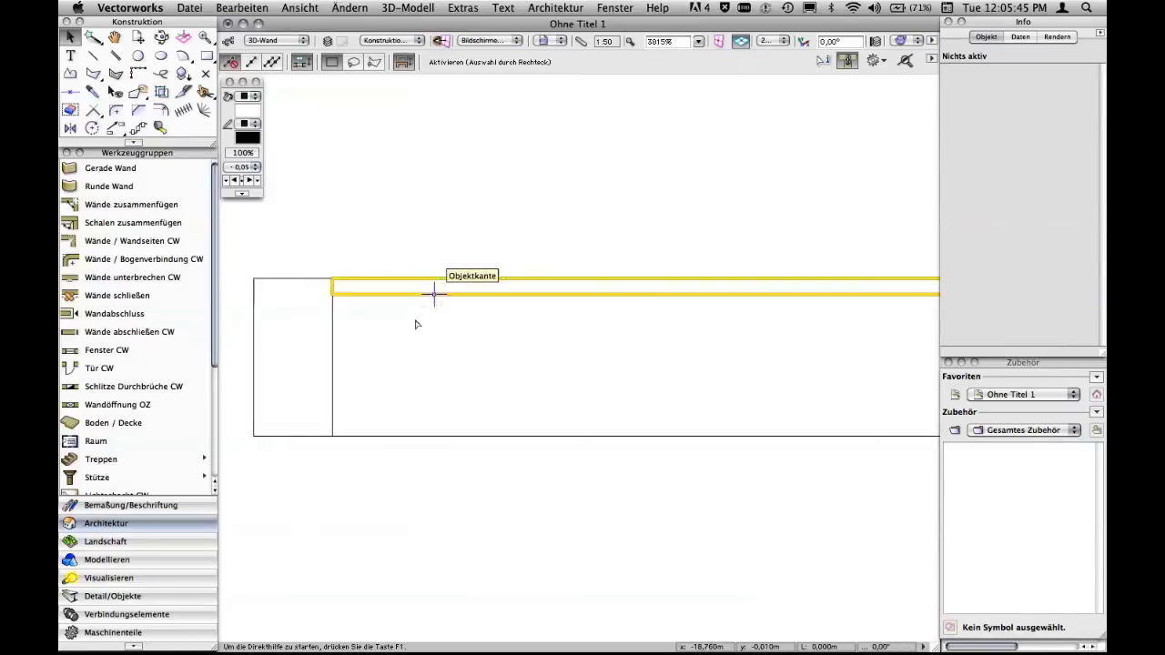
{"action": "left_click", "coordinate": [434, 293]}
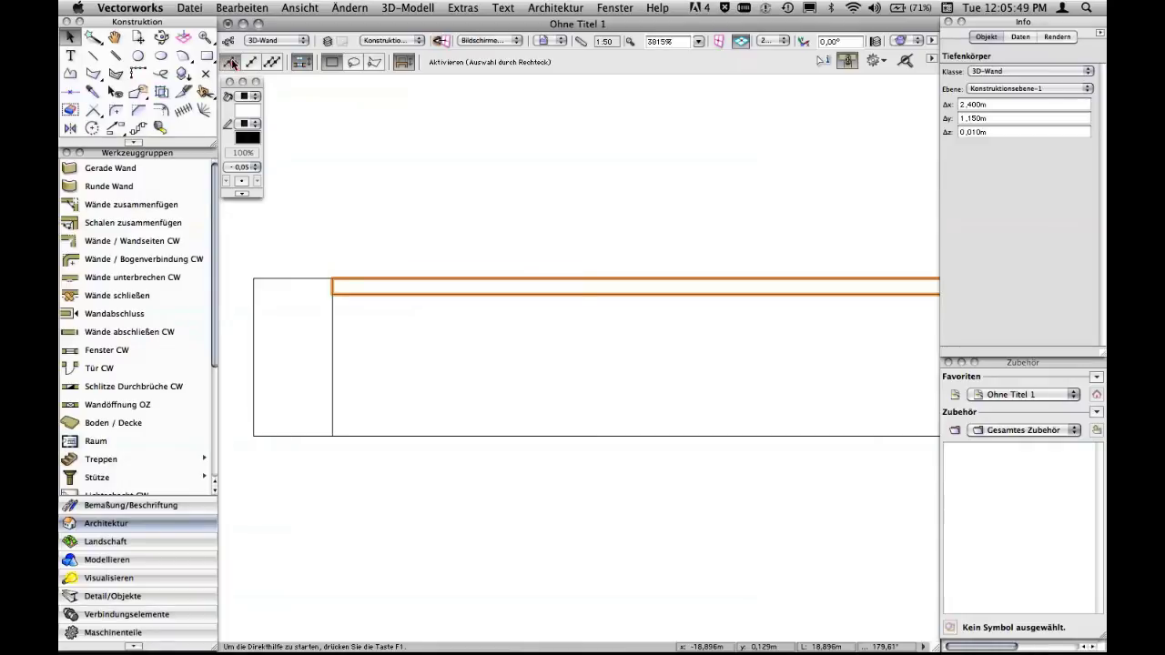
{"action": "left_click", "coordinate": [231, 64]}
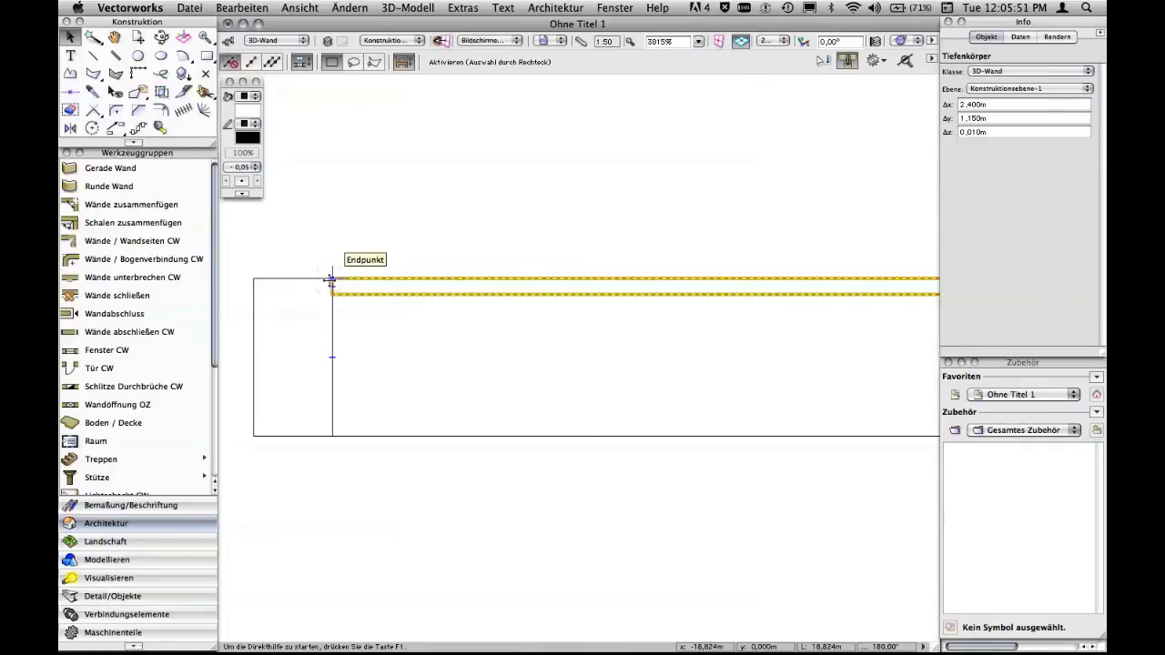
{"action": "left_click_drag", "start_coordinate": [332, 285], "coordinate": [333, 357]}
{"action": "left_click", "coordinate": [516, 222]}
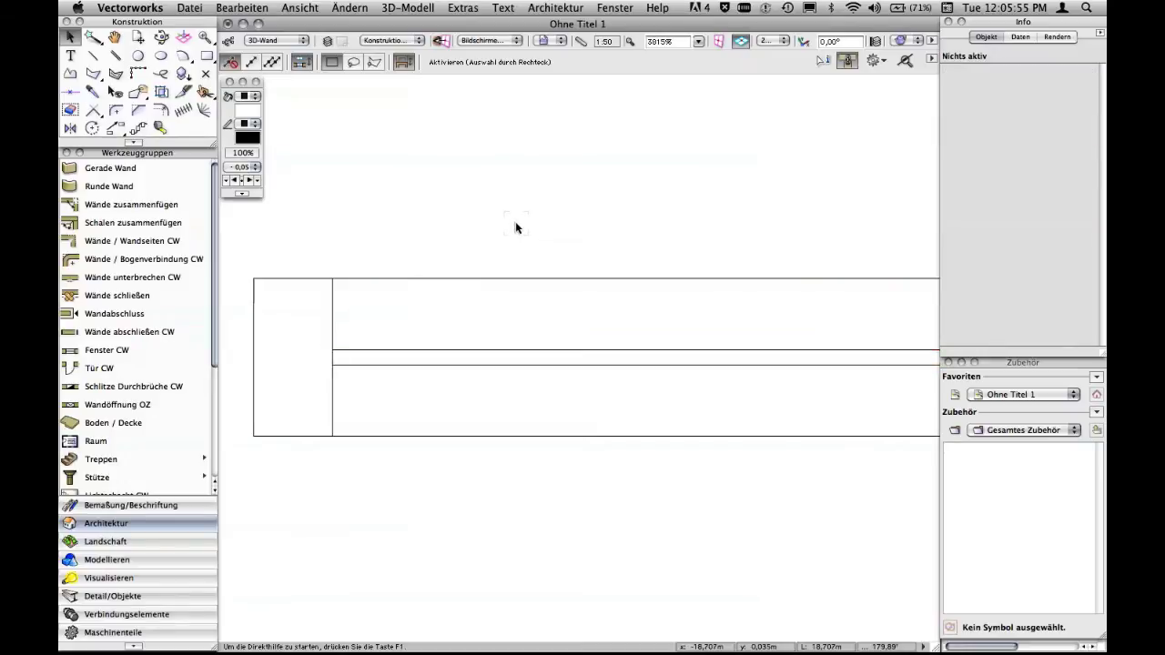
Show the whole frame with its centred panel from Rechts vorne oben and render it as Schattiert und Kanten
{"action": "scroll", "coordinate": [515, 221], "scroll_direction": "down", "scroll_amount": 3}
{"action": "scroll", "coordinate": [747, 160], "scroll_direction": "down", "scroll_amount": 2}
{"action": "middle_click_drag", "start_coordinate": [762, 164], "coordinate": [616, 294]}
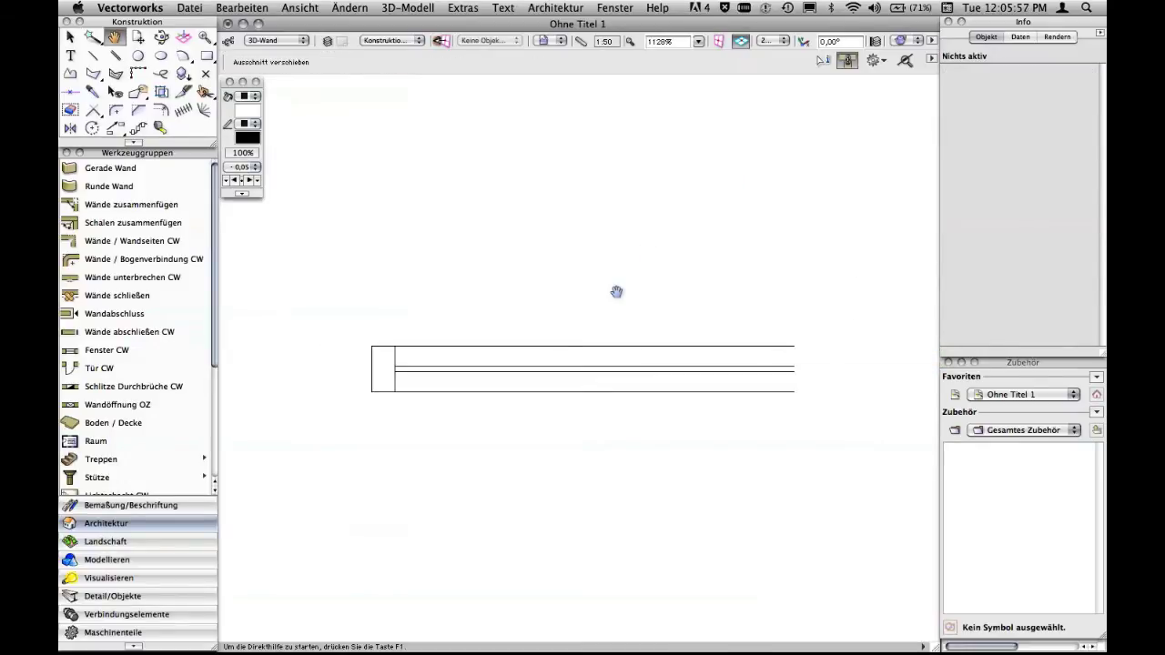
{"action": "left_click", "coordinate": [647, 347]}
{"action": "left_click", "coordinate": [772, 40]}
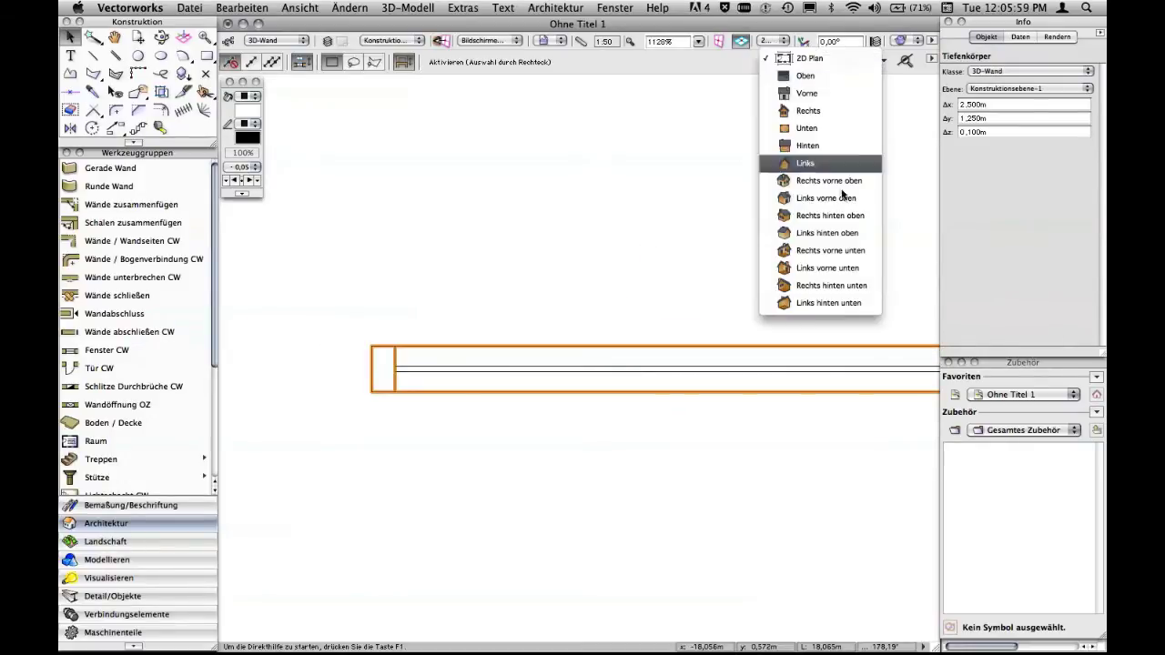
{"action": "left_click", "coordinate": [836, 185]}
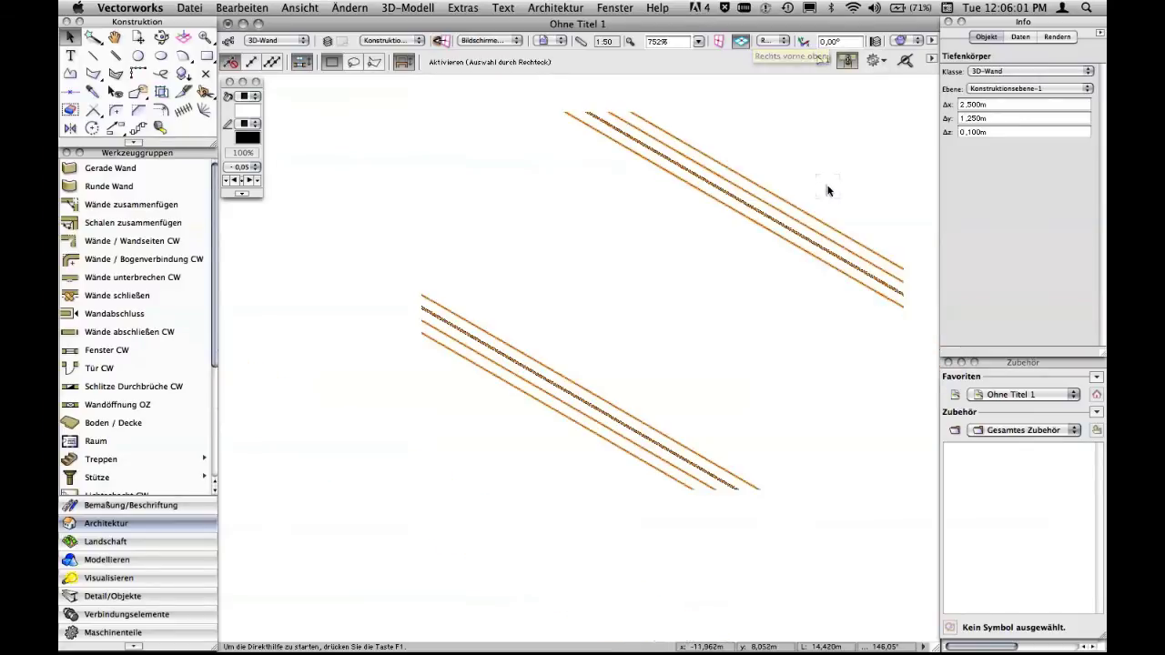
{"action": "middle_click_drag", "start_coordinate": [848, 185], "coordinate": [797, 237]}
{"action": "key", "text": "x"}
{"action": "key", "text": "x"}
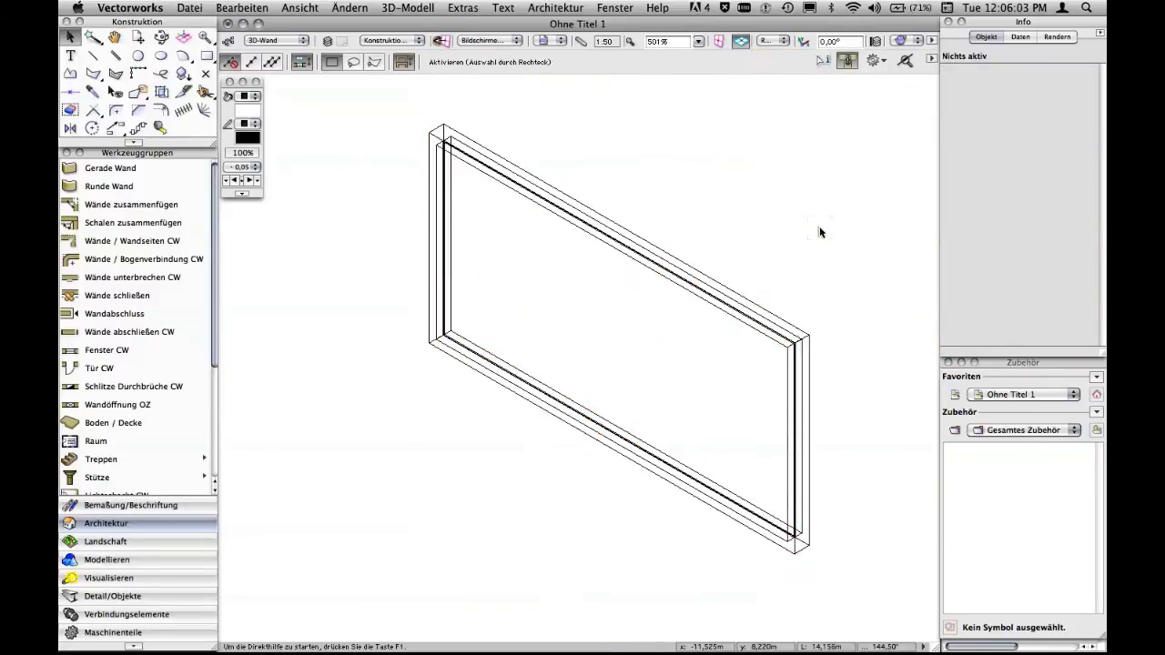
{"action": "left_click", "coordinate": [900, 41]}
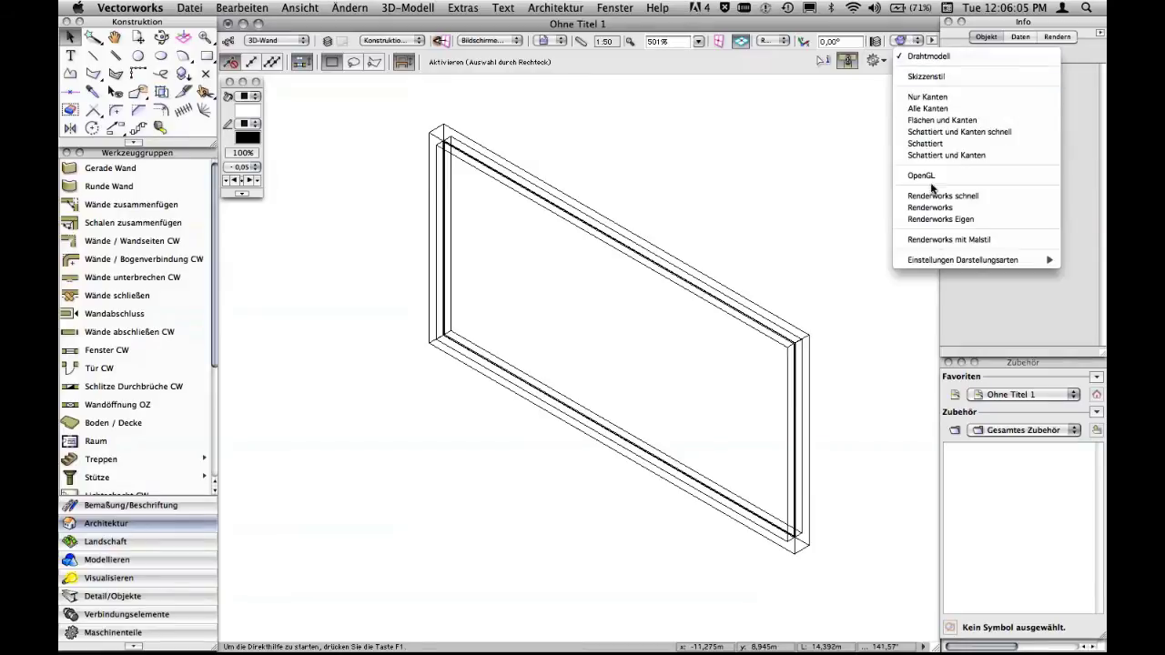
{"action": "left_click", "coordinate": [935, 157]}
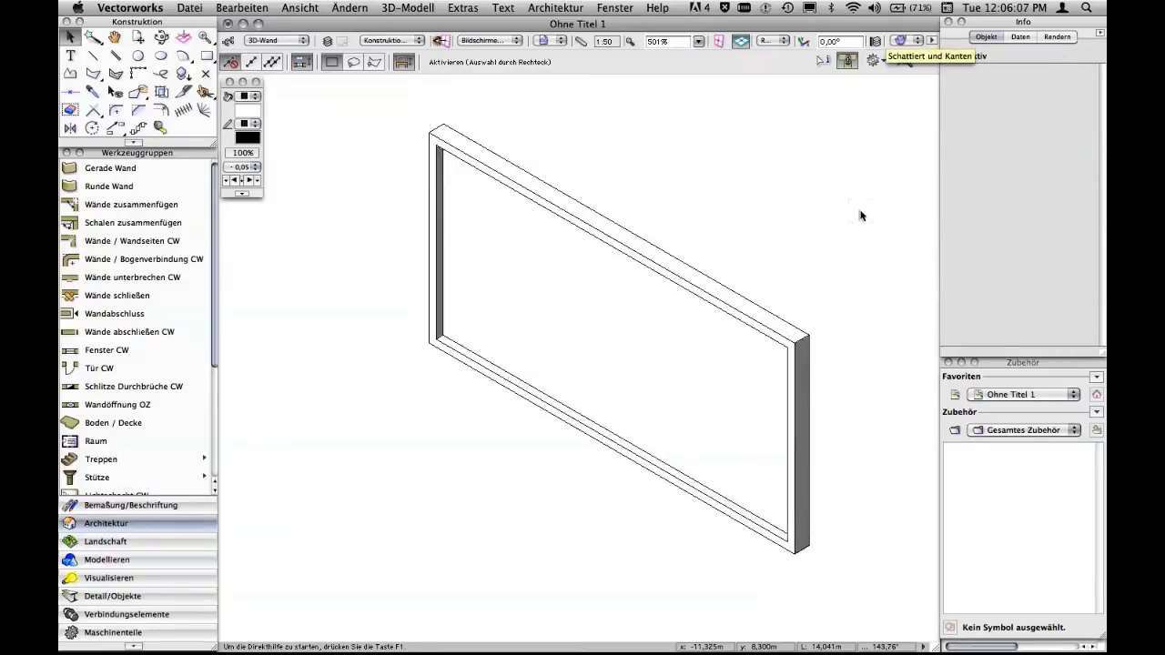
Orbit around the shaded frame to examine how the thin panel sits within its depth
{"action": "key", "text": "shift+c"}
{"action": "left_click_drag", "start_coordinate": [637, 366], "coordinate": [692, 333]}
{"action": "key", "text": "x"}
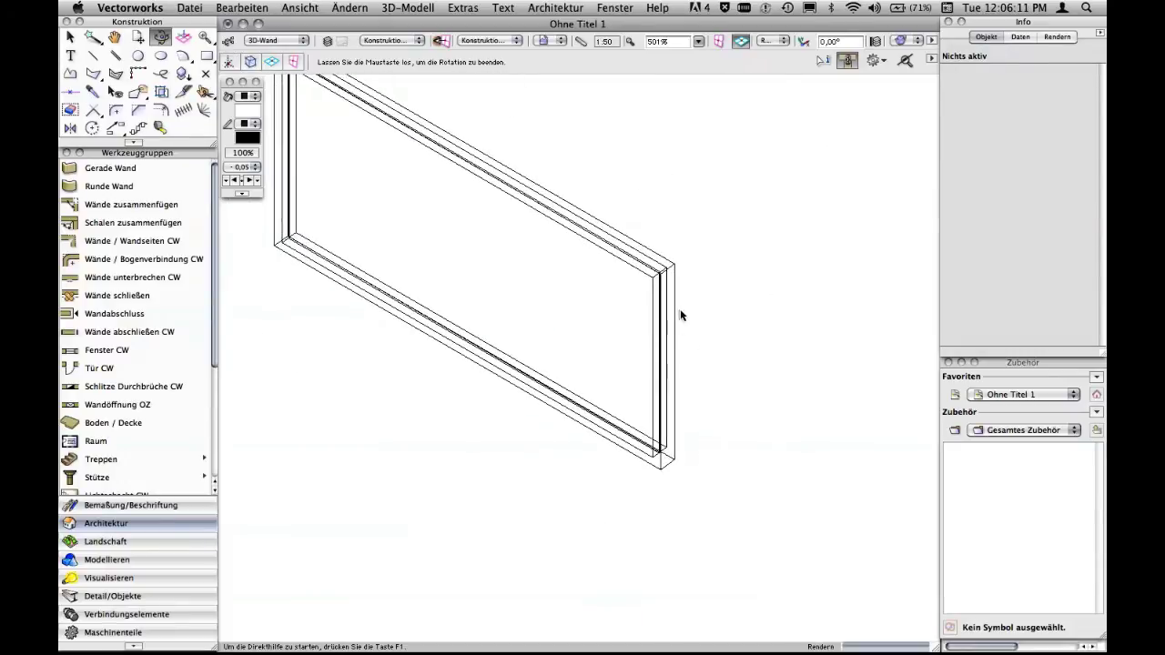
{"action": "key", "text": "shift+c"}
{"action": "left_click_drag", "start_coordinate": [657, 279], "coordinate": [678, 299]}
{"action": "key", "text": "x"}
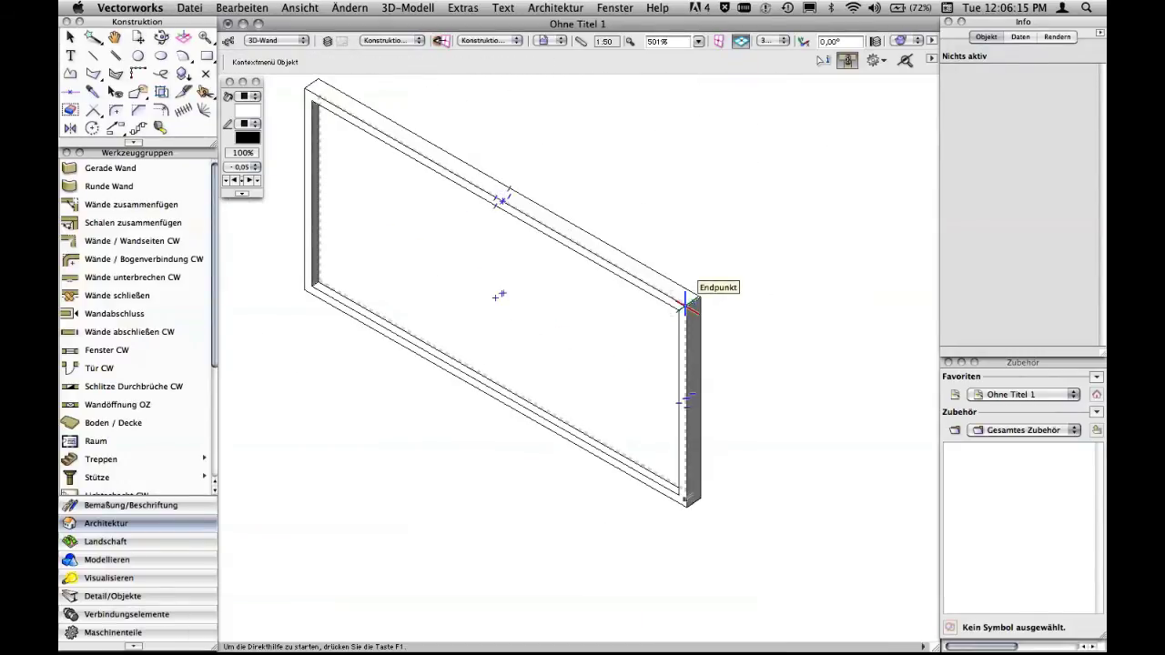
{"action": "key", "text": "x"}
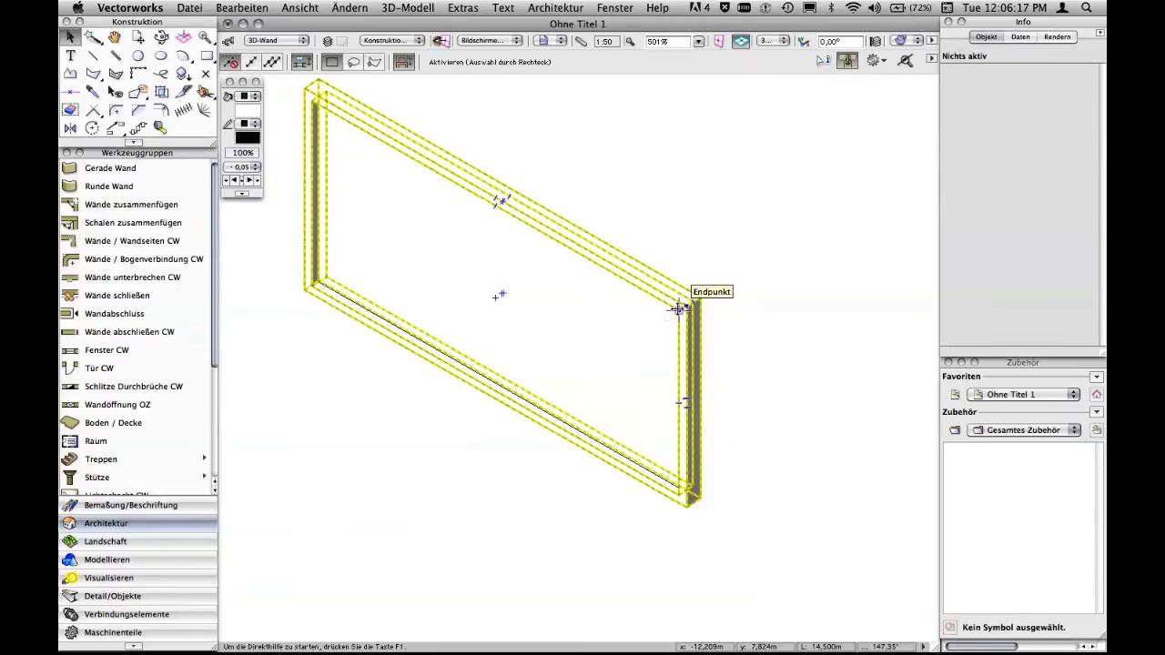
{"action": "key", "text": "shift+c"}
{"action": "mouse_move", "coordinate": [671, 307]}
{"action": "left_mouse_down"}
{"action": "mouse_move", "coordinate": [661, 310]}
{"action": "mouse_move", "coordinate": [678, 312]}
{"action": "left_mouse_up"}
{"action": "left_click", "coordinate": [520, 273]}
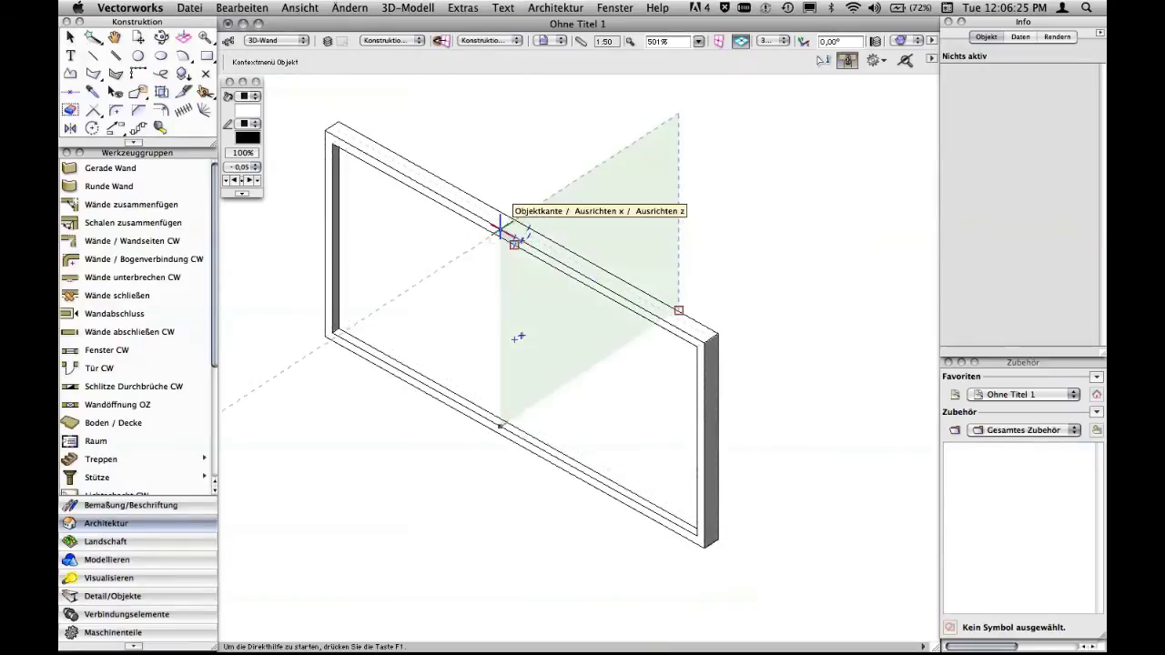
{"action": "key", "text": "x"}
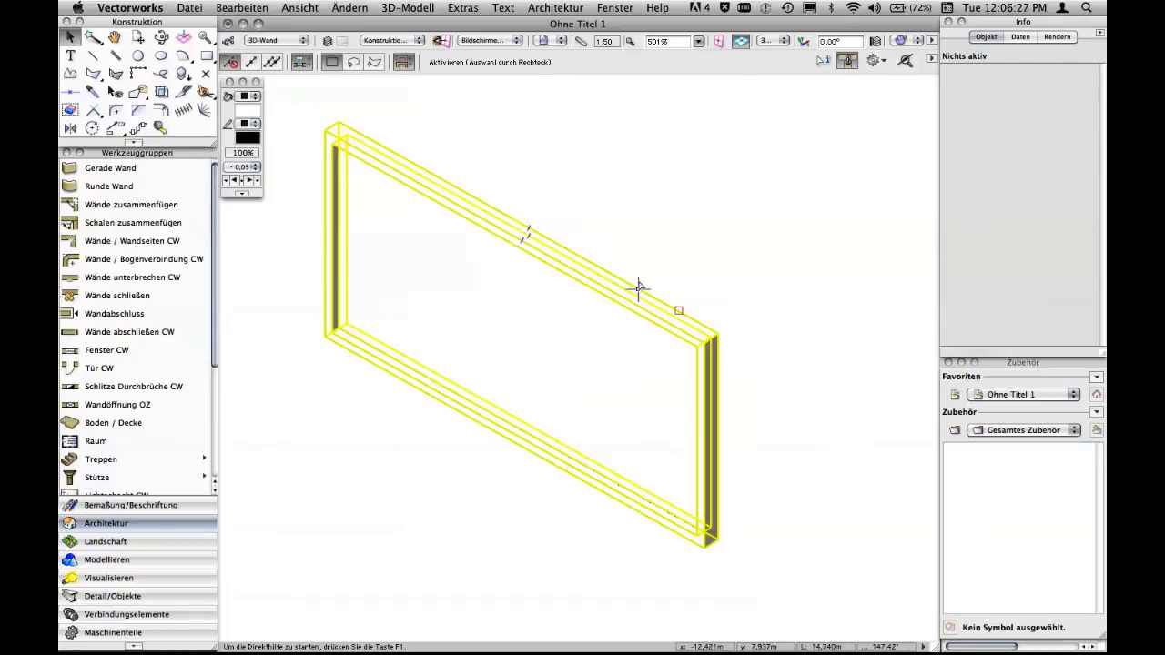
{"action": "scroll", "coordinate": [671, 255], "scroll_direction": "down", "scroll_amount": 1}
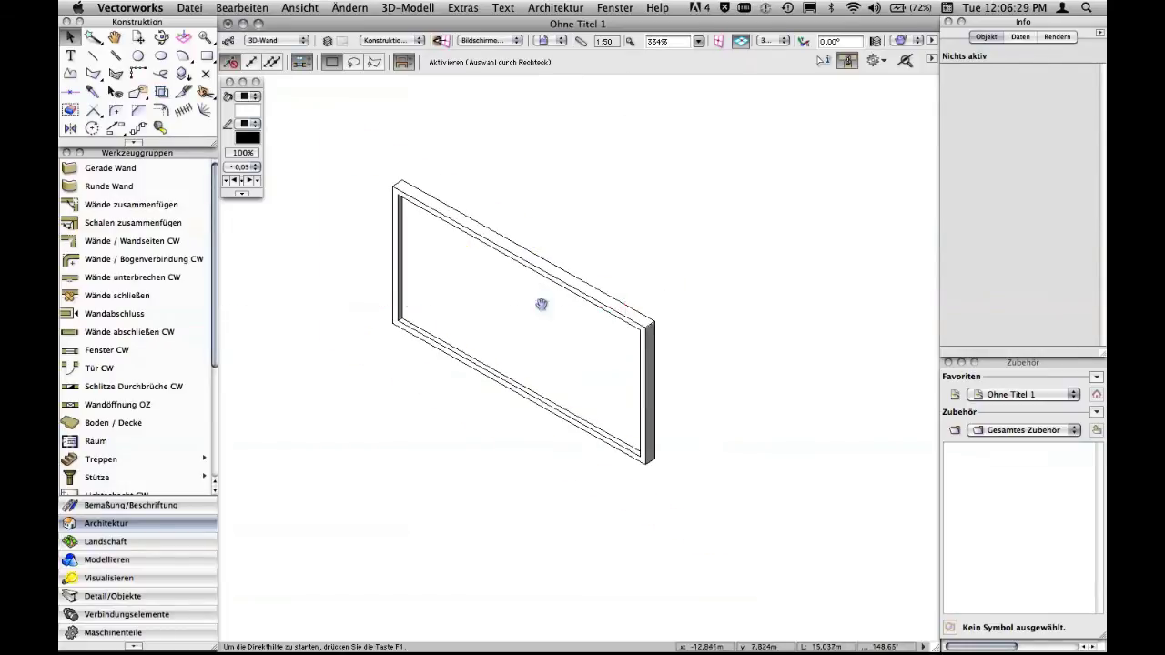
{"action": "middle_click_drag", "start_coordinate": [541, 305], "coordinate": [702, 209]}
Switch to the Oben view with both the frame and the panel selected
{"action": "left_click_drag", "start_coordinate": [484, 132], "coordinate": [851, 457]}
{"action": "left_click", "coordinate": [780, 41]}
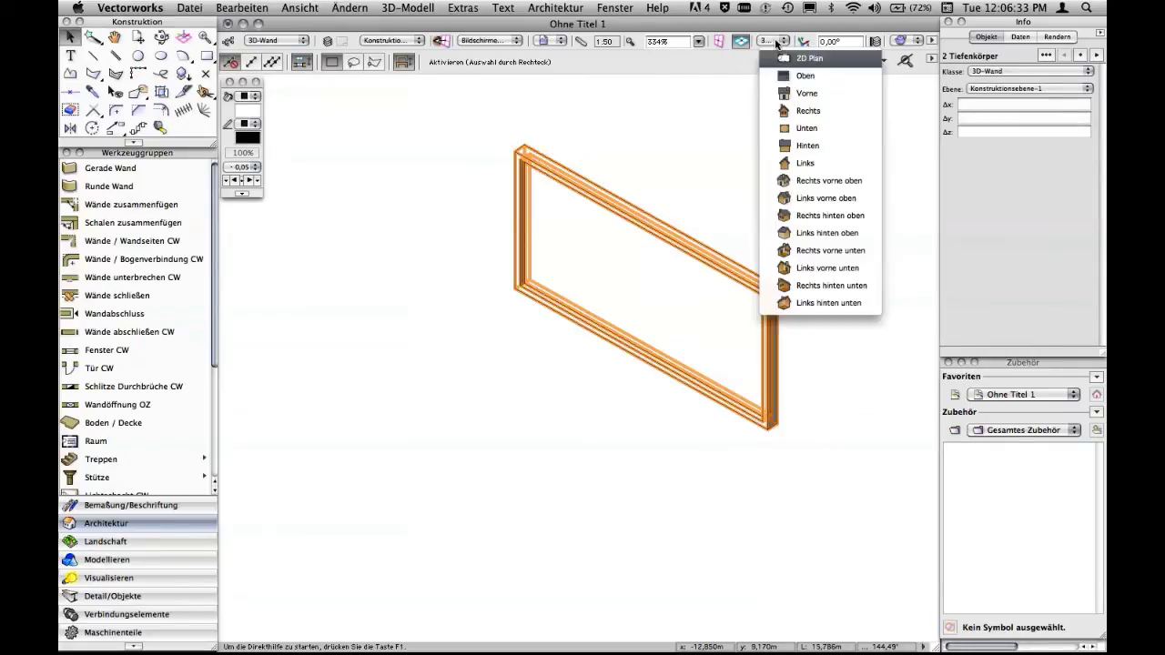
{"action": "left_click", "coordinate": [801, 76]}
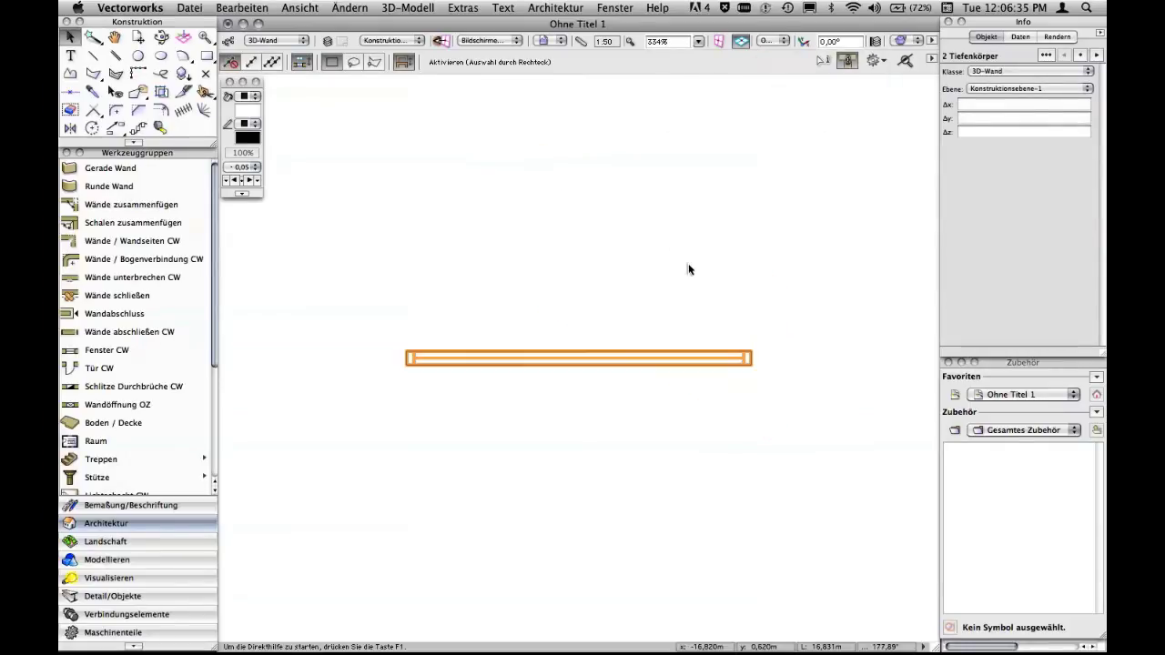
{"action": "left_click", "coordinate": [688, 264]}
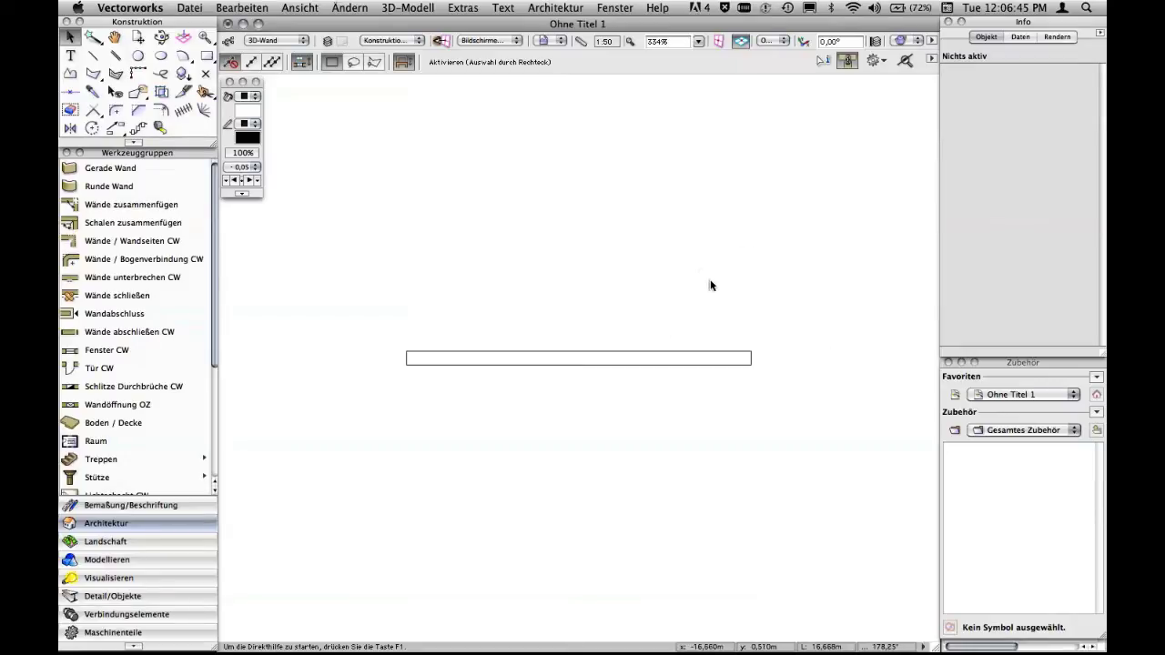
{"action": "left_click_drag", "start_coordinate": [387, 330], "coordinate": [786, 416]}
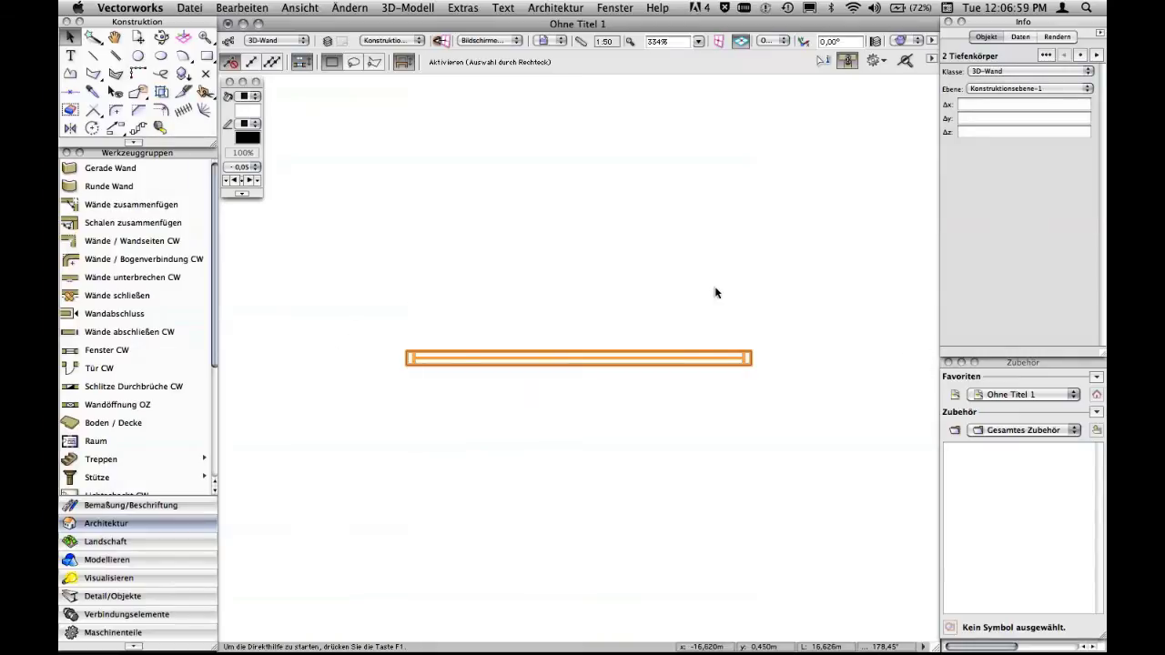
Create a symbol named HS_Fenster_250_125 from both solids, with Nächster Klick as insertion point and In Wände einsetzen on Mittelachse
{"action": "left_click", "coordinate": [353, 9]}
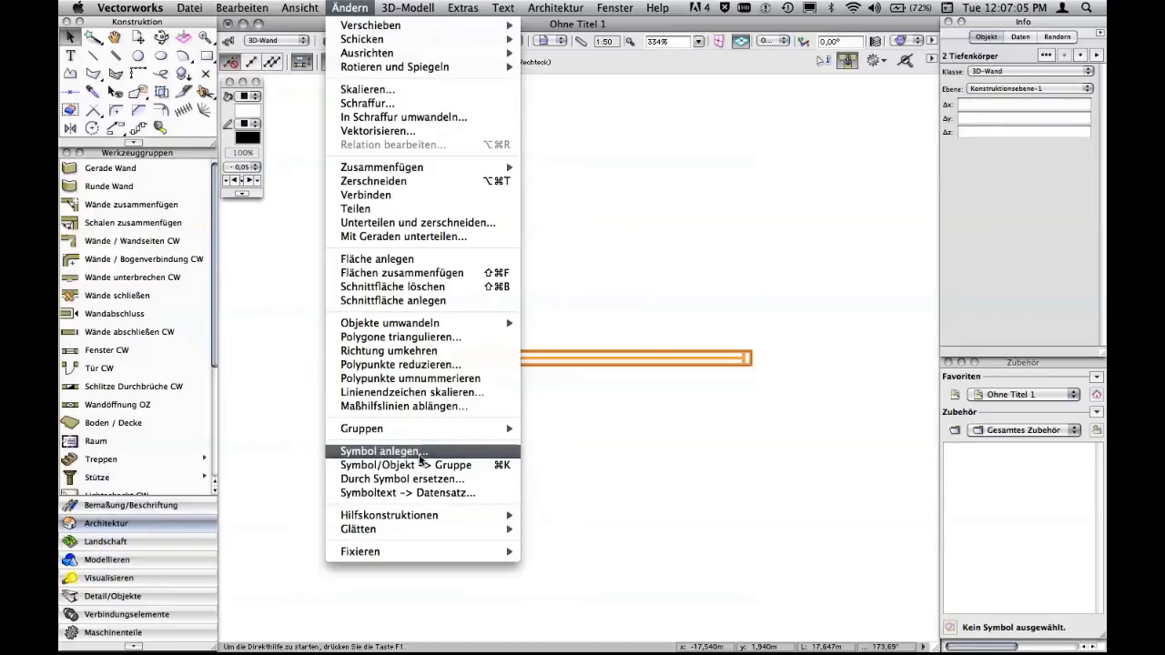
{"action": "left_click", "coordinate": [420, 455]}
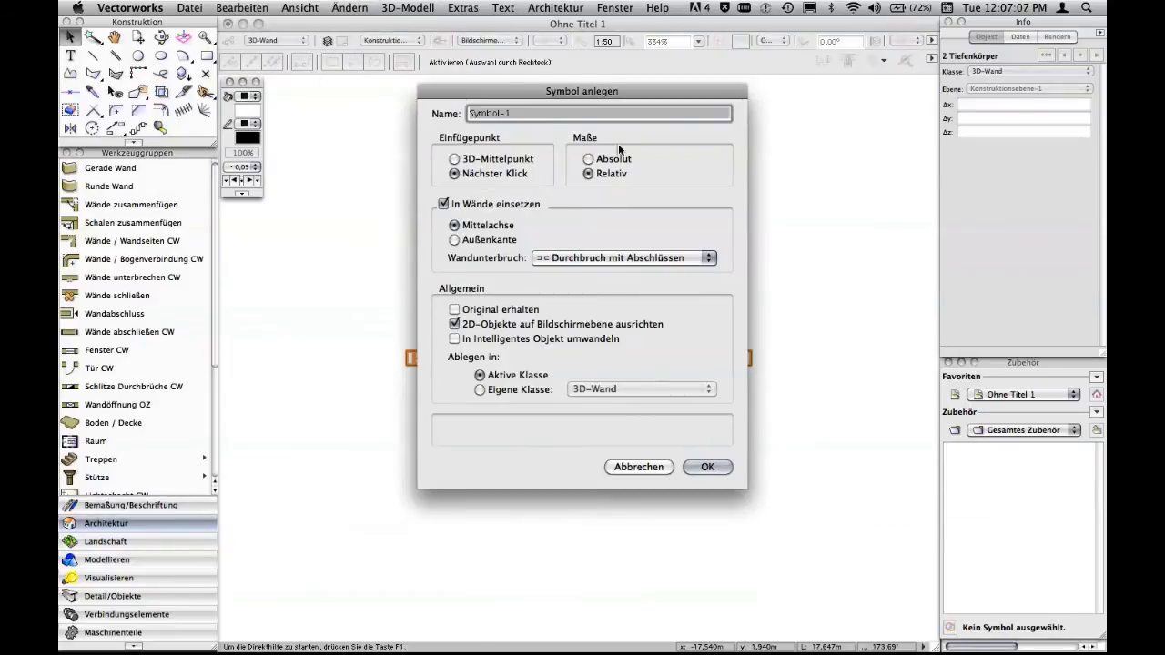
{"action": "mouse_move", "coordinate": [511, 115]}
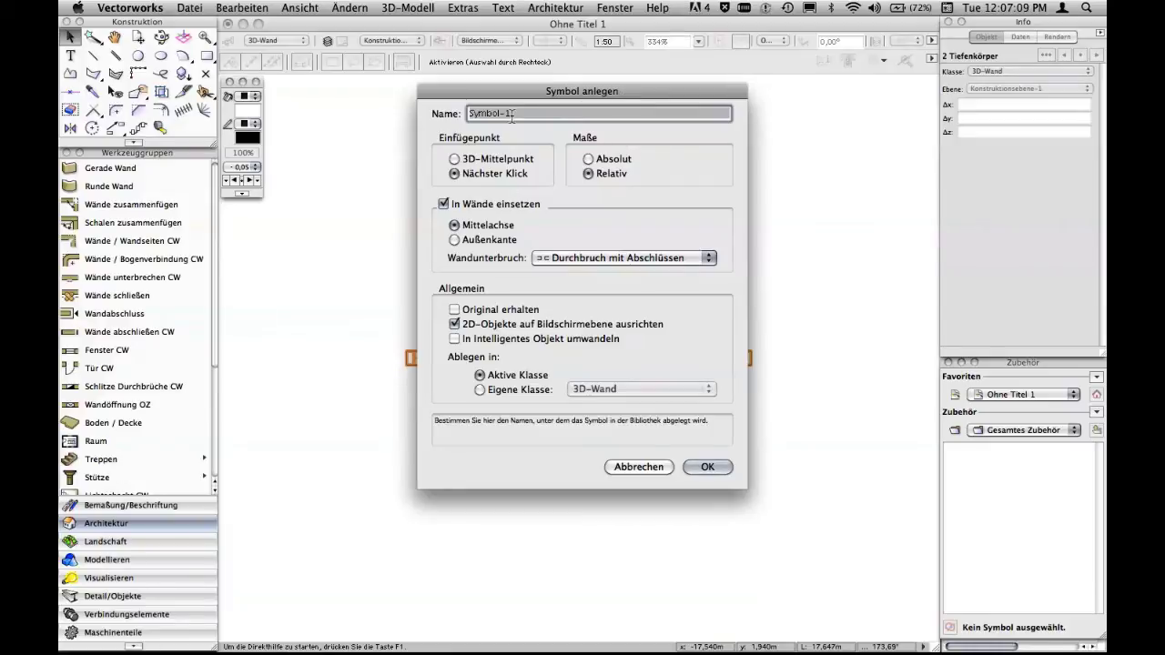
{"action": "type", "text": "HS_"}
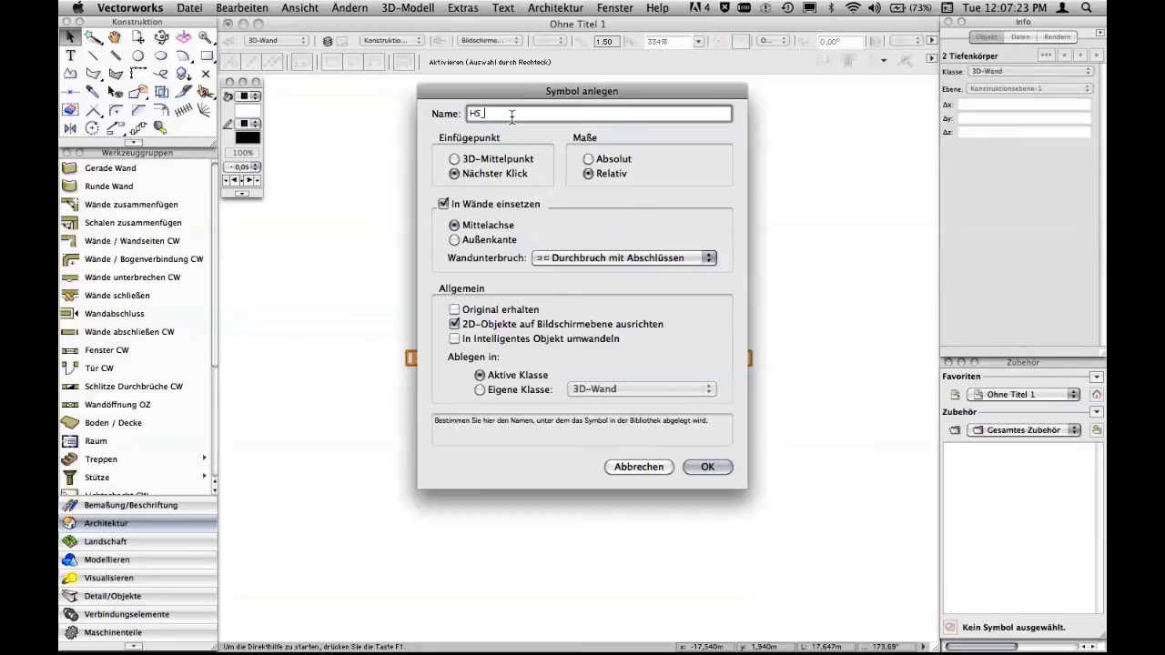
{"action": "type", "text": "Fenster_250_125"}
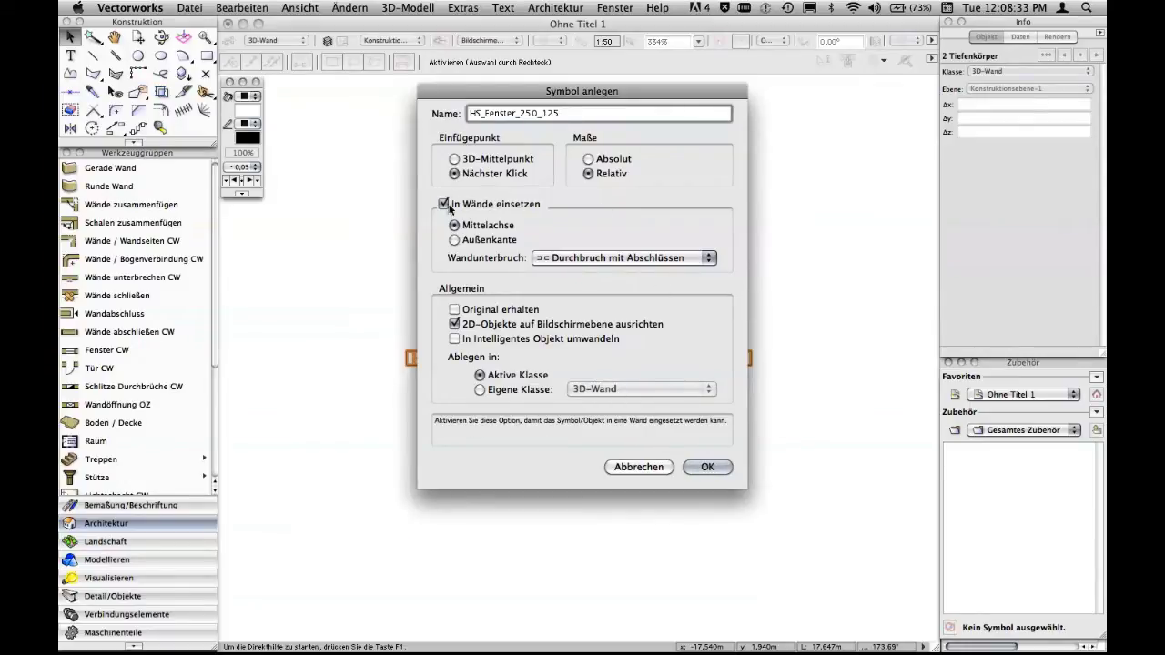
{"action": "left_click", "coordinate": [716, 467]}
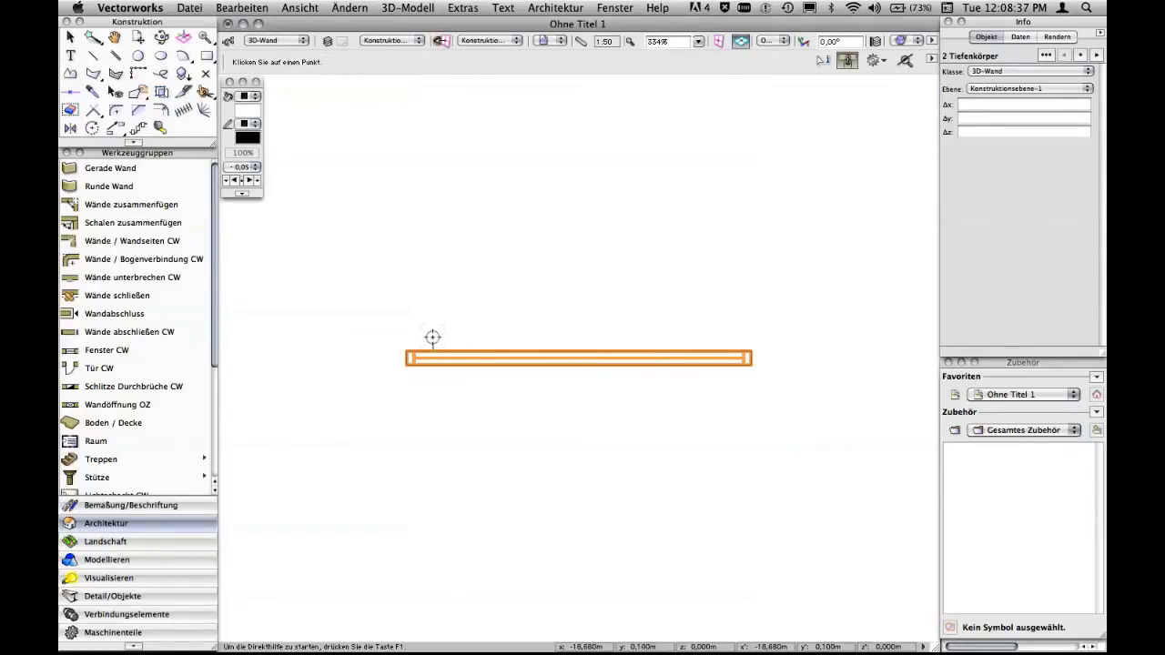
Set the symbol's insertion point at the midpoint of the frame's left short edge and store it in a new library folder Fenster
{"action": "scroll", "coordinate": [432, 336], "scroll_direction": "up", "scroll_amount": 5}
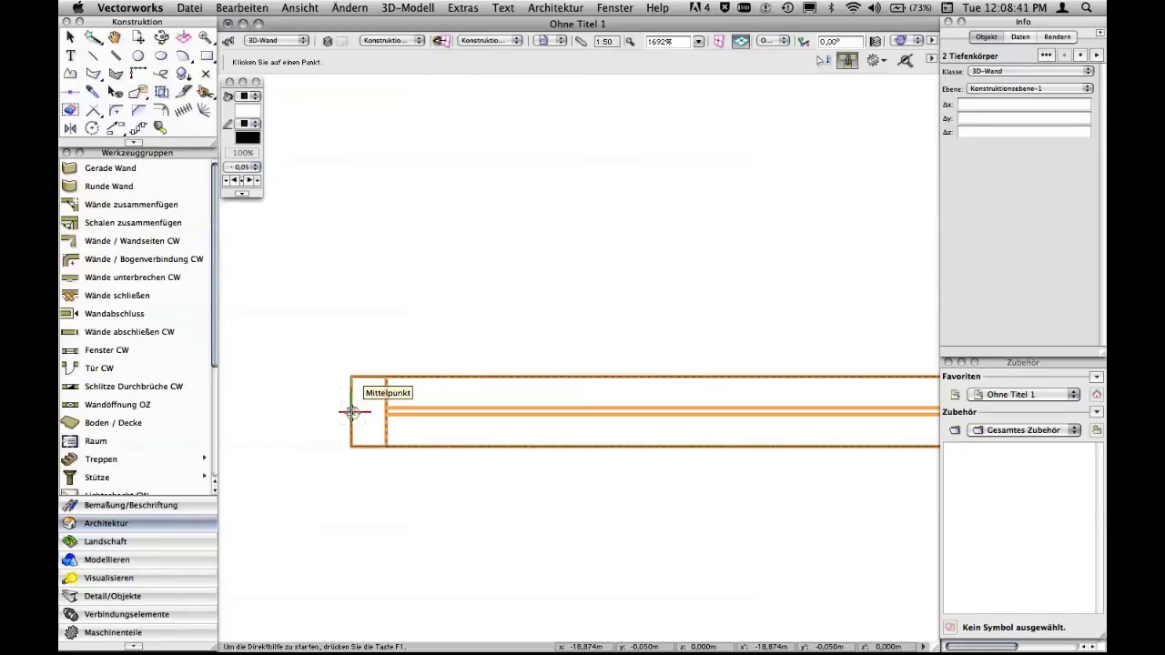
{"action": "left_click", "coordinate": [353, 412]}
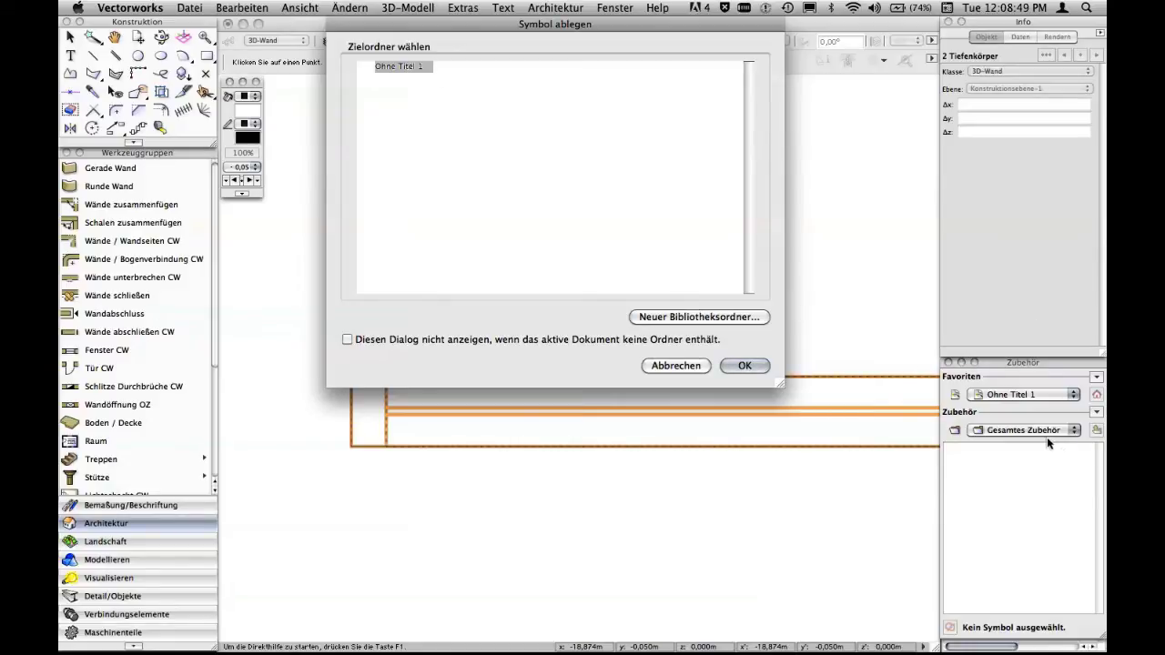
{"action": "left_click", "coordinate": [723, 317]}
{"action": "type", "text": "Fenster"}
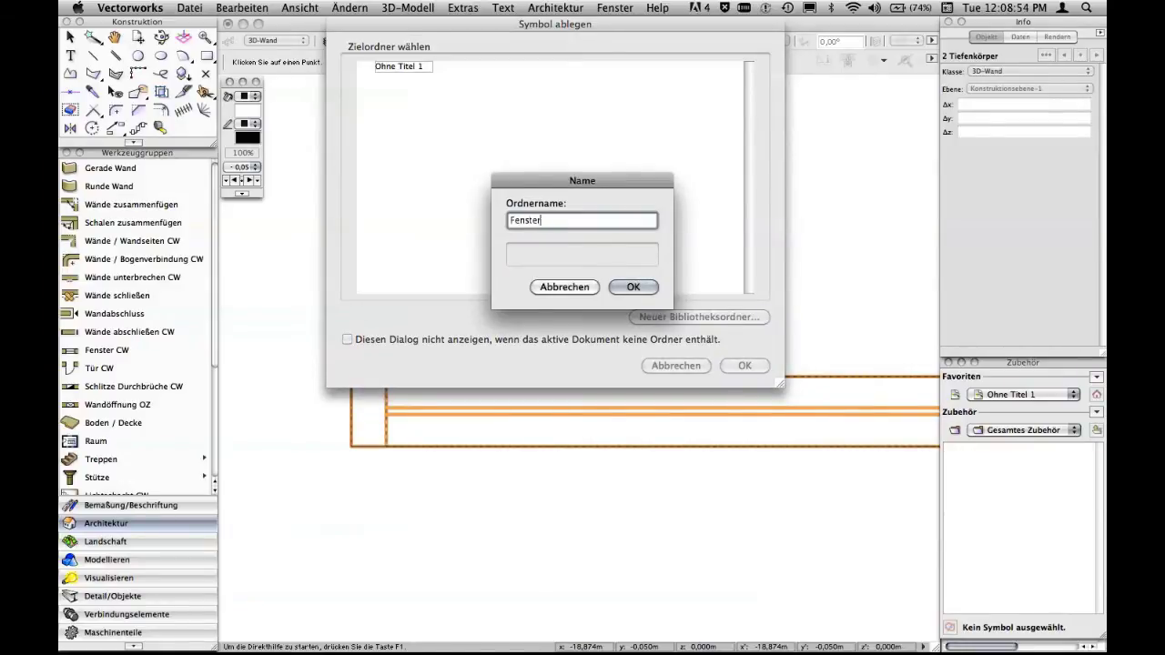
{"action": "key", "text": "Return"}
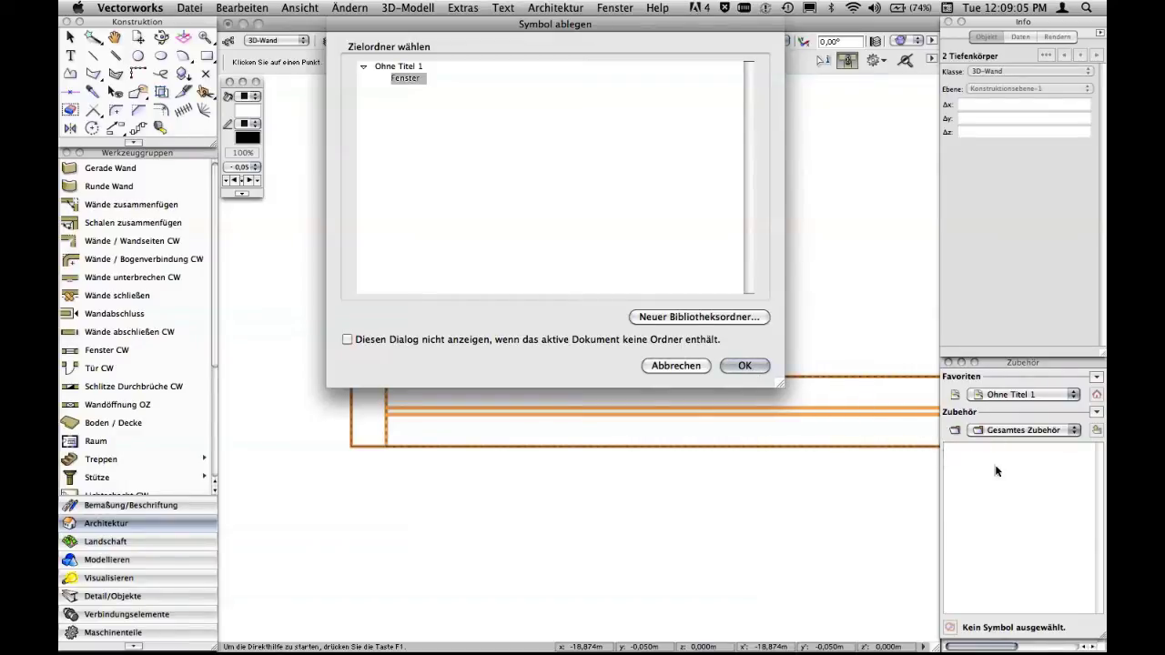
{"action": "left_click", "coordinate": [744, 366]}
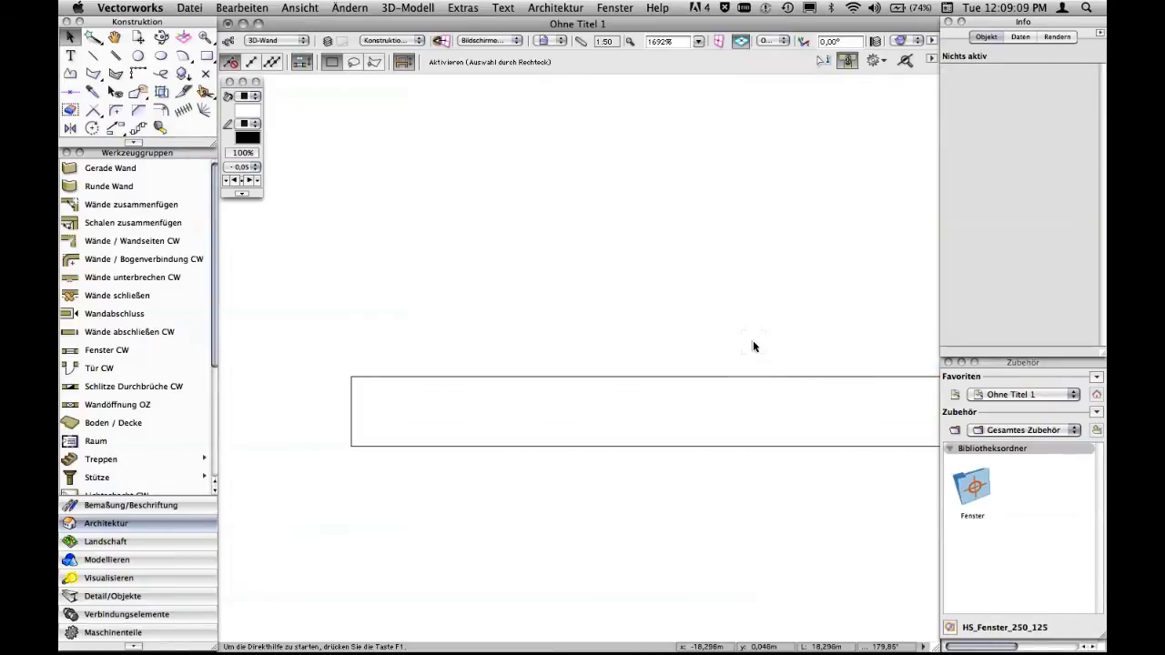
Look at the drawing in 2D Plan, return to the Oben view and bring the slanted straight wall up close
{"action": "scroll", "coordinate": [753, 346], "scroll_direction": "down", "scroll_amount": 3}
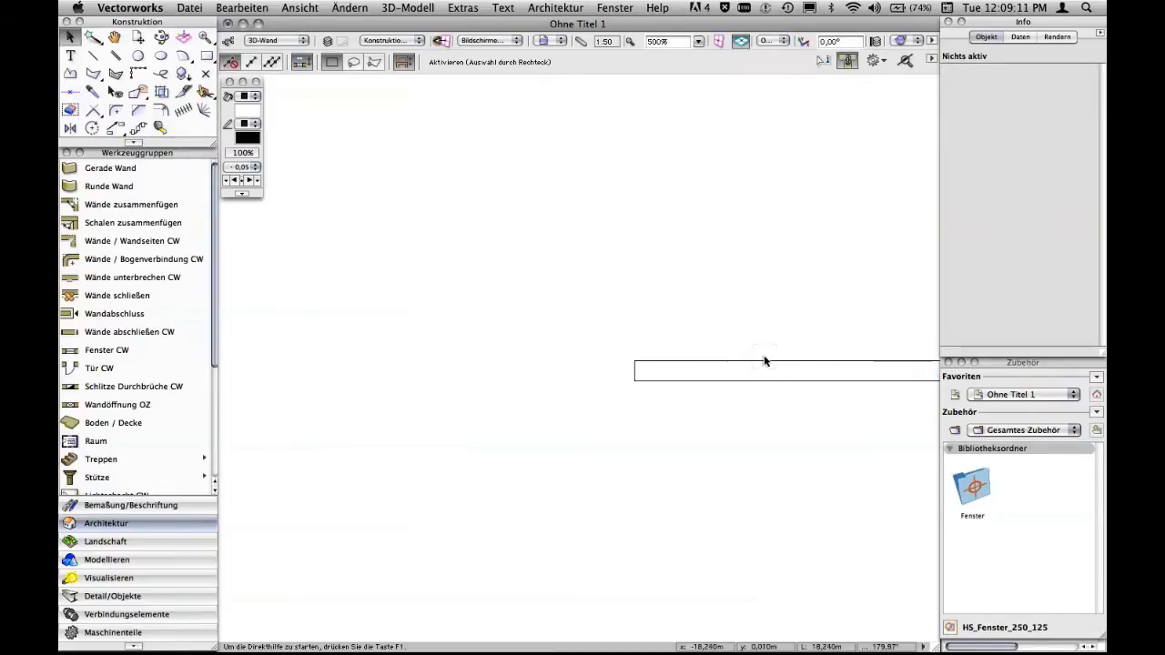
{"action": "scroll", "coordinate": [764, 361], "scroll_direction": "down", "scroll_amount": 2}
{"action": "middle_click_drag", "start_coordinate": [786, 282], "coordinate": [686, 442]}
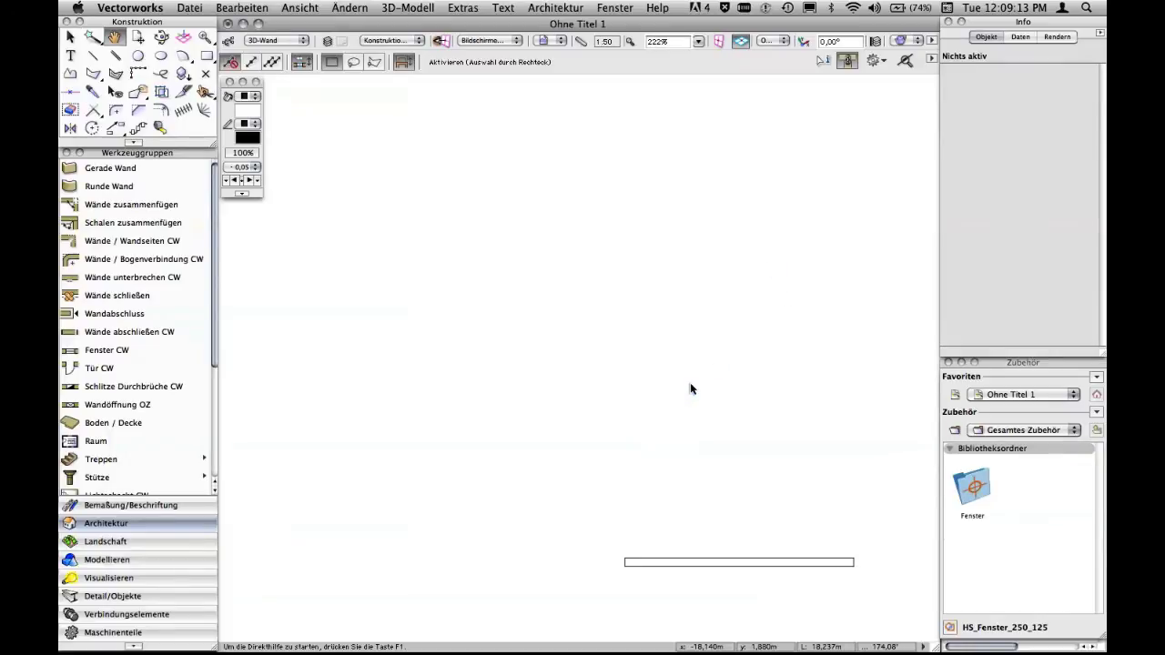
{"action": "scroll", "coordinate": [690, 389], "scroll_direction": "down", "scroll_amount": 2}
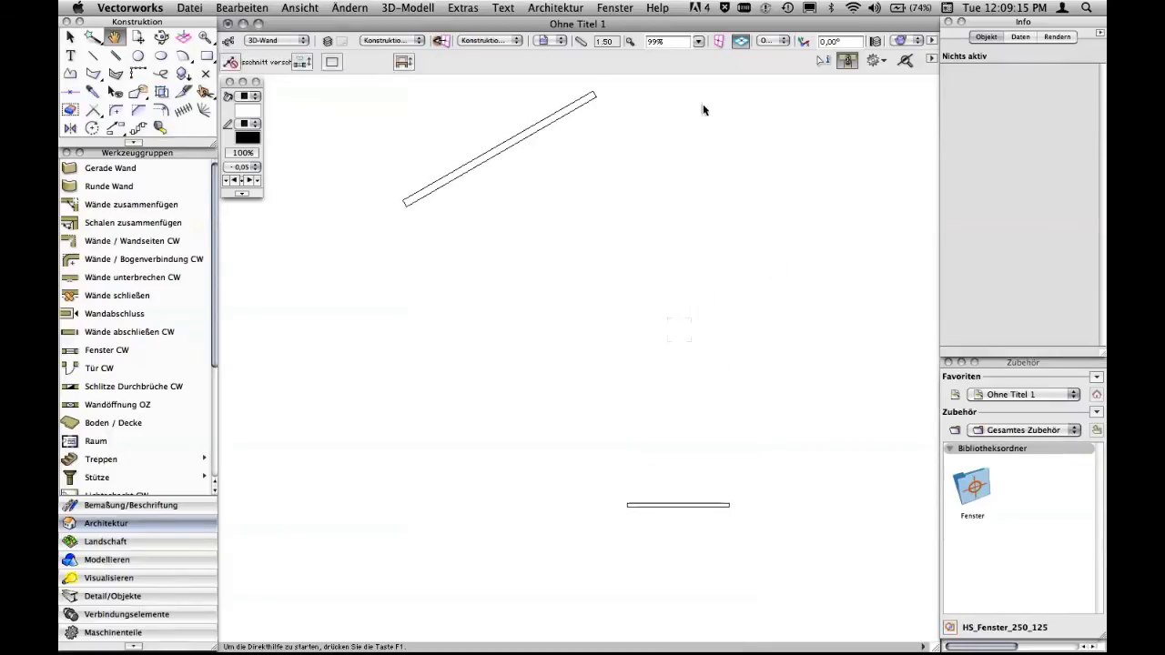
{"action": "key", "text": "x"}
{"action": "left_click", "coordinate": [769, 40]}
{"action": "left_click", "coordinate": [772, 26]}
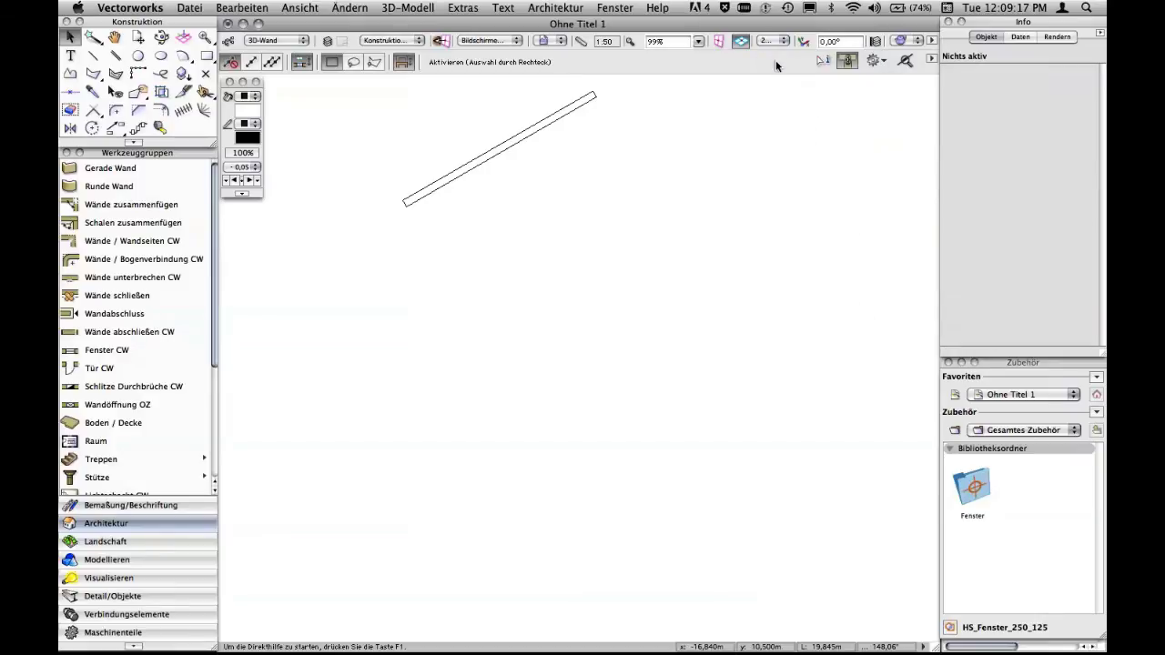
{"action": "left_click", "coordinate": [768, 40]}
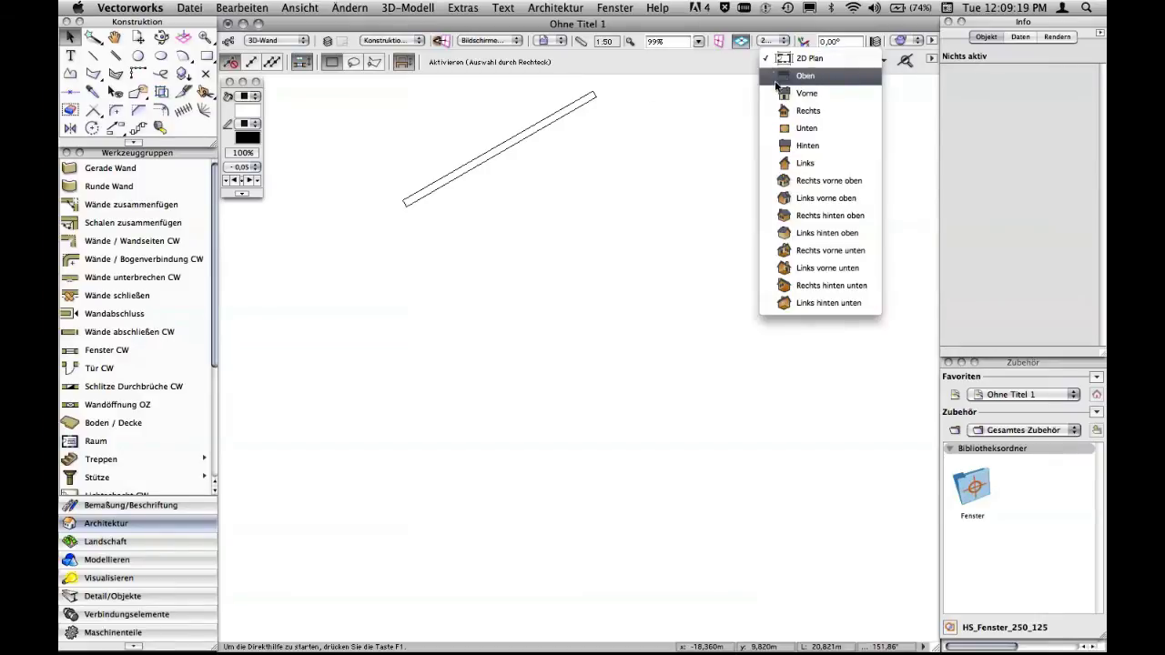
{"action": "left_click", "coordinate": [777, 79]}
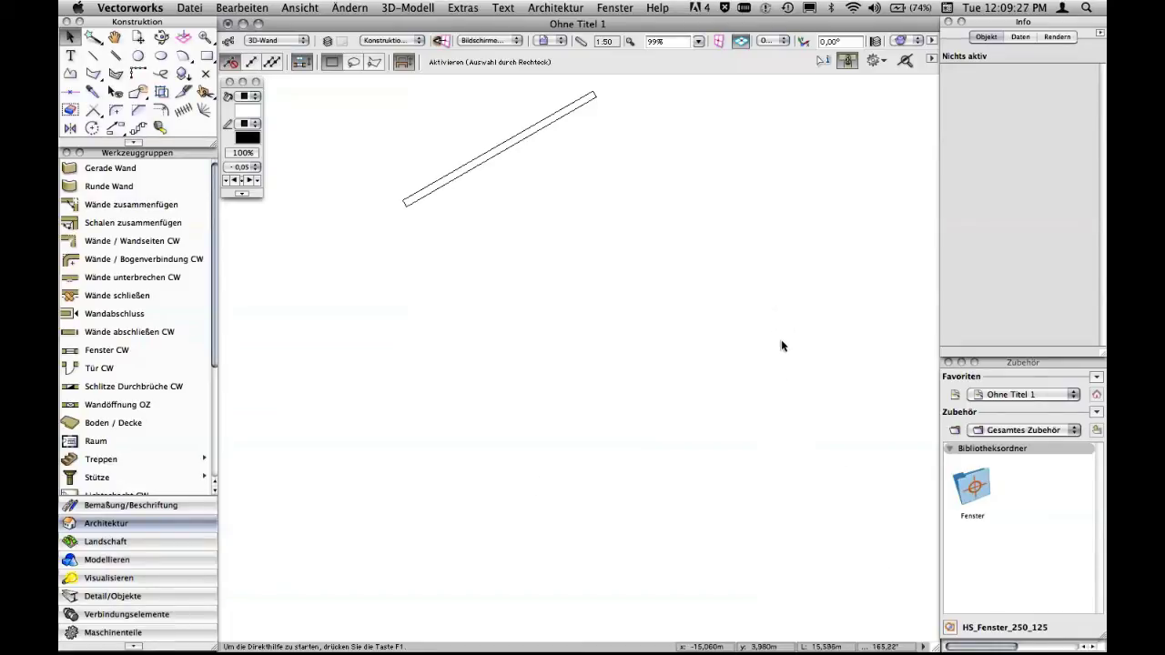
{"action": "key", "text": "h"}
{"action": "left_click_drag", "start_coordinate": [546, 149], "coordinate": [608, 370]}
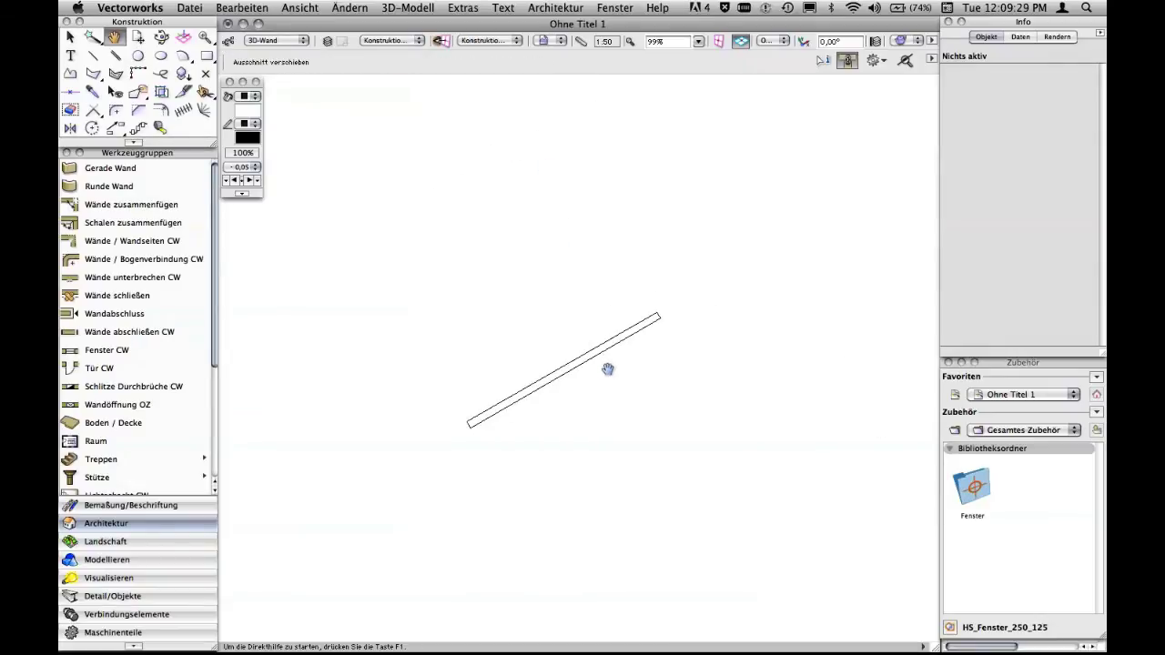
{"action": "scroll", "coordinate": [626, 376], "scroll_direction": "up", "scroll_amount": 5}
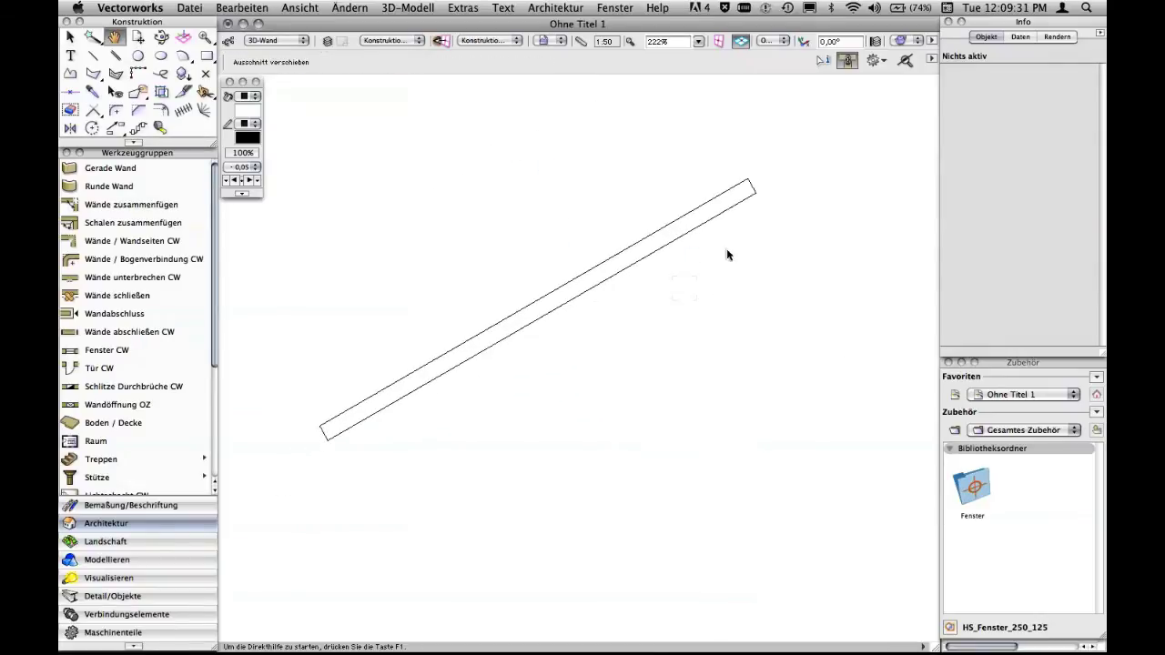
Insert the symbol HS_Fenster_250_125 from the Fenster library folder into the middle of the slanted straight wall
{"action": "key", "text": "x"}
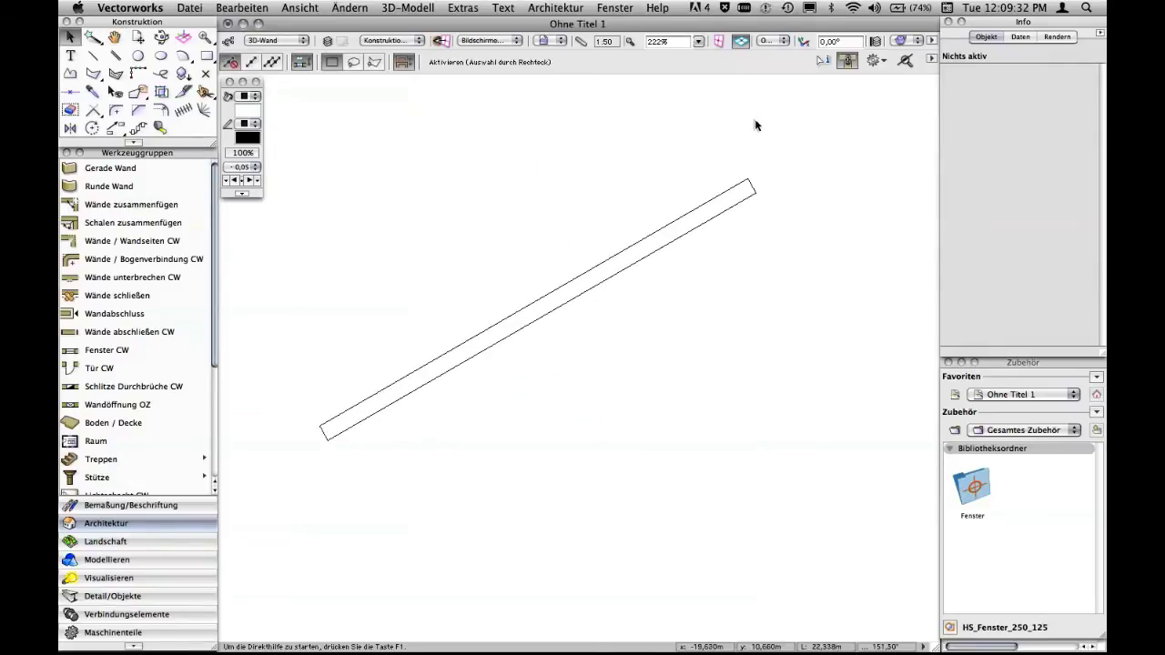
{"action": "left_click", "coordinate": [976, 488]}
{"action": "double_click", "coordinate": [976, 488]}
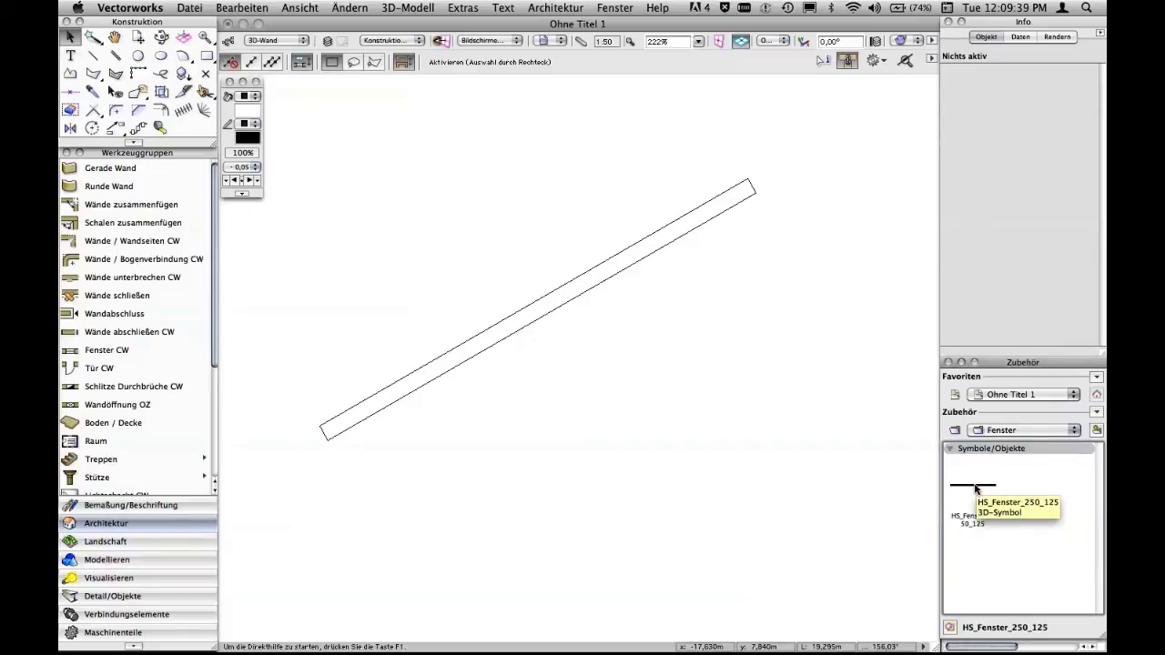
{"action": "left_click", "coordinate": [976, 489]}
{"action": "double_click", "coordinate": [970, 490]}
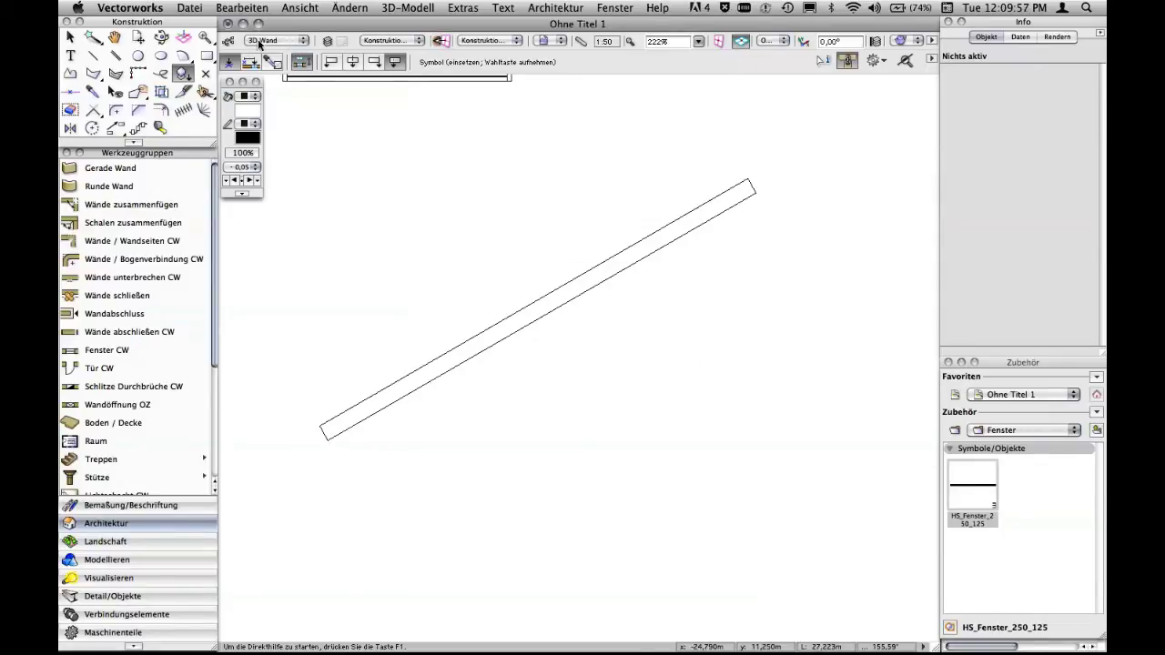
{"action": "left_click", "coordinate": [657, 248]}
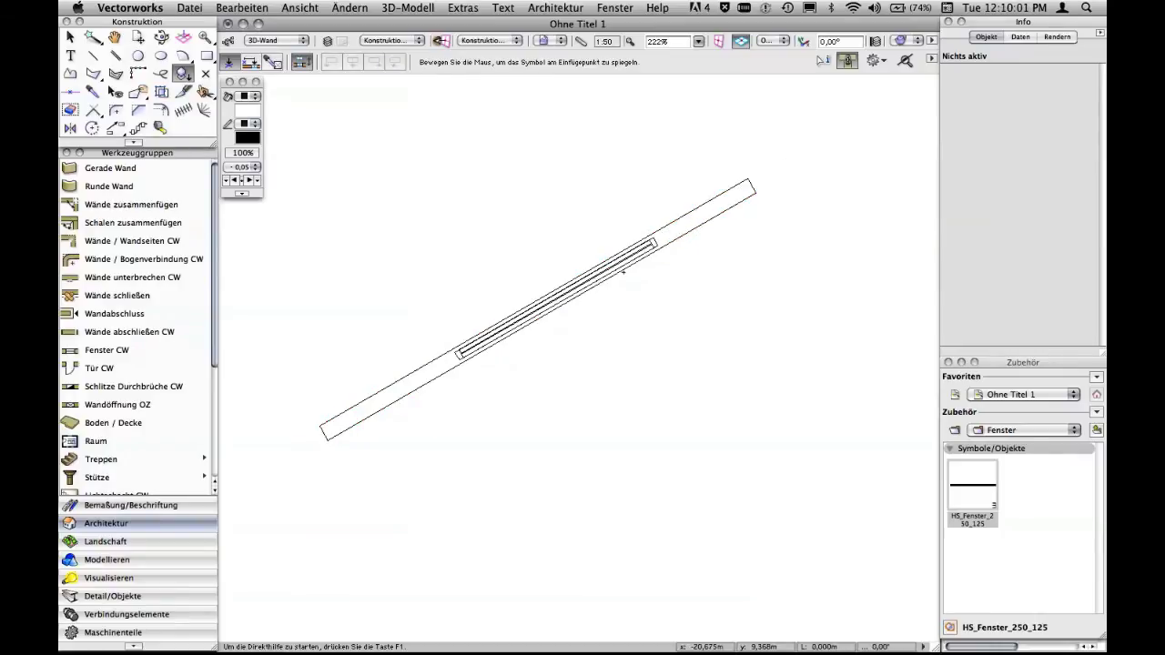
{"action": "left_click", "coordinate": [662, 242]}
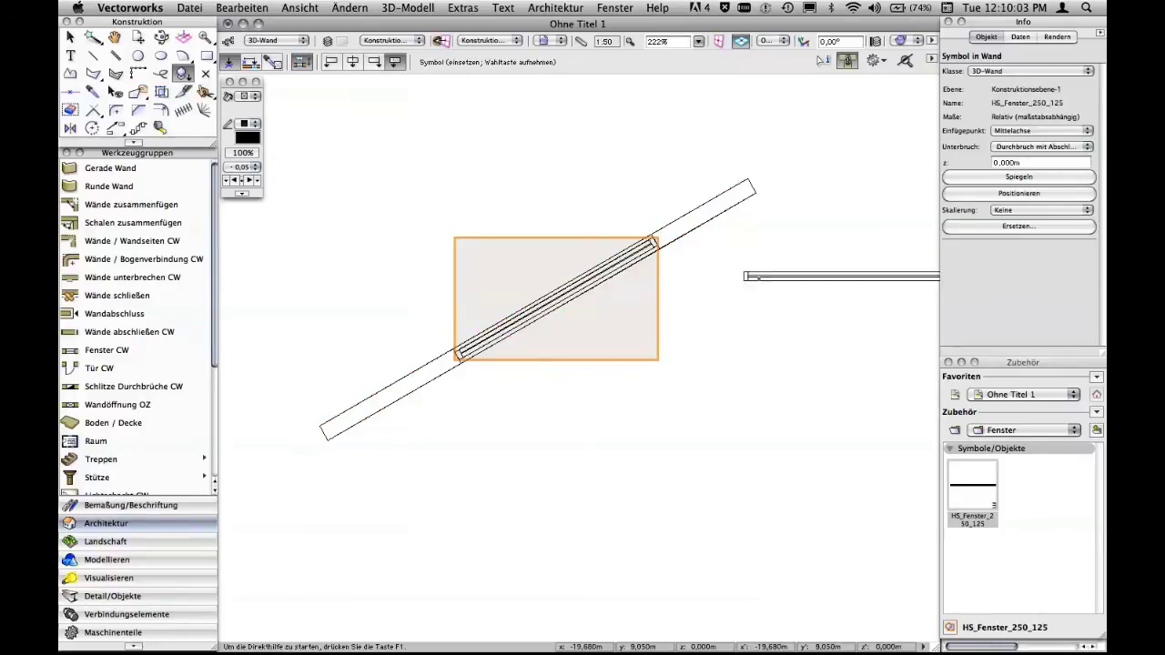
Show the wall with its window in the Rechts vorne oben view, deselect the window and render the surfaces as solid
{"action": "left_click", "coordinate": [772, 41]}
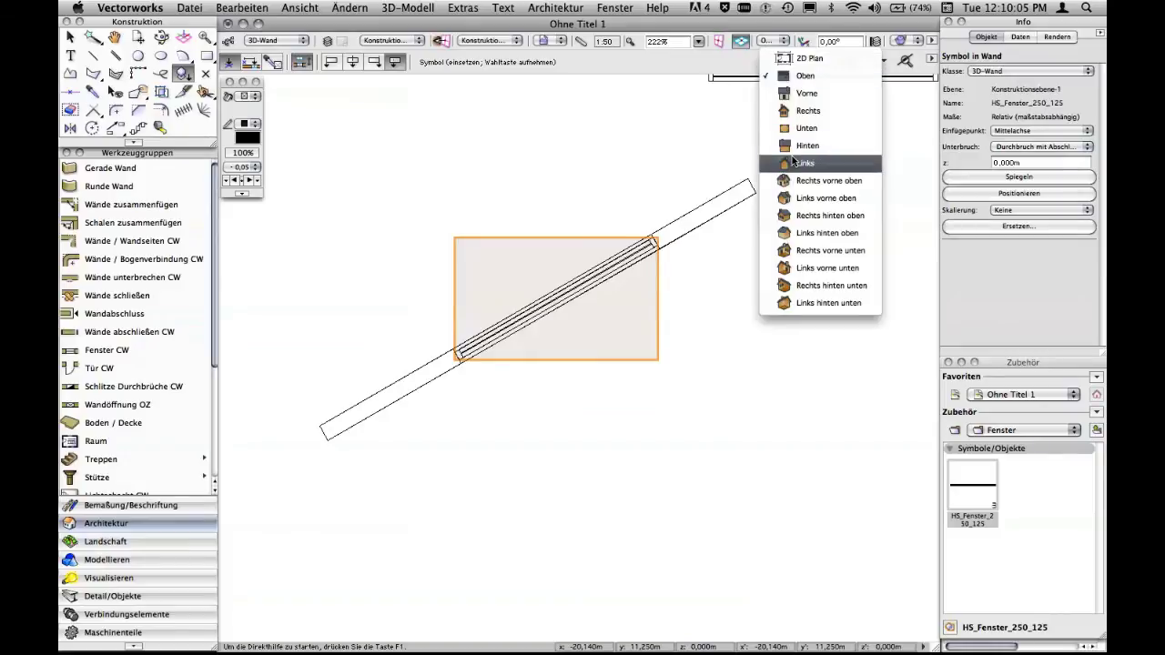
{"action": "left_click", "coordinate": [824, 180]}
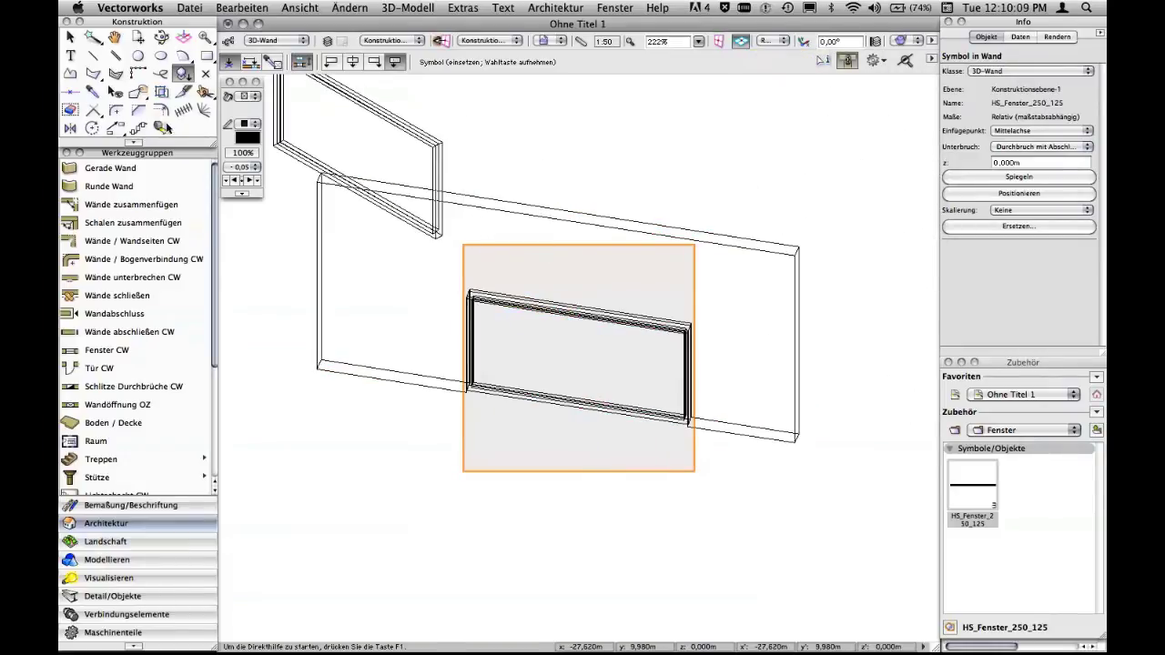
{"action": "key", "text": "x"}
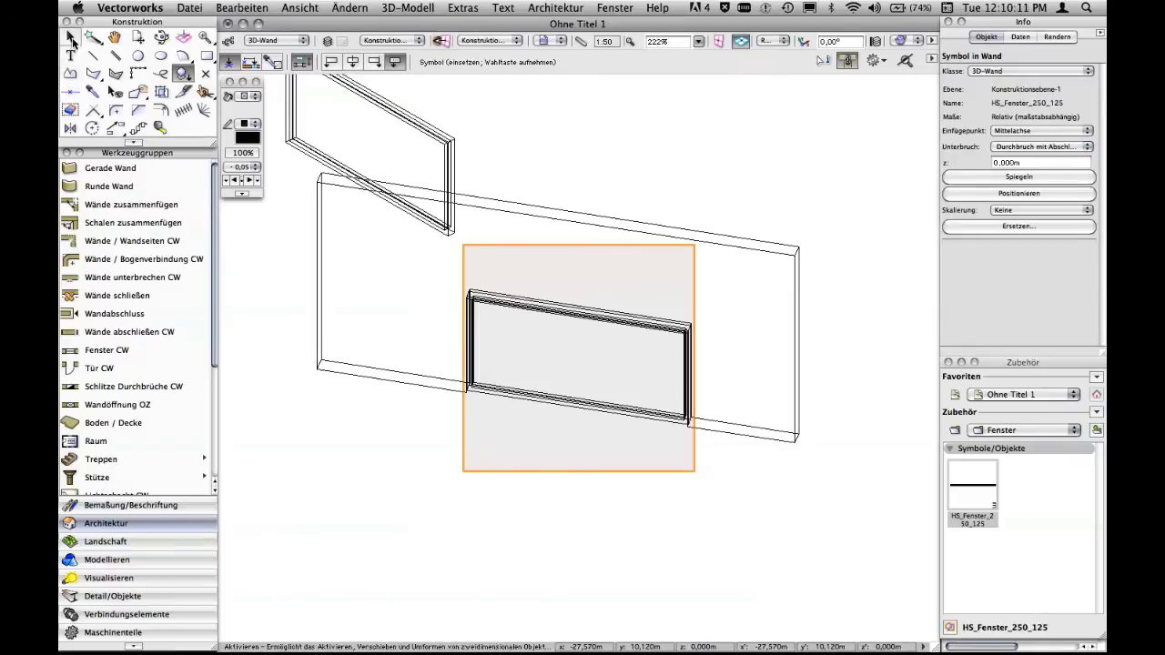
{"action": "left_click", "coordinate": [833, 206]}
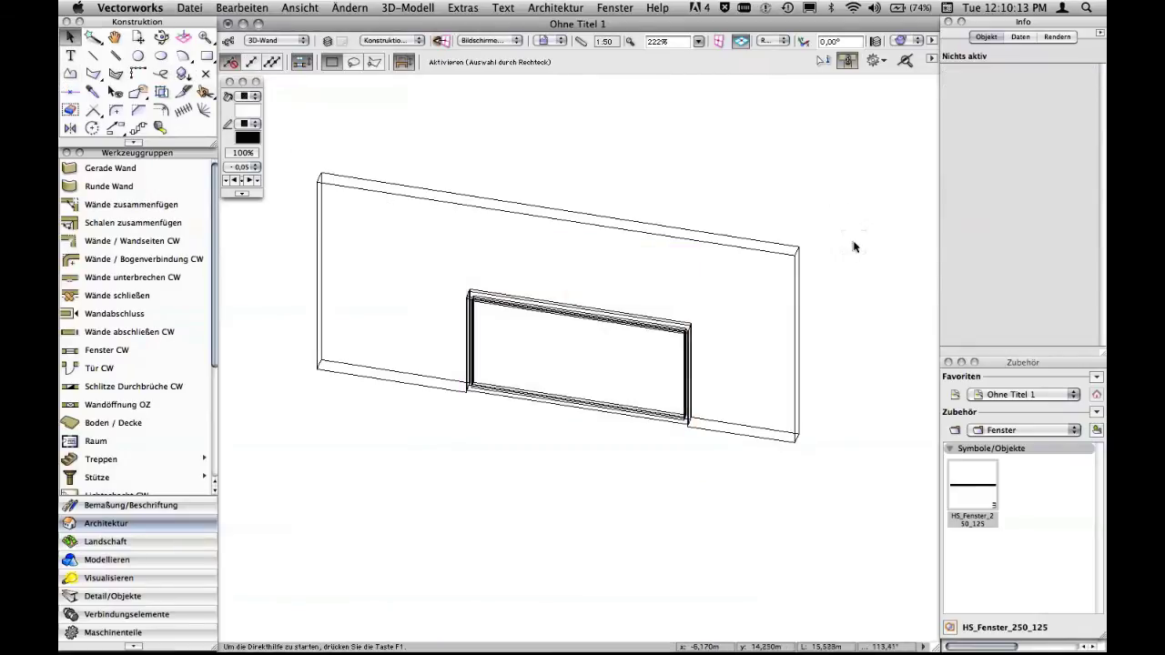
{"action": "left_click", "coordinate": [901, 43]}
{"action": "left_click", "coordinate": [895, 157]}
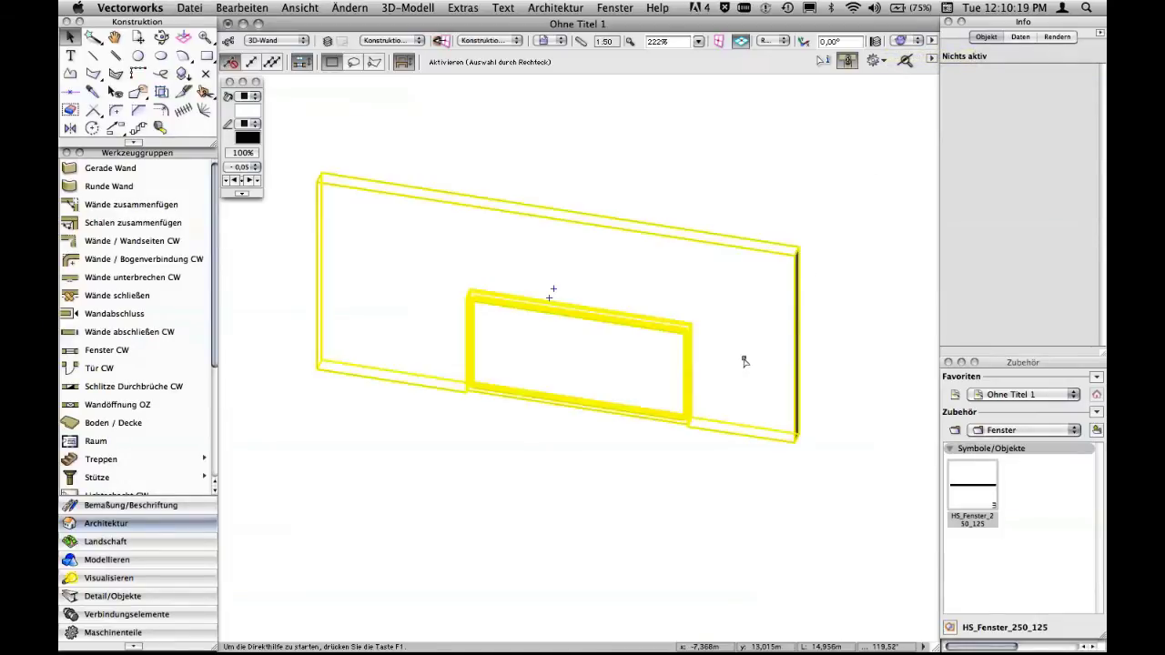
Rotate the 3D view around the window's upper corner to examine the wall opening from the other side
{"action": "middle_click_drag", "start_coordinate": [743, 346], "coordinate": [717, 354]}
{"action": "left_click", "coordinate": [715, 357]}
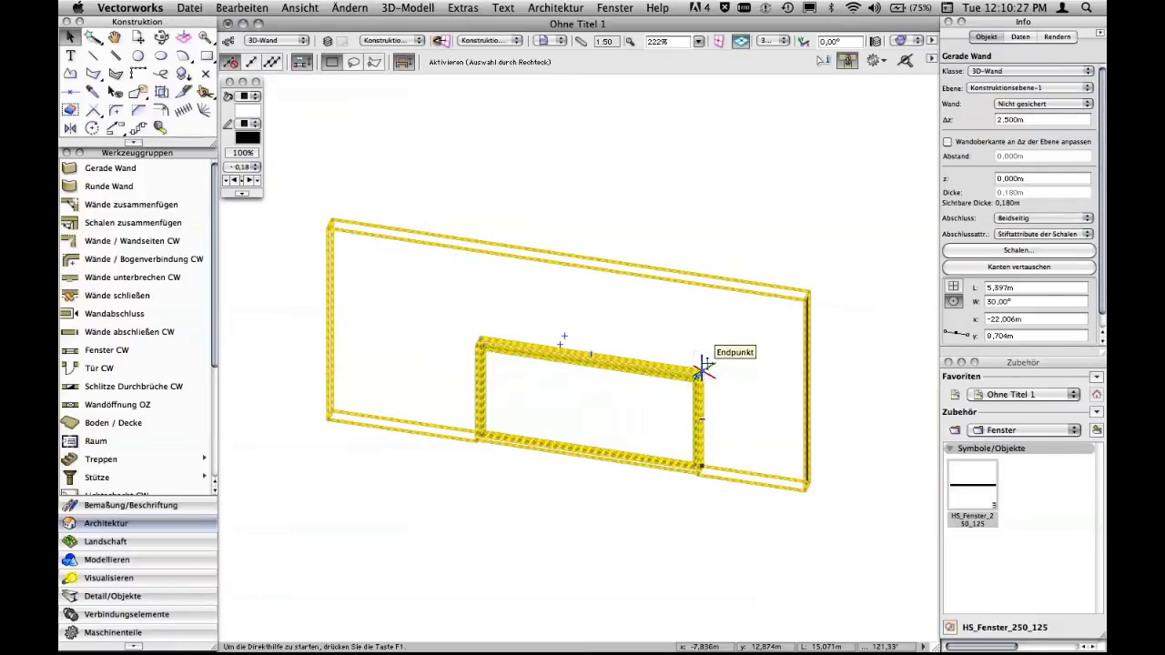
{"action": "left_click", "coordinate": [160, 39]}
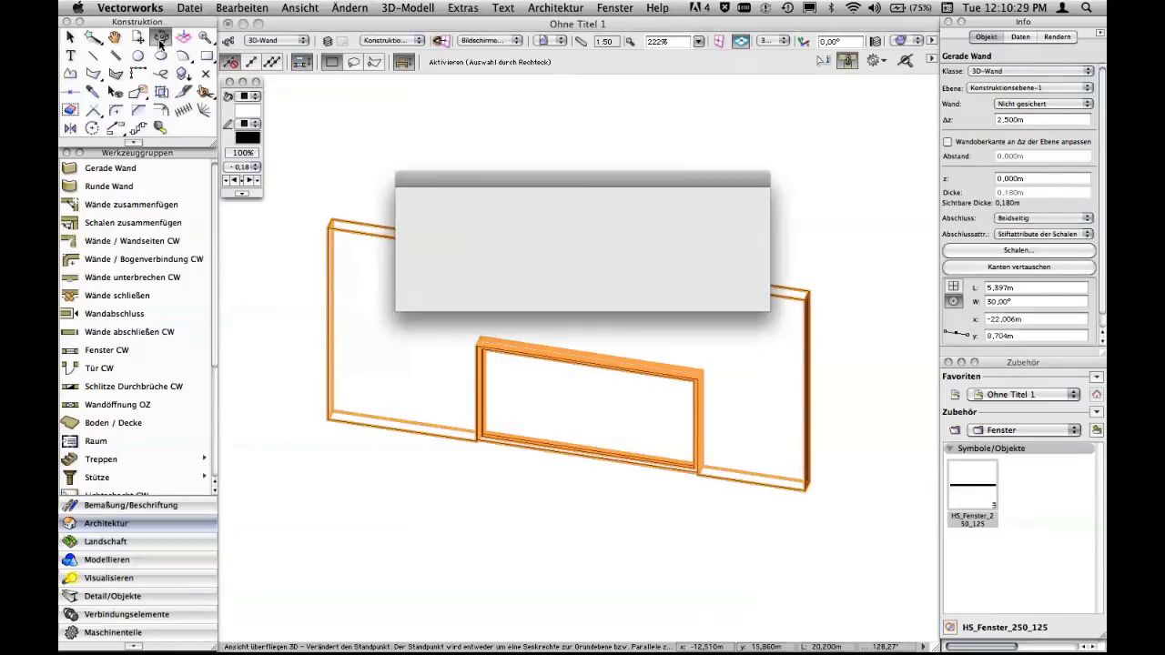
{"action": "left_click", "coordinate": [730, 288]}
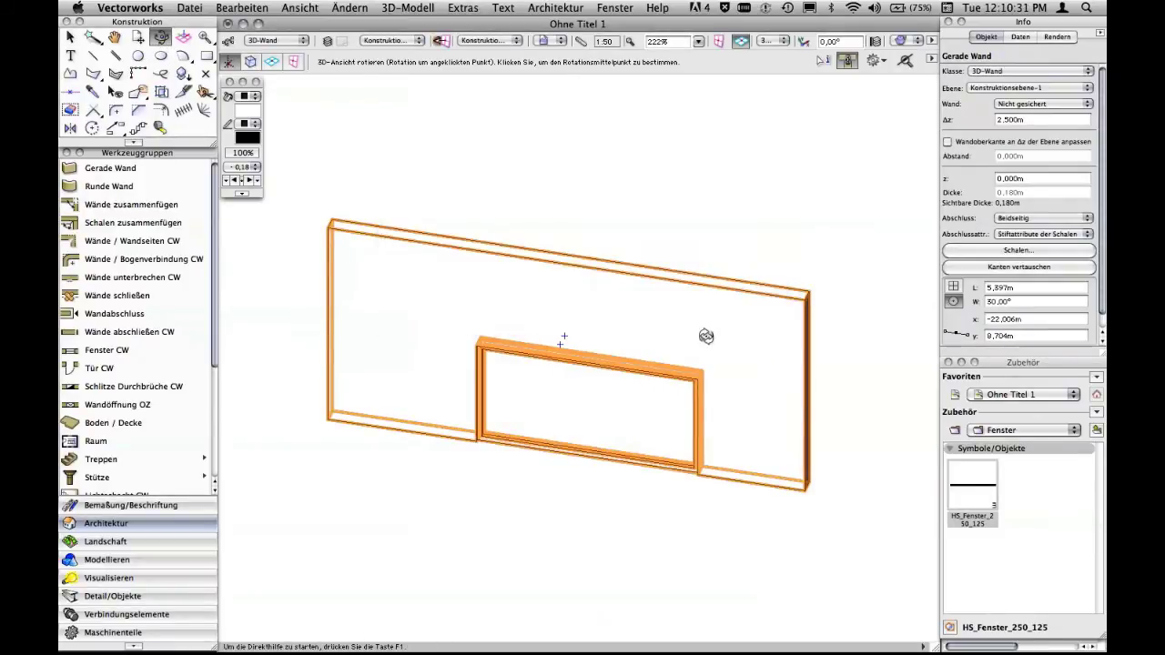
{"action": "left_click", "coordinate": [701, 371]}
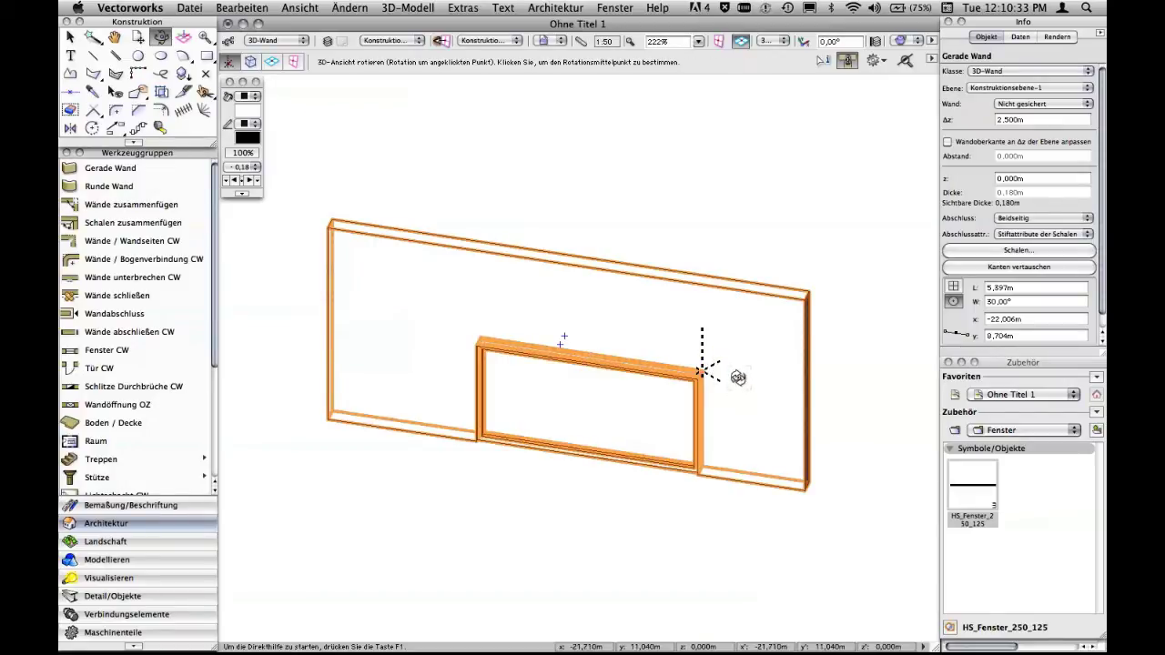
{"action": "left_click_drag", "start_coordinate": [705, 368], "coordinate": [668, 380]}
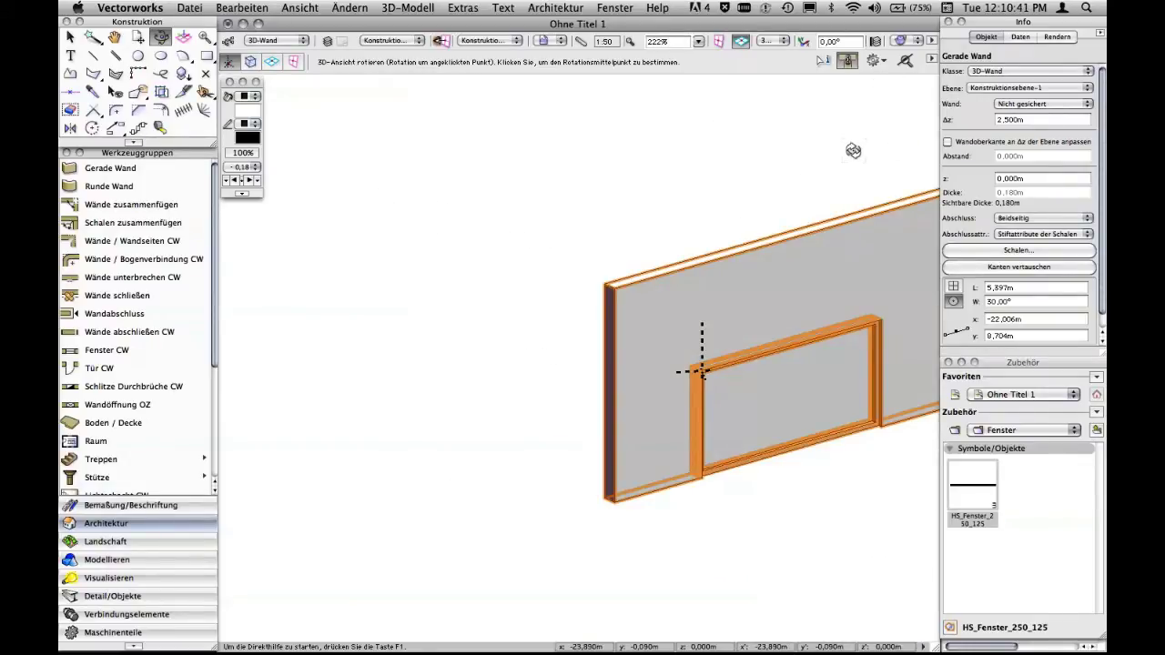
{"action": "left_click", "coordinate": [71, 38]}
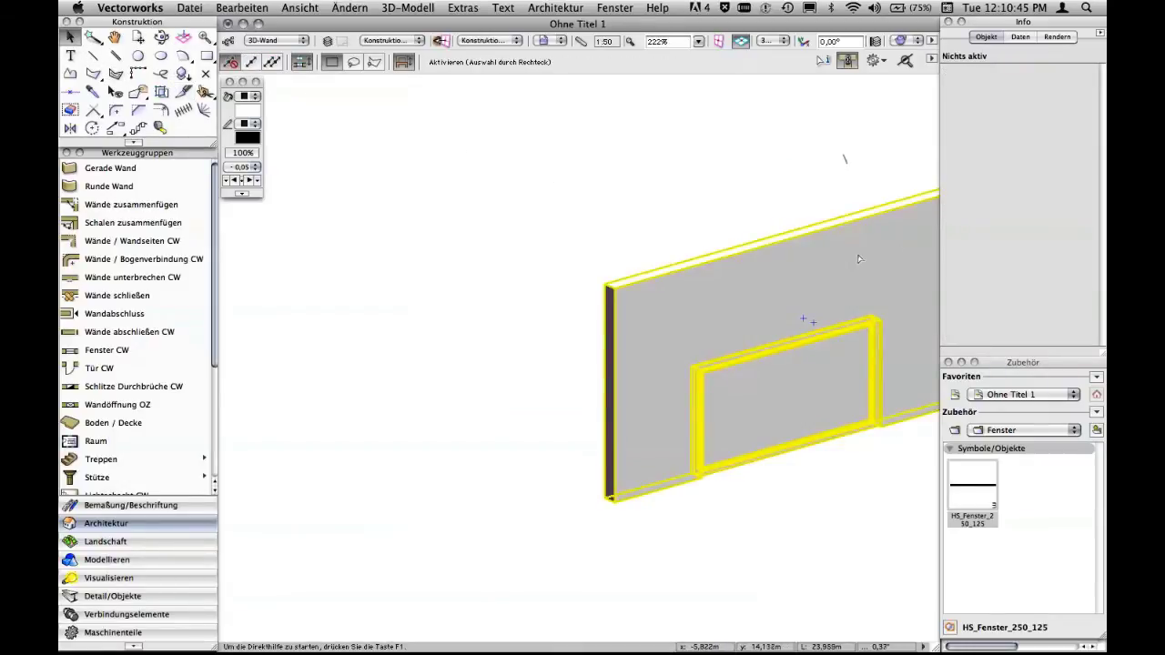
{"action": "middle_click_drag", "start_coordinate": [720, 253], "coordinate": [554, 273]}
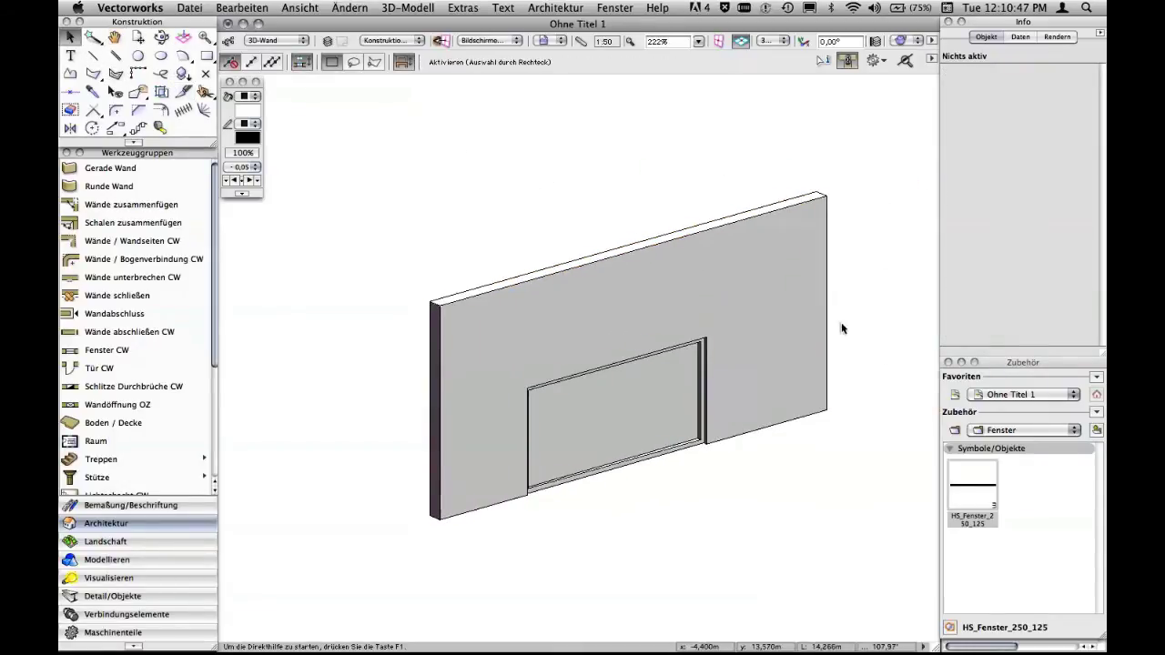
Raise the window symbol in the wall by setting its z height to 0,9 m
{"action": "left_click", "coordinate": [653, 449]}
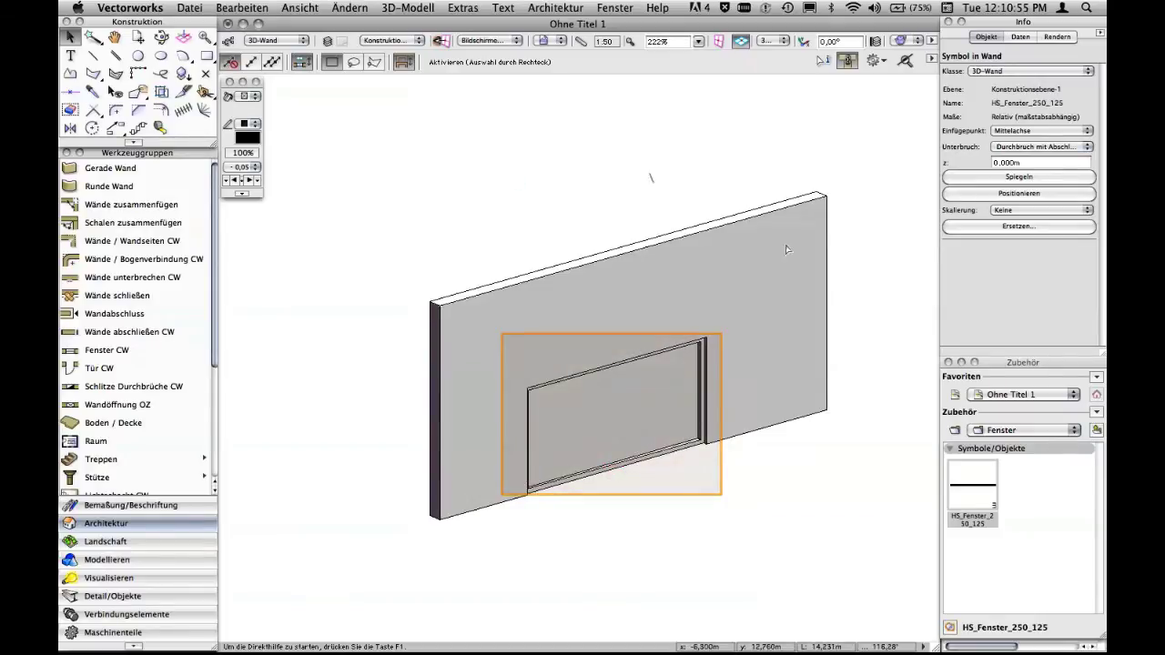
{"action": "left_click", "coordinate": [1046, 162]}
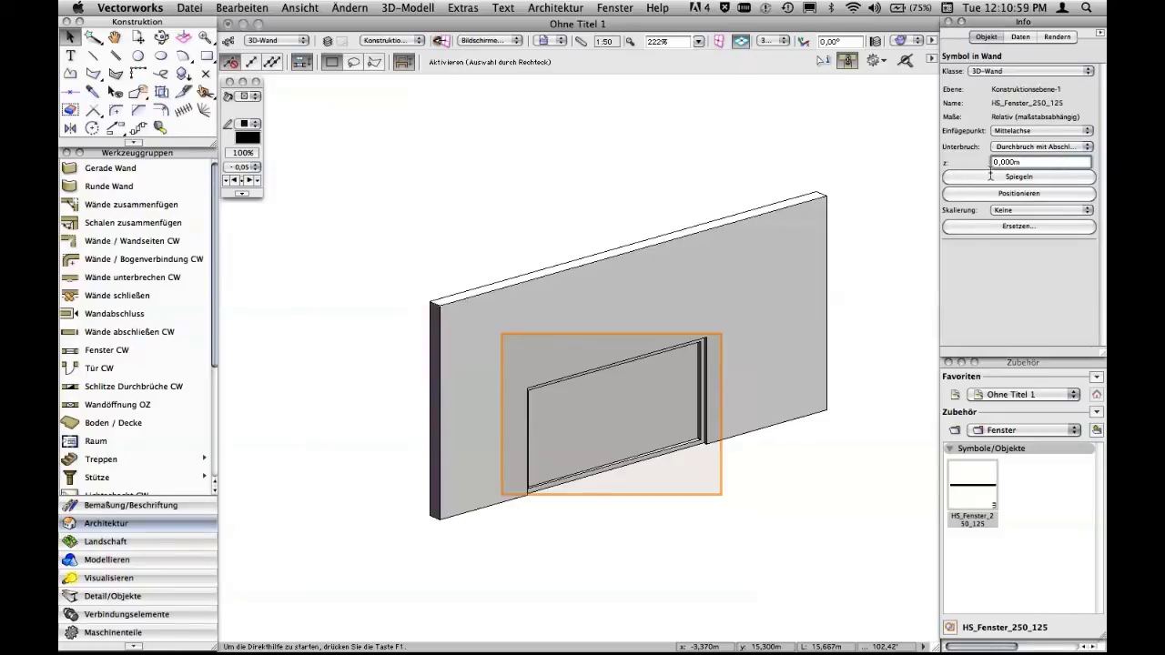
{"action": "key", "text": "super+a"}
{"action": "key", "text": "BackSpace"}
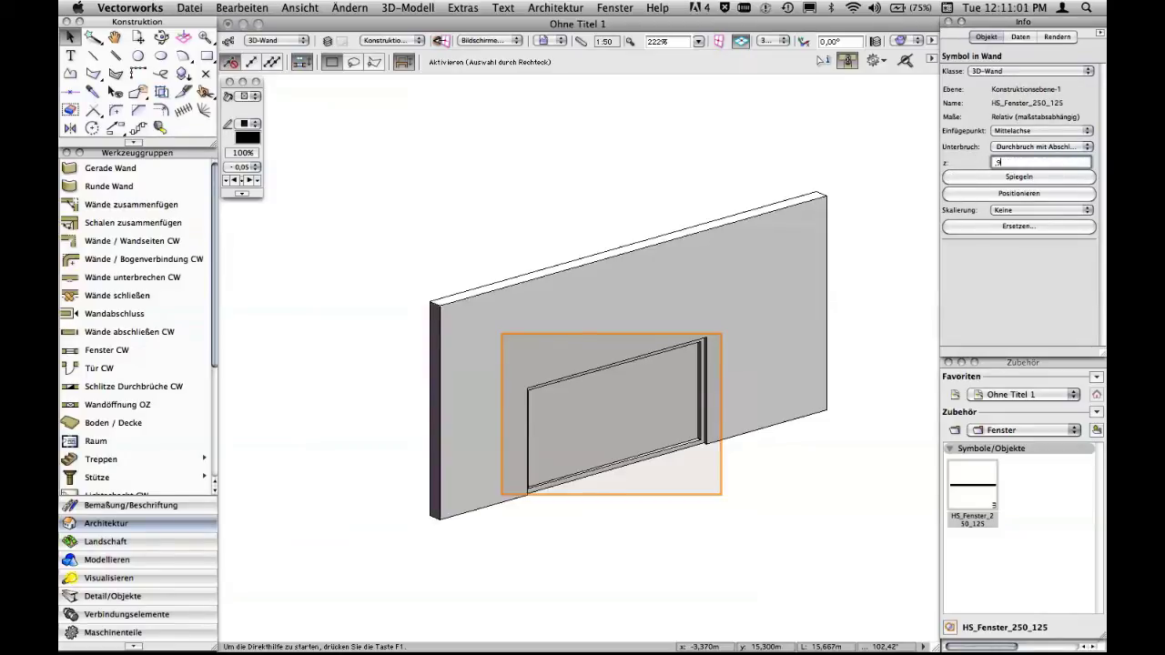
{"action": "type", "text": ",9"}
{"action": "key", "text": "Return"}
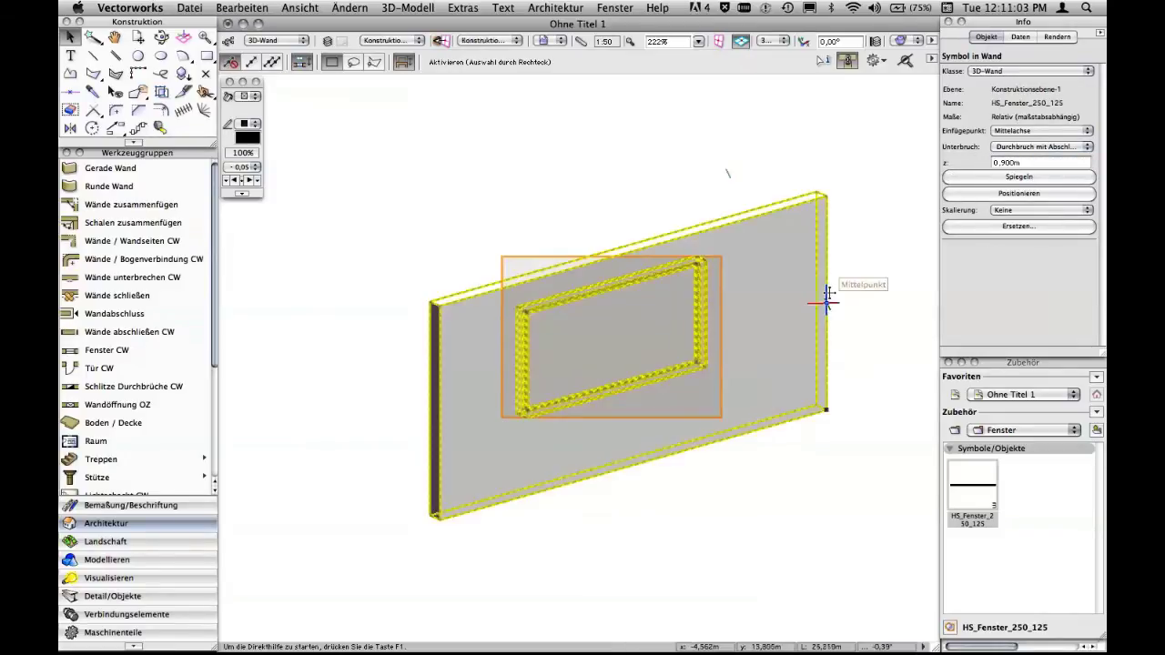
{"action": "left_click", "coordinate": [847, 254]}
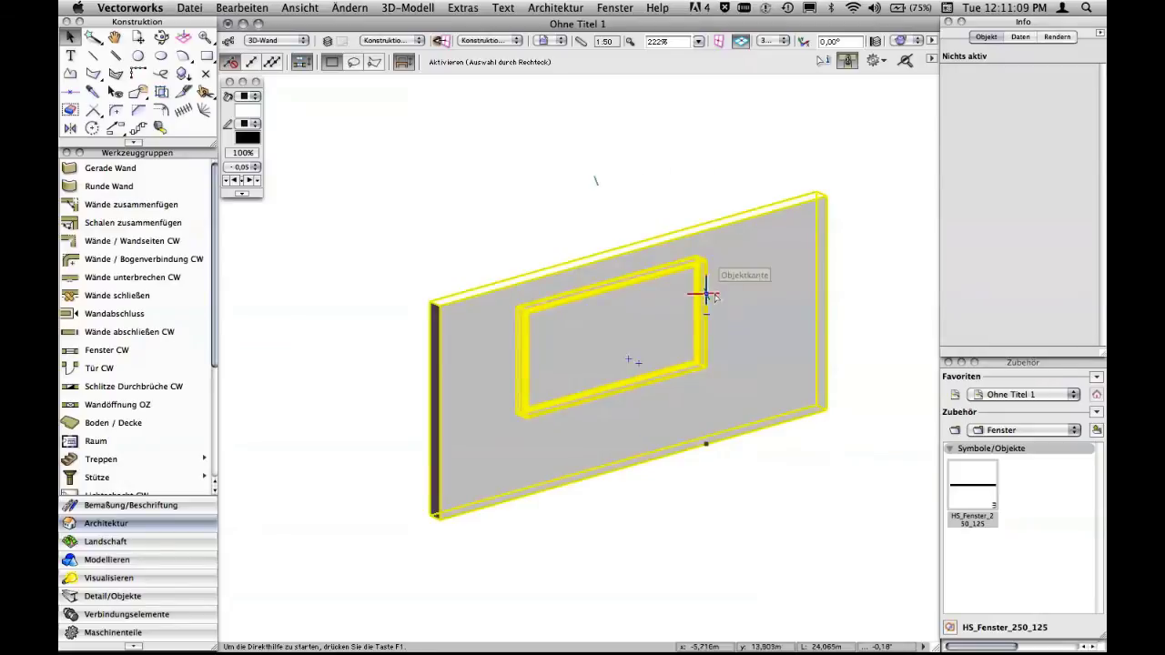
Return to the Rechts vorne oben view and open the 3D-Darstellung of symbol HS_Fenster_250_125 for editing
{"action": "left_click", "coordinate": [774, 41]}
{"action": "left_click", "coordinate": [824, 181]}
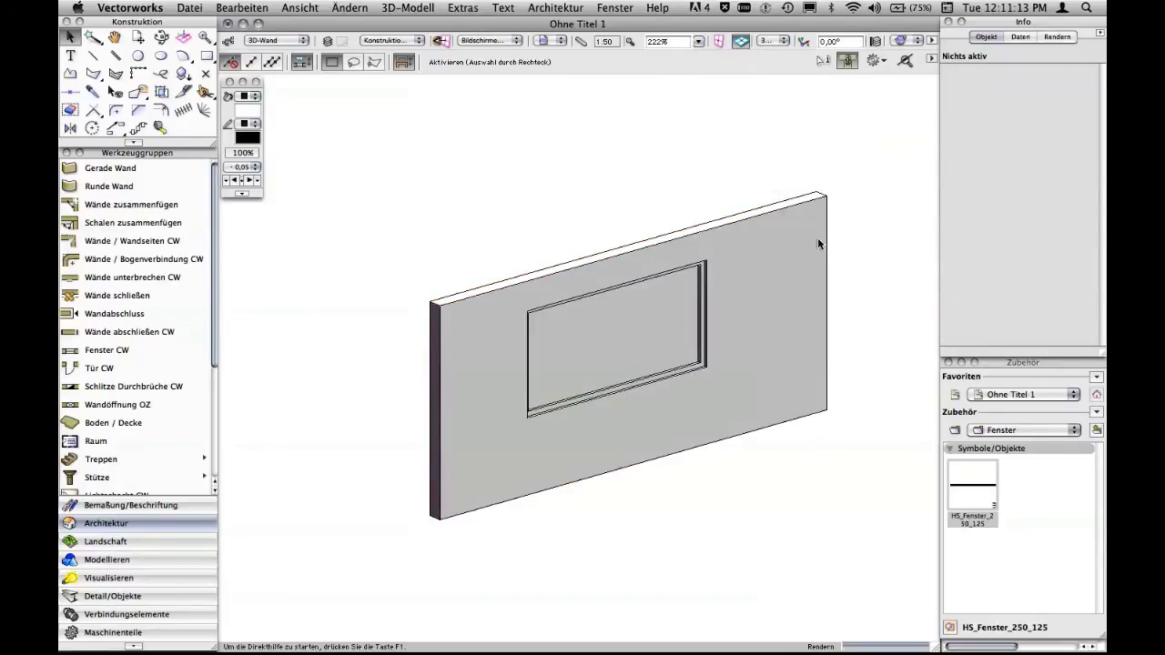
{"action": "right_click", "coordinate": [976, 483]}
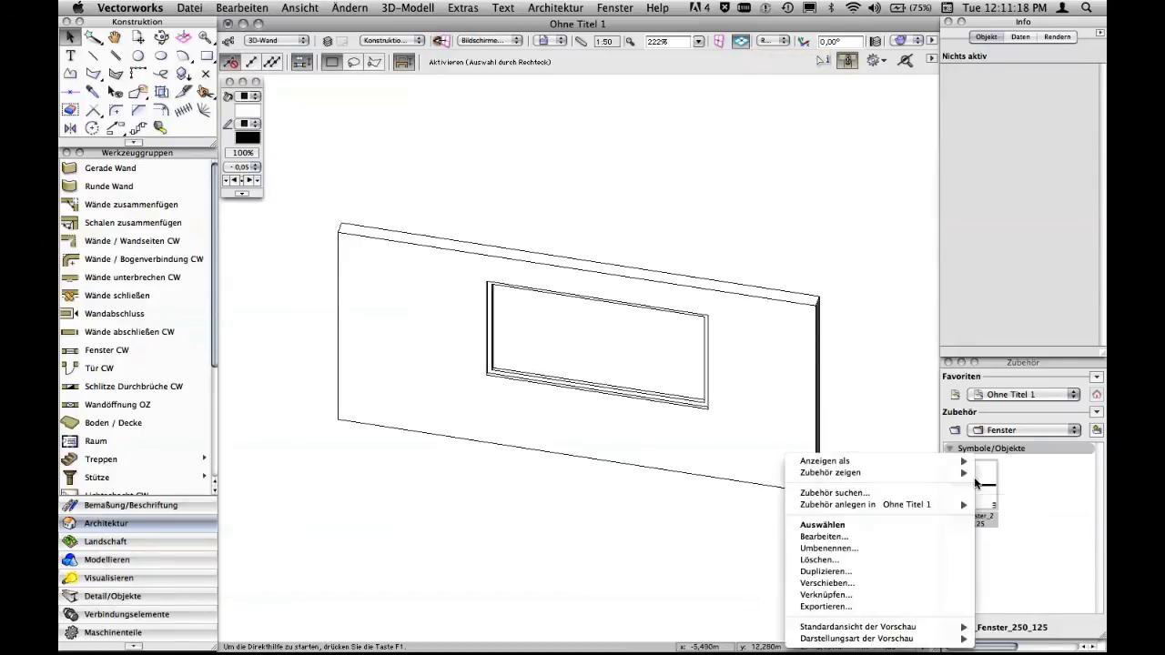
{"action": "left_click", "coordinate": [913, 538]}
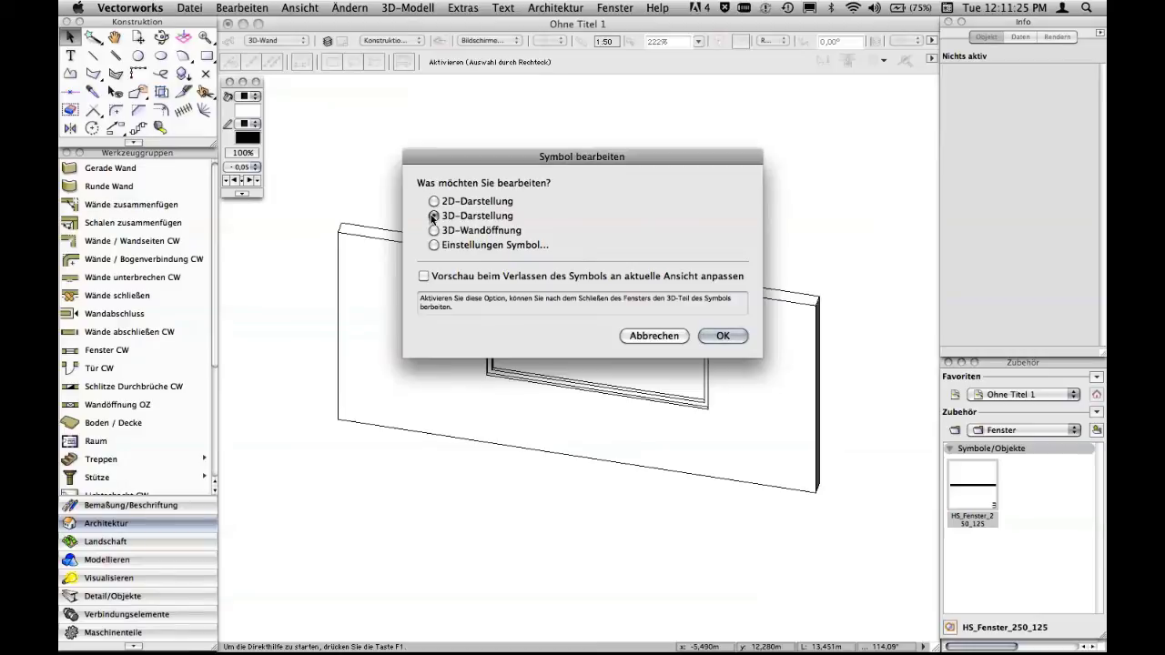
{"action": "left_click", "coordinate": [722, 336]}
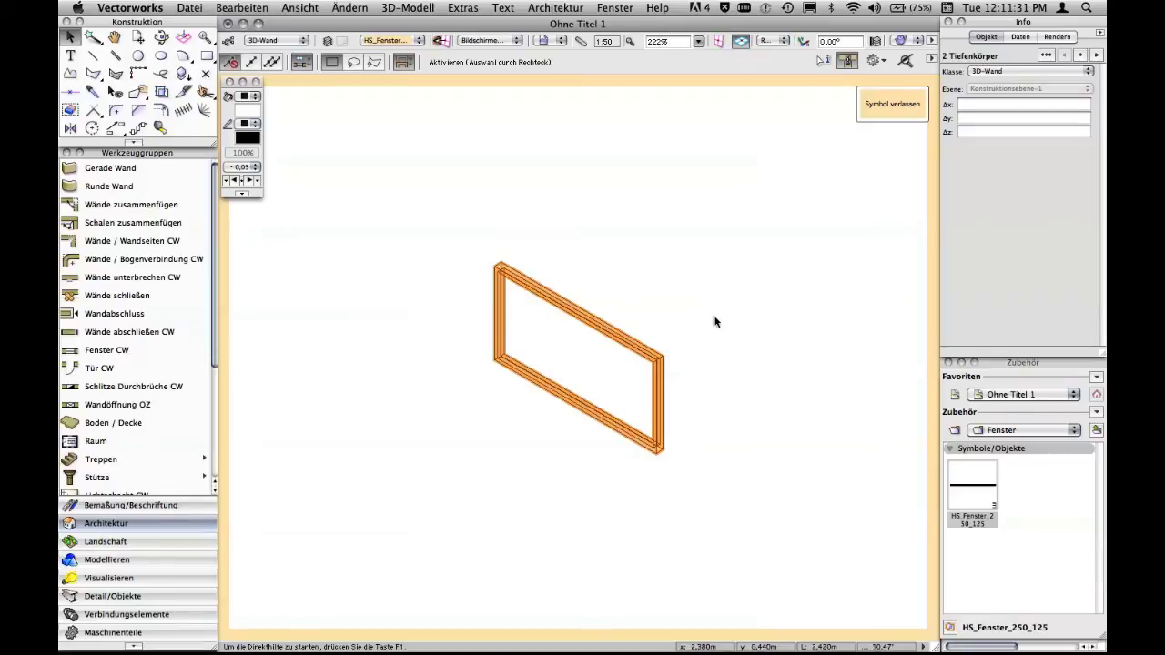
Set the depth Δz of the window frame solid inside the symbol to 0,15 m
{"action": "left_click", "coordinate": [699, 333]}
{"action": "left_click", "coordinate": [662, 357]}
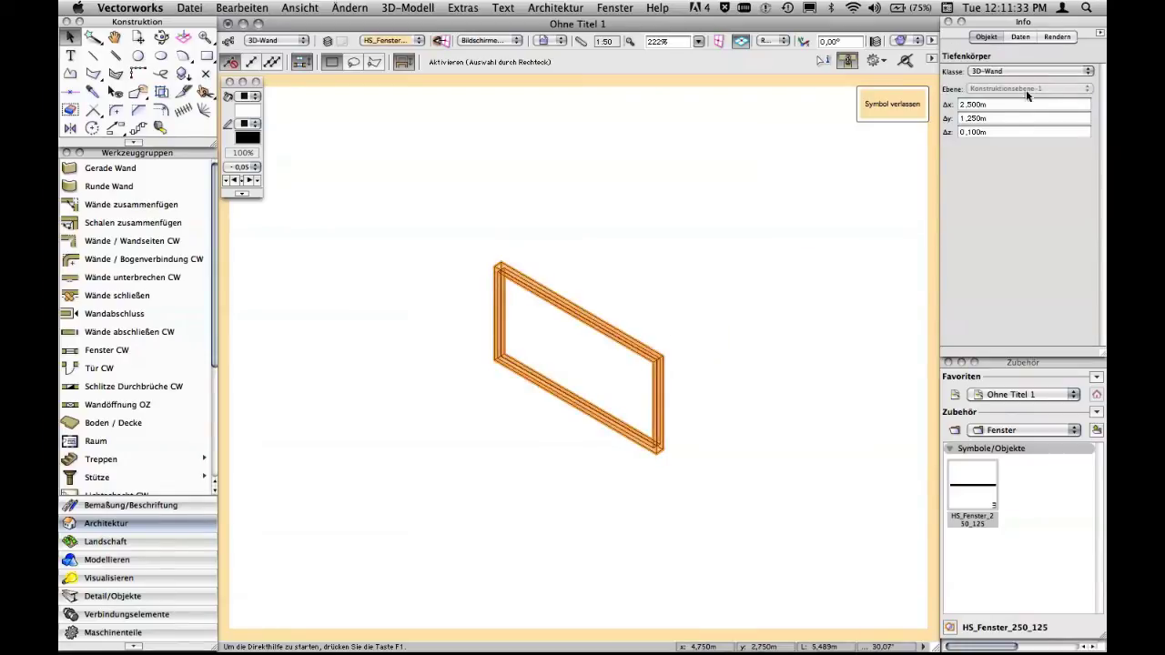
{"action": "double_click", "coordinate": [1003, 132]}
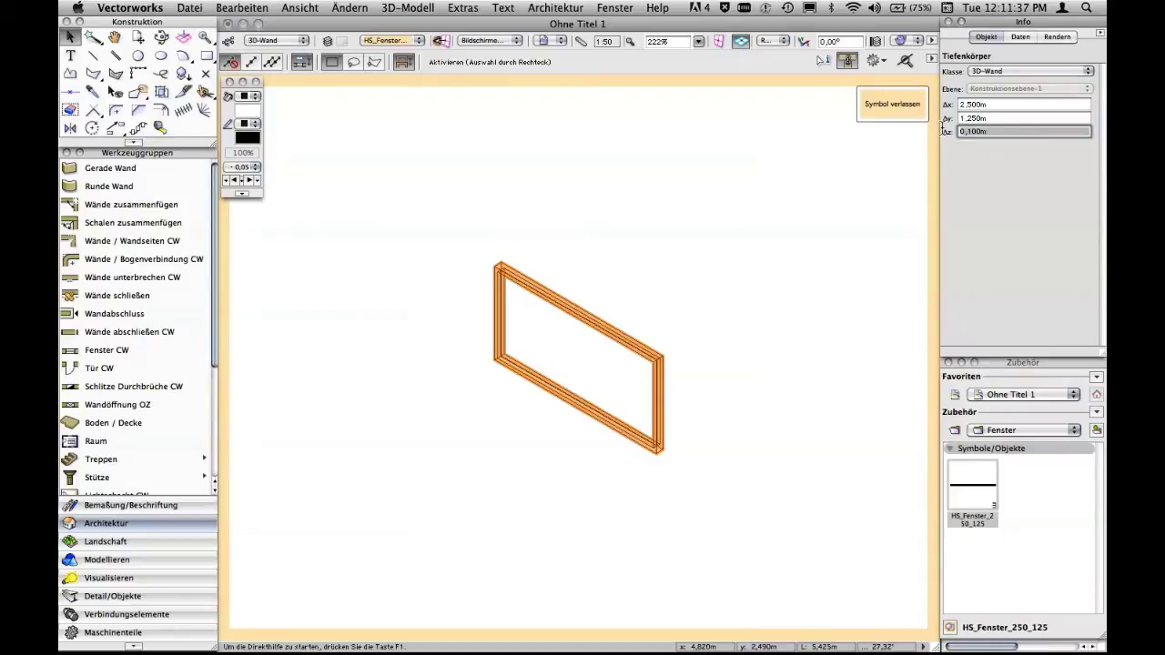
{"action": "key", "text": "BackSpace"}
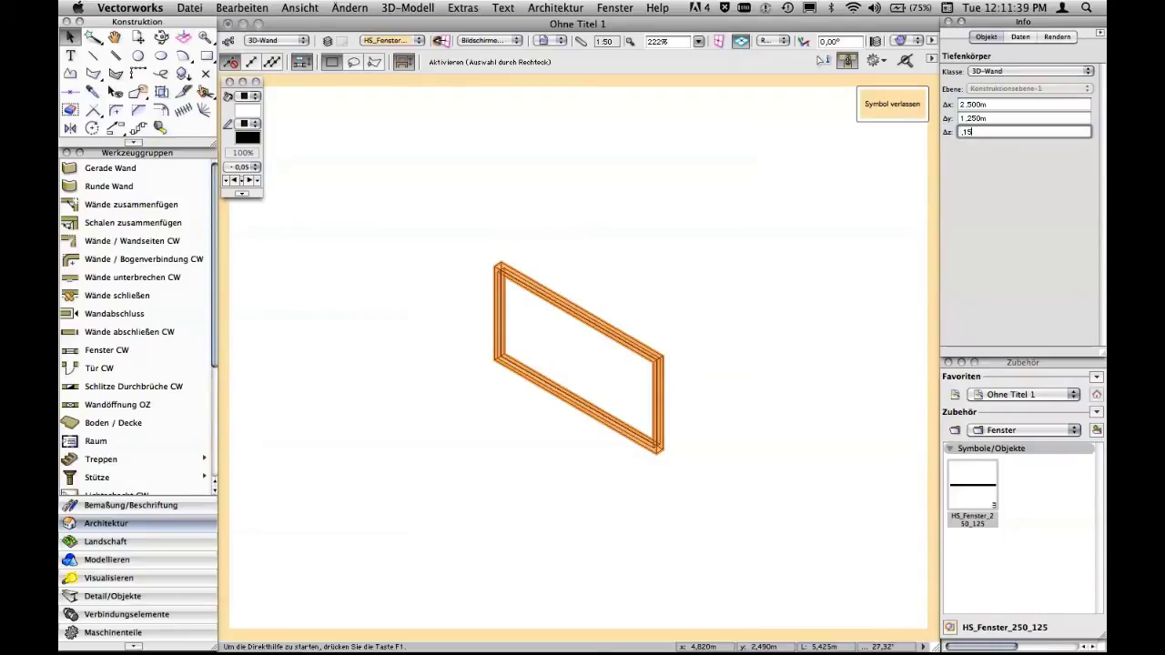
{"action": "type", "text": ",15"}
{"action": "key", "text": "Return"}
{"action": "left_click", "coordinate": [832, 216]}
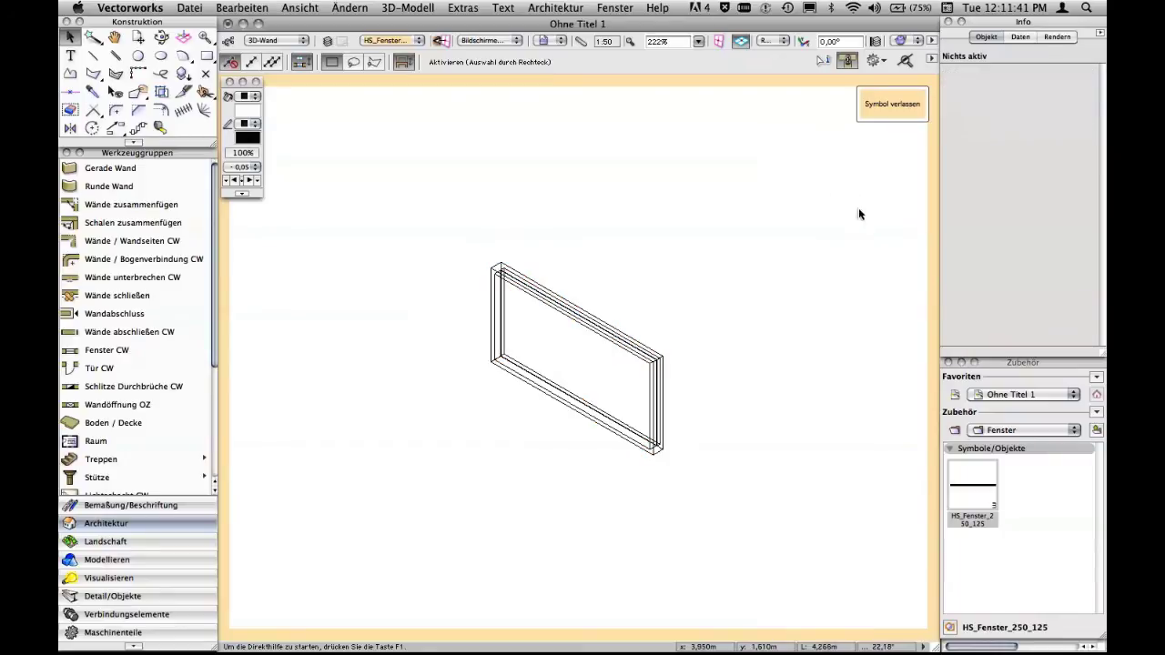
In the 2D Plan view of the window symbol, move the glass pane to the middle of the frame's depth
{"action": "left_click", "coordinate": [784, 45]}
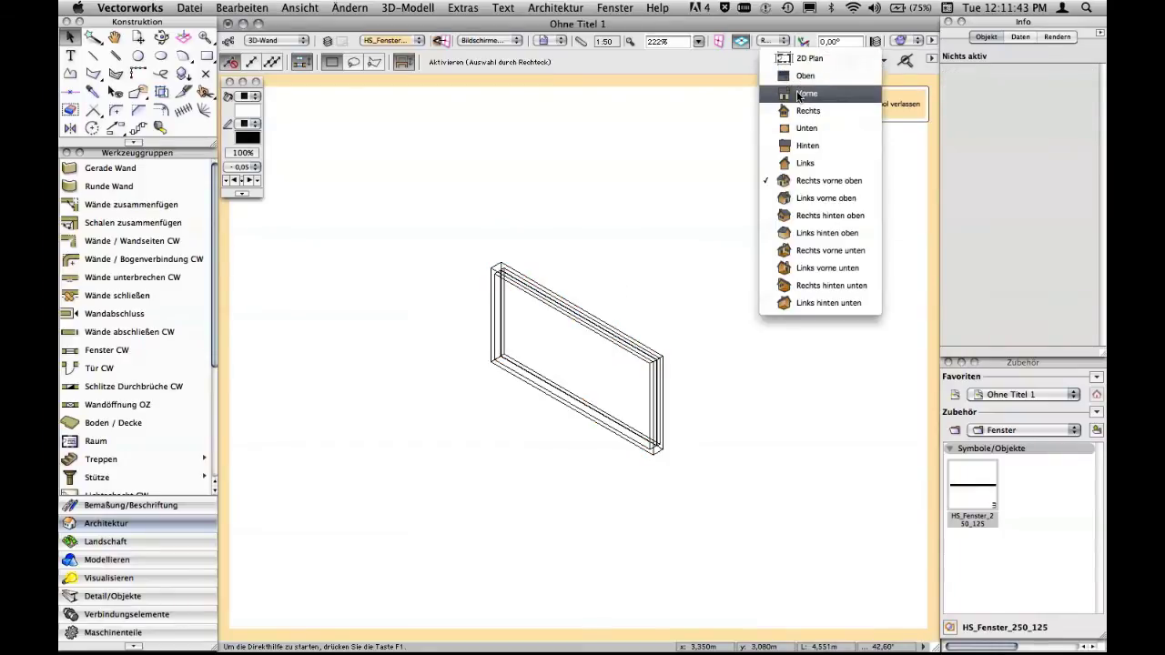
{"action": "left_click", "coordinate": [891, 159]}
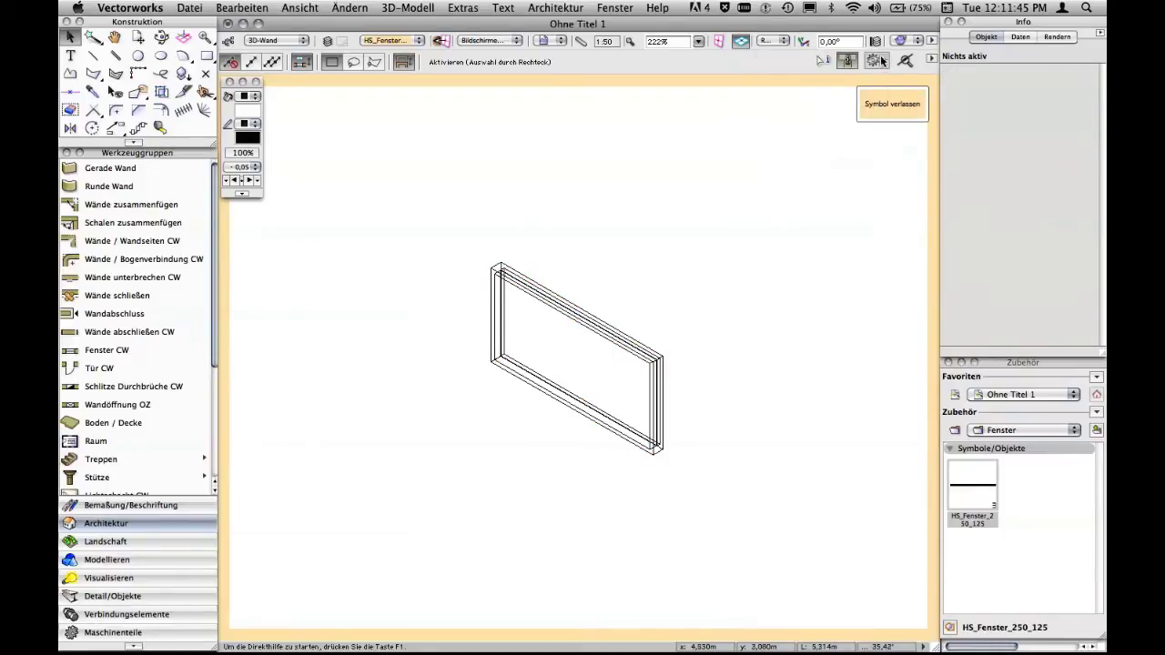
{"action": "left_click", "coordinate": [793, 45]}
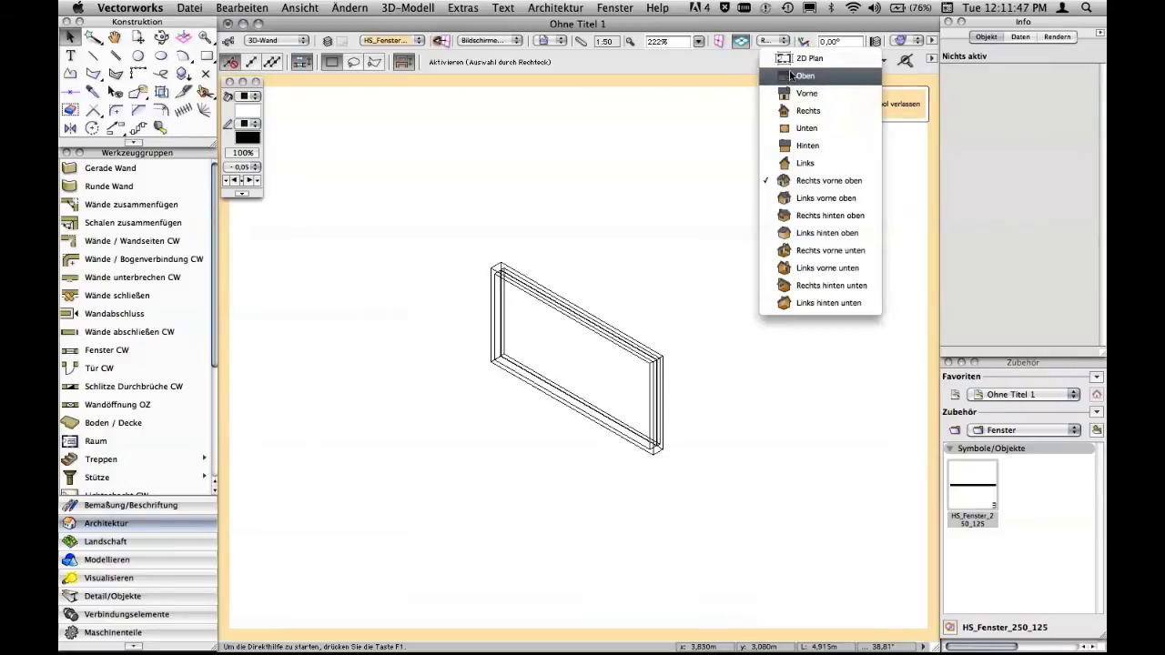
{"action": "left_click", "coordinate": [792, 55]}
{"action": "scroll", "coordinate": [592, 356], "scroll_direction": "up", "scroll_amount": 5}
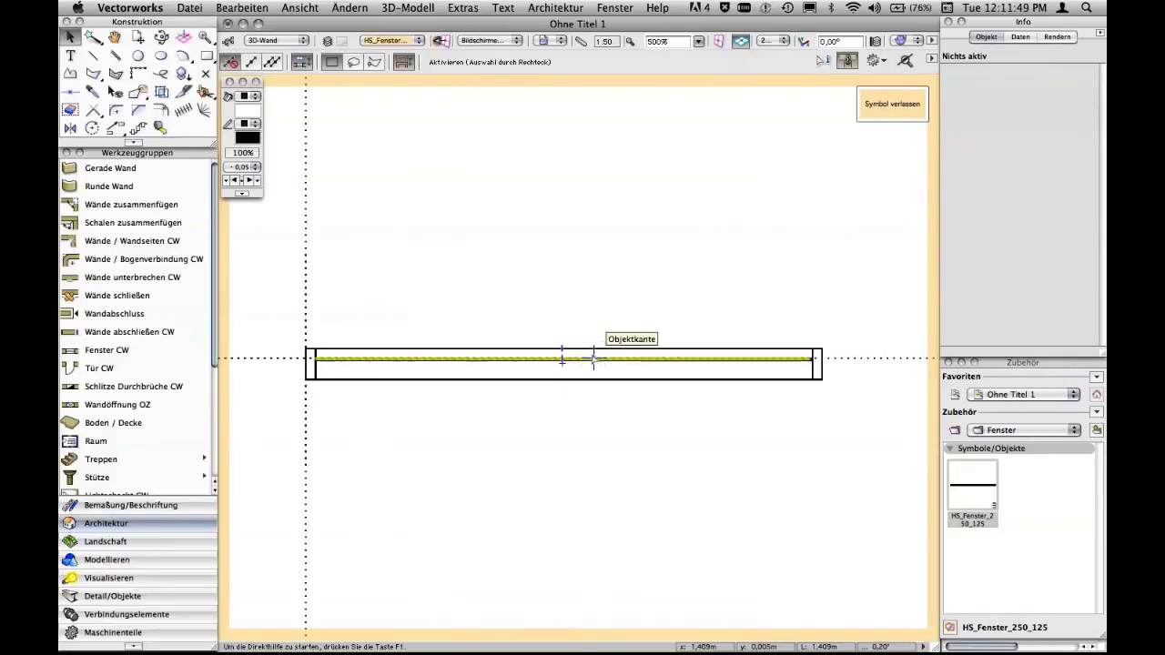
{"action": "scroll", "coordinate": [637, 327], "scroll_direction": "left", "scroll_amount": 3}
{"action": "scroll", "coordinate": [486, 311], "scroll_direction": "up", "scroll_amount": 8}
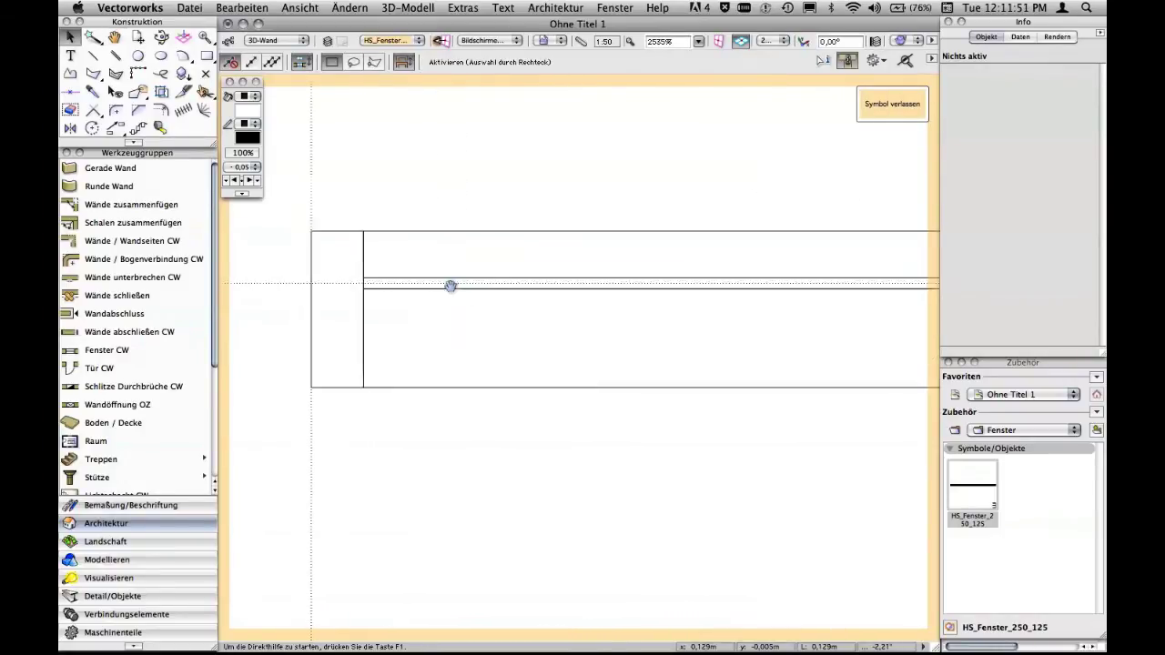
{"action": "left_click", "coordinate": [396, 311]}
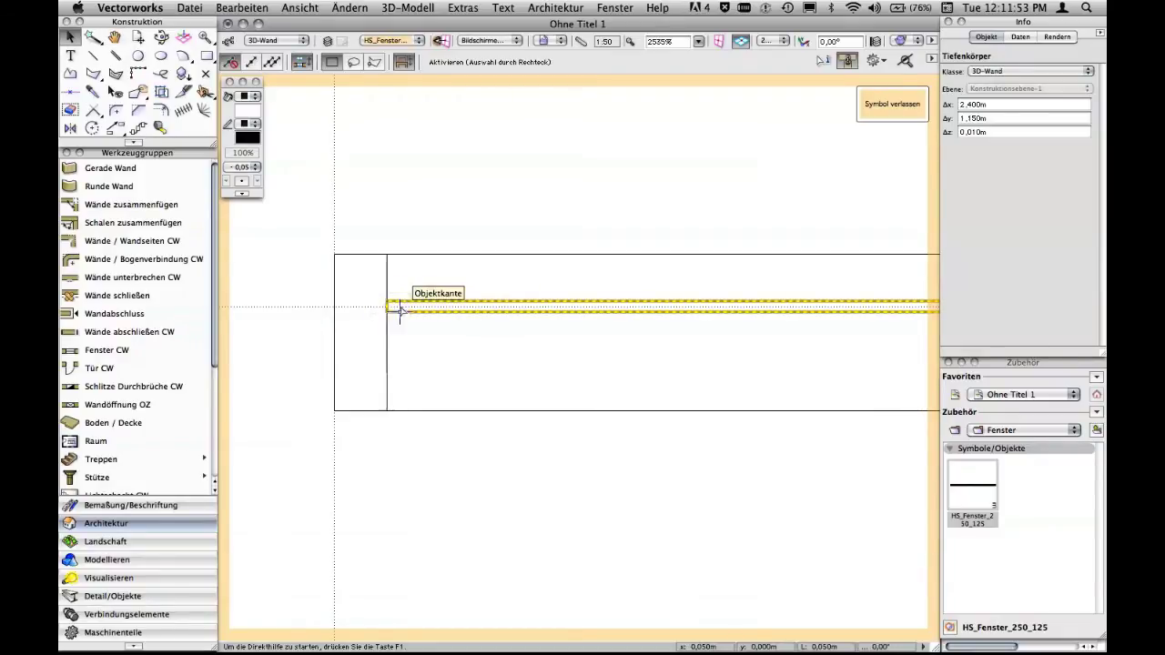
{"action": "scroll", "coordinate": [397, 310], "scroll_direction": "up", "scroll_amount": 5}
{"action": "left_click_drag", "start_coordinate": [351, 307], "coordinate": [603, 228]}
{"action": "scroll", "coordinate": [603, 228], "scroll_direction": "down", "scroll_amount": 4}
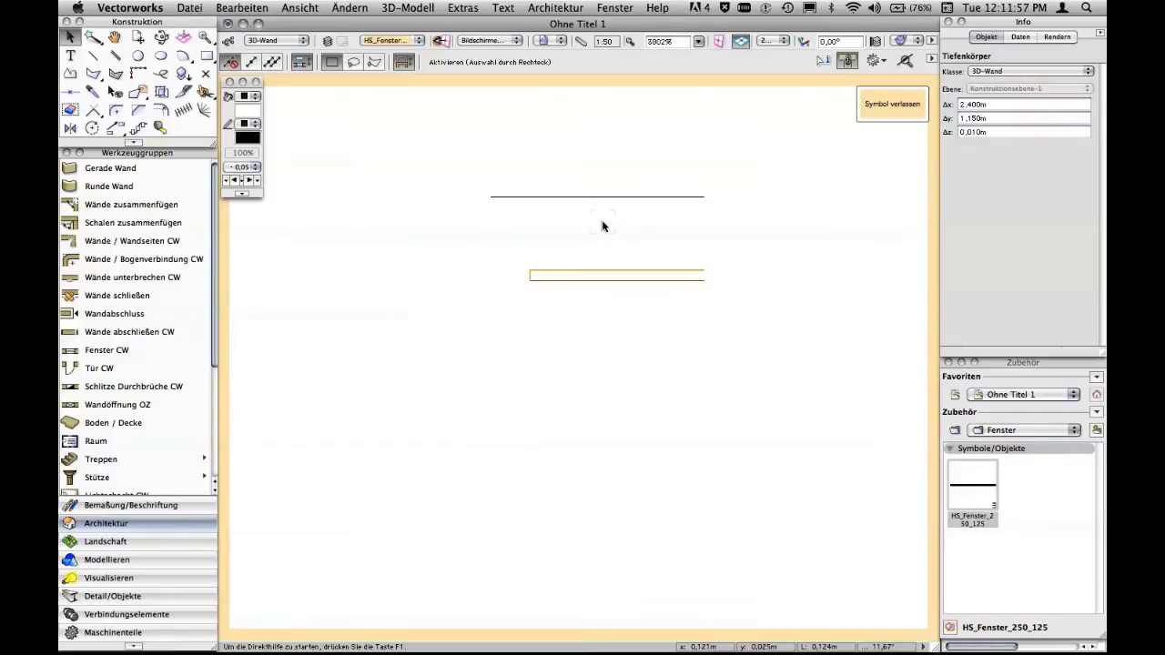
{"action": "scroll", "coordinate": [830, 228], "scroll_direction": "down", "scroll_amount": 3}
{"action": "middle_click_drag", "start_coordinate": [795, 263], "coordinate": [563, 304]}
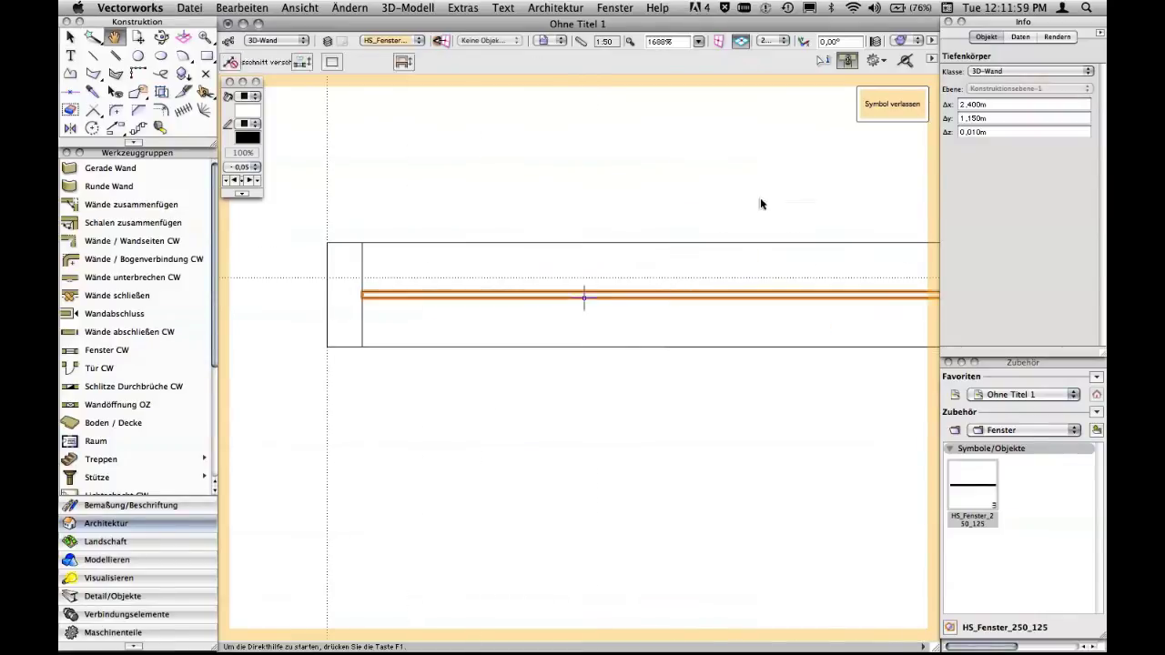
Leave symbol editing and check the modified window in the wall
{"action": "left_click", "coordinate": [887, 107]}
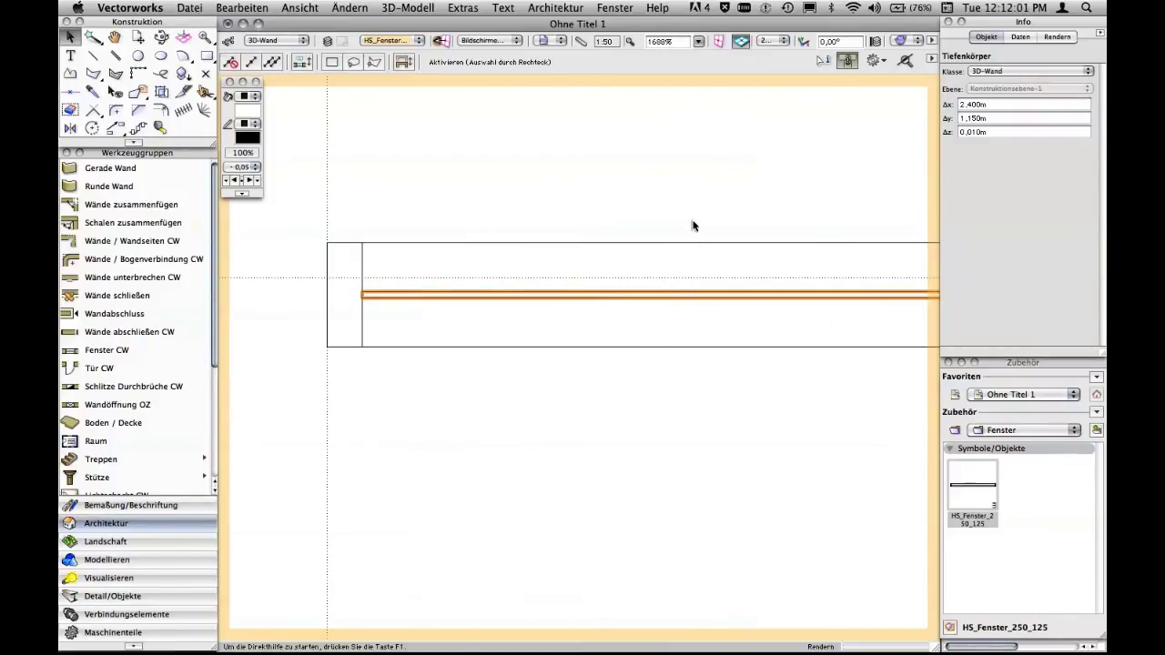
{"action": "key", "text": "3"}
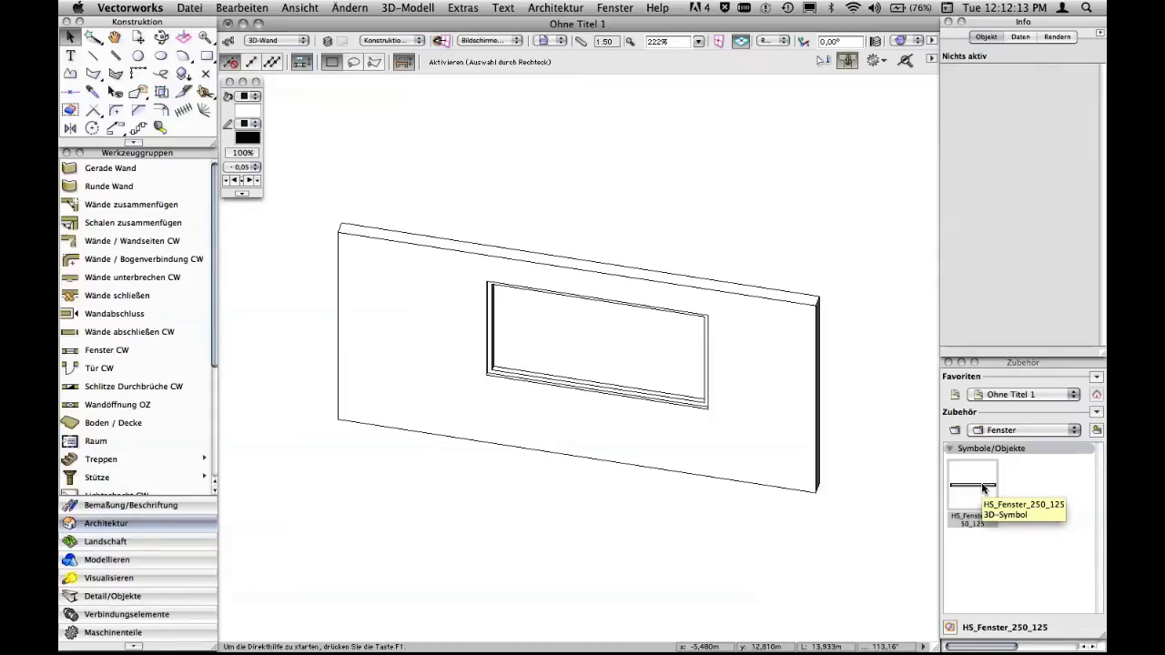
{"action": "left_click", "coordinate": [951, 449]}
{"action": "left_click", "coordinate": [952, 449]}
{"action": "key", "text": "super+a"}
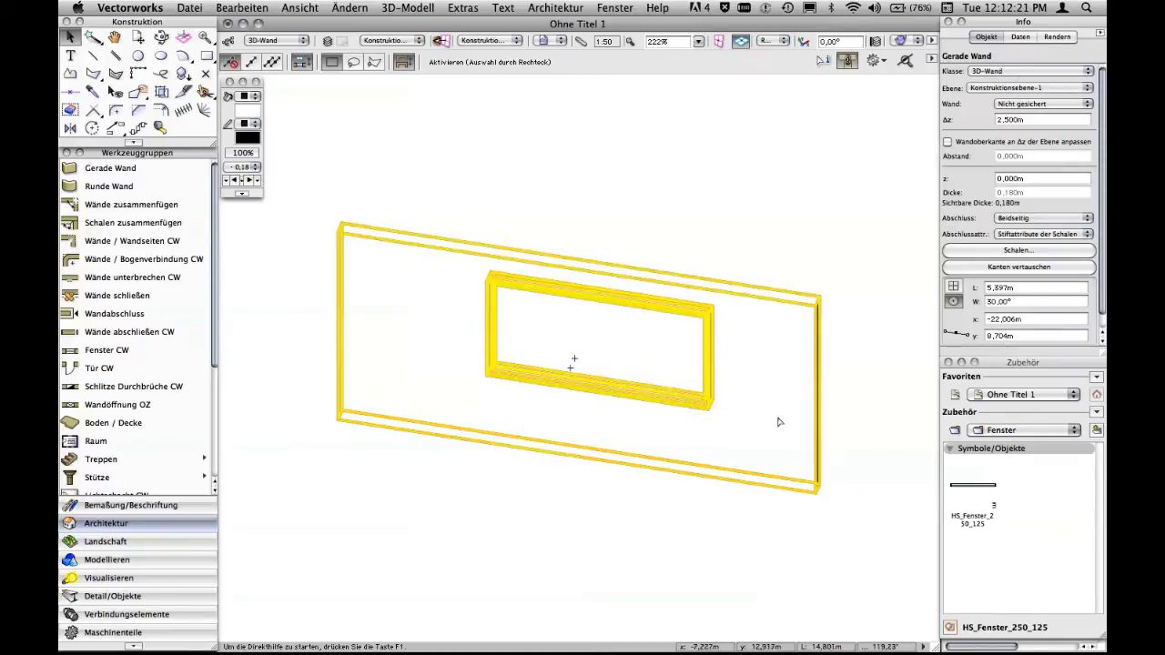
{"action": "left_click", "coordinate": [691, 352]}
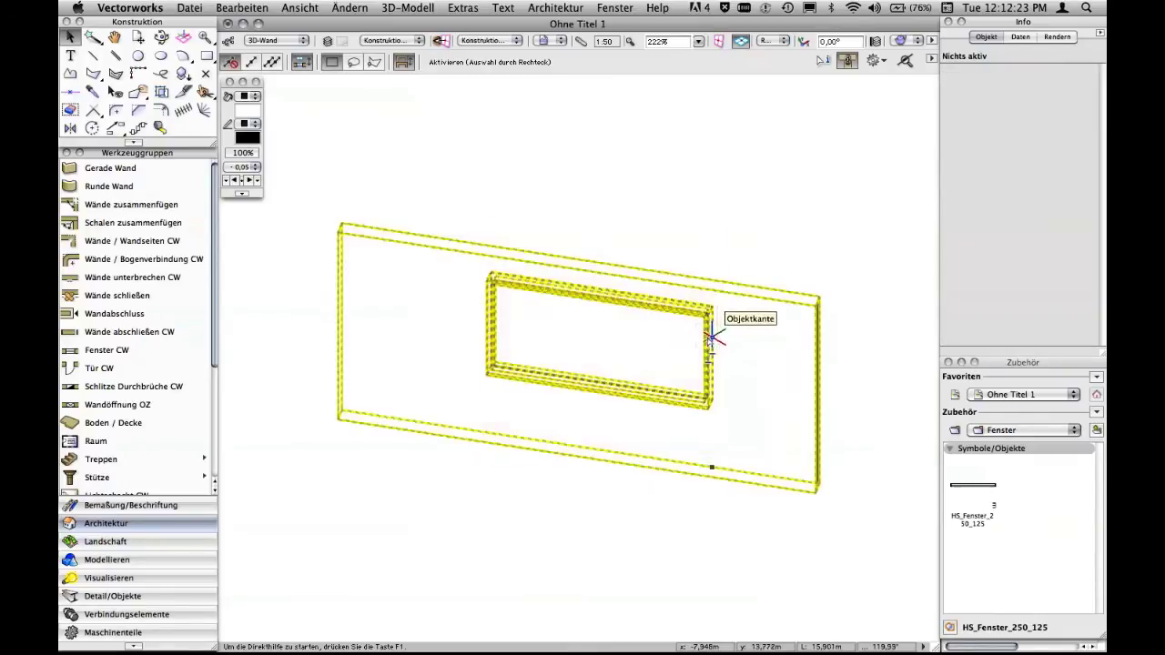
{"action": "left_click", "coordinate": [692, 310]}
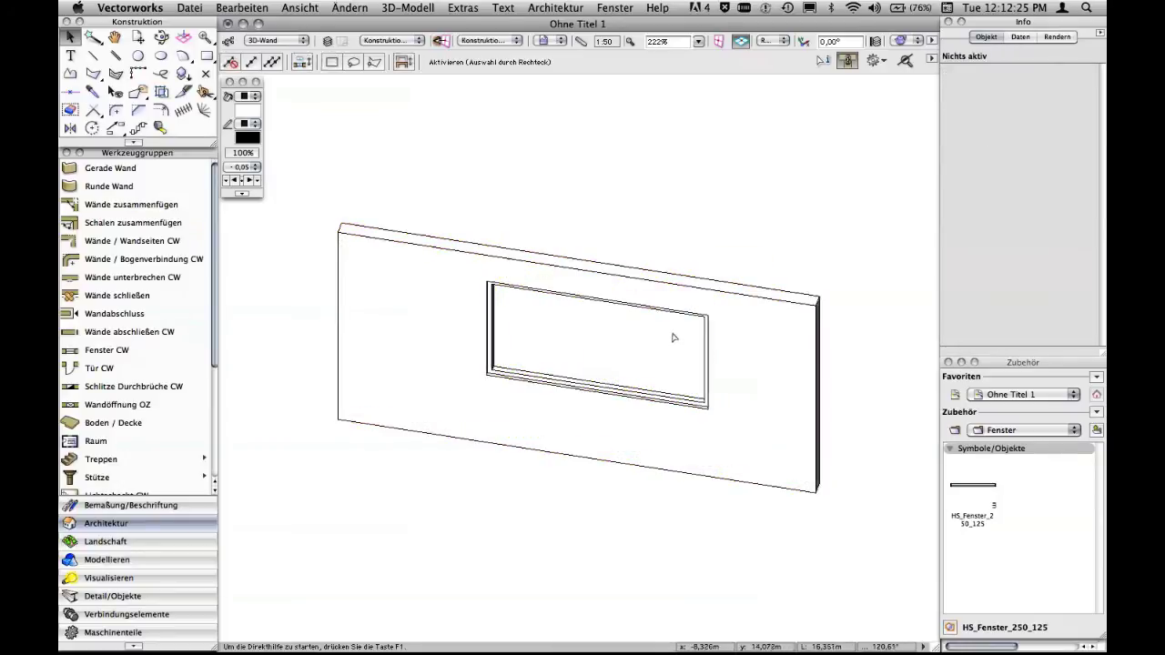
Reopen symbol HS_Fenster_250_125 for 3D editing and select the glass pane inside the frame
{"action": "left_click", "coordinate": [489, 328]}
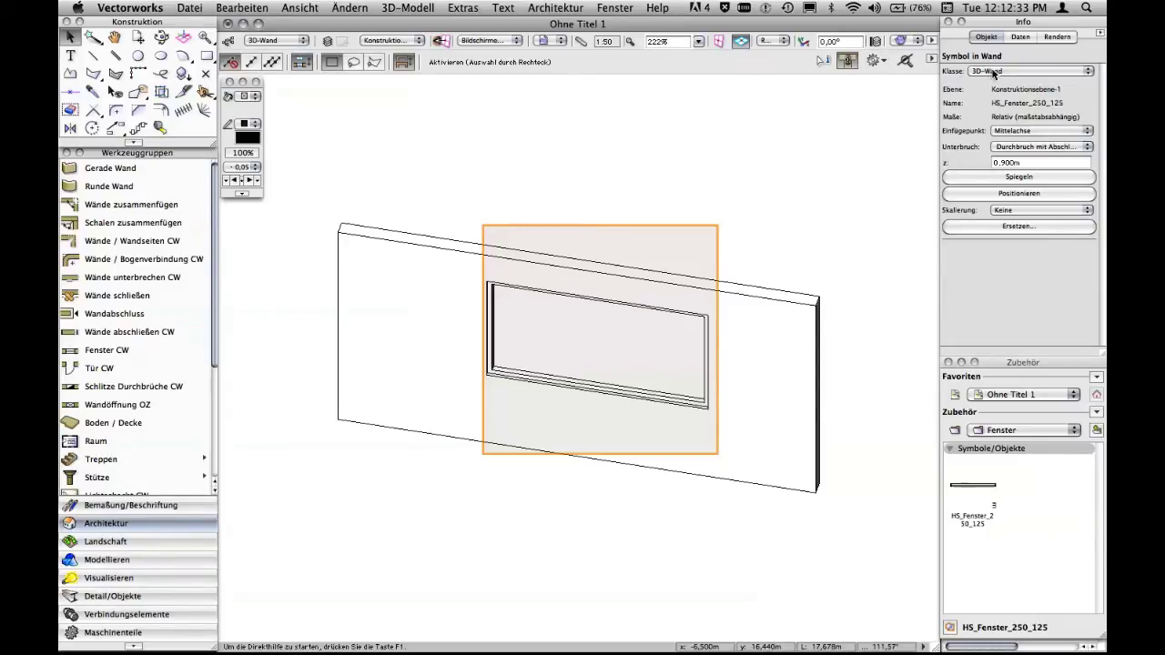
{"action": "right_click", "coordinate": [984, 488]}
{"action": "left_click", "coordinate": [924, 537]}
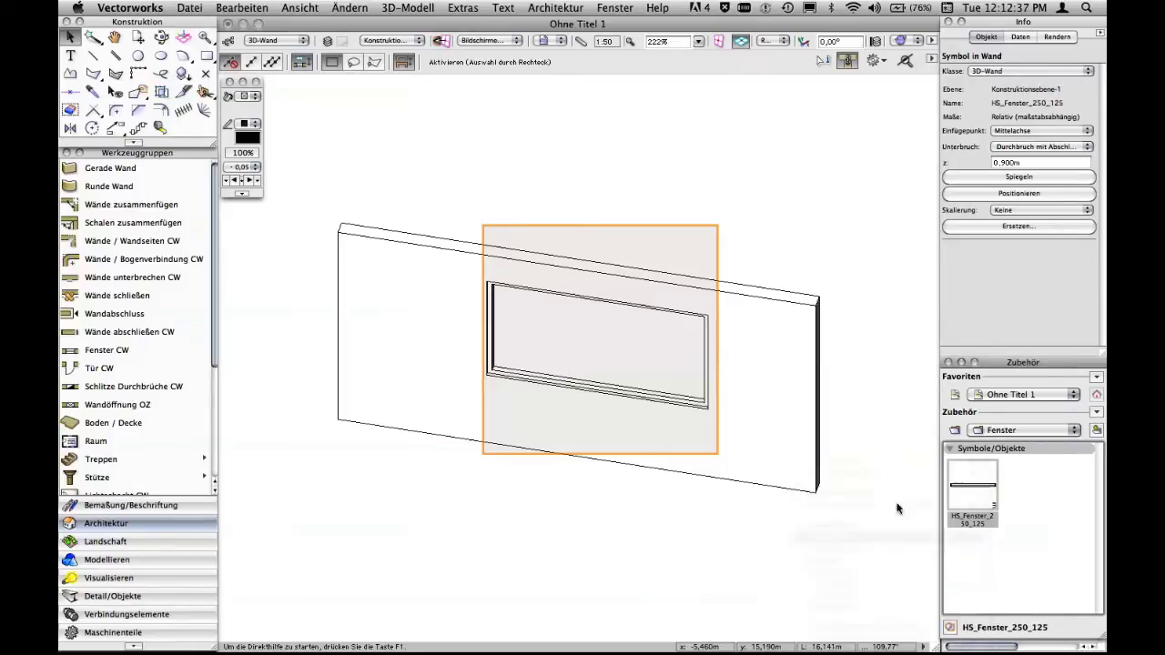
{"action": "left_click", "coordinate": [722, 336]}
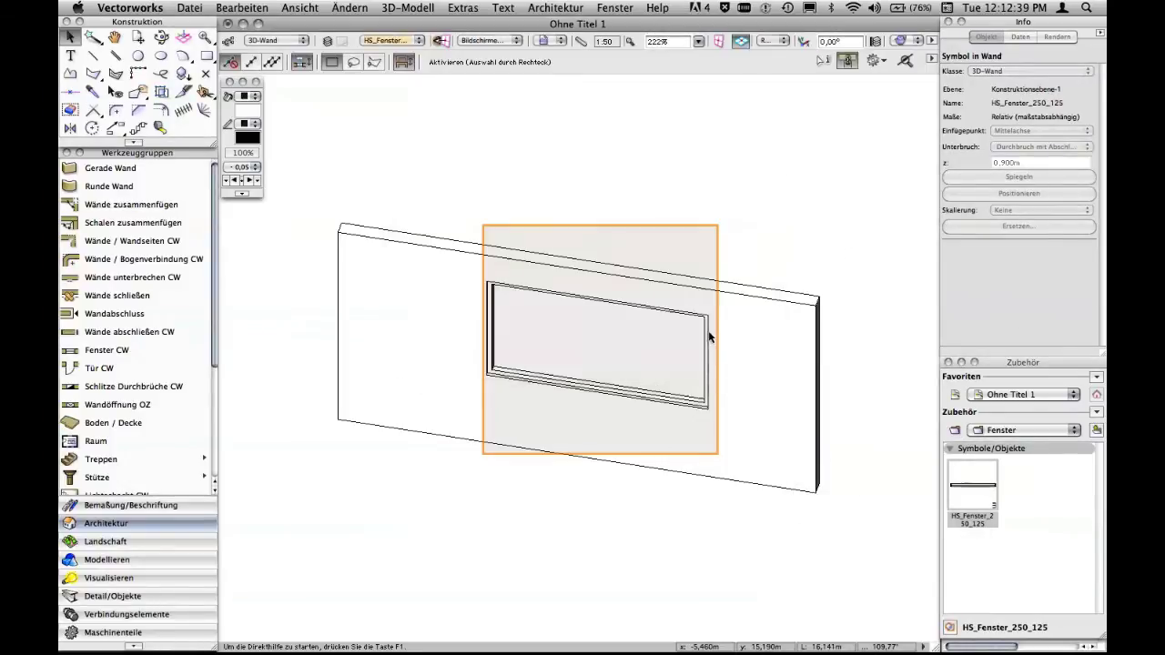
{"action": "left_click", "coordinate": [577, 309]}
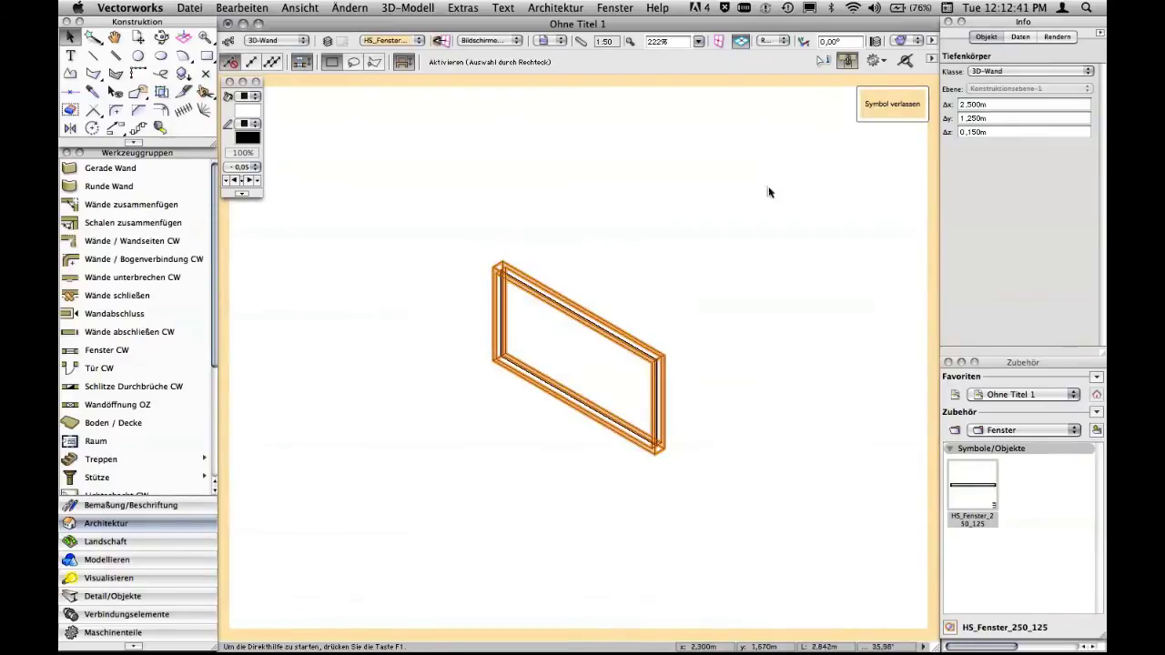
{"action": "left_click", "coordinate": [698, 333]}
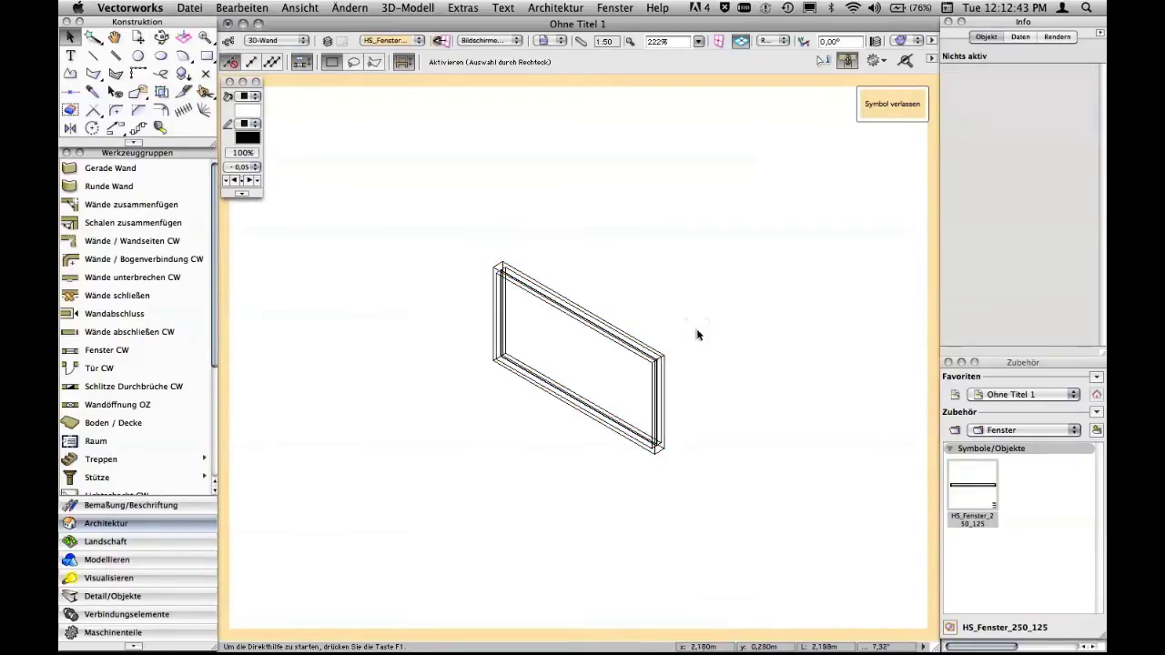
{"action": "left_click", "coordinate": [655, 364]}
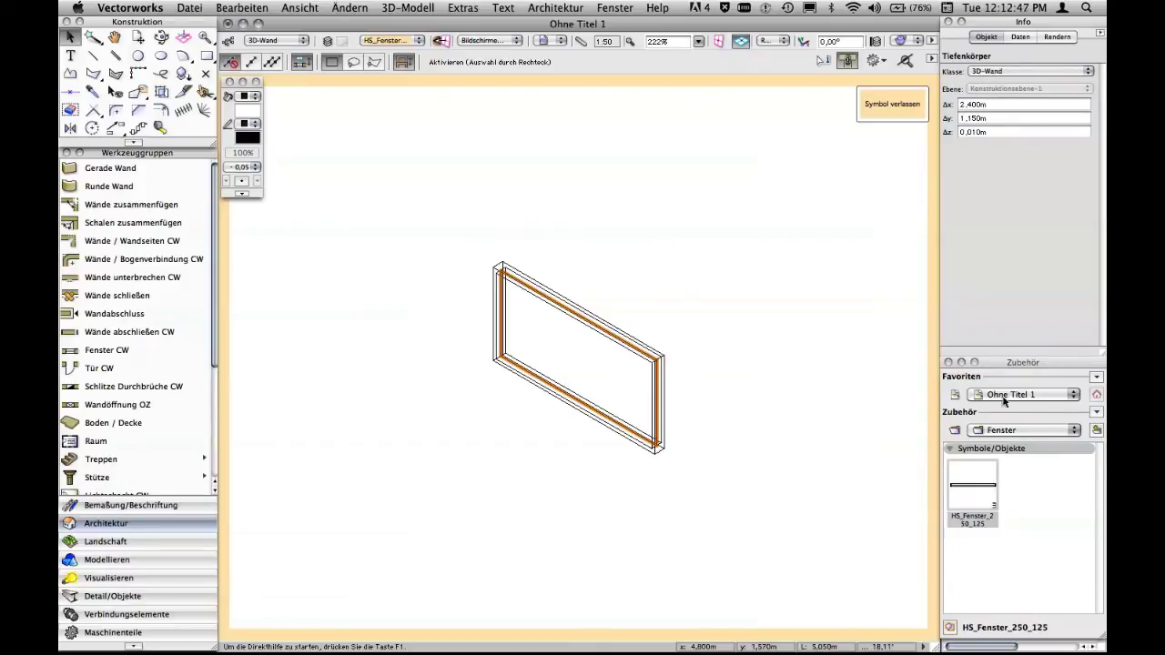
Display the document's class list and create a new class named 3D-Fenster_Rahmen
{"action": "key", "text": "super+shift+n"}
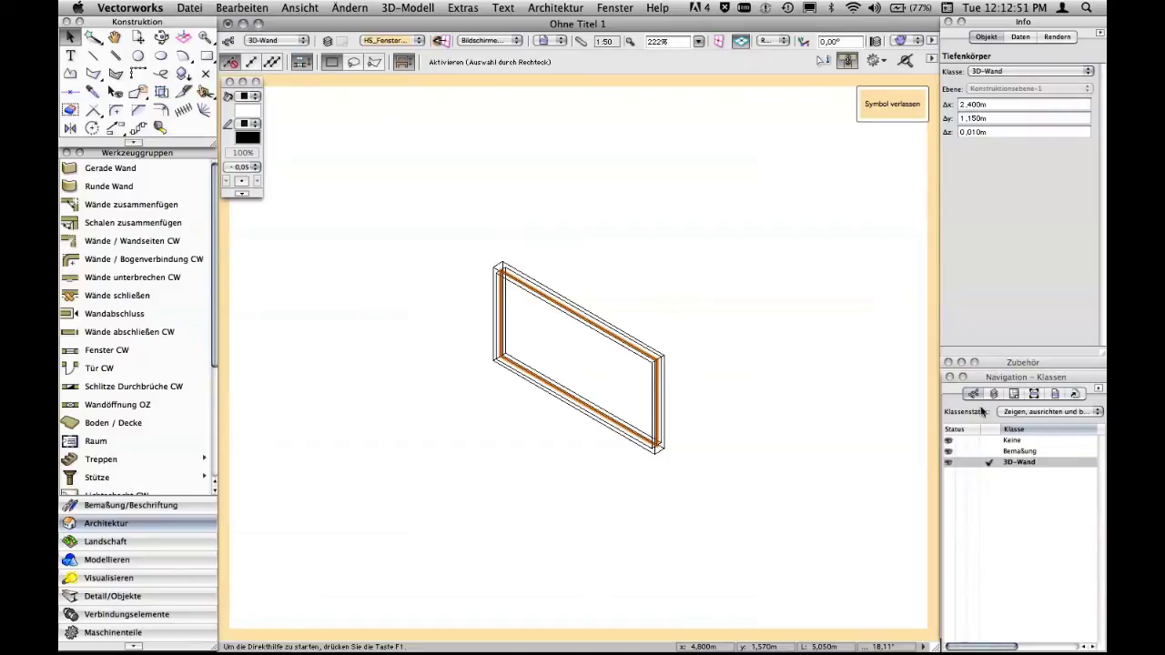
{"action": "right_click", "coordinate": [1018, 507]}
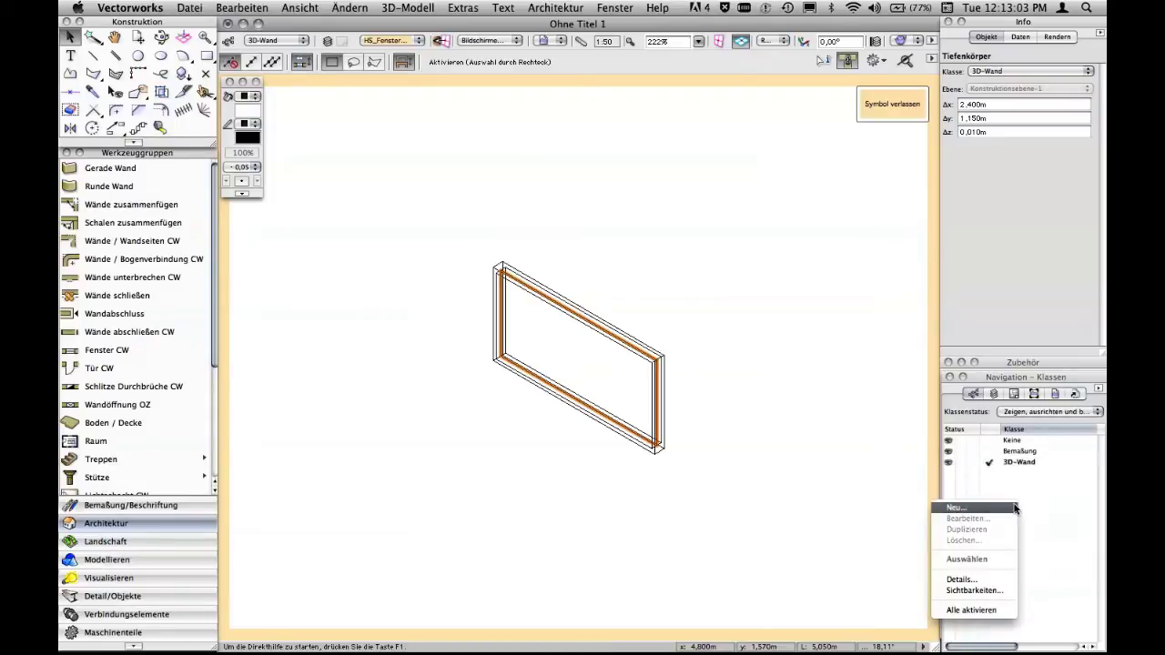
{"action": "left_click", "coordinate": [1013, 507]}
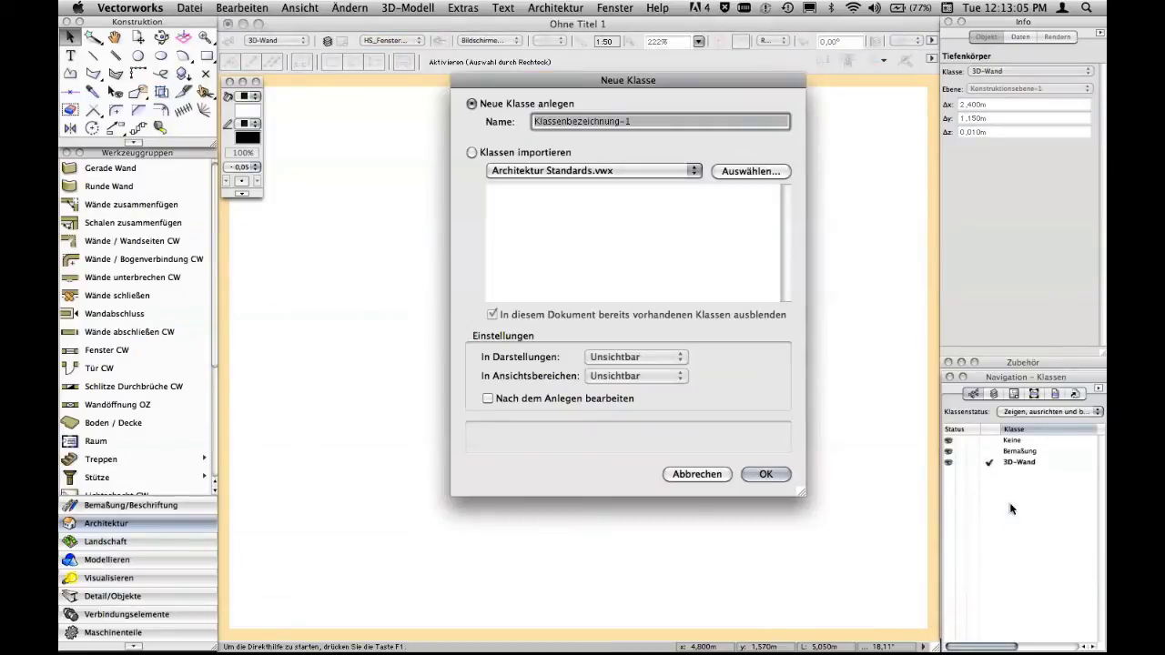
{"action": "type", "text": "3D"}
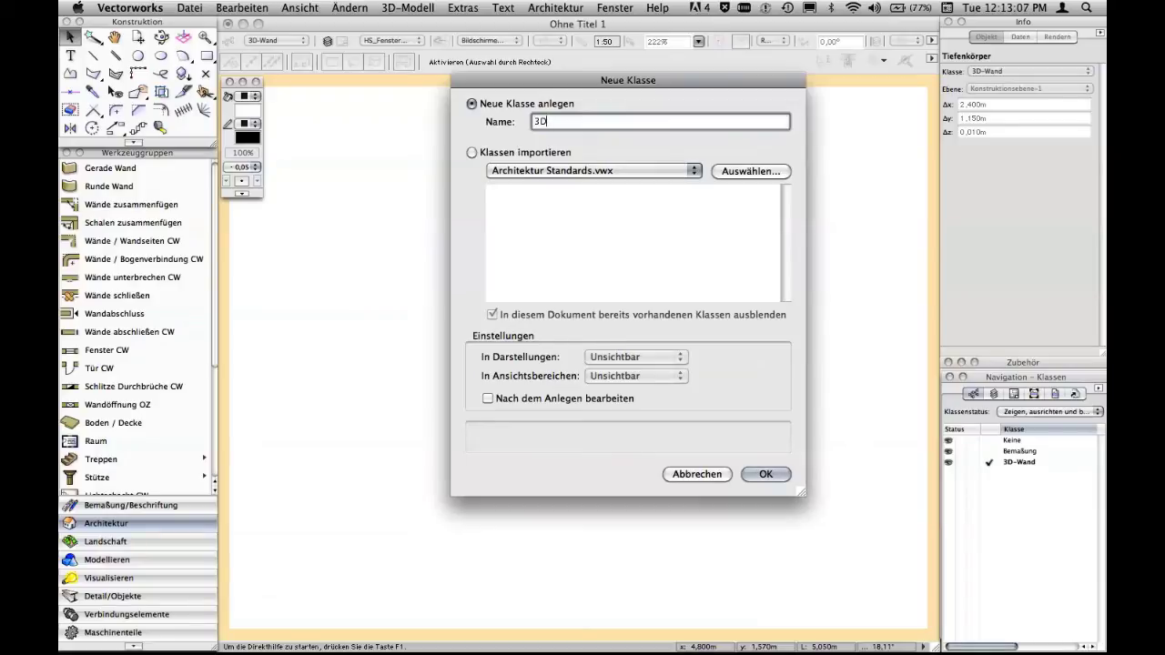
{"action": "type", "text": "_Fenster_Rahmen"}
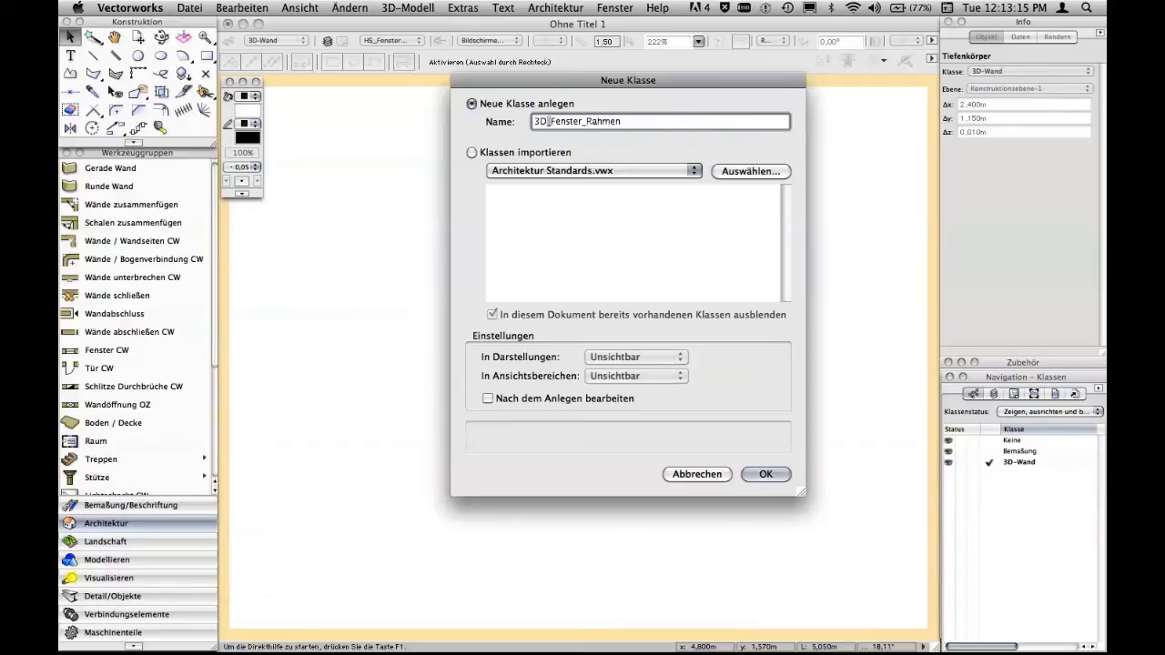
{"action": "key", "text": "BackSpace"}
{"action": "type", "text": "-"}
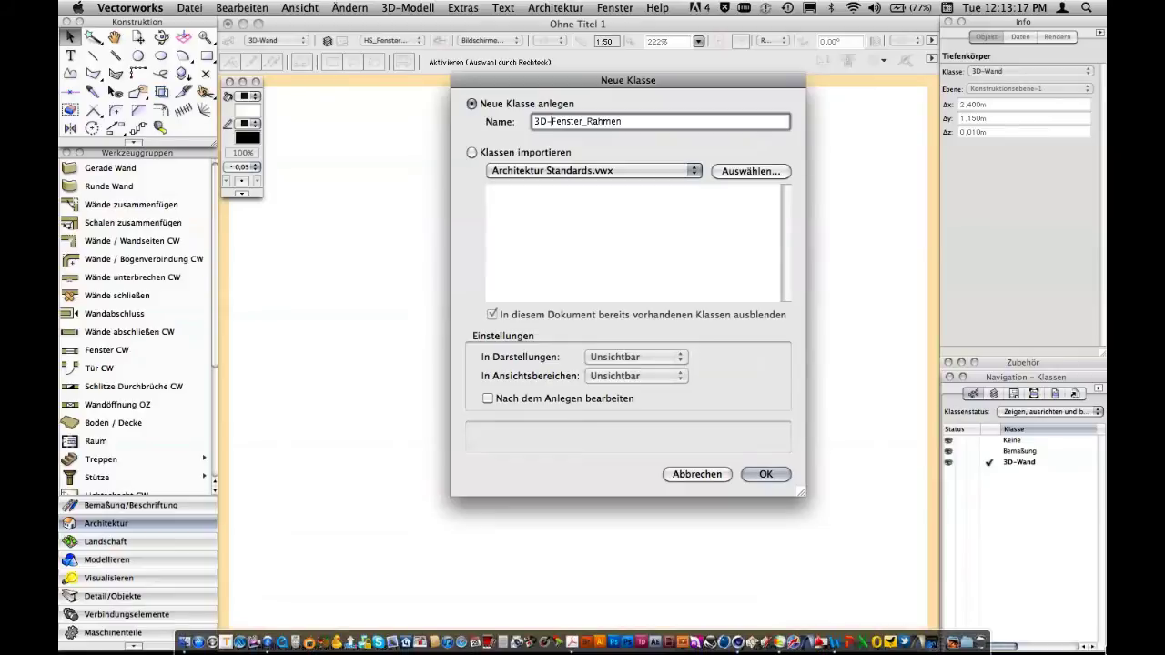
{"action": "left_click", "coordinate": [766, 474]}
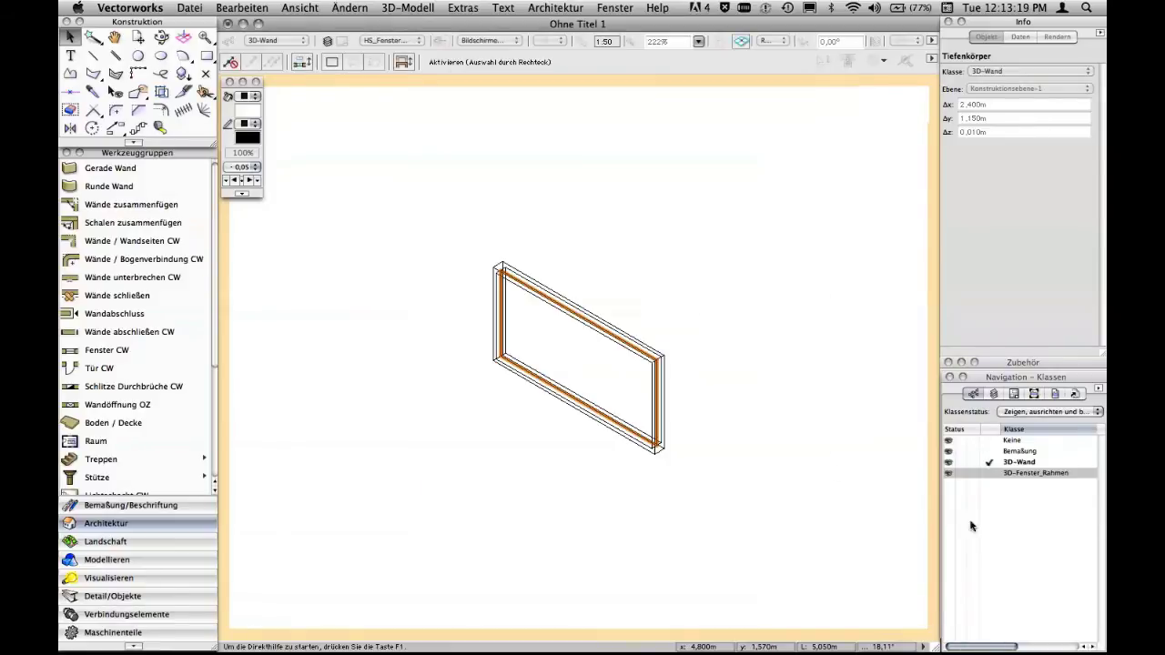
Create another class named 3D-Fenster_Glas for the window glass
{"action": "right_click", "coordinate": [1030, 515]}
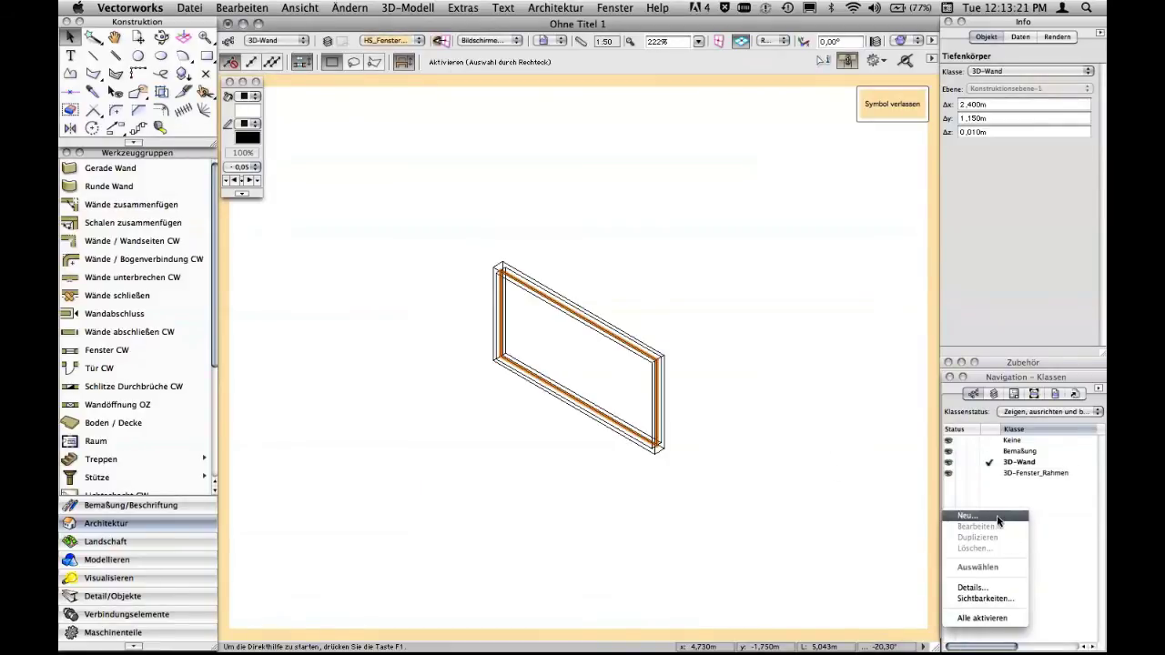
{"action": "left_click", "coordinate": [999, 517]}
{"action": "type", "text": "3D-Fenster_Glas"}
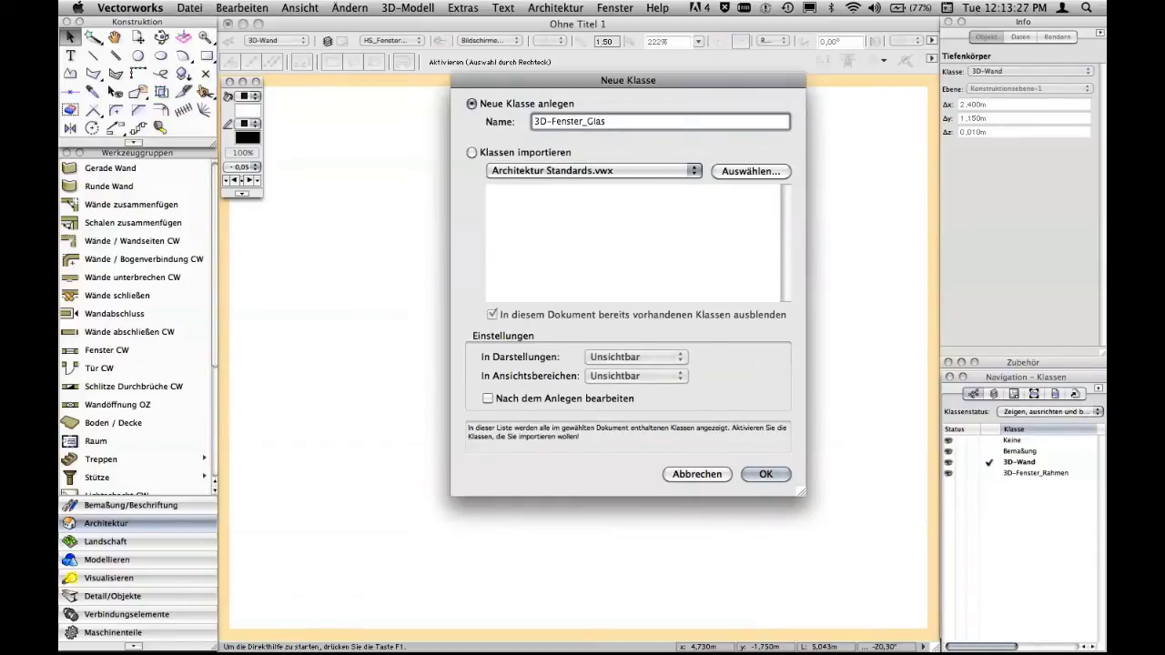
{"action": "left_click", "coordinate": [757, 474]}
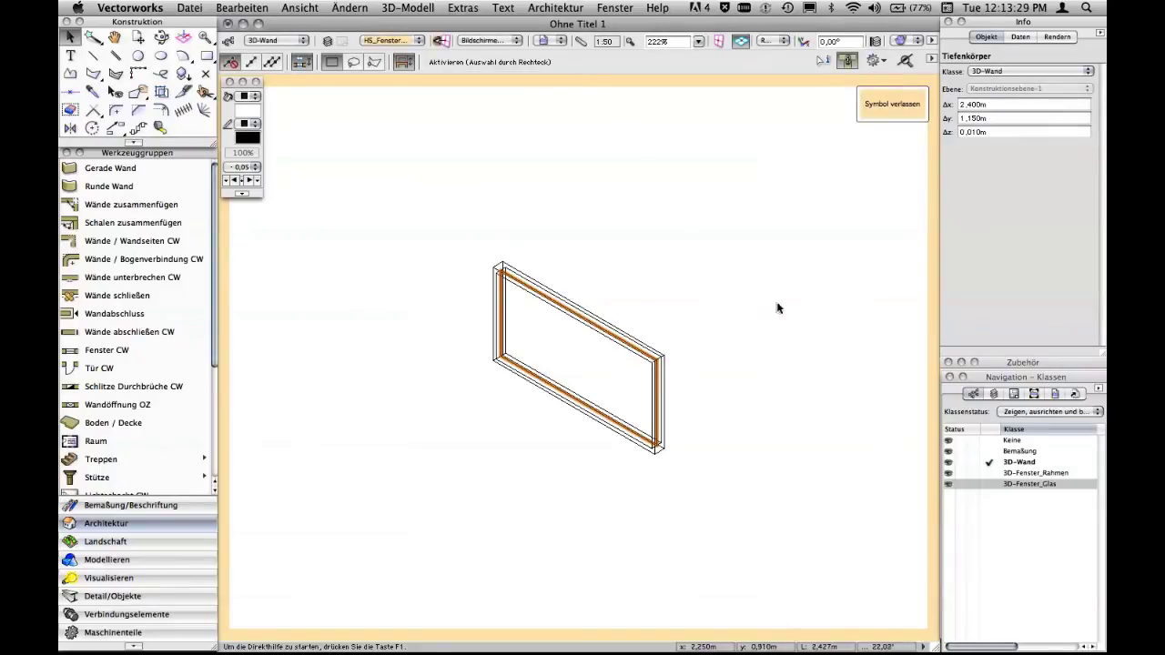
Assign the window frame solid to the class 3D-Fenster_Rahmen
{"action": "left_click", "coordinate": [656, 346]}
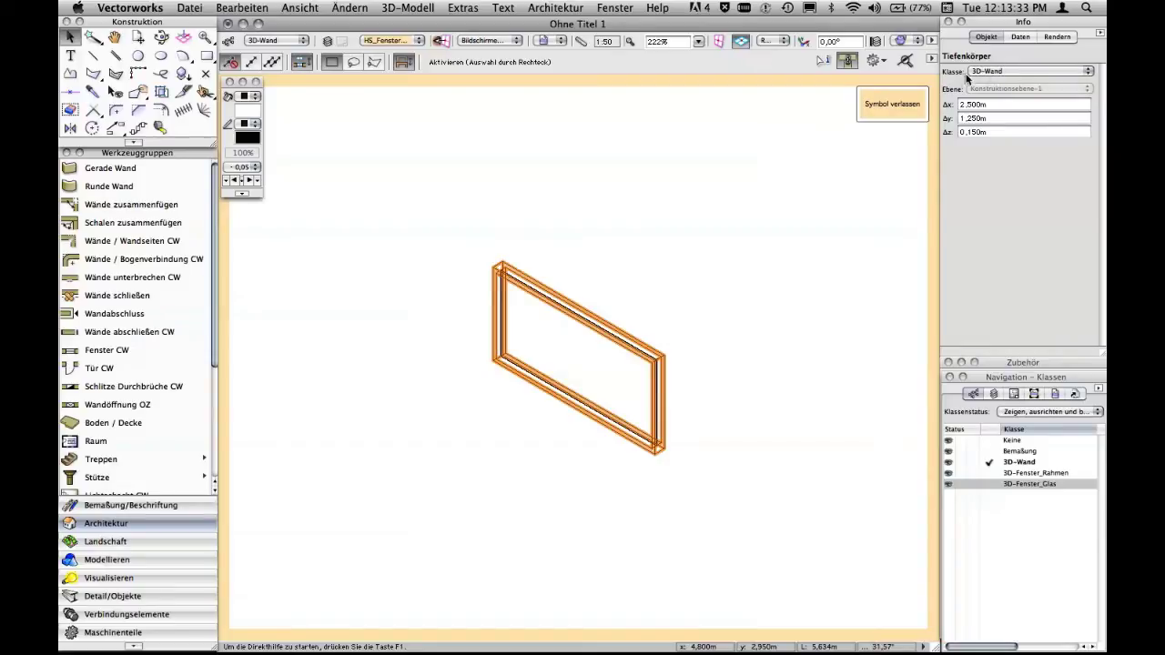
{"action": "left_click", "coordinate": [1000, 71]}
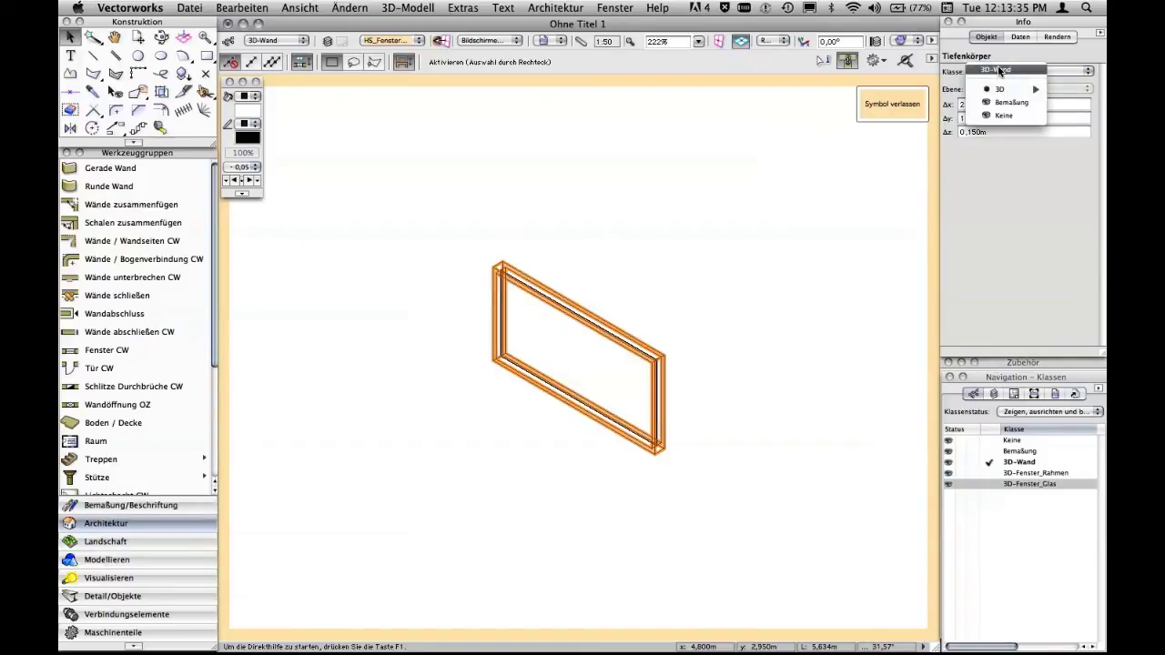
{"action": "mouse_move", "coordinate": [1009, 91]}
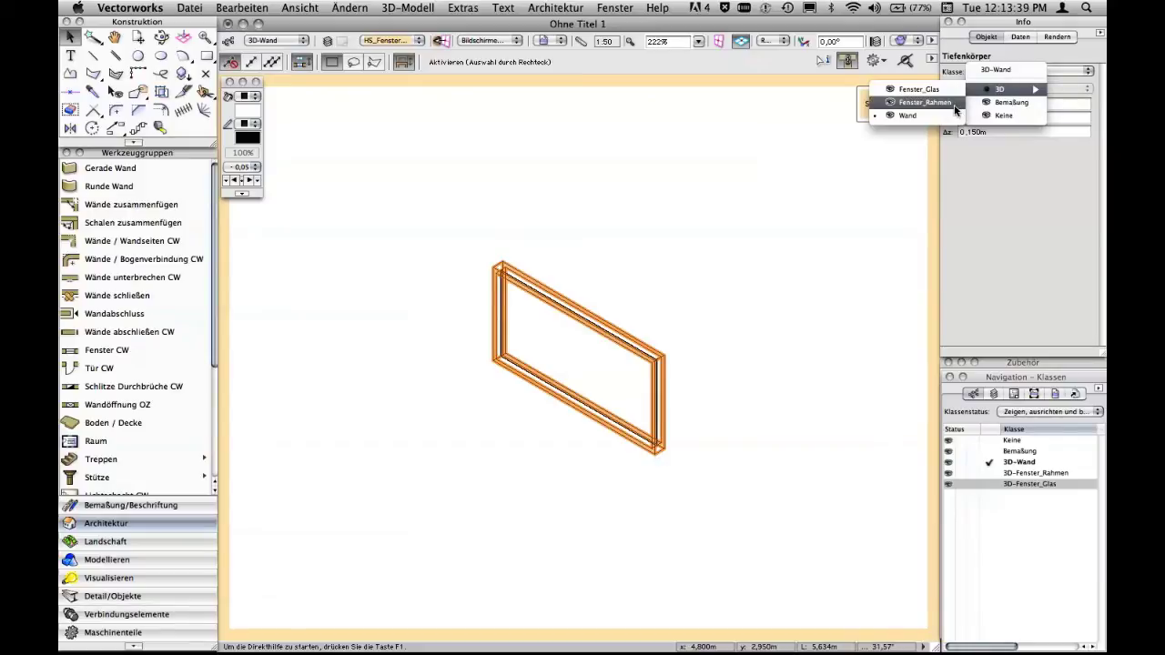
{"action": "left_click", "coordinate": [924, 102]}
{"action": "left_click", "coordinate": [842, 221]}
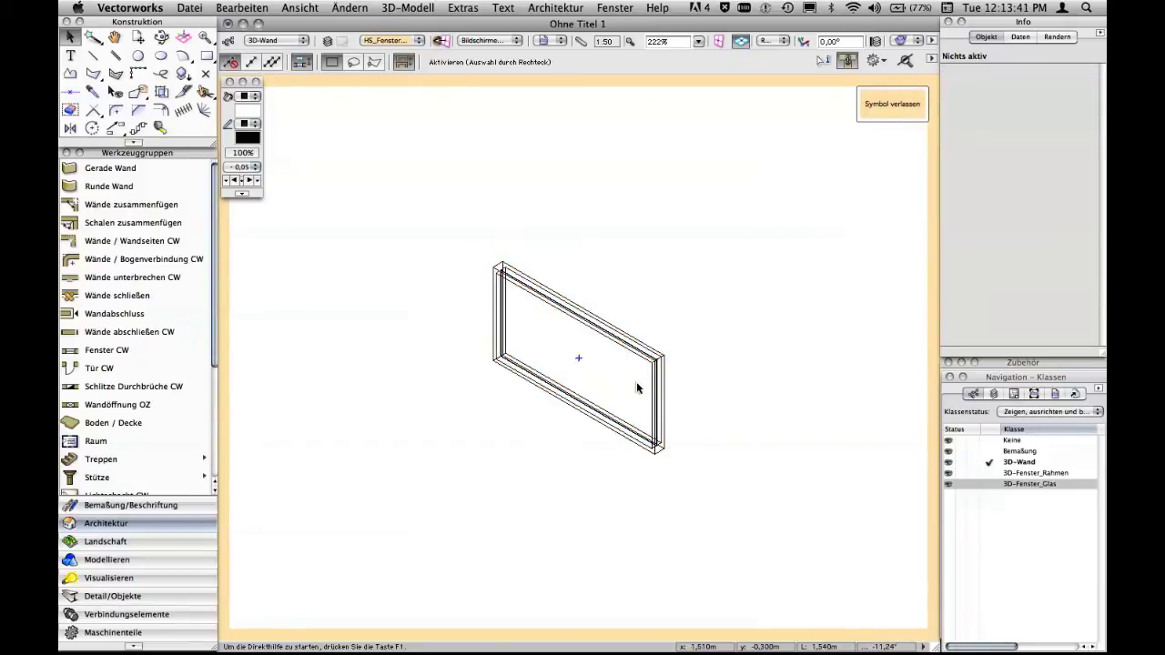
Assign the glass pane inside the window frame to the class 3D-Fenster_Glas
{"action": "left_click", "coordinate": [652, 409]}
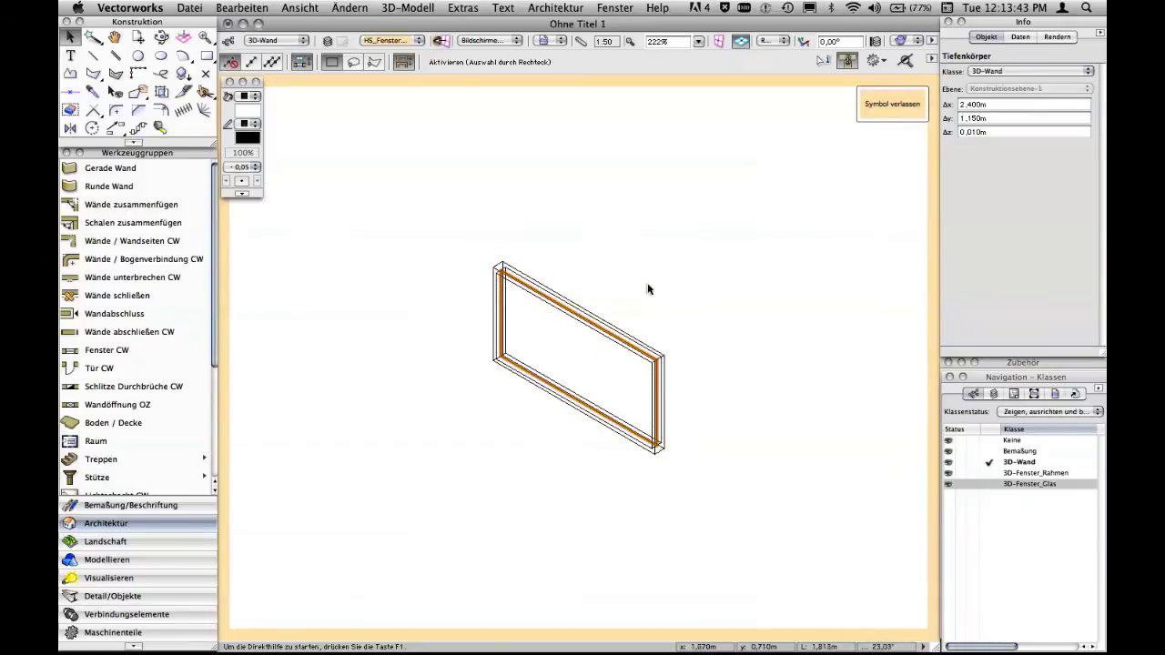
{"action": "scroll", "coordinate": [658, 310], "scroll_direction": "up", "scroll_amount": 2}
{"action": "middle_click_drag", "start_coordinate": [658, 315], "coordinate": [767, 224]}
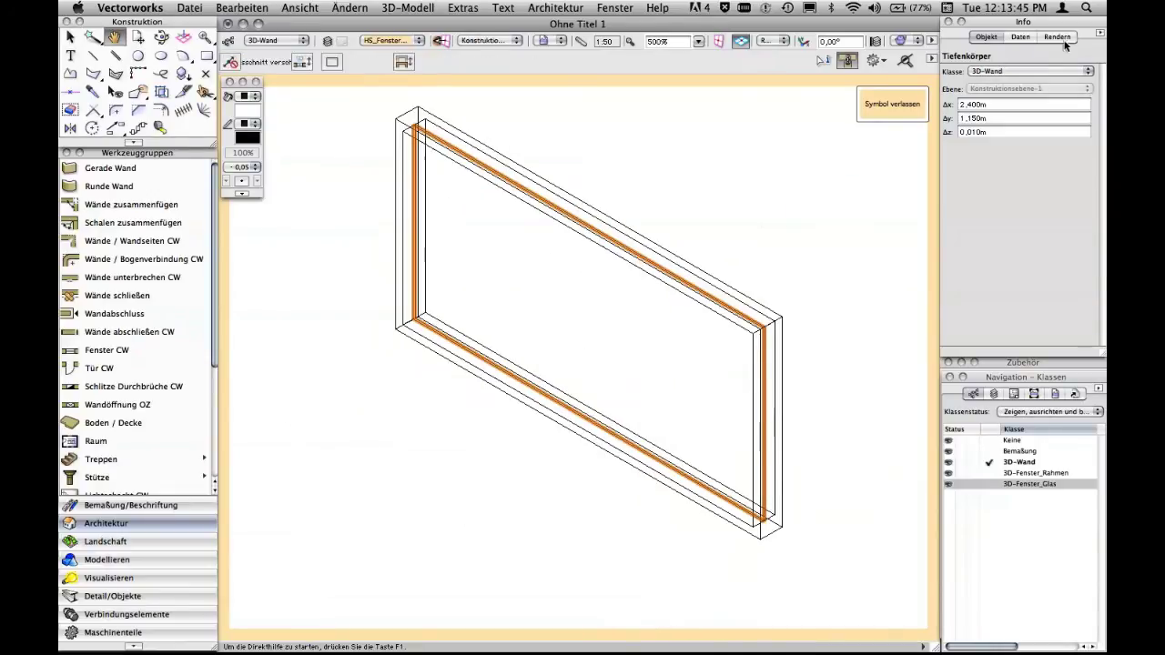
{"action": "left_click", "coordinate": [1006, 71]}
{"action": "mouse_move", "coordinate": [1013, 90]}
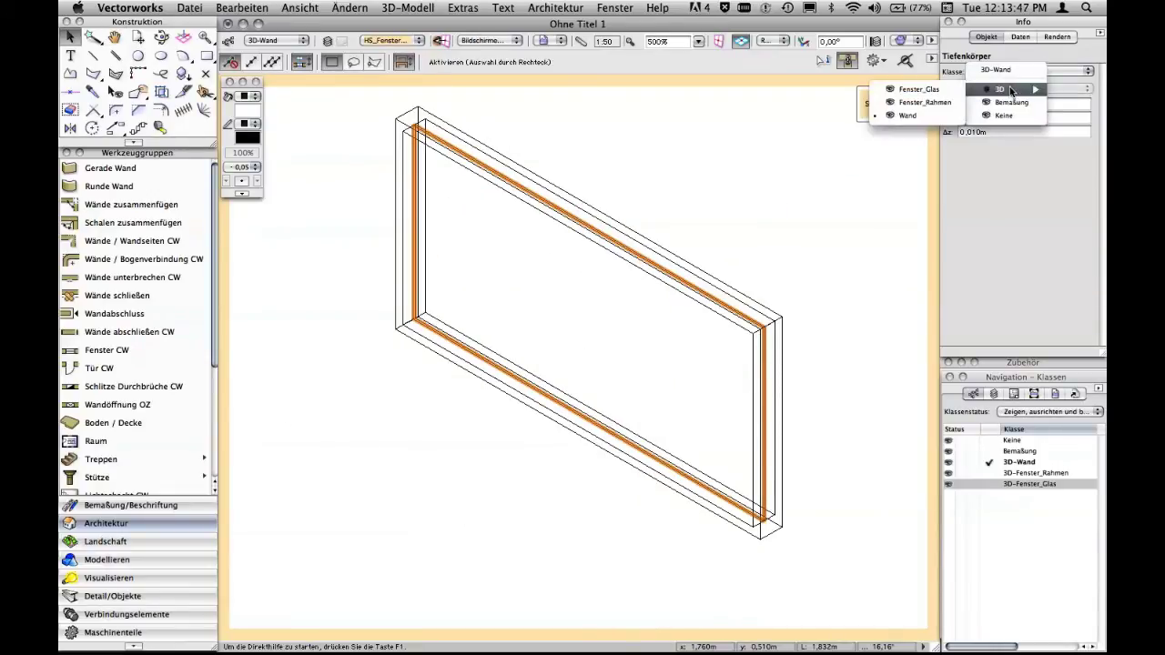
{"action": "left_click", "coordinate": [924, 94]}
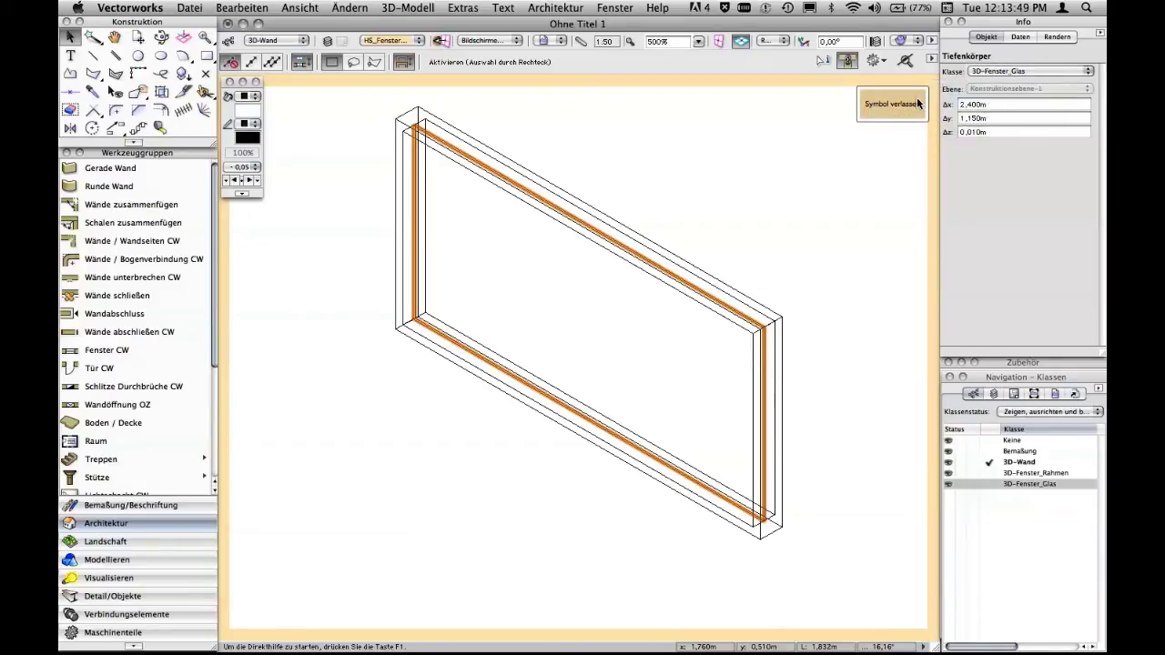
Leave the symbol editing and return to the 3D view of the wall with the window
{"action": "double_click", "coordinate": [876, 201]}
{"action": "left_click", "coordinate": [869, 218]}
{"action": "key", "text": "h"}
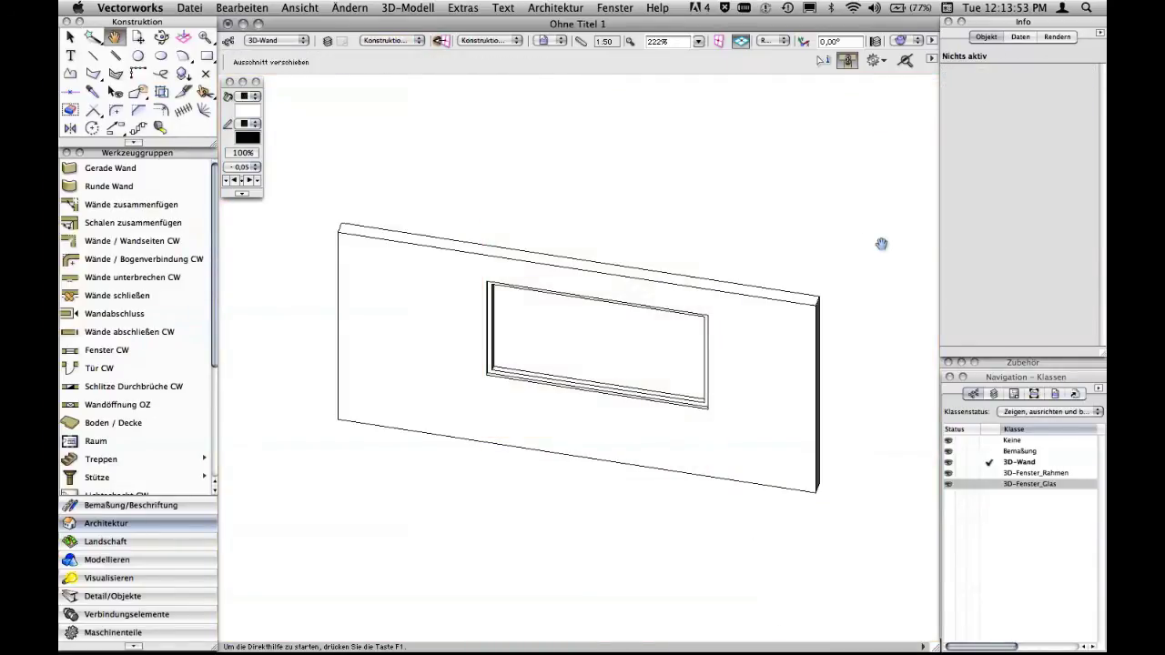
{"action": "left_click_drag", "start_coordinate": [881, 245], "coordinate": [858, 266]}
{"action": "key", "text": "x"}
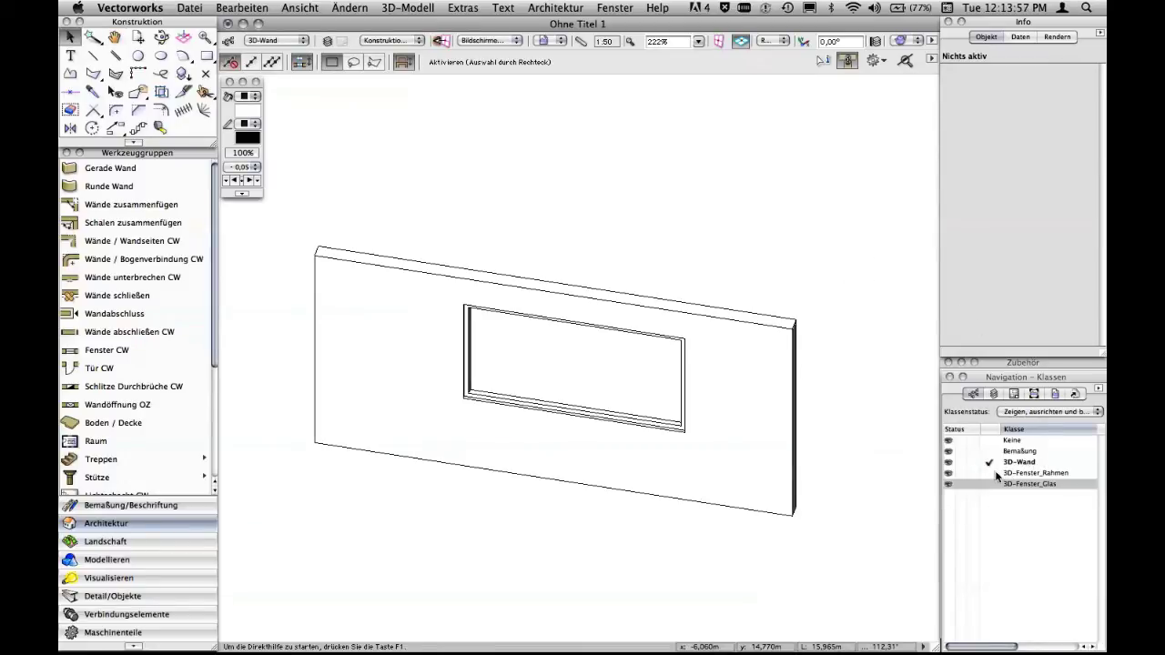
Test the window classes by hiding 3D-Fenster_Rahmen and 3D-Fenster_Glas in turn, and make both visible again
{"action": "left_click", "coordinate": [959, 474]}
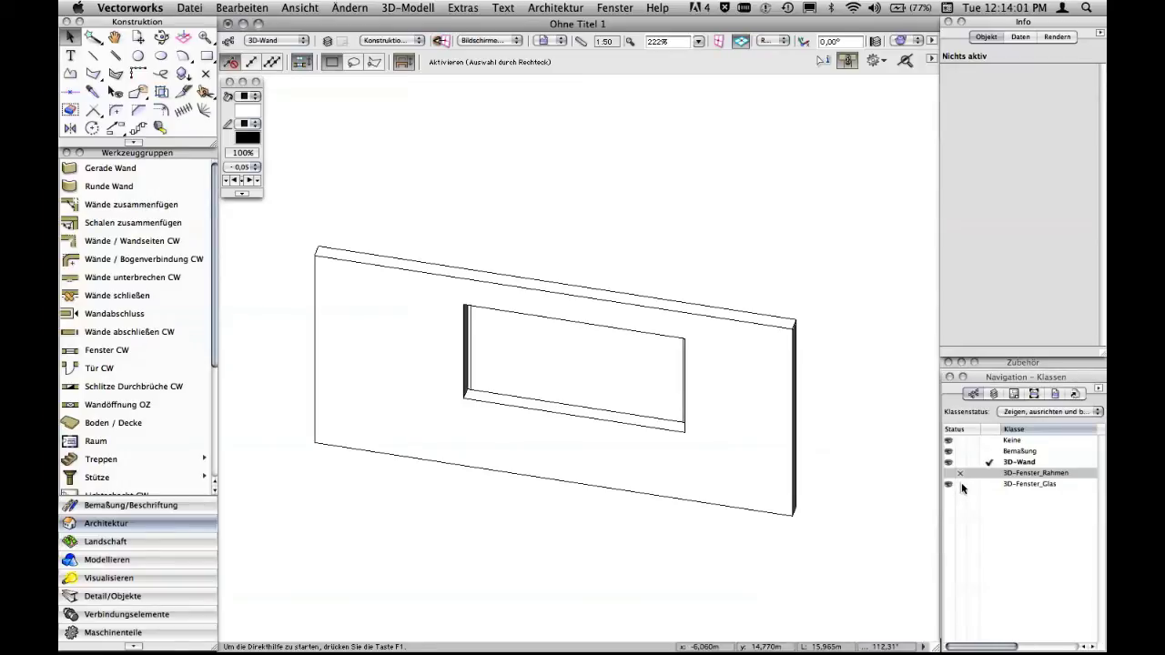
{"action": "left_click", "coordinate": [685, 305]}
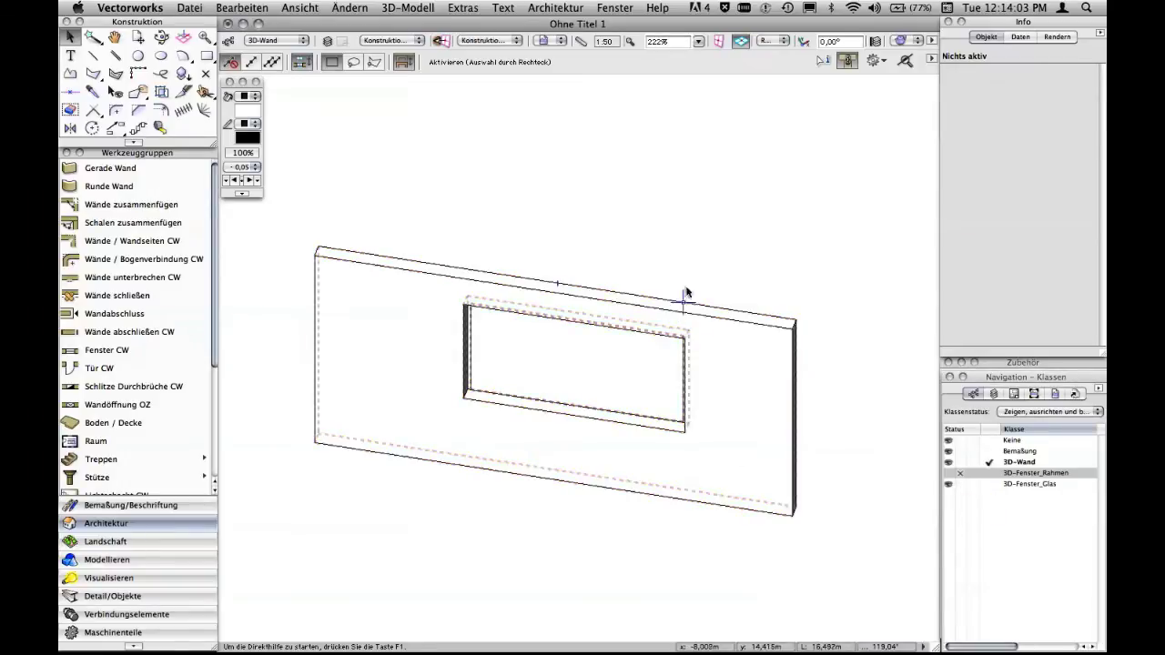
{"action": "left_click", "coordinate": [643, 345]}
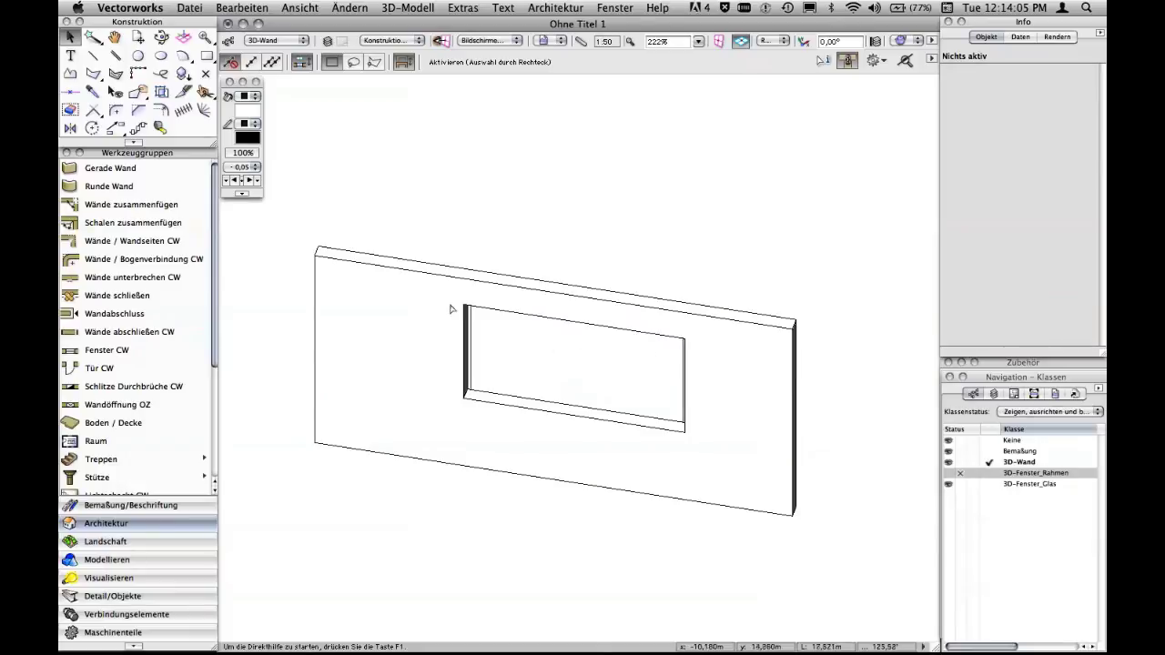
{"action": "left_click", "coordinate": [958, 486]}
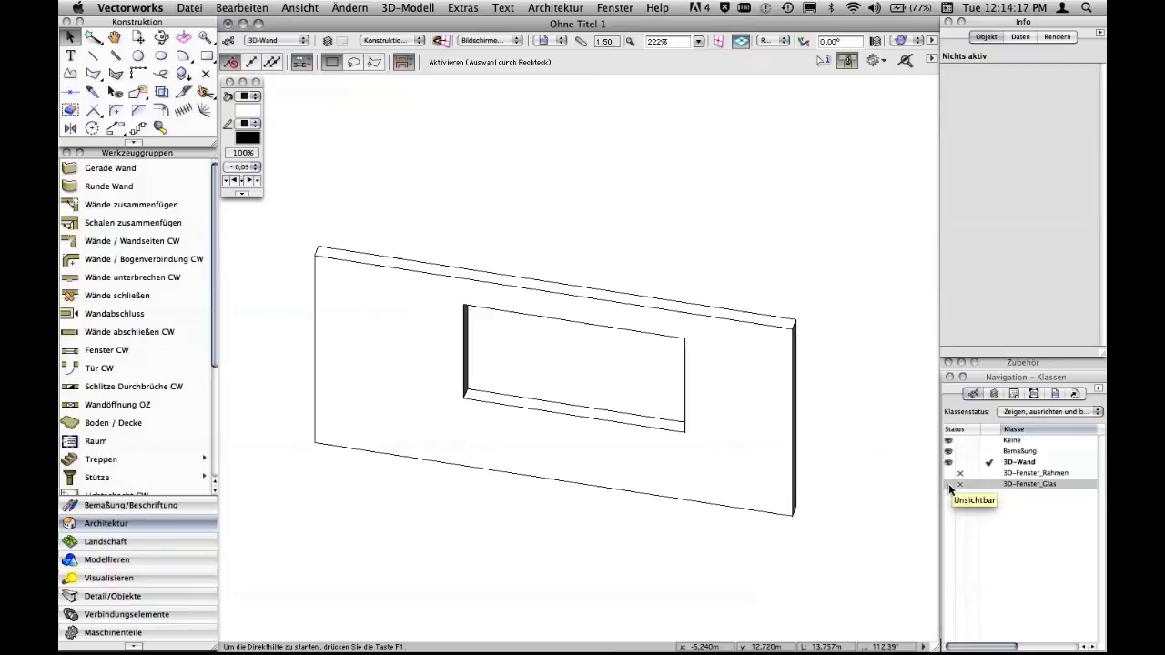
{"action": "left_click", "coordinate": [949, 486]}
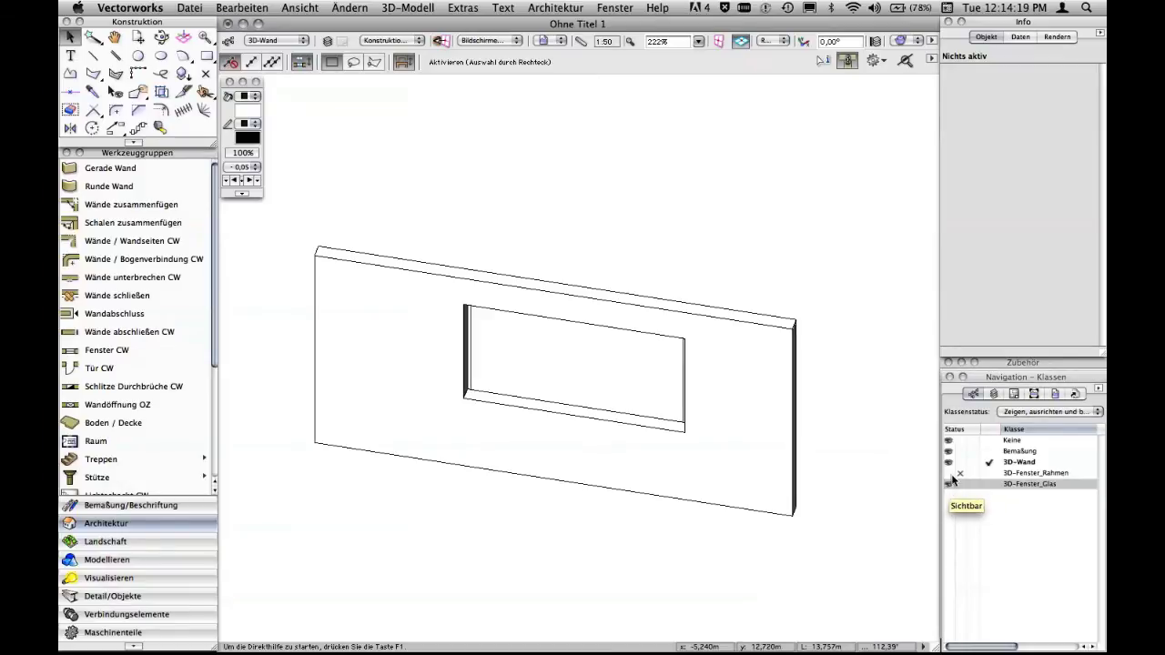
{"action": "left_click", "coordinate": [950, 476]}
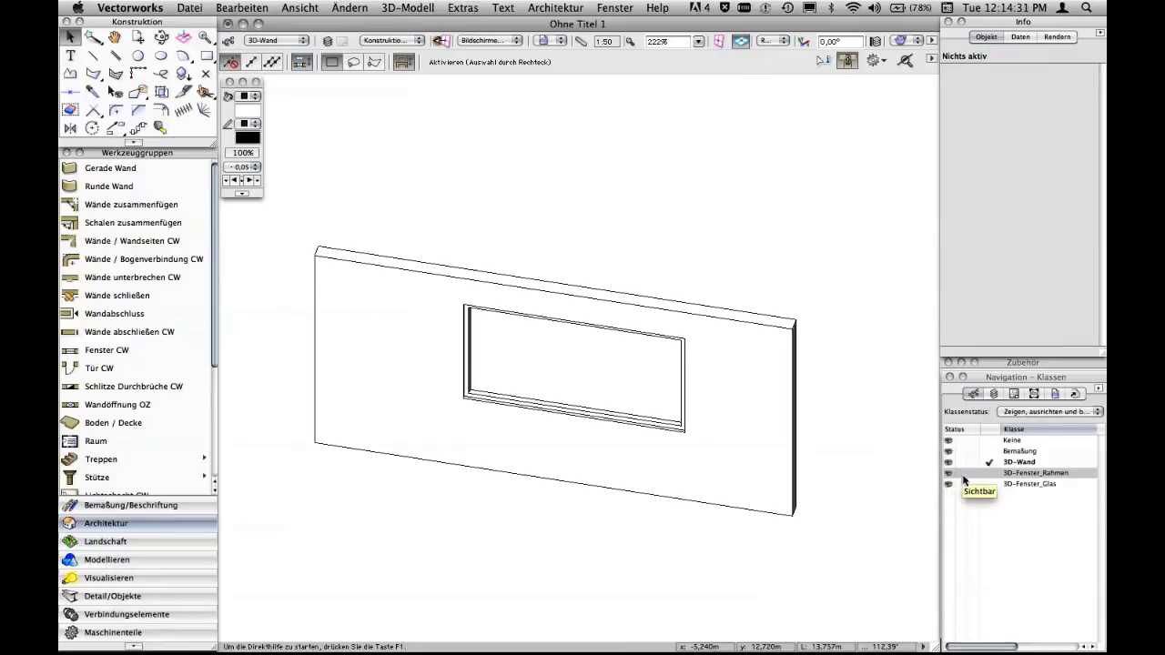
{"action": "left_click", "coordinate": [956, 484]}
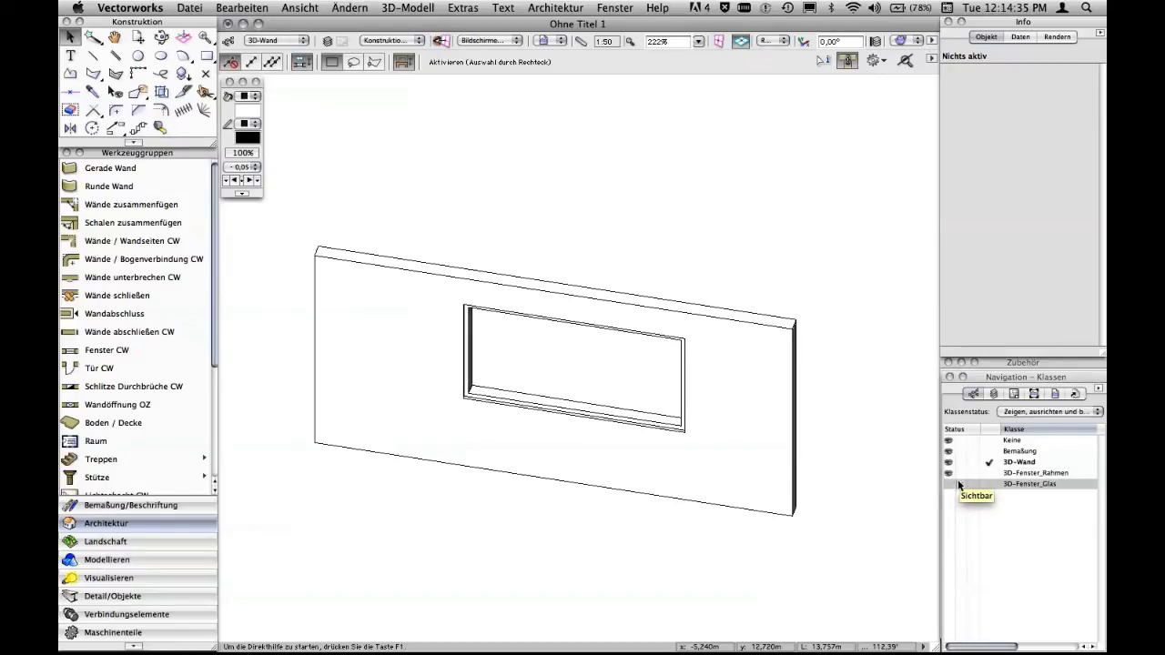
{"action": "left_click", "coordinate": [950, 485]}
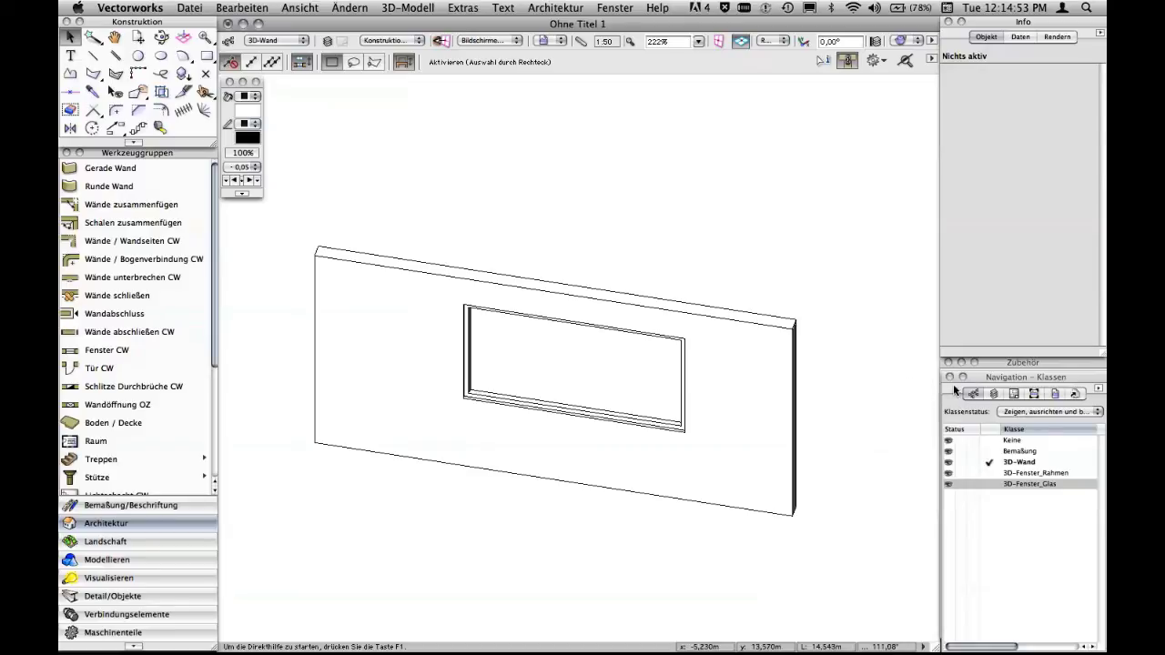
Switch to the 2D Plan view, examine how the window frame fits the wall opening, and select the wall to check its thickness
{"action": "left_click", "coordinate": [779, 41]}
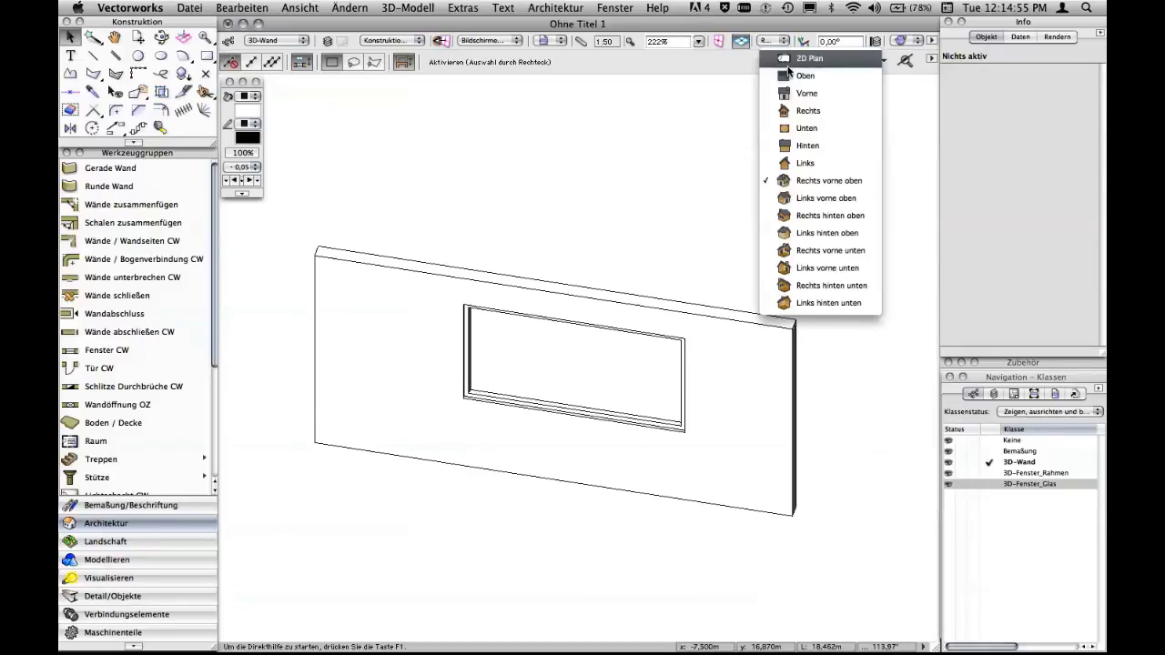
{"action": "left_click", "coordinate": [788, 69]}
{"action": "scroll", "coordinate": [755, 323], "scroll_direction": "up", "scroll_amount": 2}
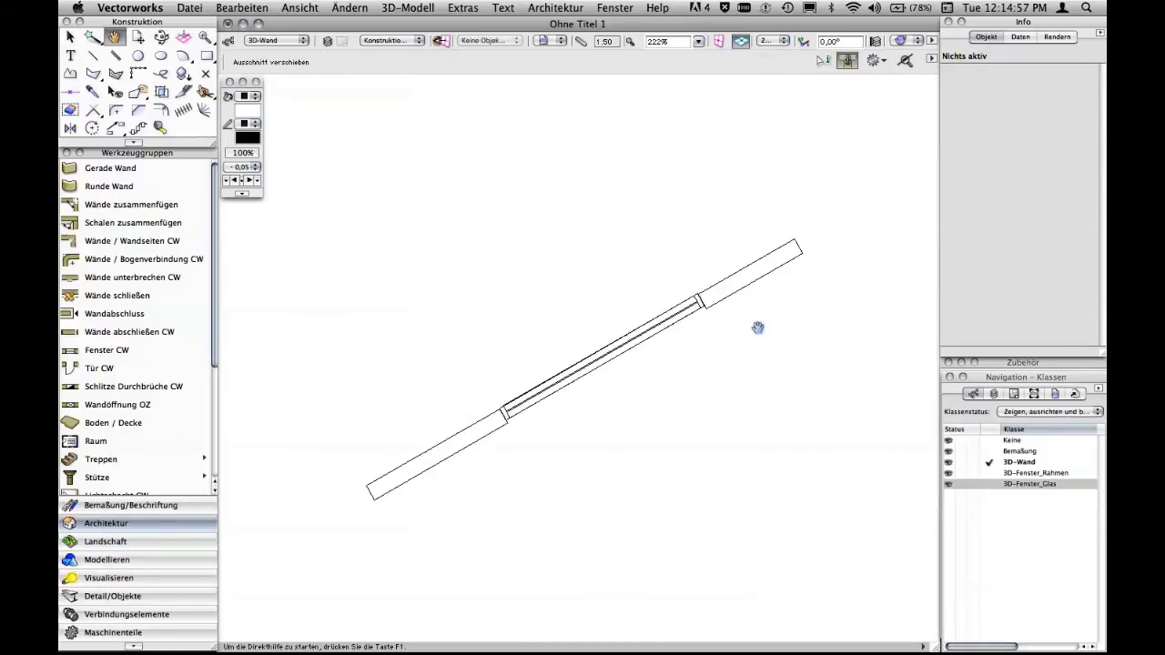
{"action": "scroll", "coordinate": [702, 313], "scroll_direction": "up", "scroll_amount": 2}
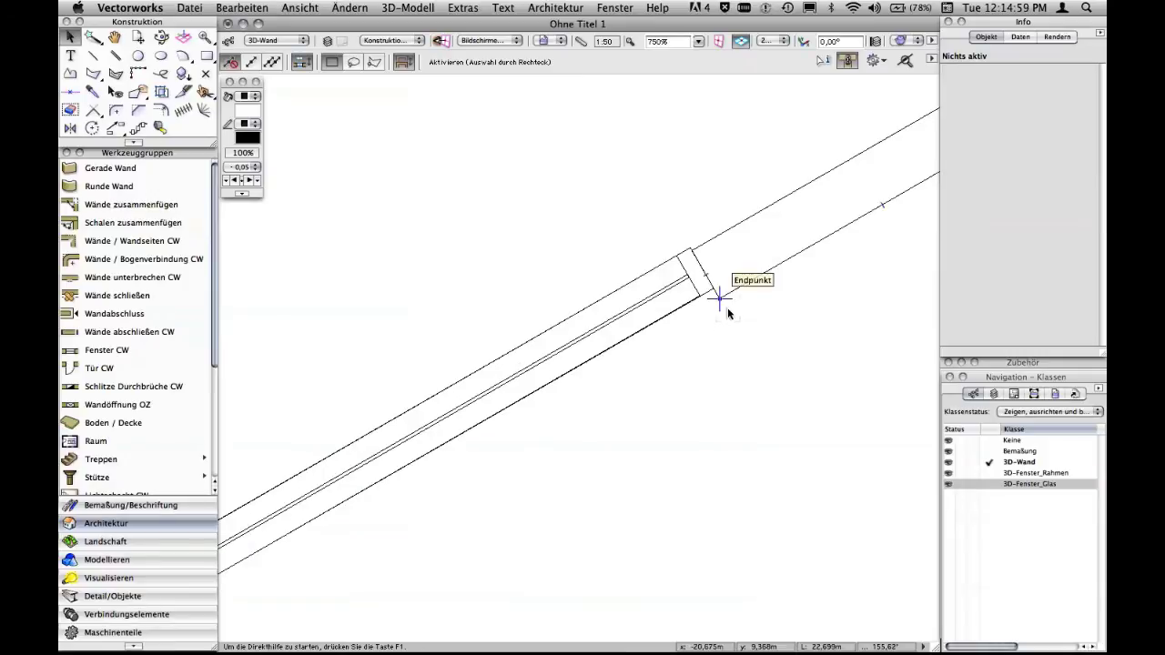
{"action": "scroll", "coordinate": [728, 314], "scroll_direction": "down", "scroll_amount": 2}
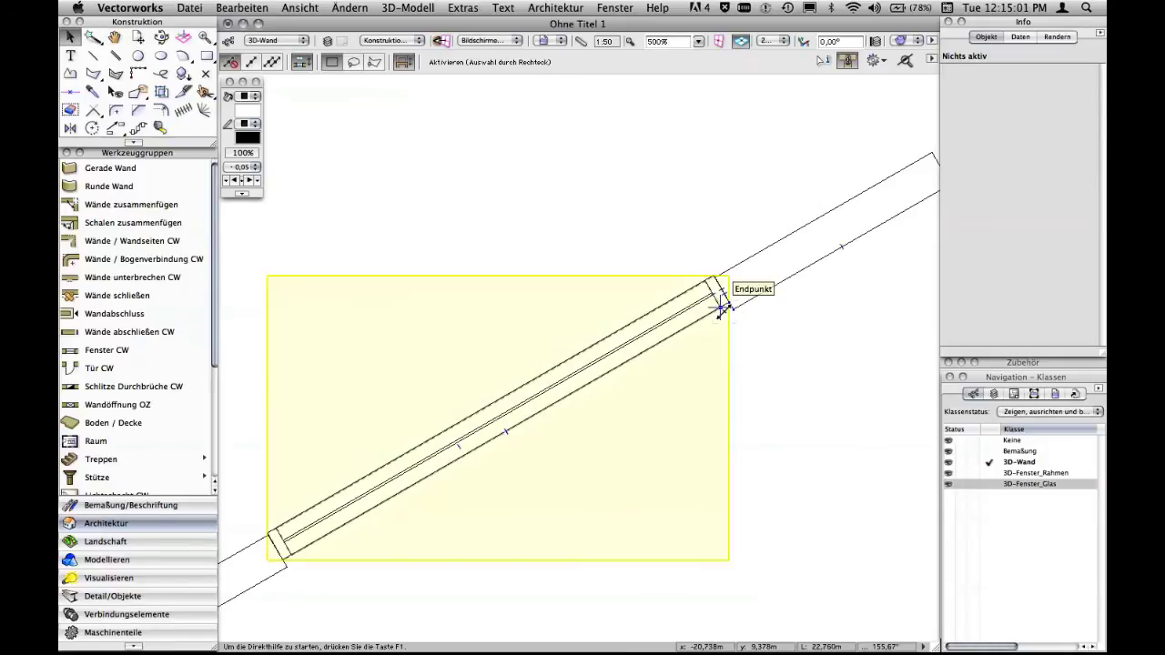
{"action": "scroll", "coordinate": [720, 309], "scroll_direction": "up", "scroll_amount": 1}
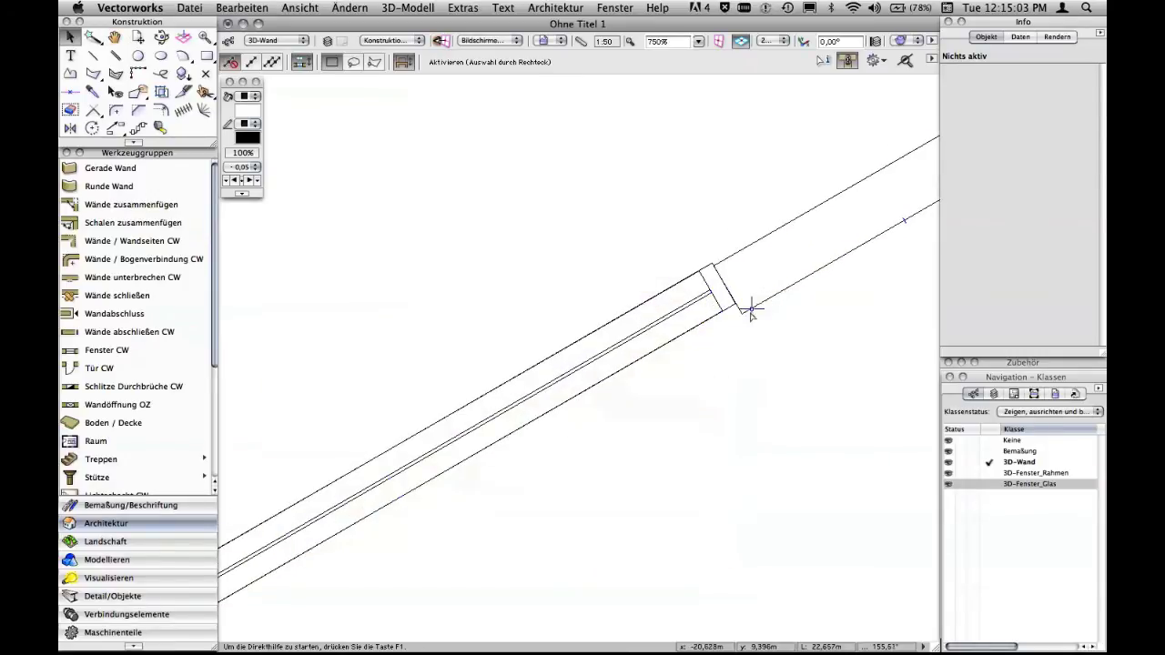
{"action": "scroll", "coordinate": [751, 305], "scroll_direction": "up", "scroll_amount": 1}
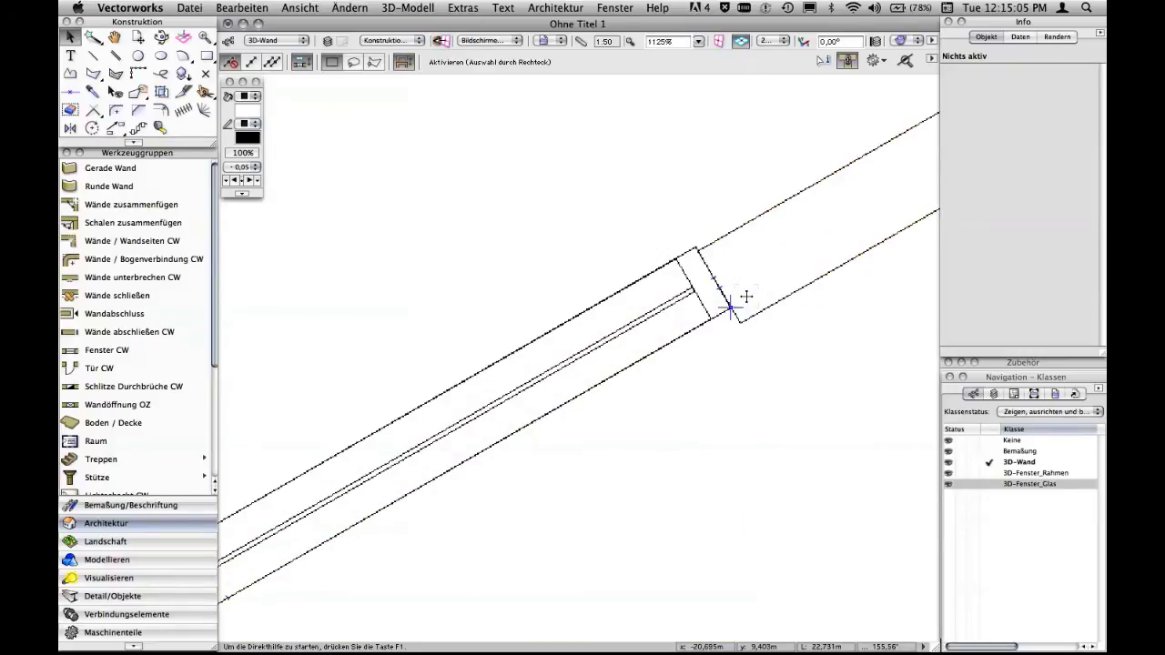
{"action": "scroll", "coordinate": [746, 296], "scroll_direction": "up", "scroll_amount": 1}
{"action": "left_click", "coordinate": [793, 305]}
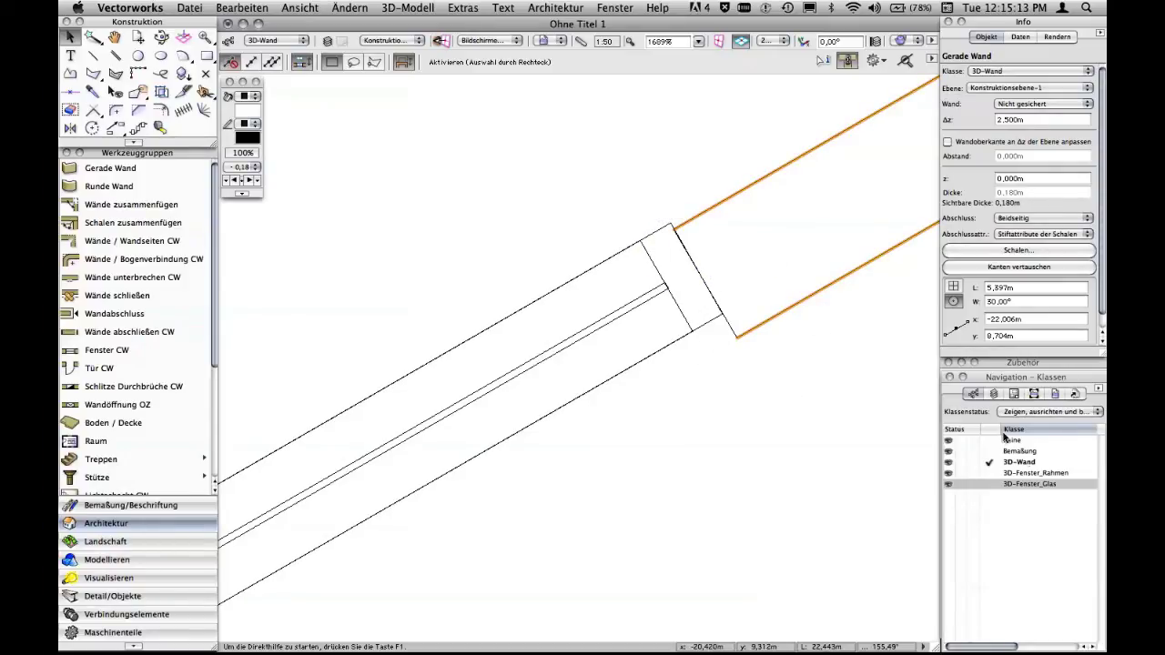
Open the symbol HS_Fenster_250_125 from the resources for editing its 3D representation
{"action": "left_click", "coordinate": [994, 365]}
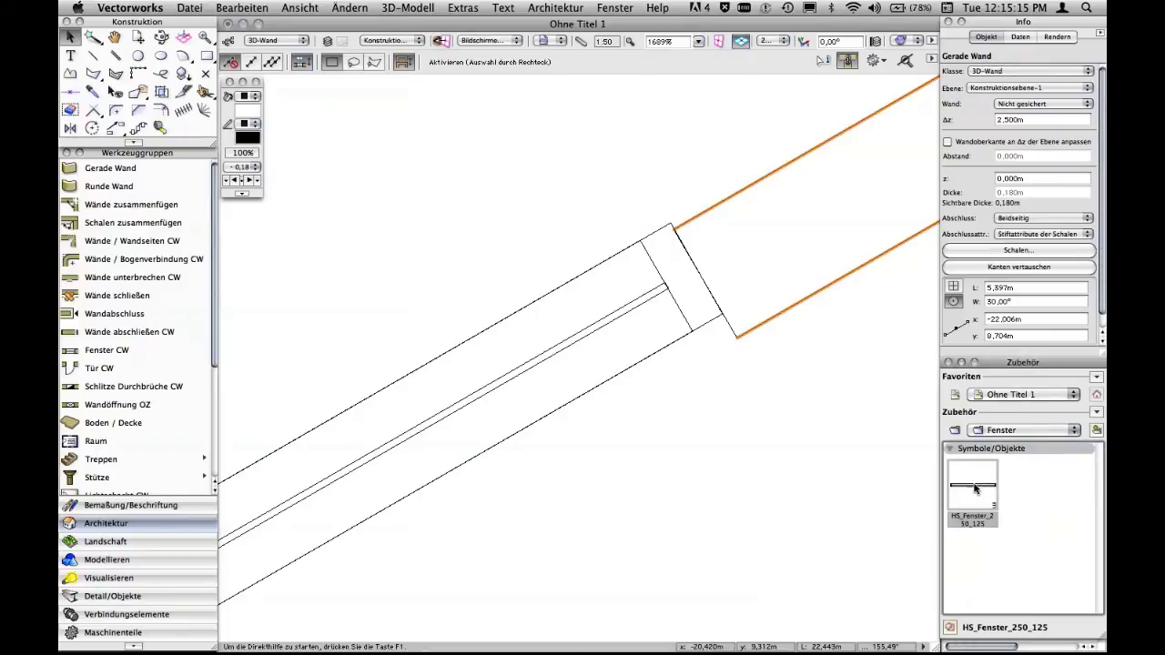
{"action": "right_click", "coordinate": [974, 457]}
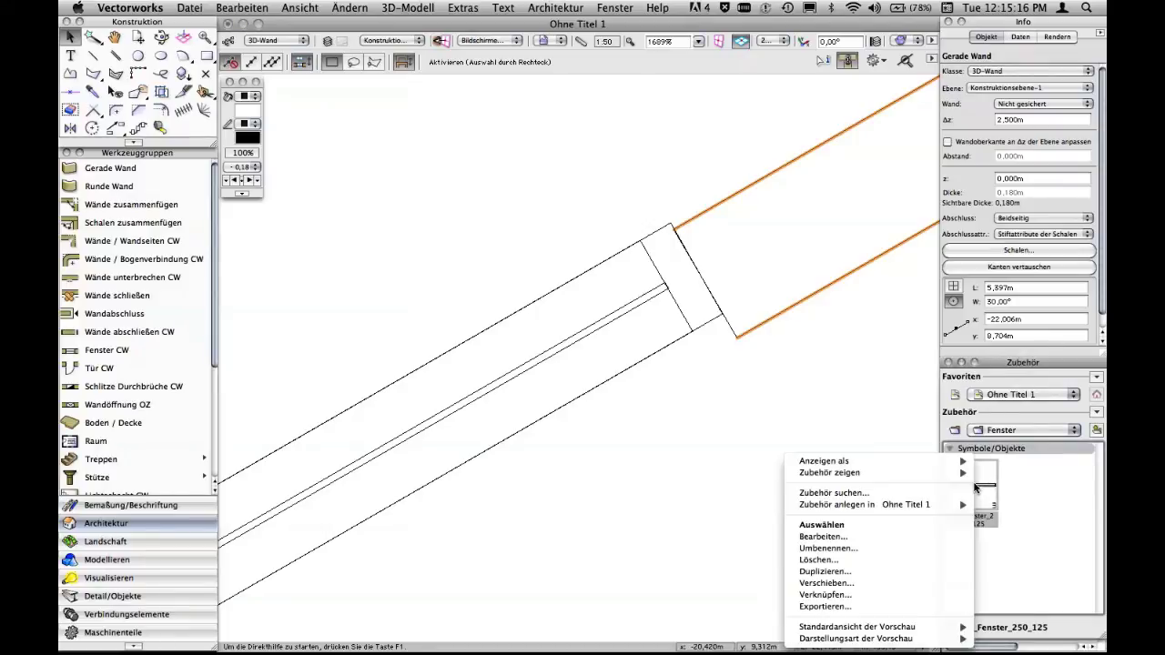
{"action": "left_click", "coordinate": [842, 538]}
{"action": "left_click", "coordinate": [723, 336]}
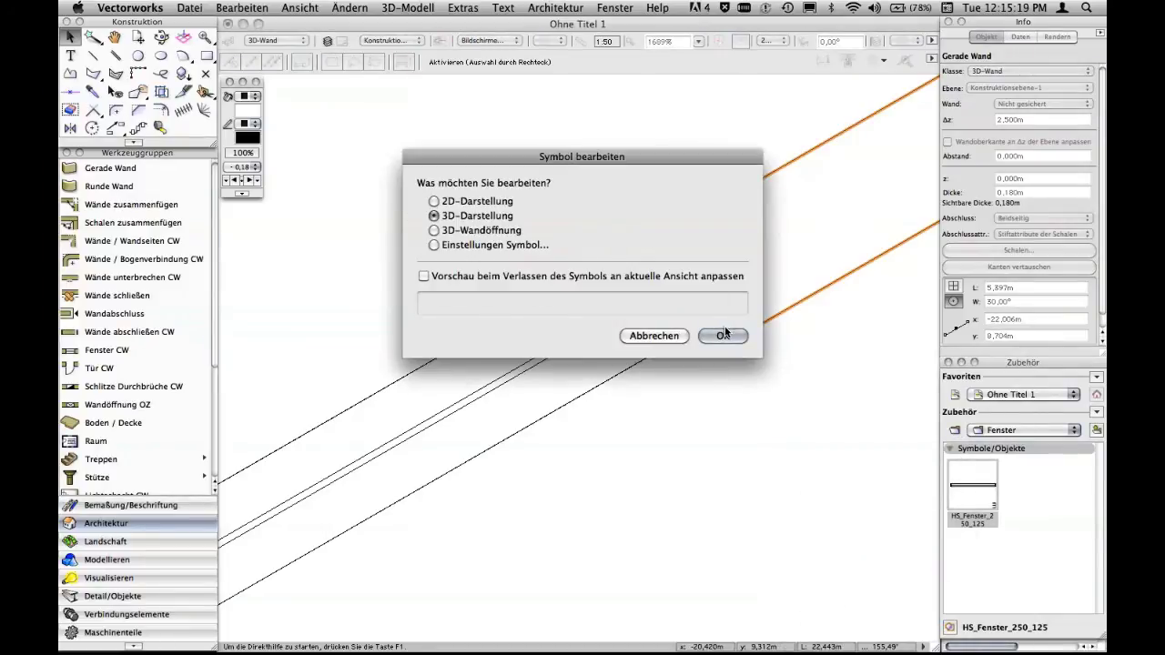
Set the Δz depth of the window frame solid to 0,180 m
{"action": "scroll", "coordinate": [654, 300], "scroll_direction": "down", "scroll_amount": 3}
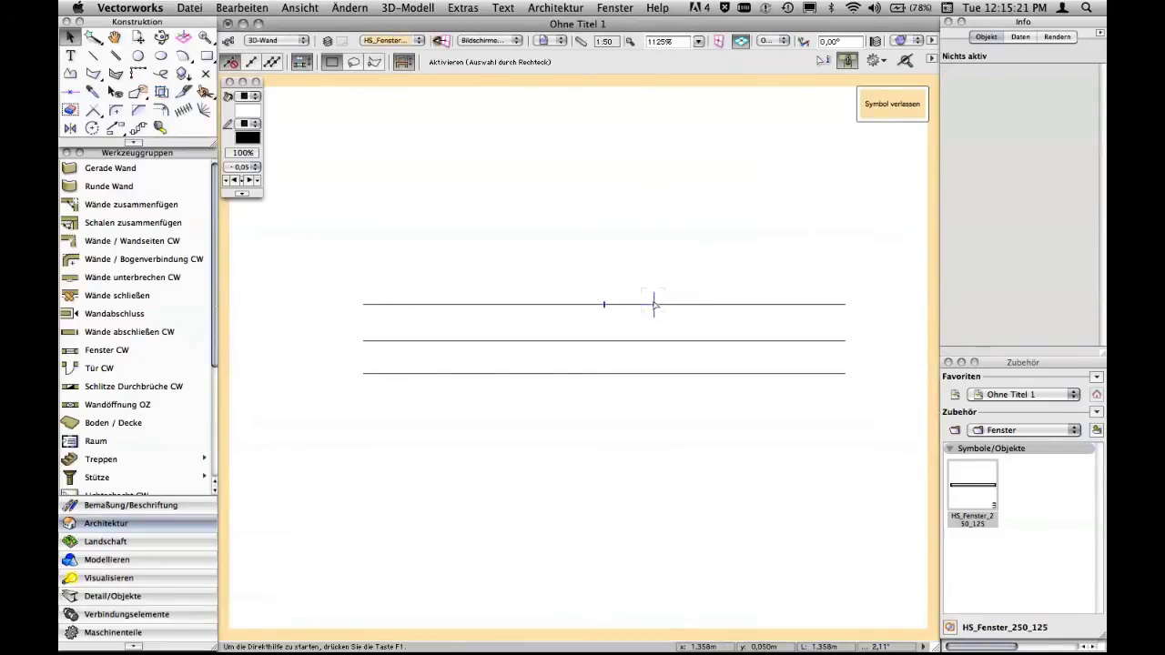
{"action": "scroll", "coordinate": [656, 304], "scroll_direction": "up", "scroll_amount": 2}
{"action": "left_click", "coordinate": [656, 305]}
{"action": "left_click", "coordinate": [991, 132]}
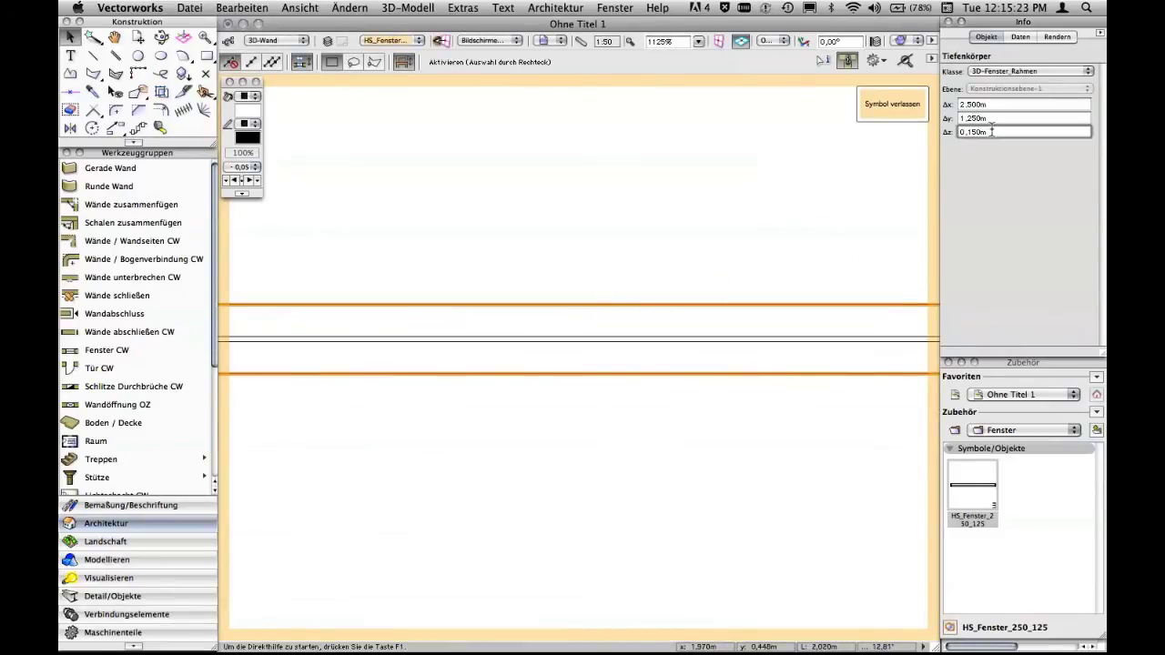
{"action": "key", "text": "BackSpace"}
{"action": "key", "text": "Return"}
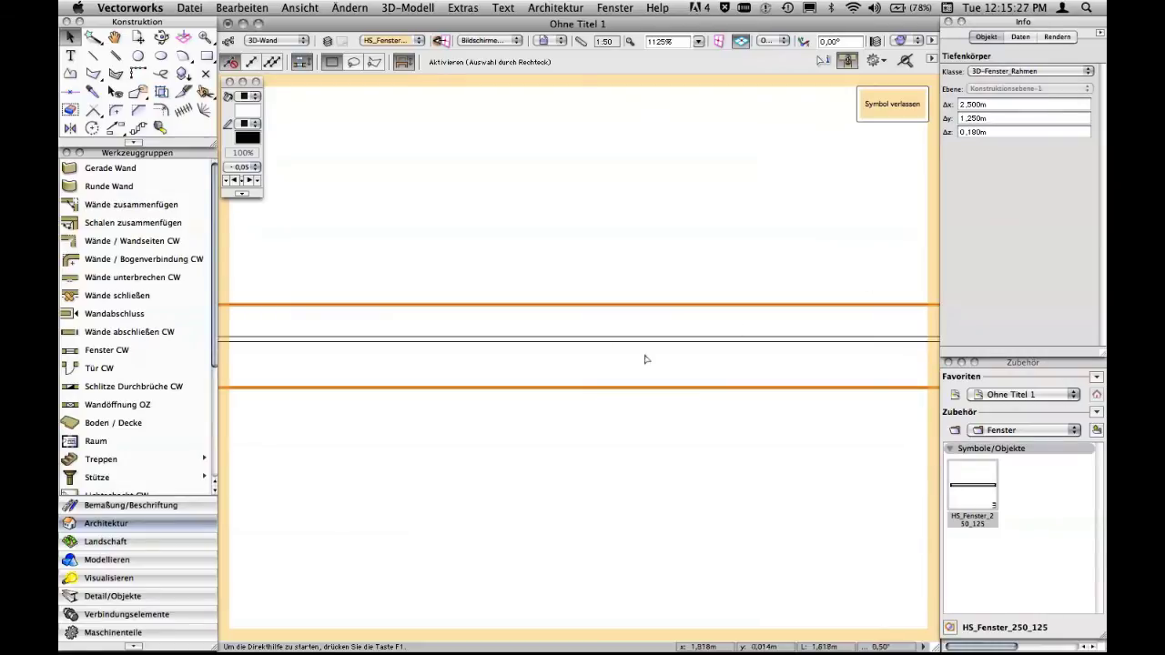
Move the glass pane to the middle of the frame's depth and leave the symbol
{"action": "middle_click_drag", "start_coordinate": [645, 356], "coordinate": [811, 325]}
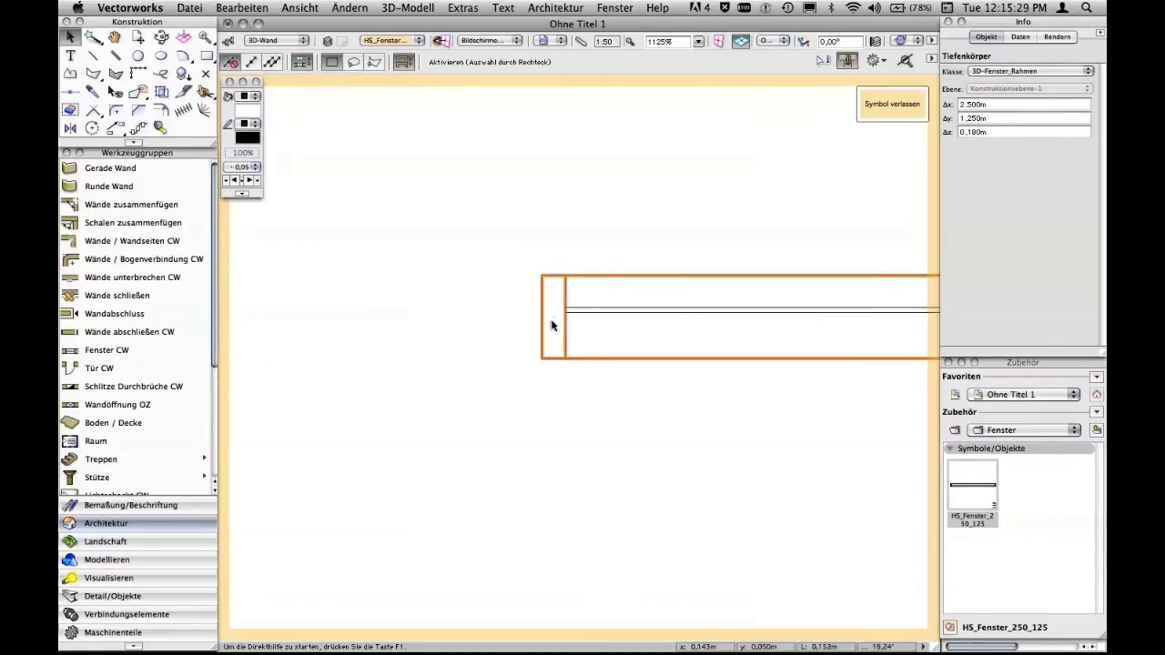
{"action": "left_click", "coordinate": [580, 317]}
{"action": "scroll", "coordinate": [560, 320], "scroll_direction": "up", "scroll_amount": 5}
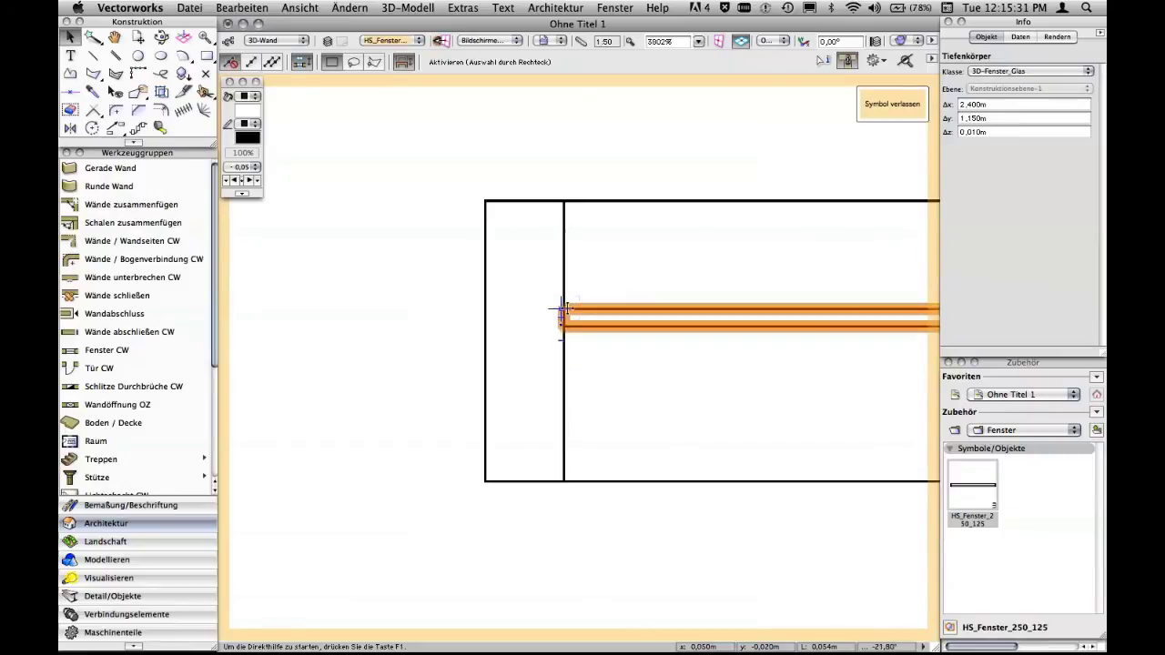
{"action": "left_click_drag", "start_coordinate": [549, 326], "coordinate": [554, 383]}
{"action": "left_click", "coordinate": [910, 103]}
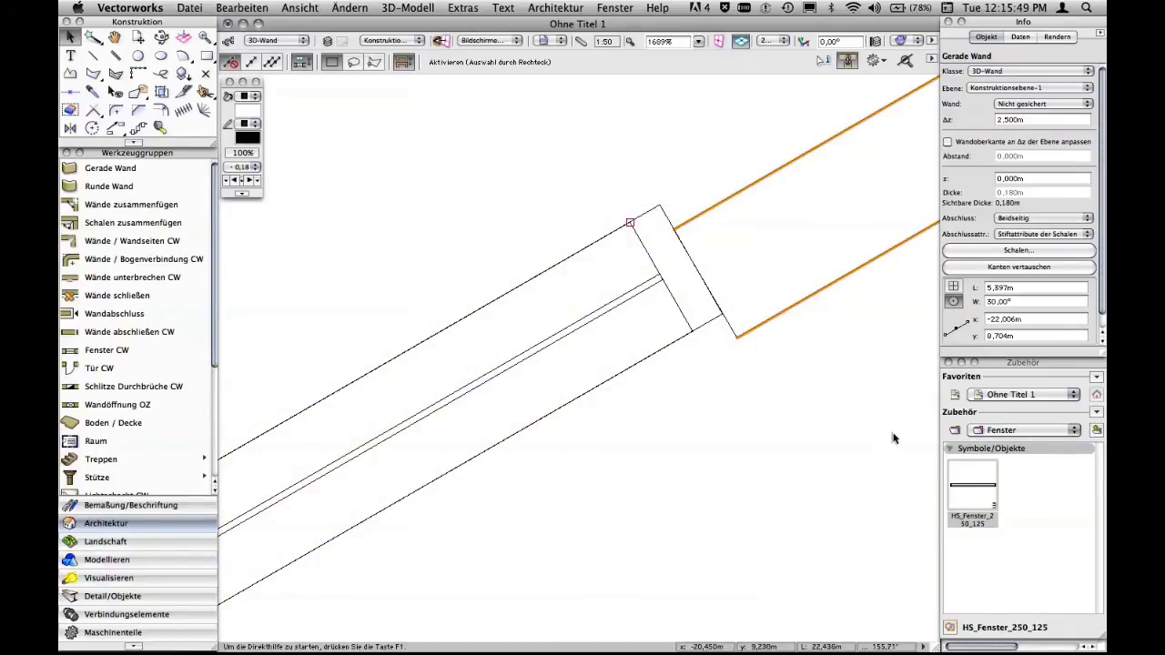
Open the symbol HS_Fenster_250_125 from the resources for editing its 3D representation and bring the whole window into view
{"action": "right_click", "coordinate": [974, 485]}
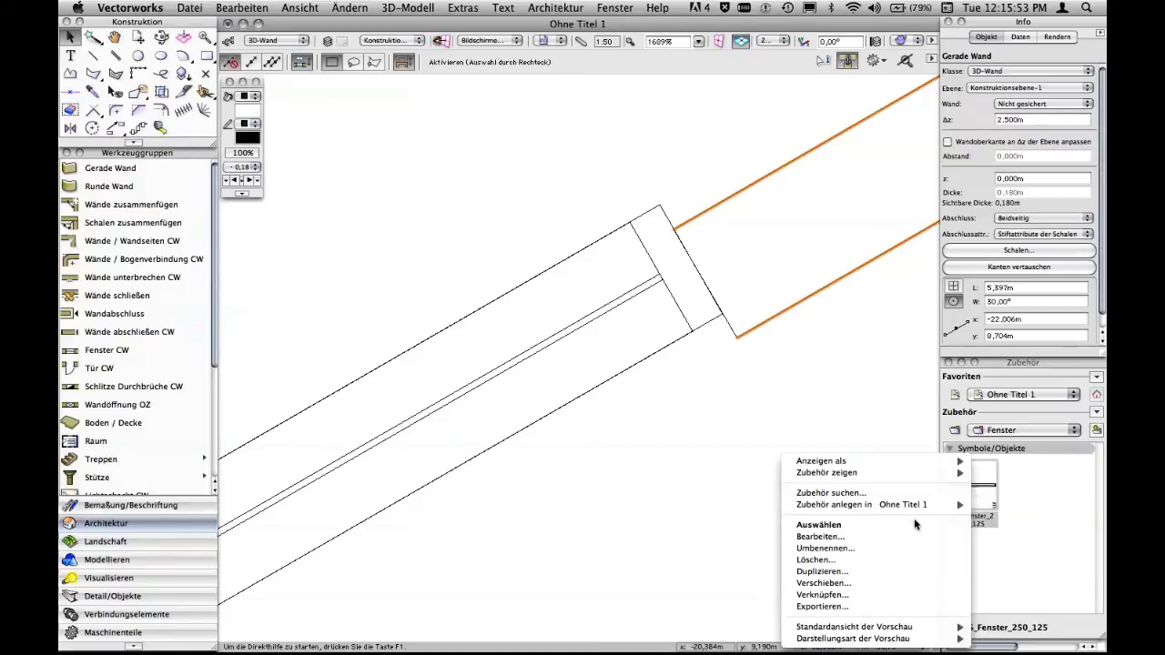
{"action": "left_click", "coordinate": [883, 536]}
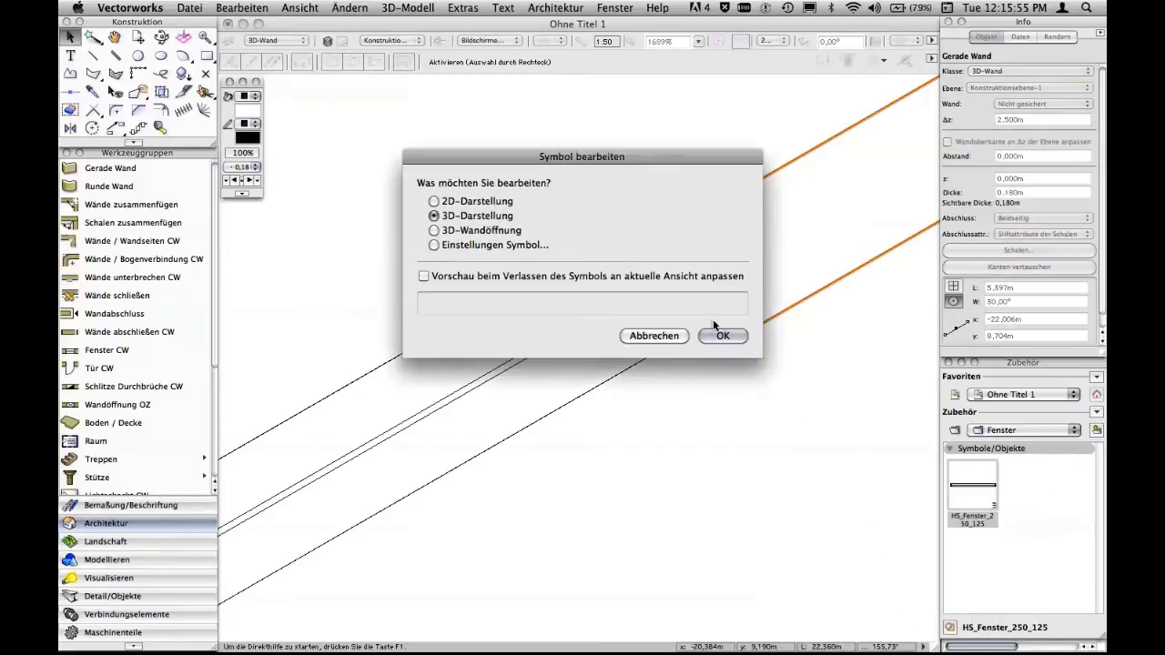
{"action": "left_click", "coordinate": [723, 335]}
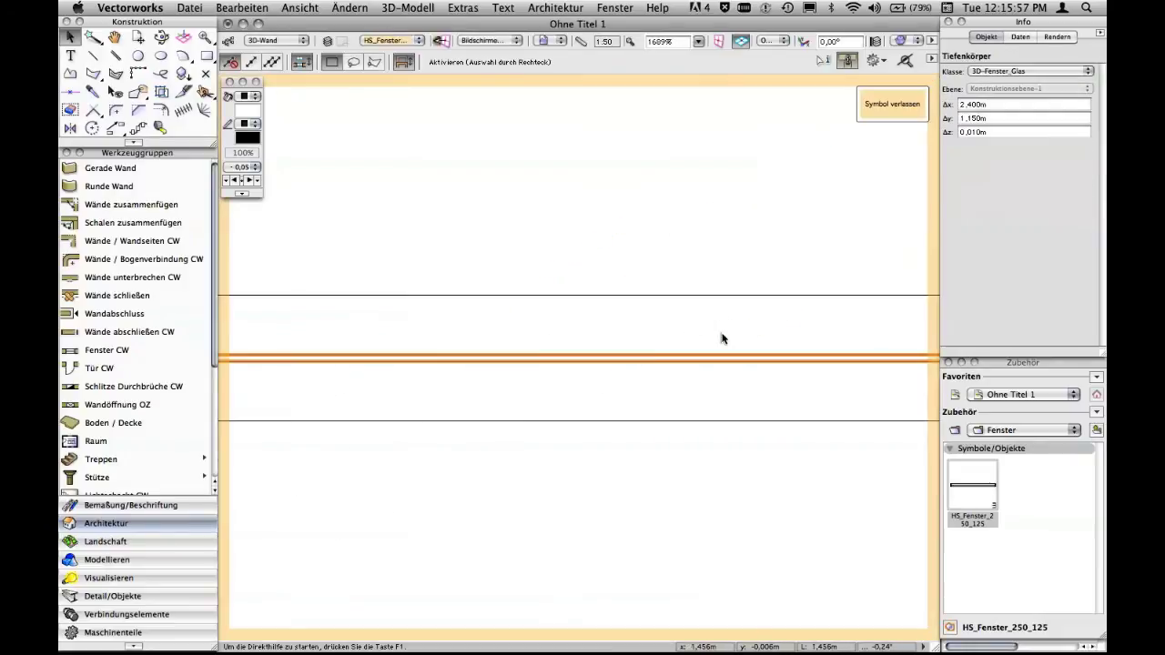
{"action": "scroll", "coordinate": [729, 337], "scroll_direction": "down", "scroll_amount": 5}
{"action": "key", "text": "space"}
{"action": "left_click_drag", "start_coordinate": [807, 306], "coordinate": [637, 320]}
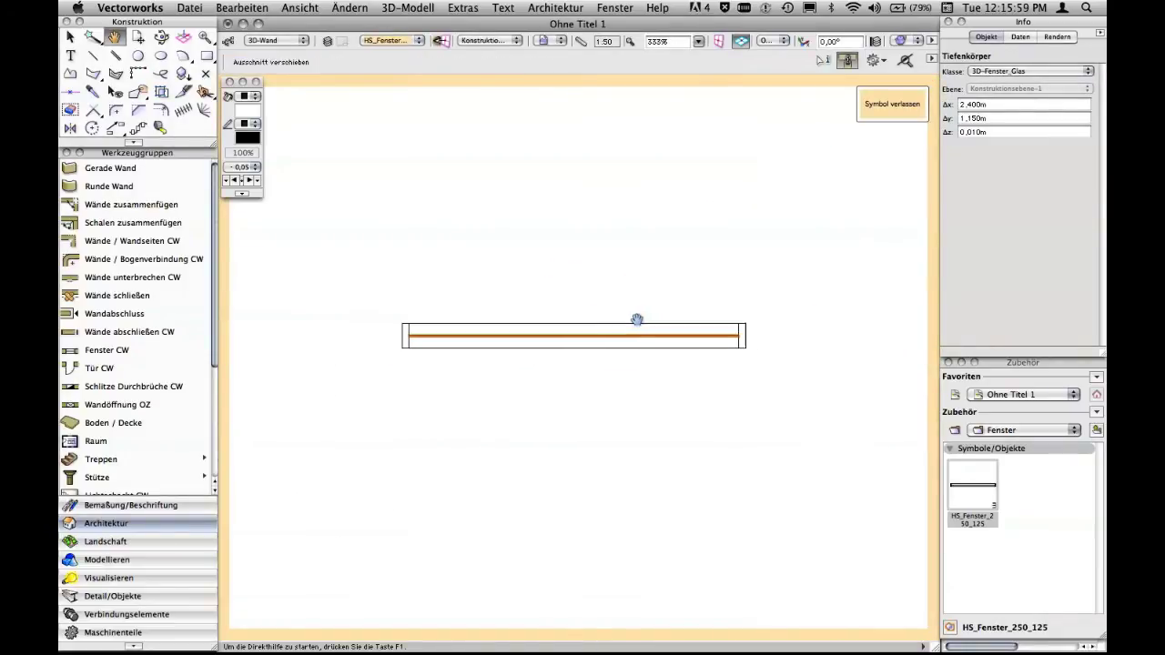
Select the frame and glass solids together, move them by Δy 0,05 m and leave the symbol
{"action": "left_click_drag", "start_coordinate": [406, 300], "coordinate": [800, 383]}
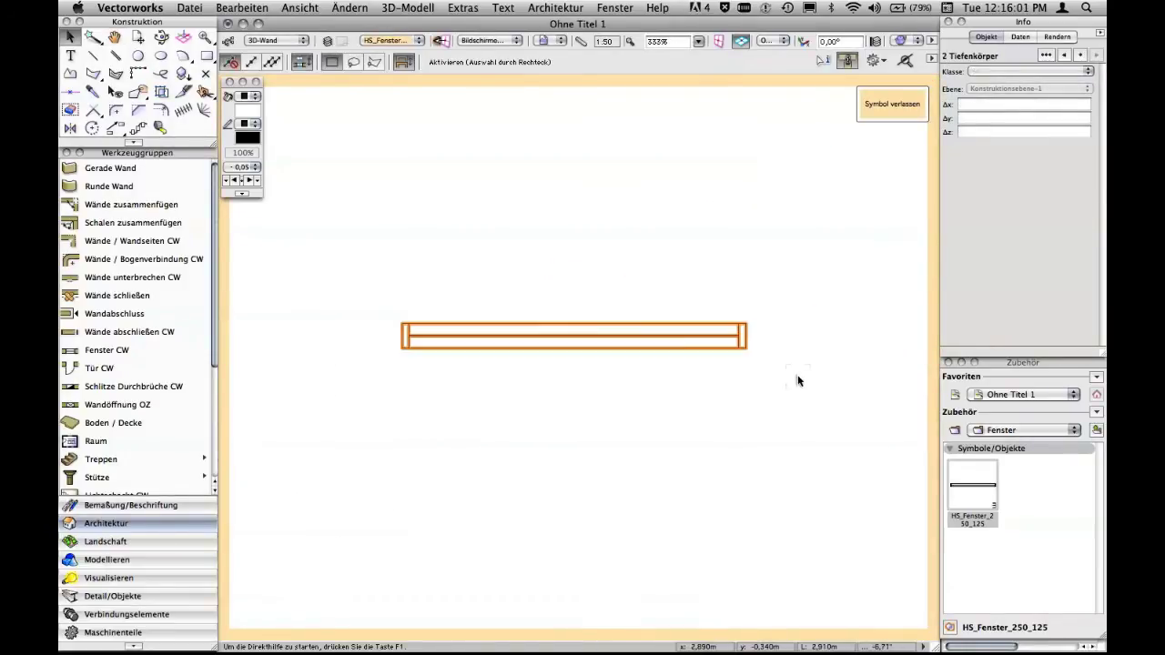
{"action": "key", "text": "super+m"}
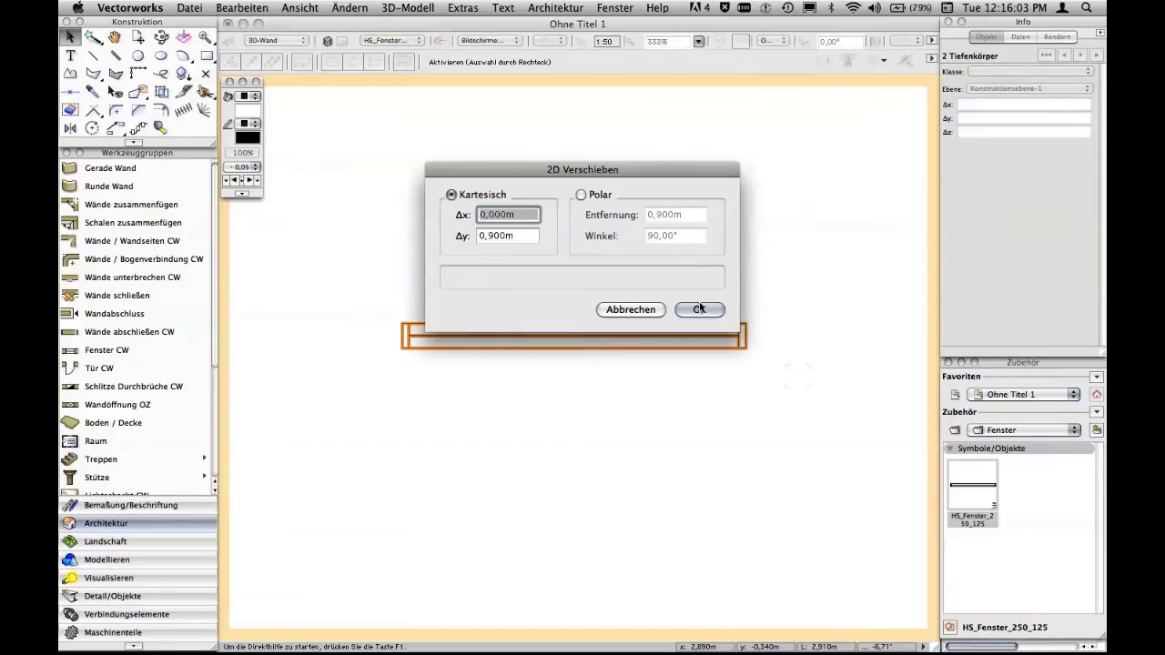
{"action": "left_click", "coordinate": [520, 237]}
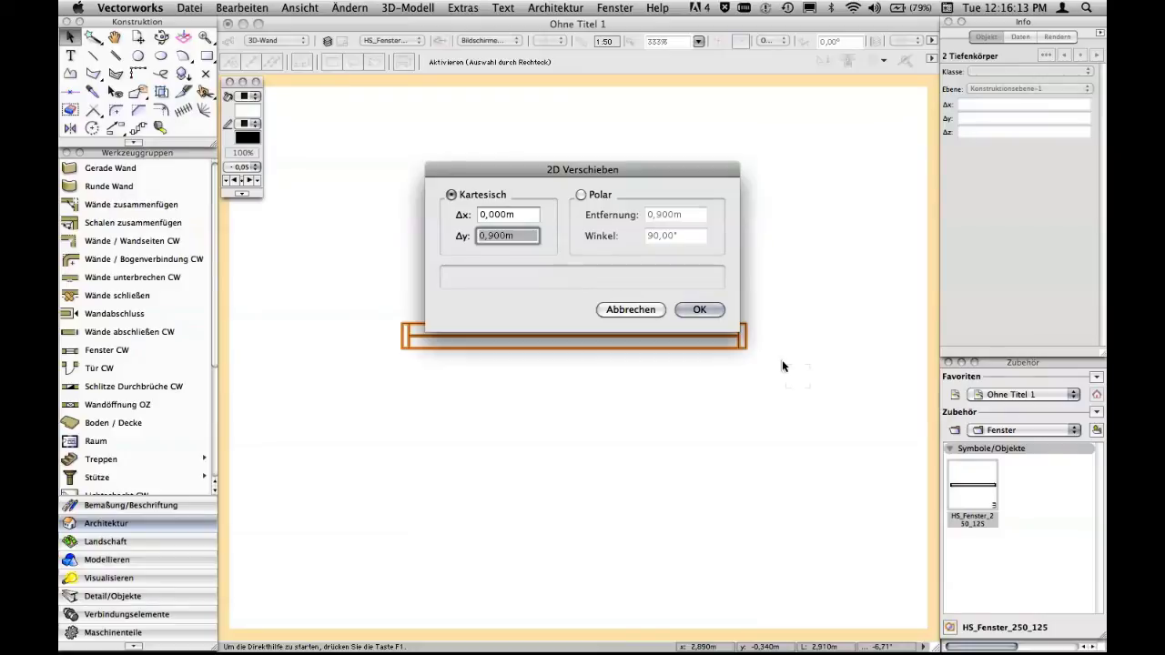
{"action": "type", "text": ",05"}
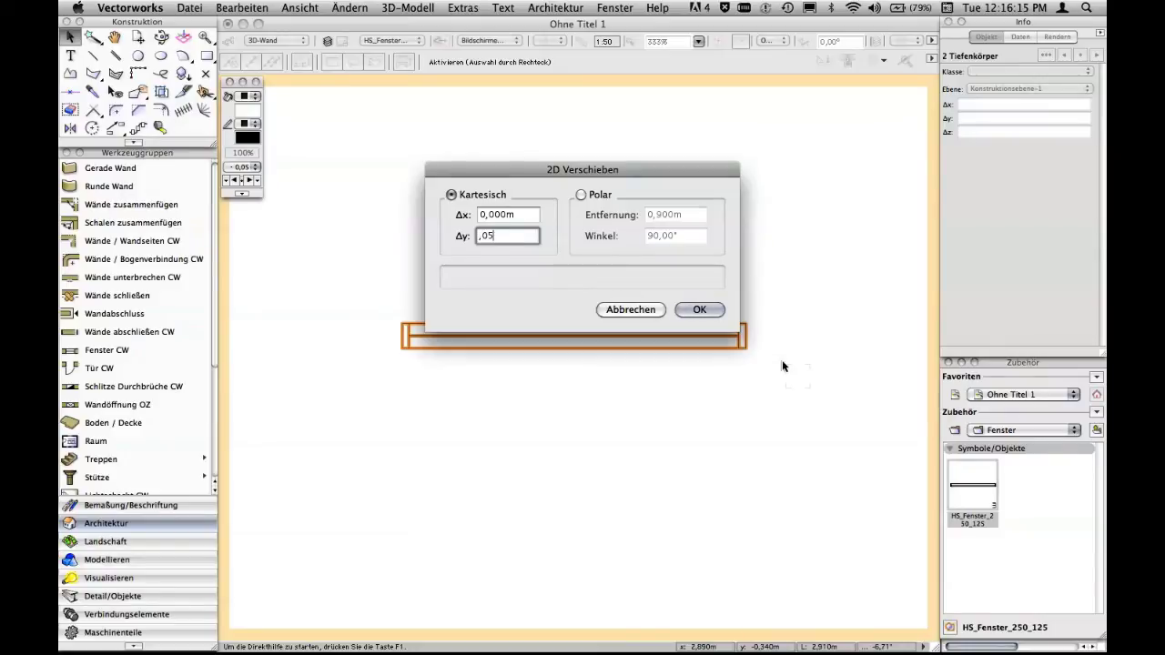
{"action": "key", "text": "Return"}
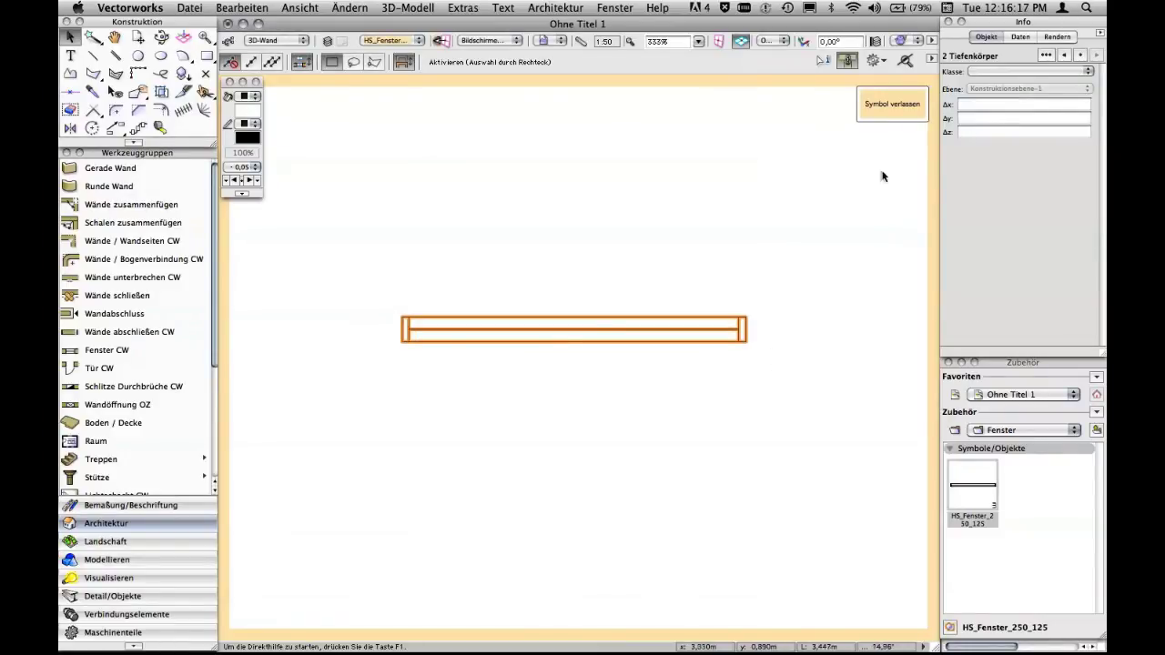
{"action": "left_click", "coordinate": [894, 106]}
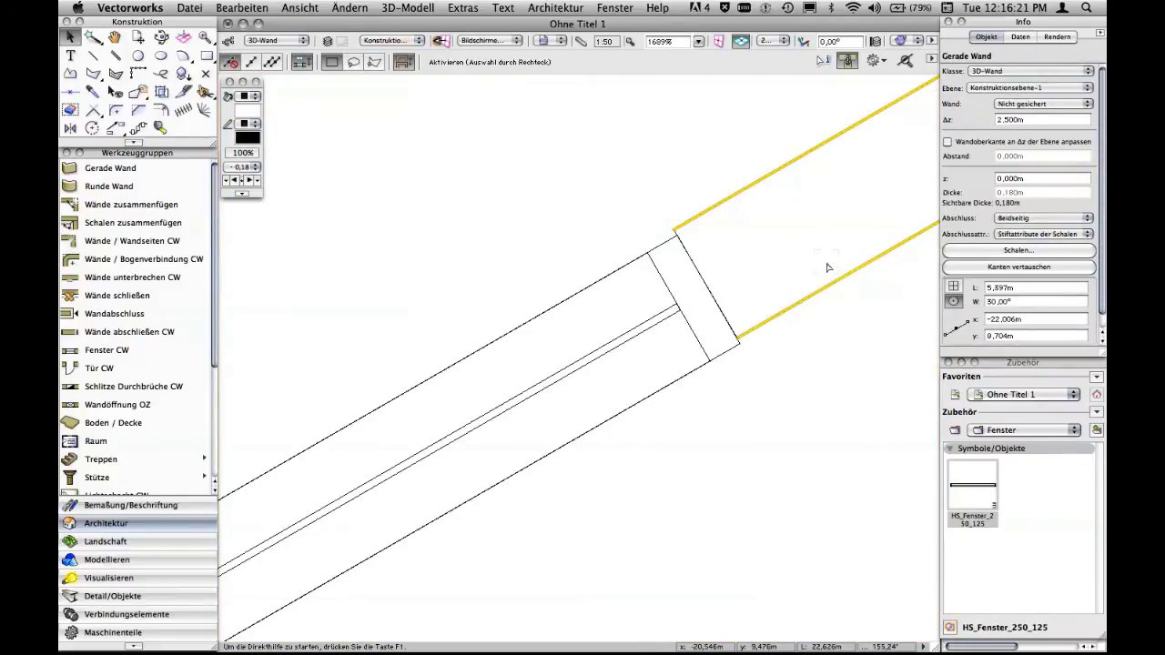
Reopen the window symbol's 3D representation, move both solids by Δy -0,030 m and leave the symbol
{"action": "right_click", "coordinate": [983, 498]}
{"action": "left_click", "coordinate": [830, 537]}
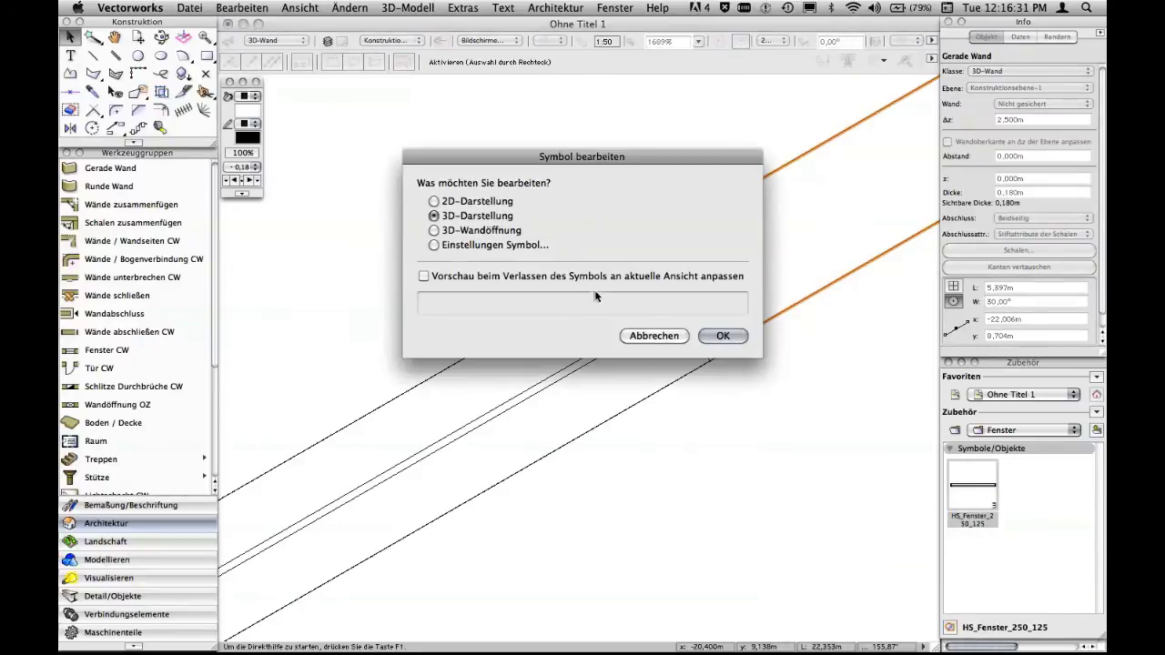
{"action": "left_click", "coordinate": [727, 336]}
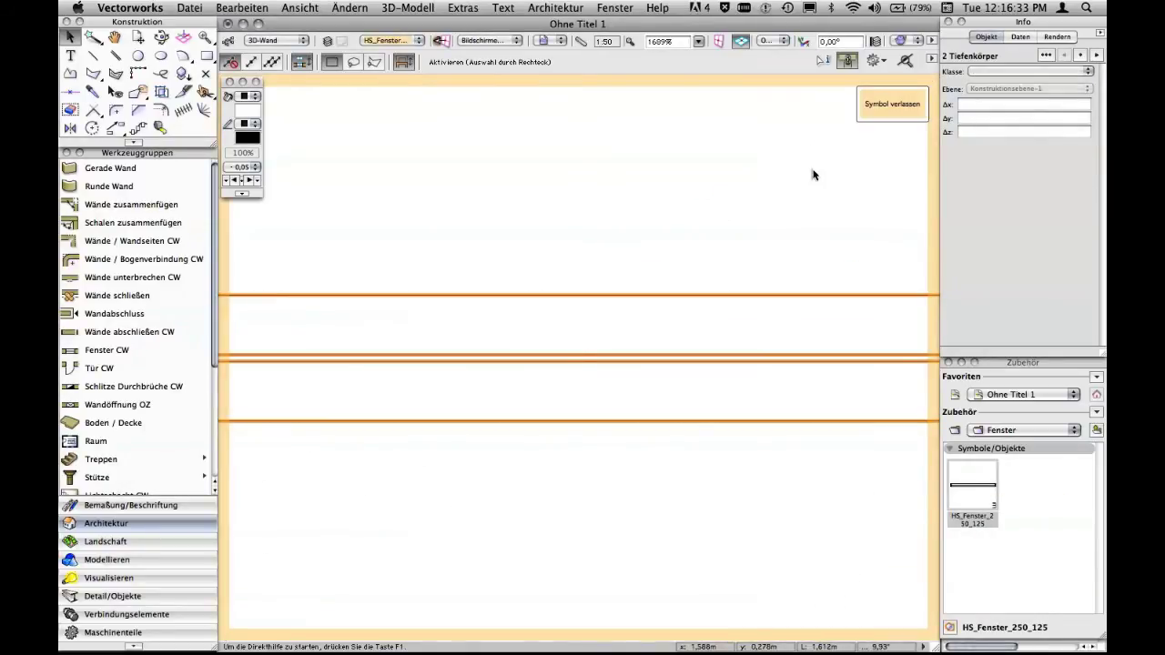
{"action": "key", "text": "super+m"}
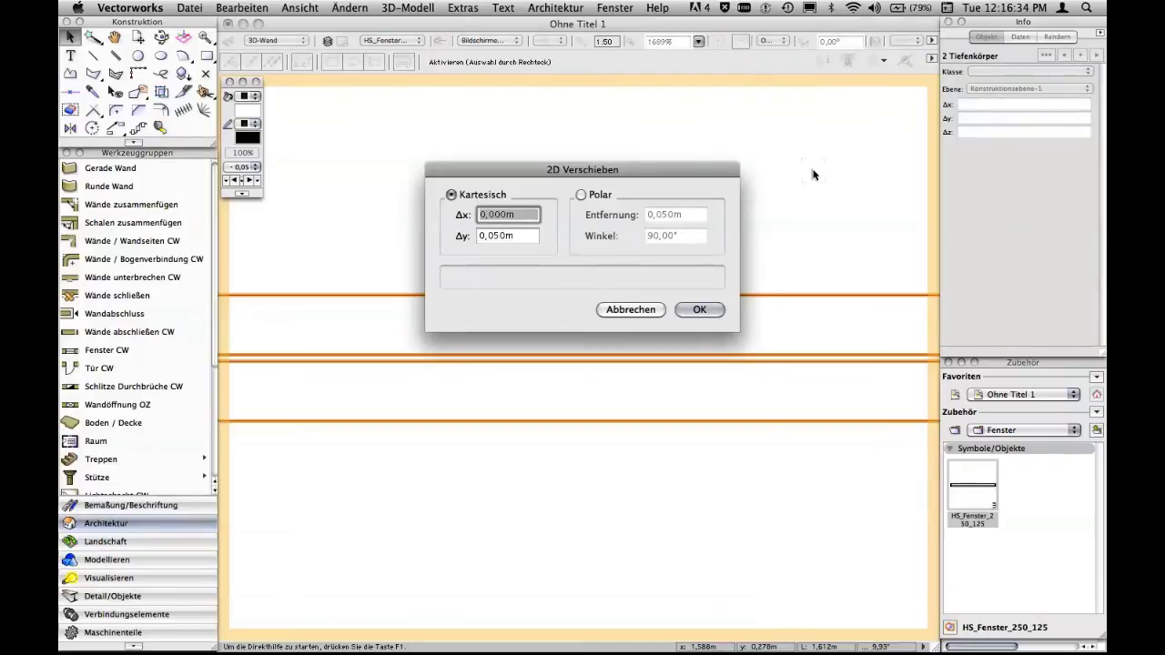
{"action": "left_click", "coordinate": [485, 236]}
{"action": "type", "text": "-"}
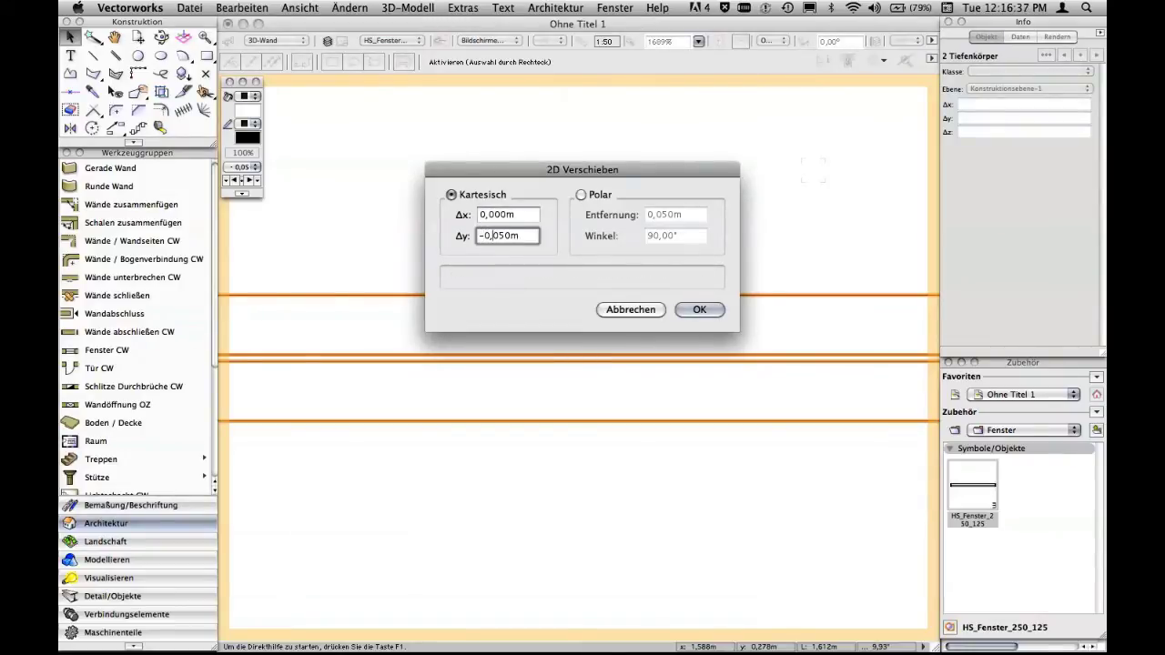
{"action": "key", "text": "Return"}
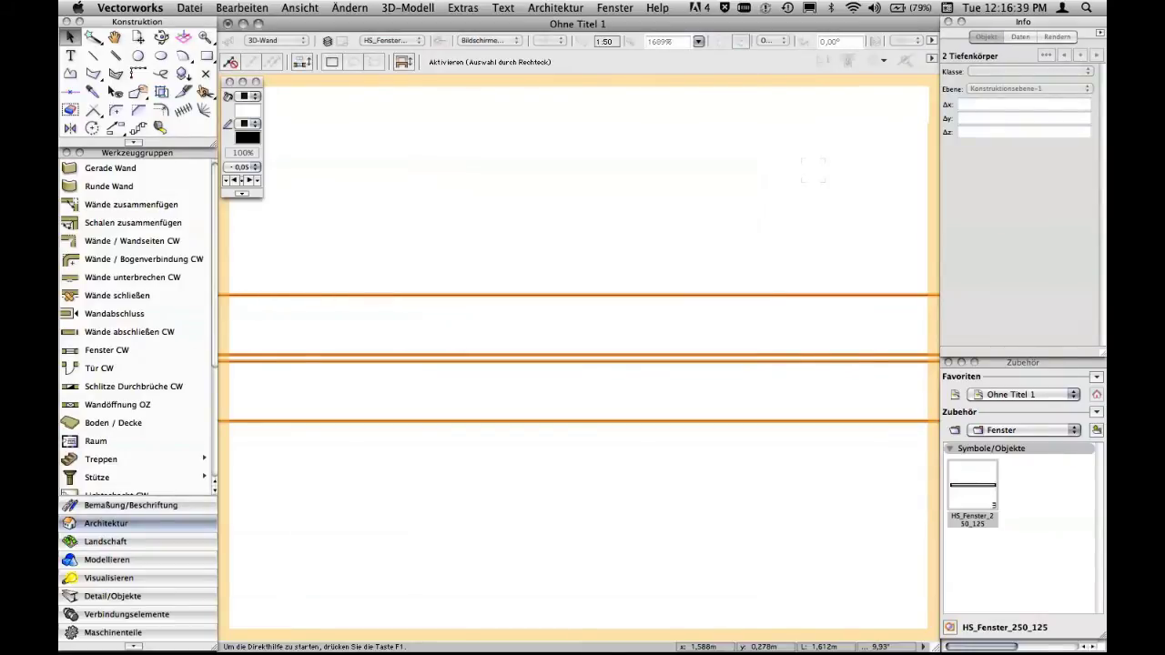
{"action": "left_click", "coordinate": [901, 105]}
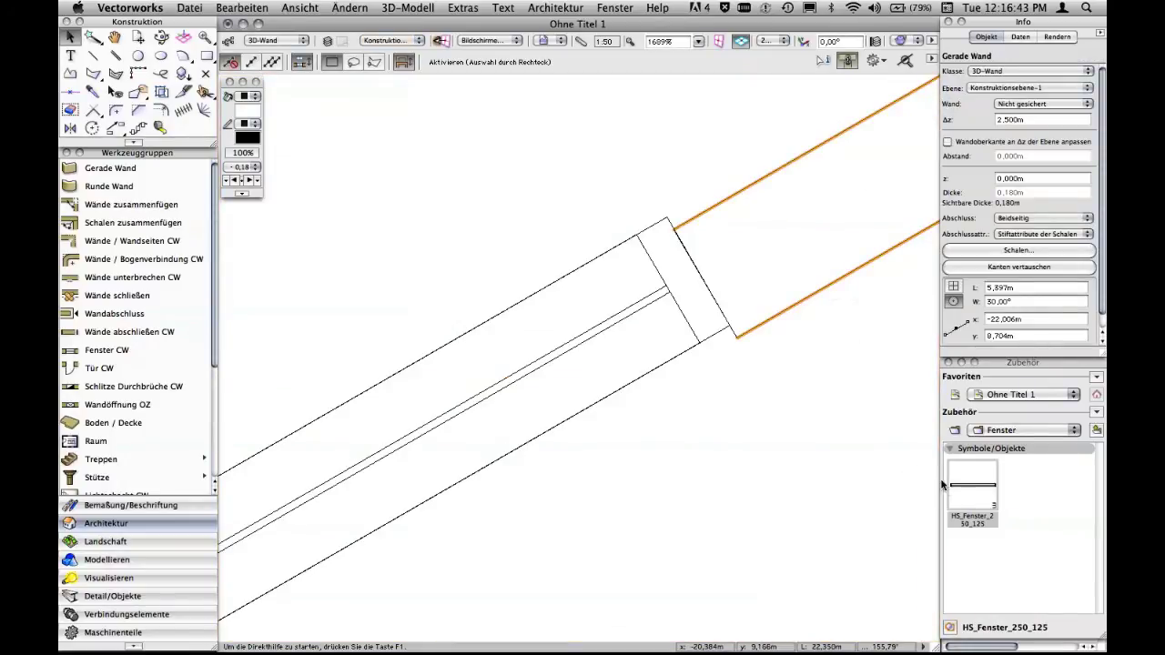
Edit the window symbol's 3D representation again, move both solids by Δy 0,010 m and leave the symbol
{"action": "right_click", "coordinate": [968, 485]}
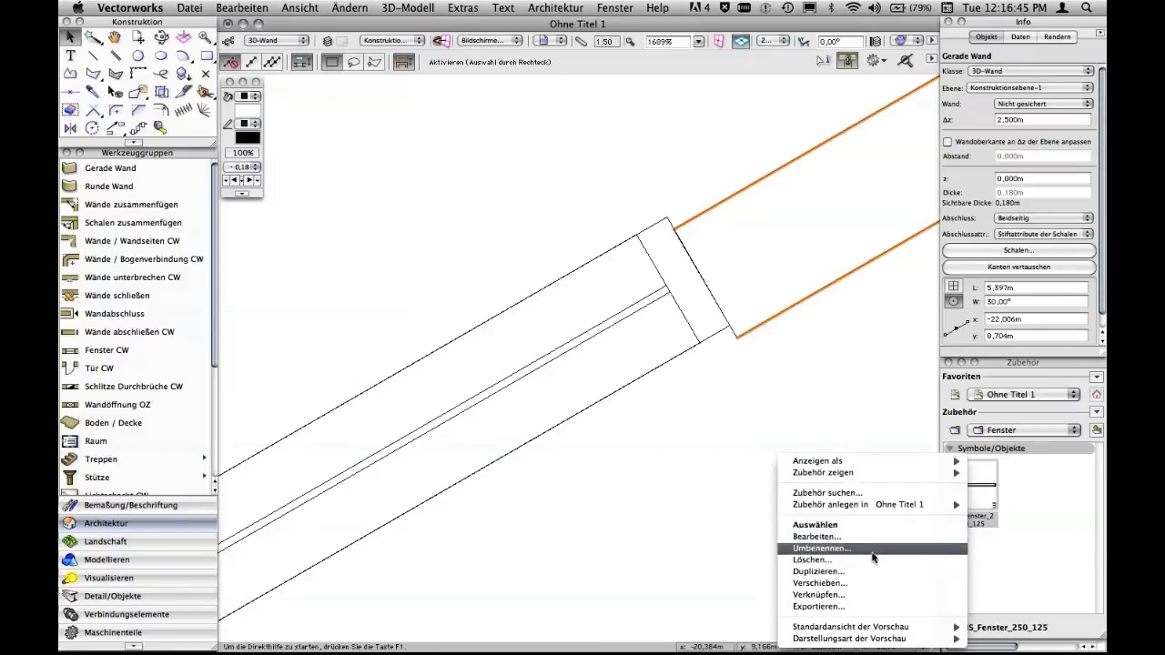
{"action": "left_click", "coordinate": [872, 546]}
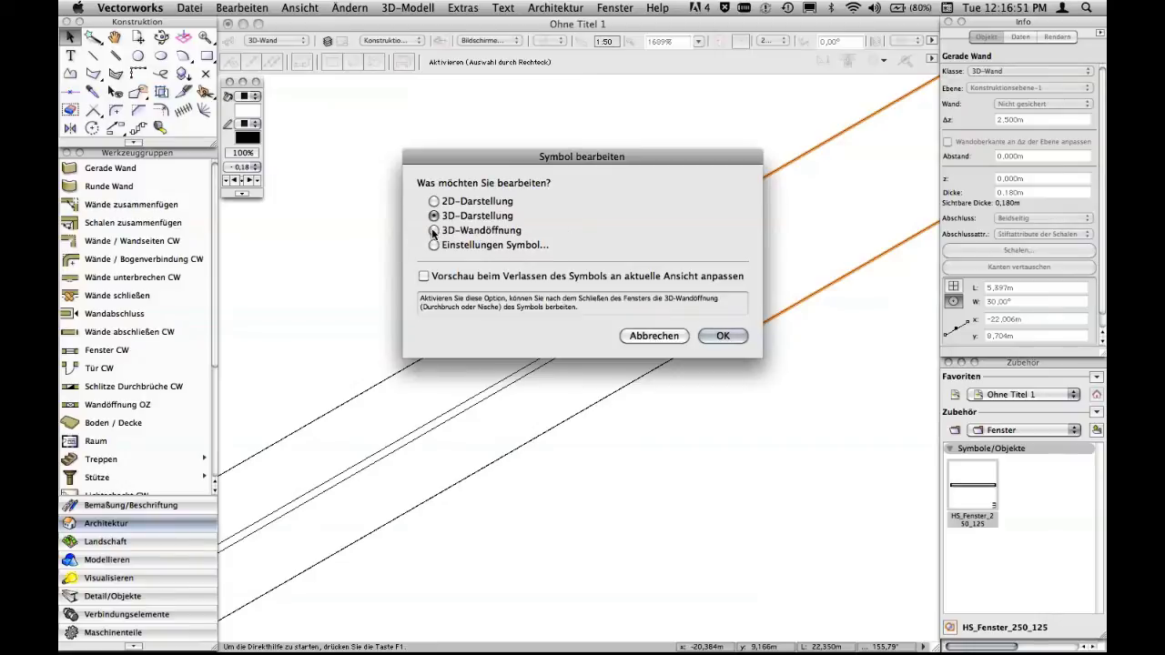
{"action": "left_click", "coordinate": [721, 336]}
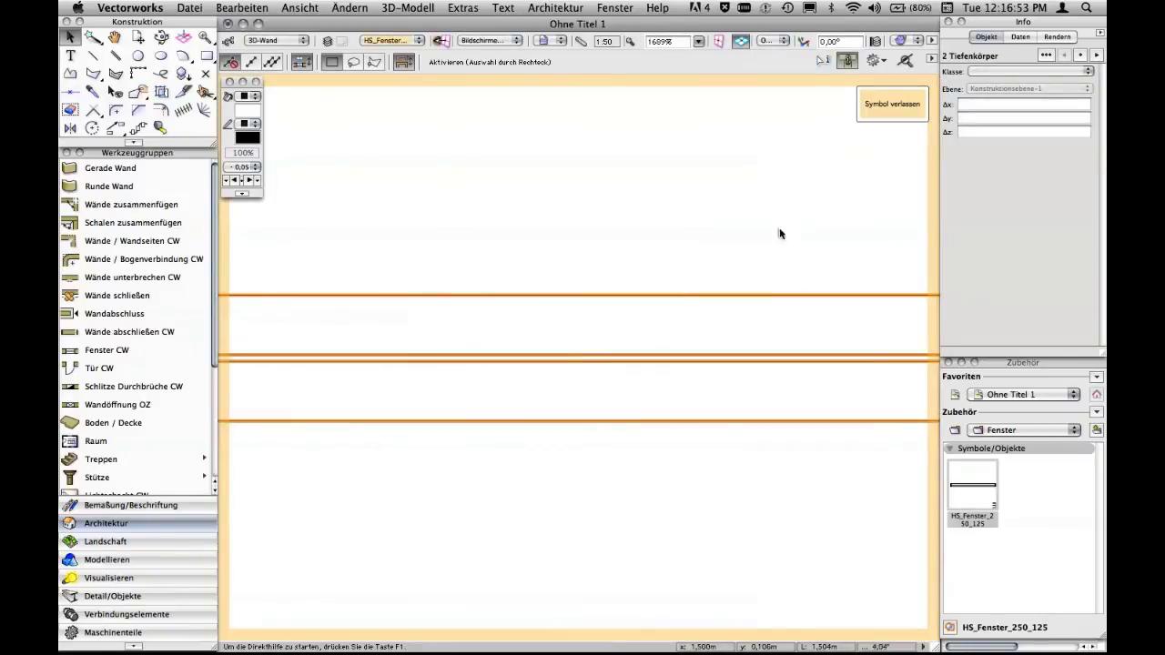
{"action": "key", "text": "super+m"}
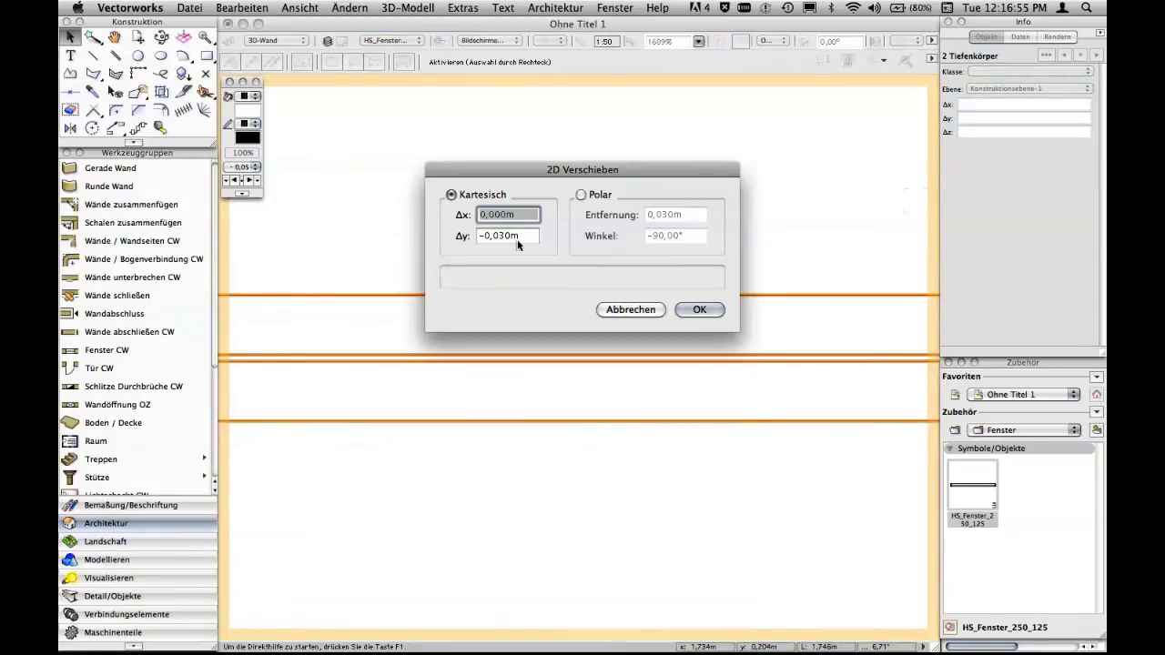
{"action": "left_click", "coordinate": [482, 236]}
{"action": "key", "text": "BackSpace"}
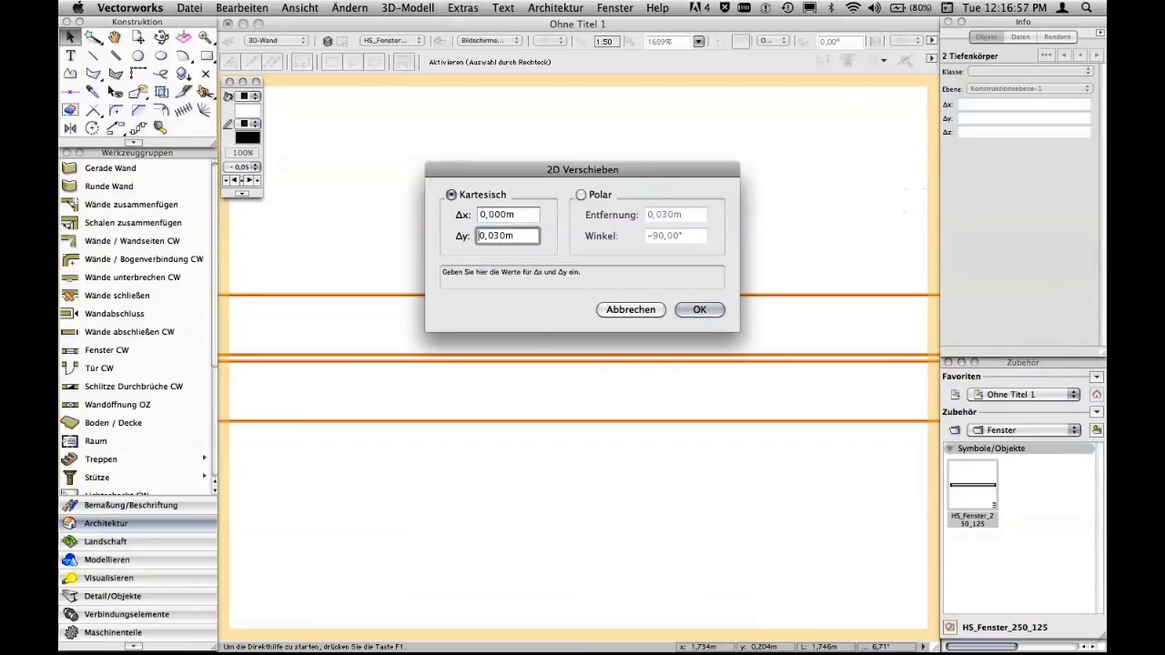
{"action": "key", "text": "Return"}
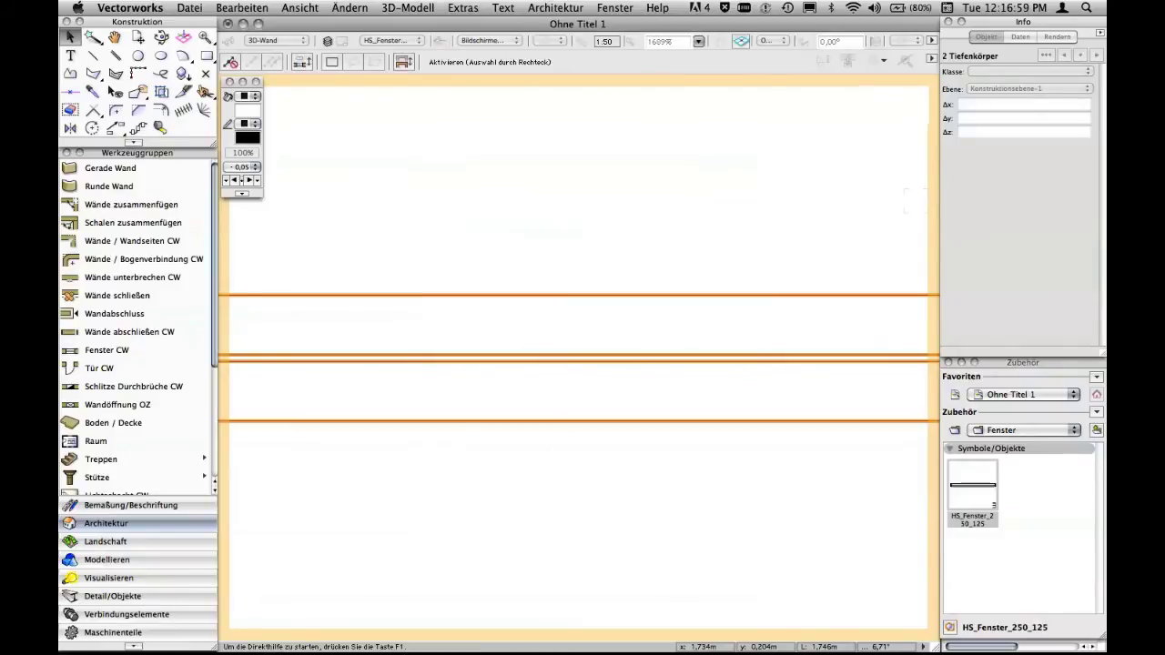
{"action": "left_click", "coordinate": [889, 106]}
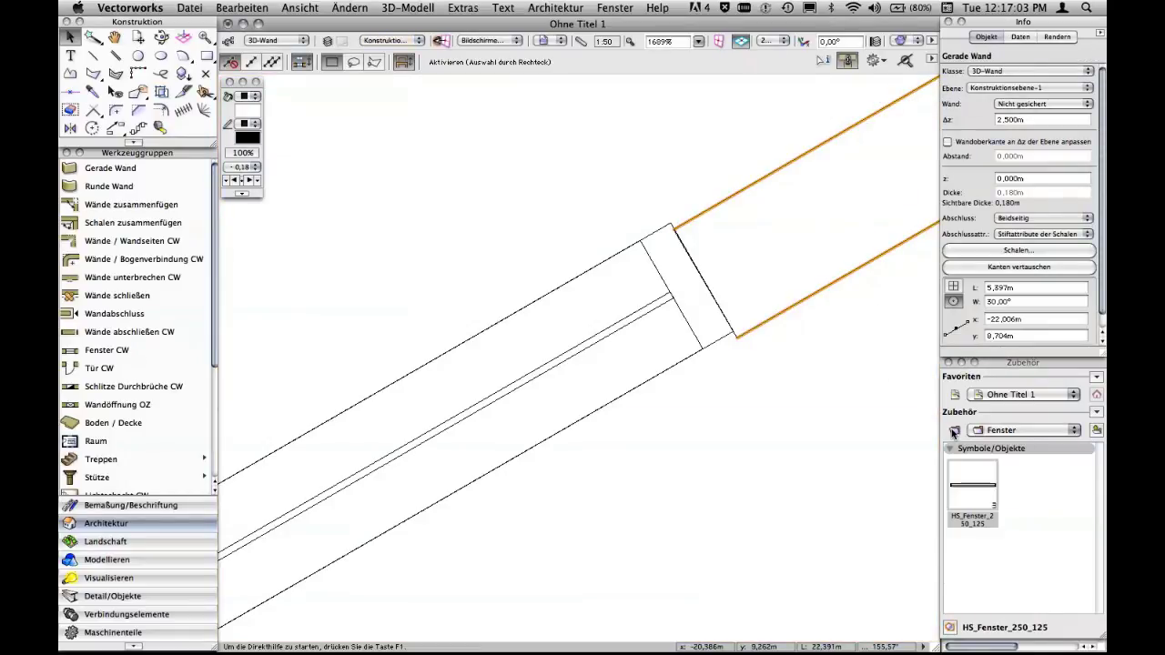
Move the frame and glass in the symbol's 3D representation by another Δy 0,010 m and leave the symbol
{"action": "right_click", "coordinate": [978, 490]}
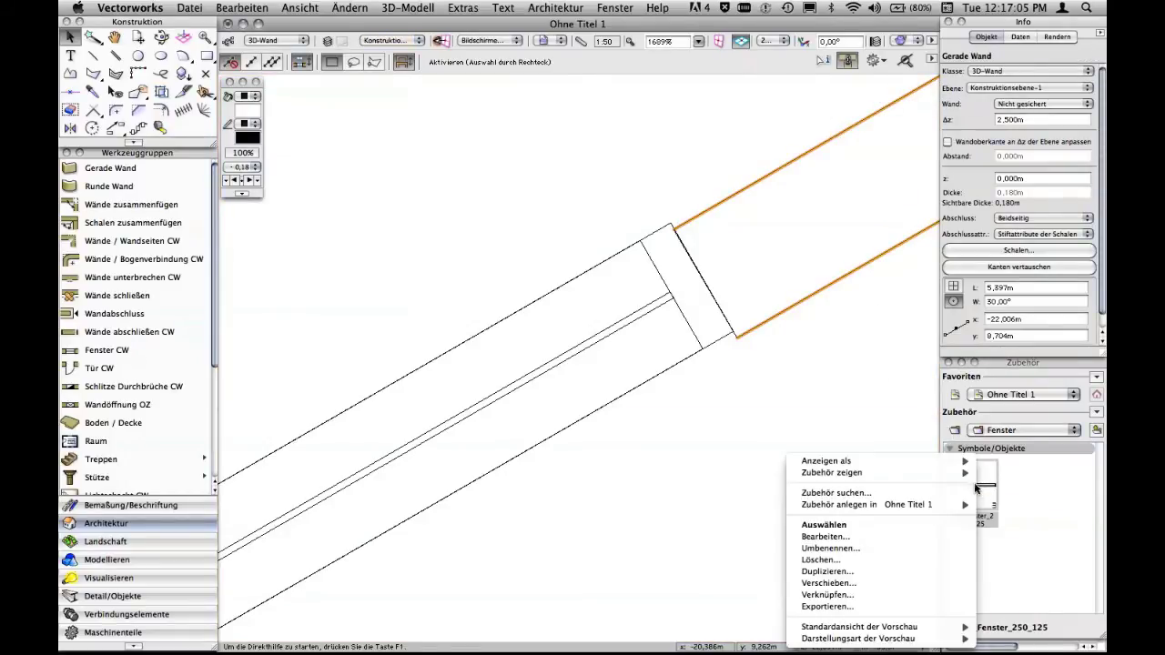
{"action": "left_click", "coordinate": [876, 539]}
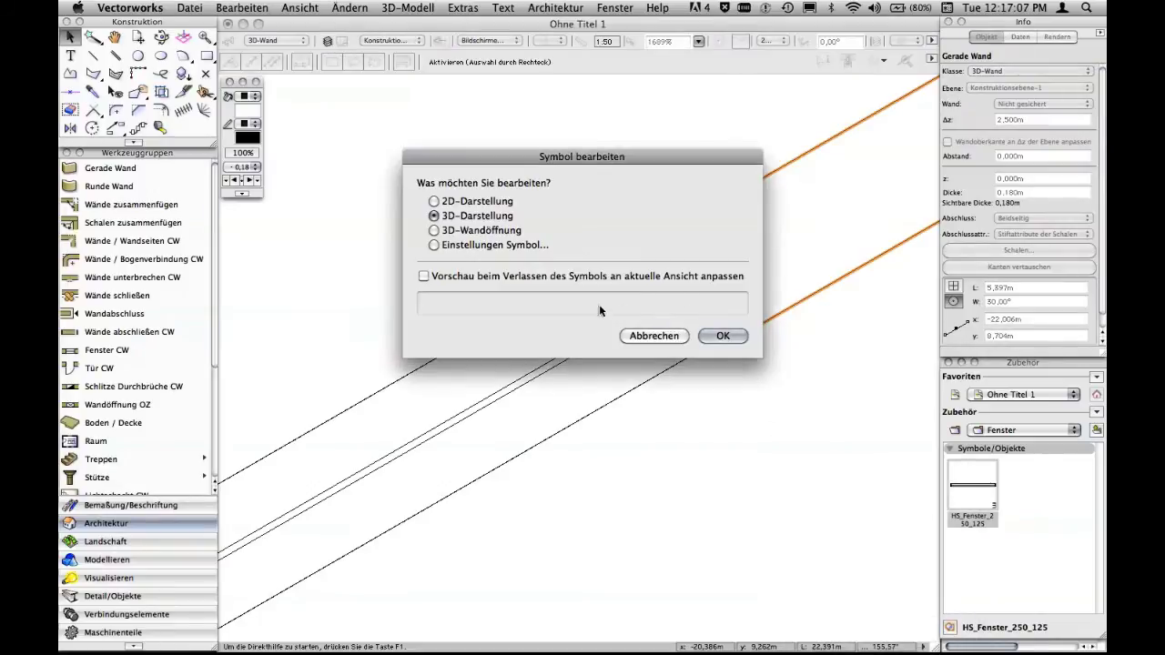
{"action": "left_click", "coordinate": [723, 336]}
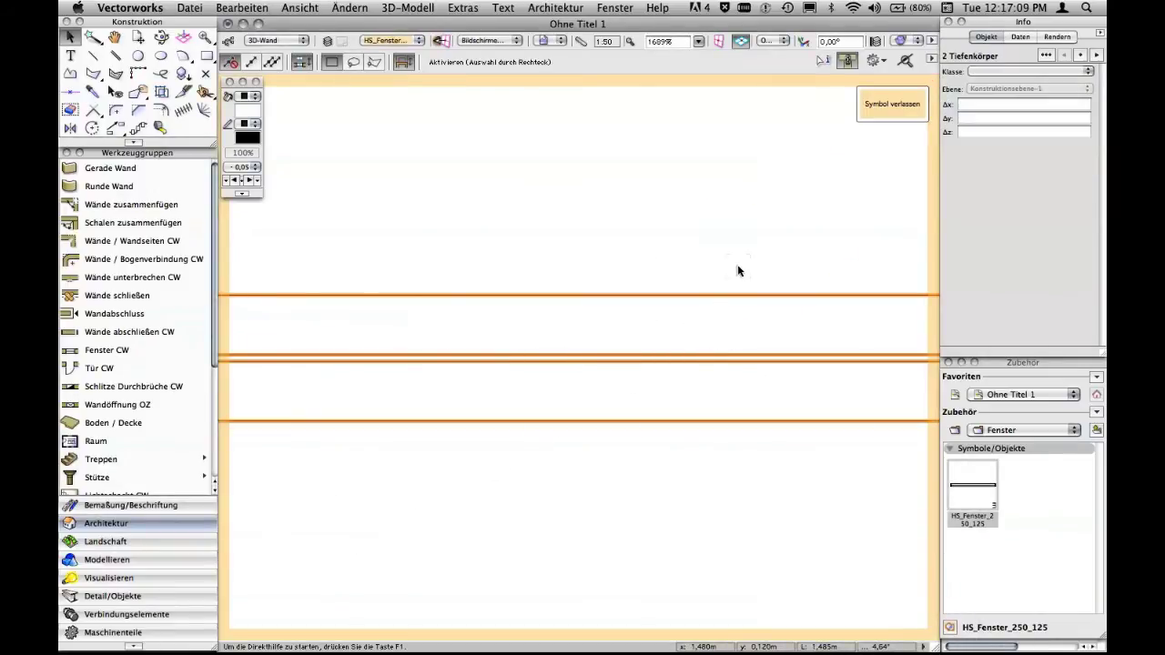
{"action": "key", "text": "super+alt+m"}
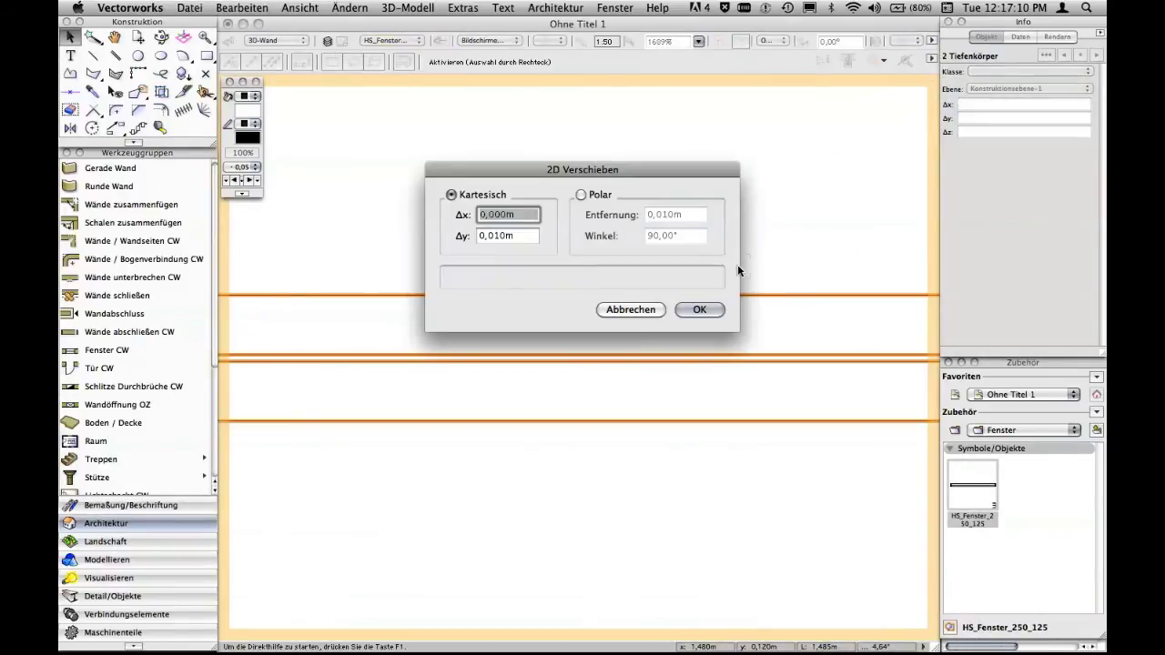
{"action": "left_click", "coordinate": [703, 310]}
{"action": "left_click", "coordinate": [894, 106]}
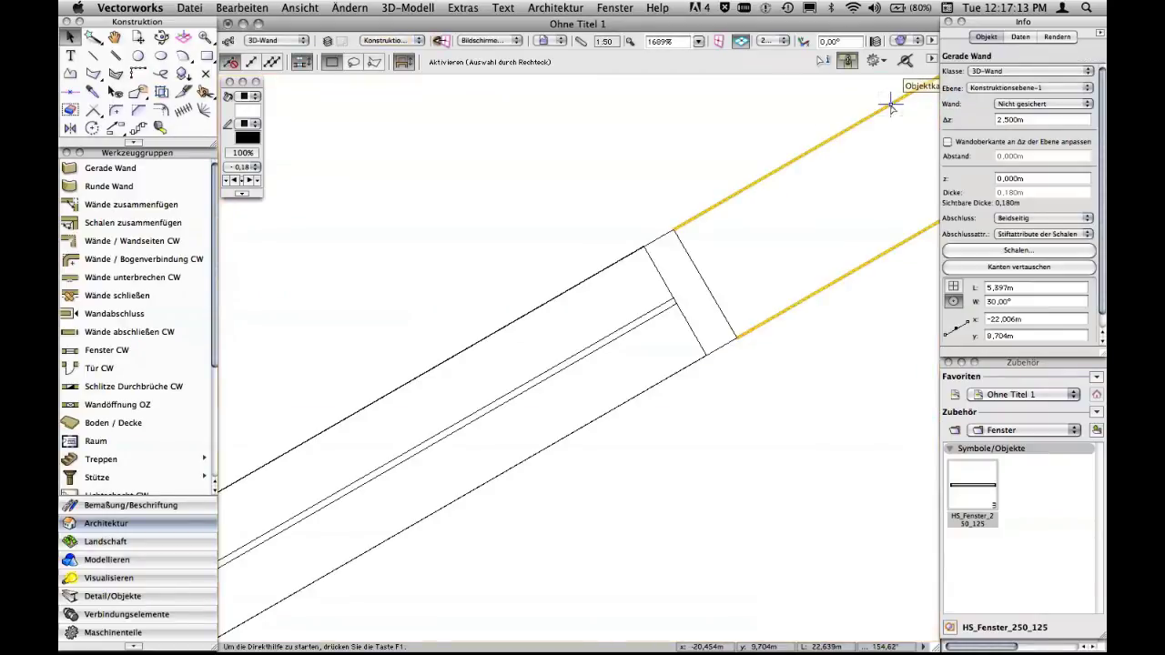
Deselect the wall and examine how the whole window sits within the wall's thickness
{"action": "left_click", "coordinate": [815, 417]}
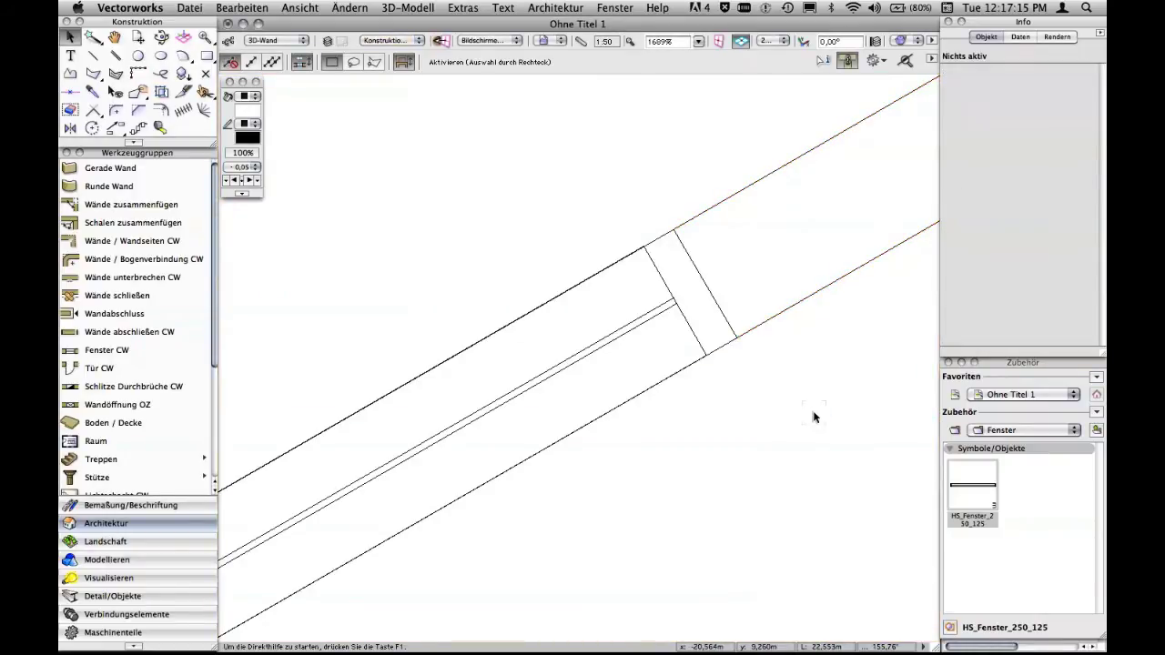
{"action": "scroll", "coordinate": [813, 414], "scroll_direction": "down", "scroll_amount": 3}
{"action": "middle_click_drag", "start_coordinate": [807, 432], "coordinate": [816, 340]}
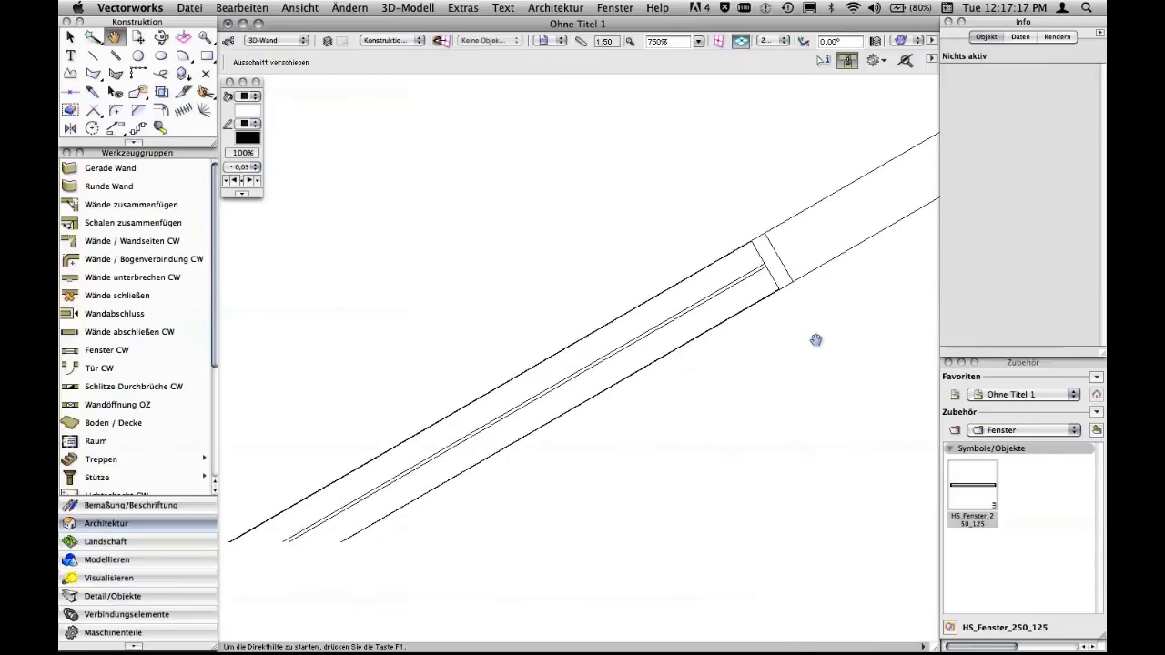
{"action": "scroll", "coordinate": [816, 339], "scroll_direction": "down", "scroll_amount": 2}
{"action": "left_click_drag", "start_coordinate": [783, 513], "coordinate": [784, 446]}
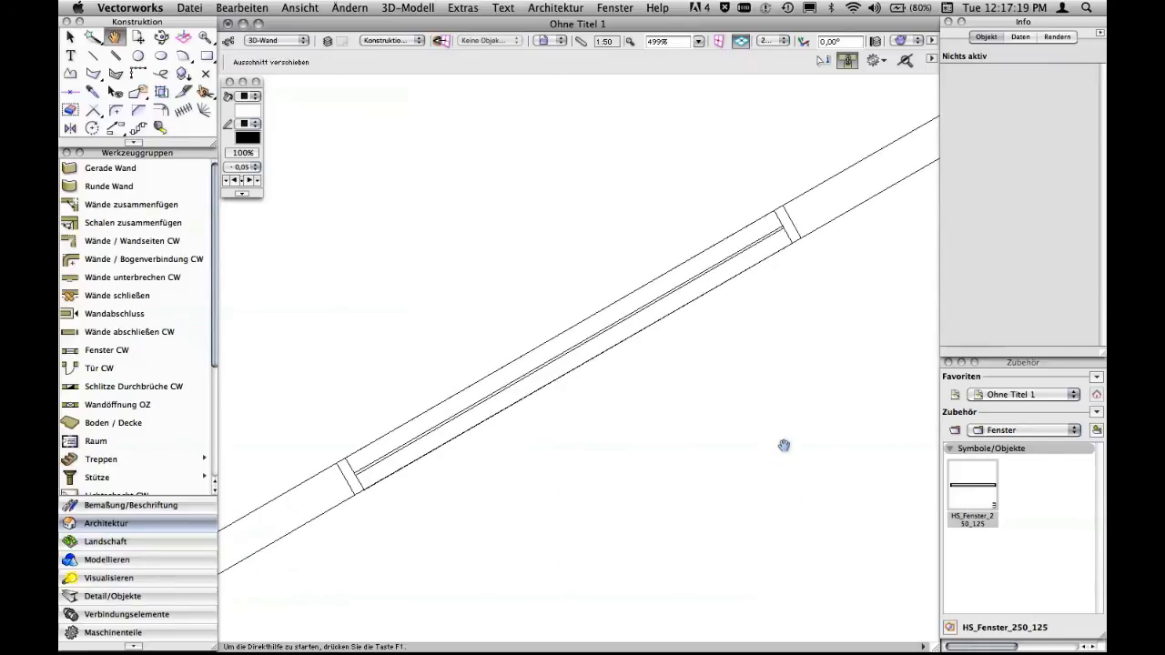
{"action": "key", "text": "x"}
{"action": "right_click", "coordinate": [965, 486]}
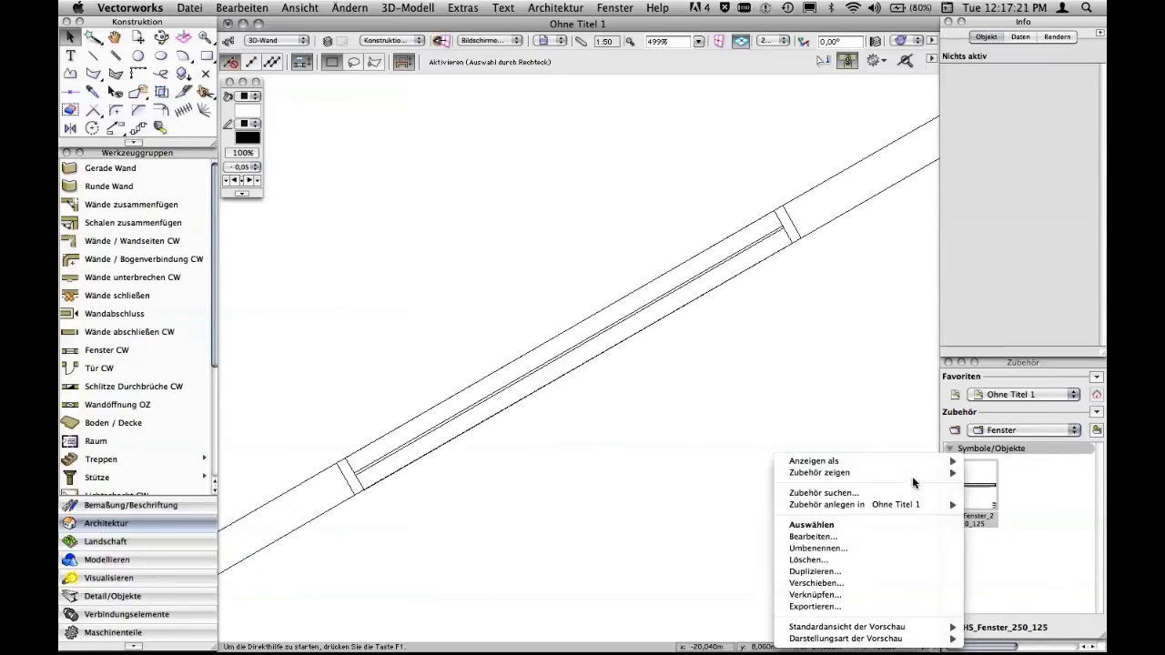
{"action": "left_click", "coordinate": [891, 540]}
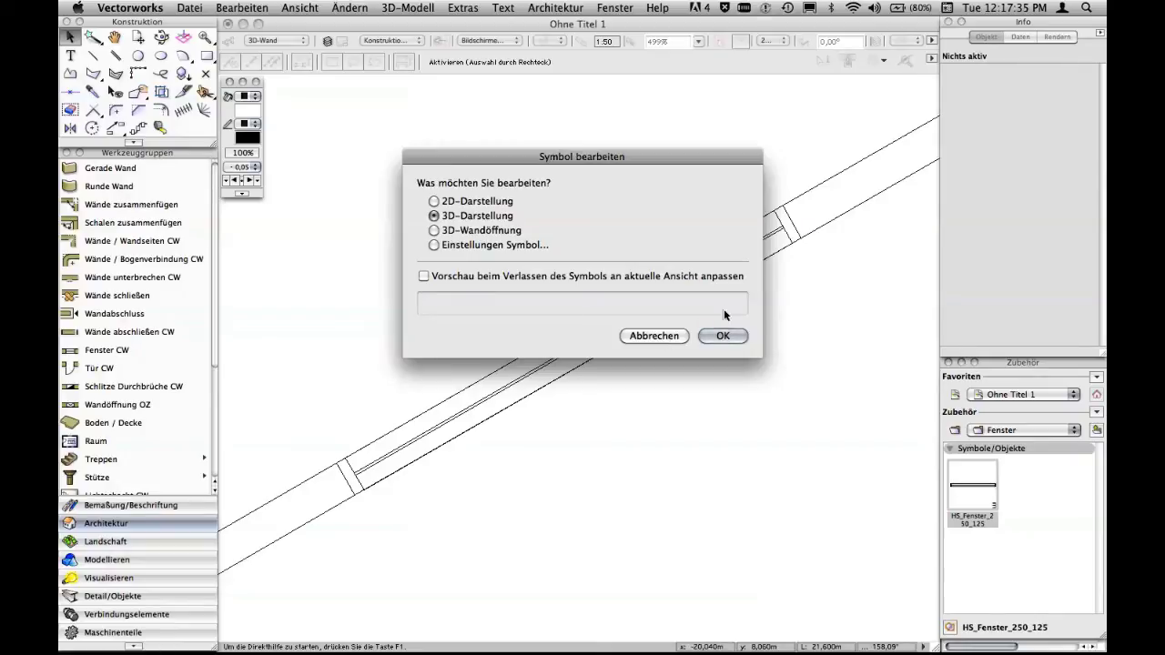
{"action": "left_click", "coordinate": [668, 338]}
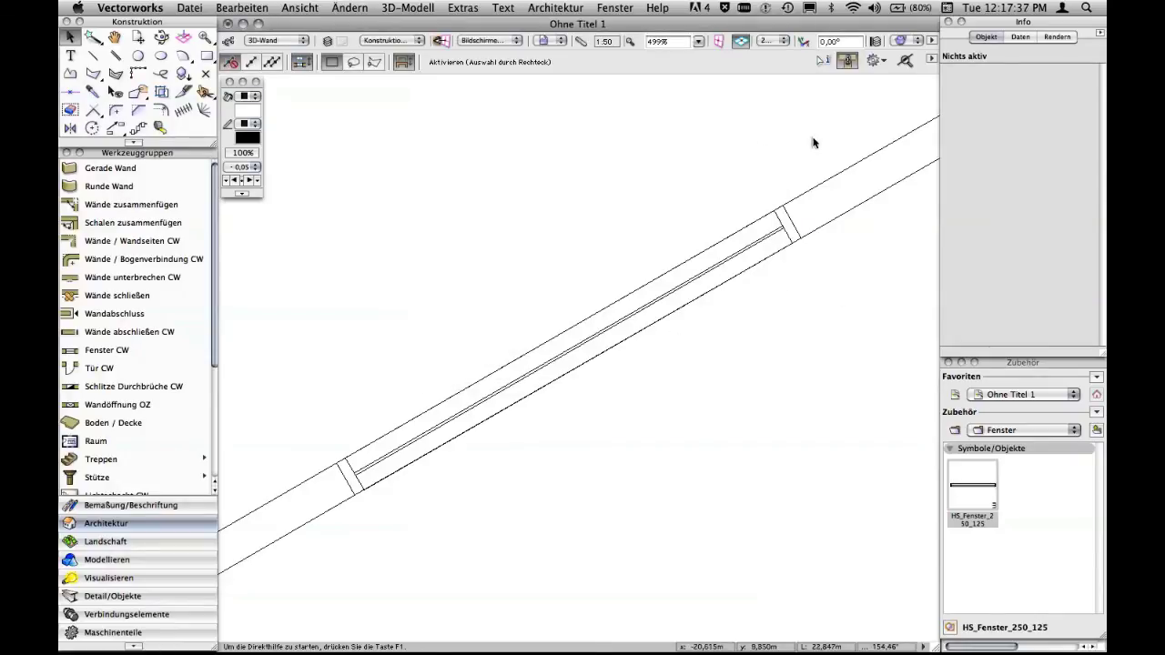
Select the window symbol inserted in the wall
{"action": "left_click", "coordinate": [783, 41]}
{"action": "left_click", "coordinate": [837, 58]}
{"action": "left_click", "coordinate": [764, 237]}
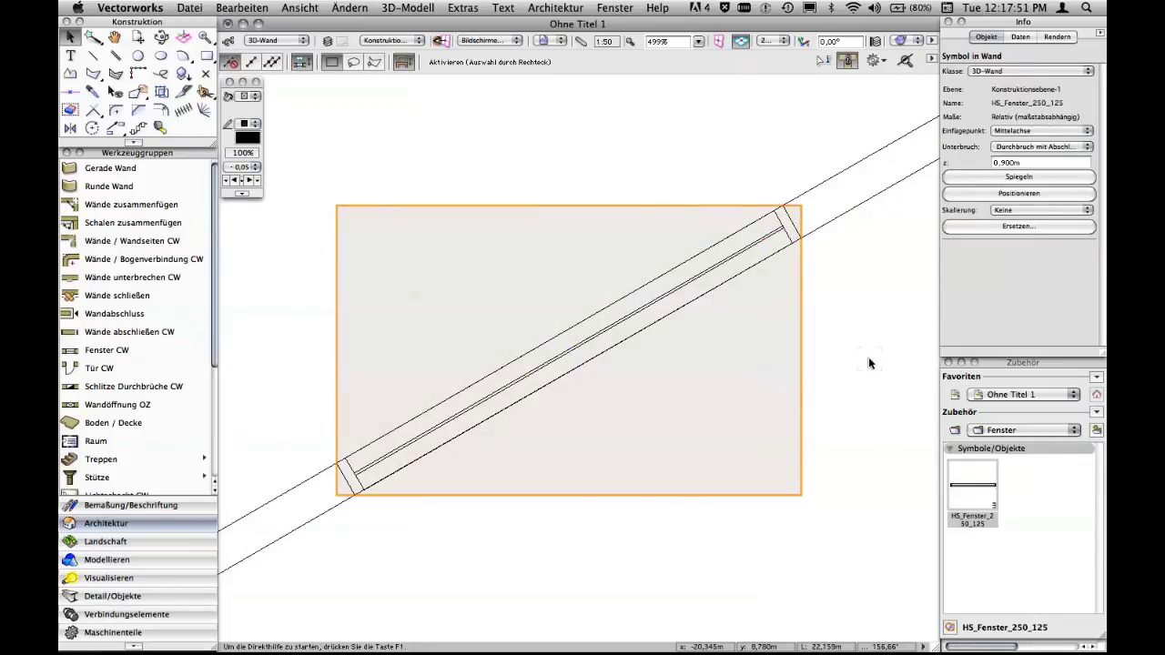
Copy the frame and glass solids from the 3D representation of symbol HS_Fenster_250_125 and leave the symbol
{"action": "right_click", "coordinate": [974, 489]}
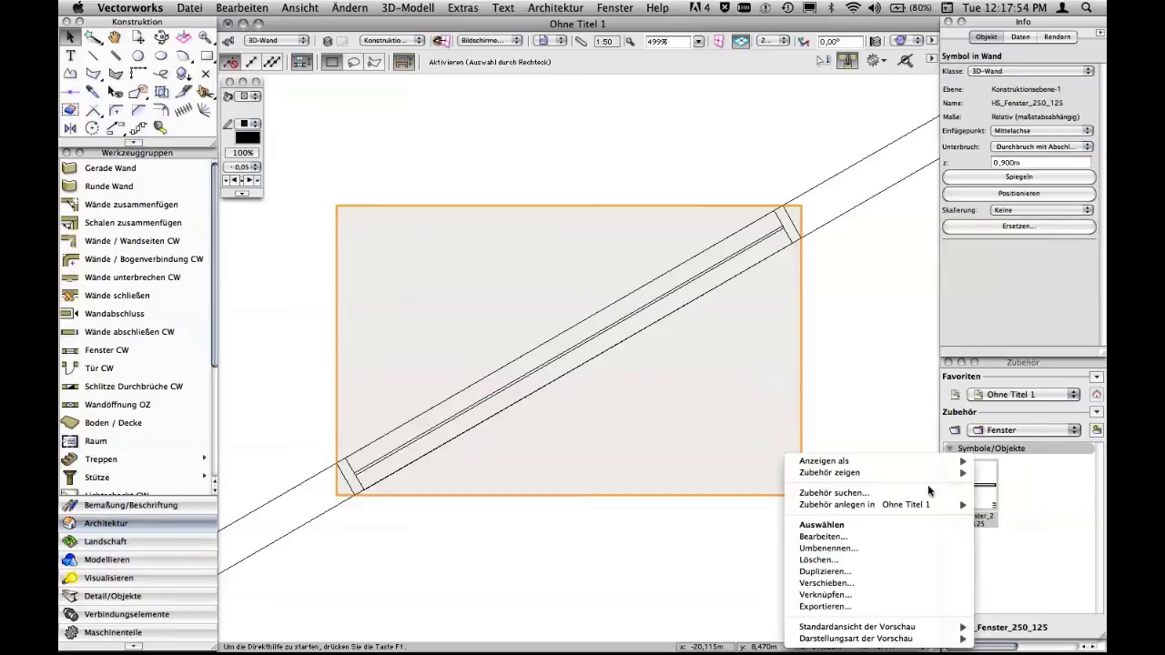
{"action": "left_click", "coordinate": [906, 541]}
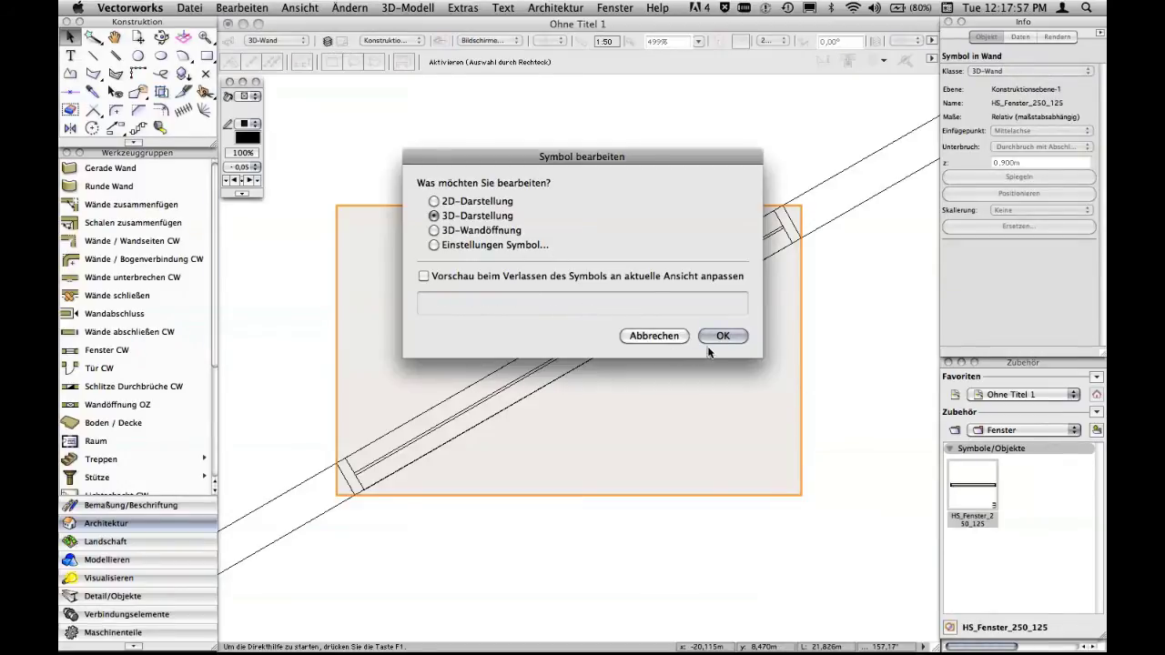
{"action": "left_click", "coordinate": [718, 337]}
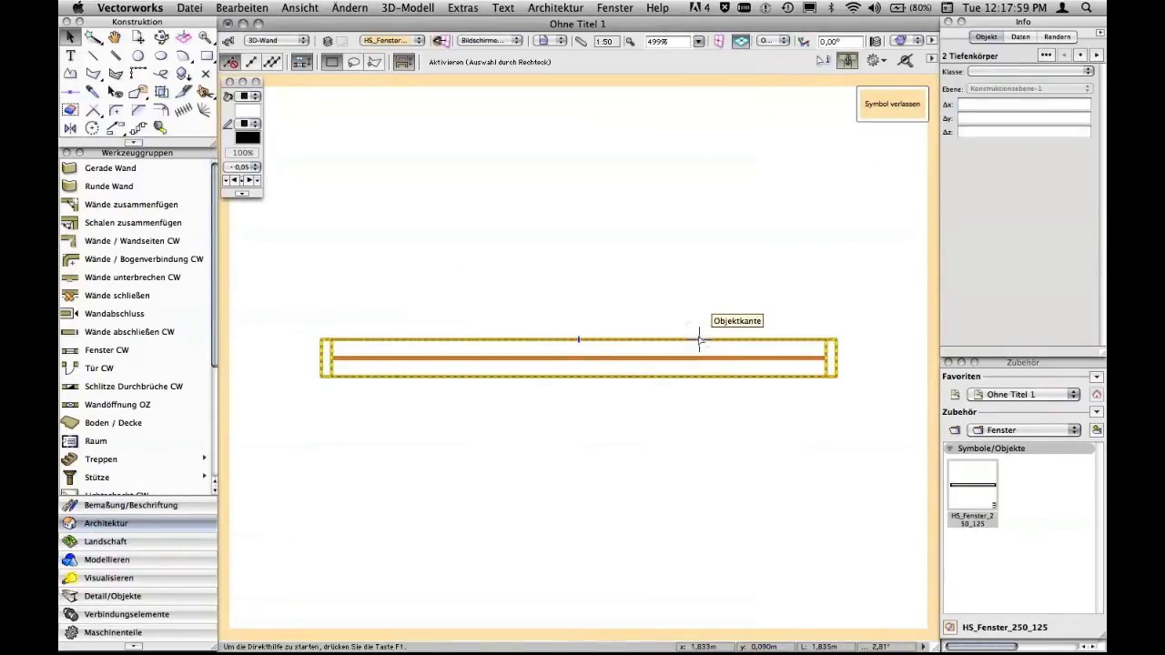
{"action": "left_click", "coordinate": [907, 112]}
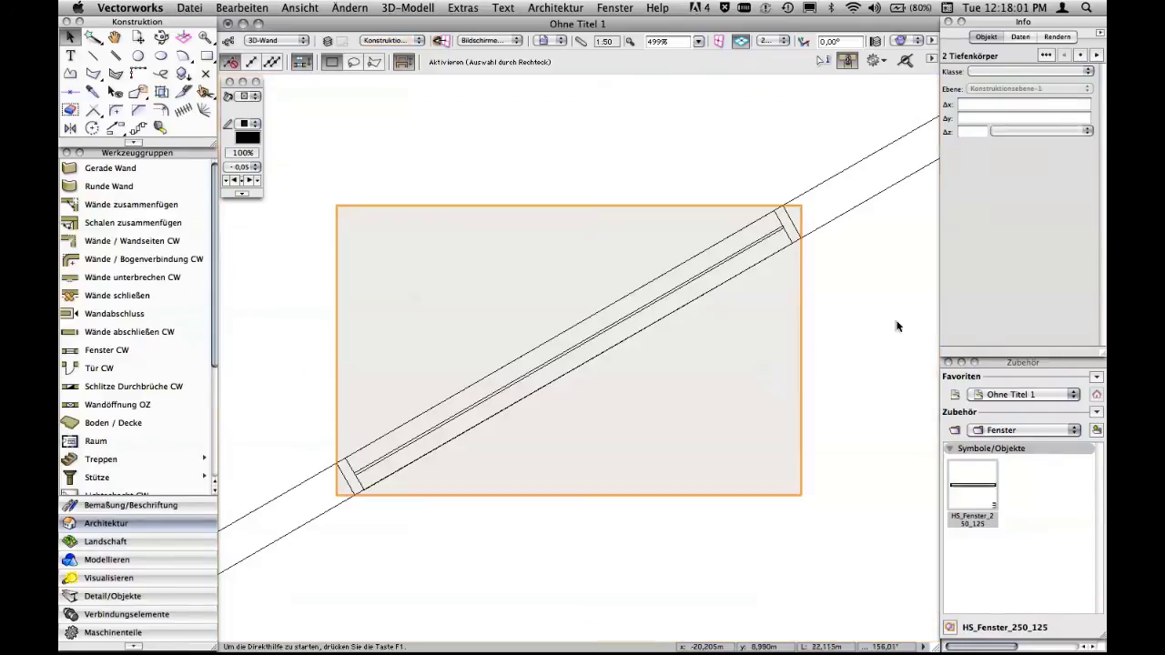
Open the window symbol's 2D representation and paste the copied frame and glass solids in the same place
{"action": "right_click", "coordinate": [973, 487]}
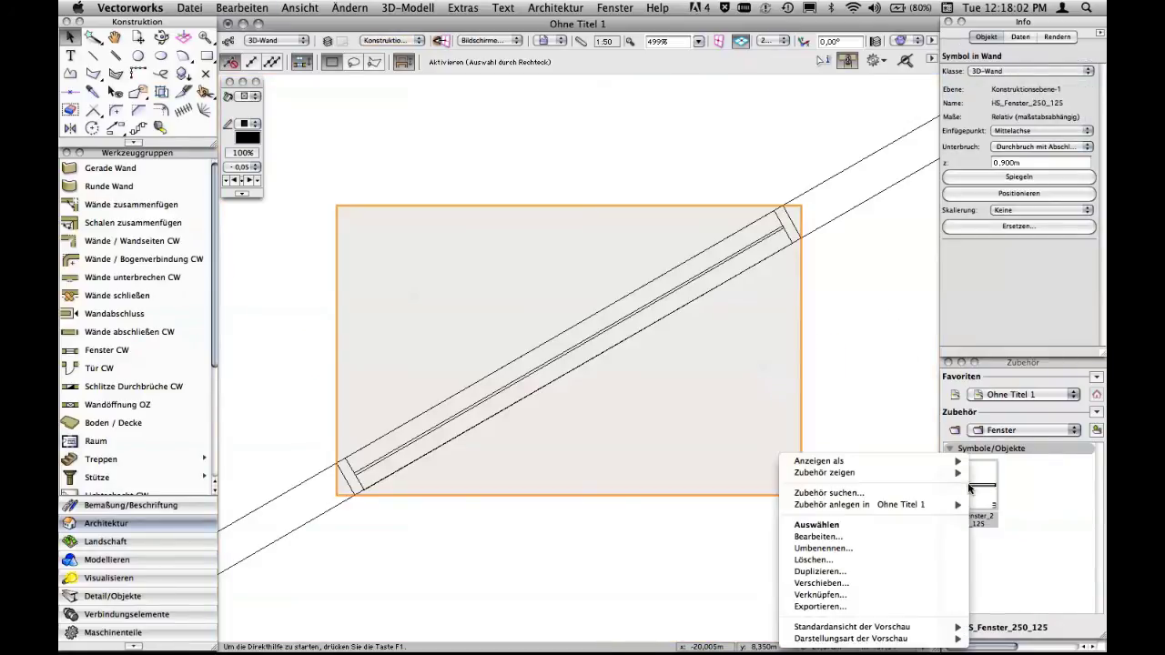
{"action": "left_click", "coordinate": [881, 539]}
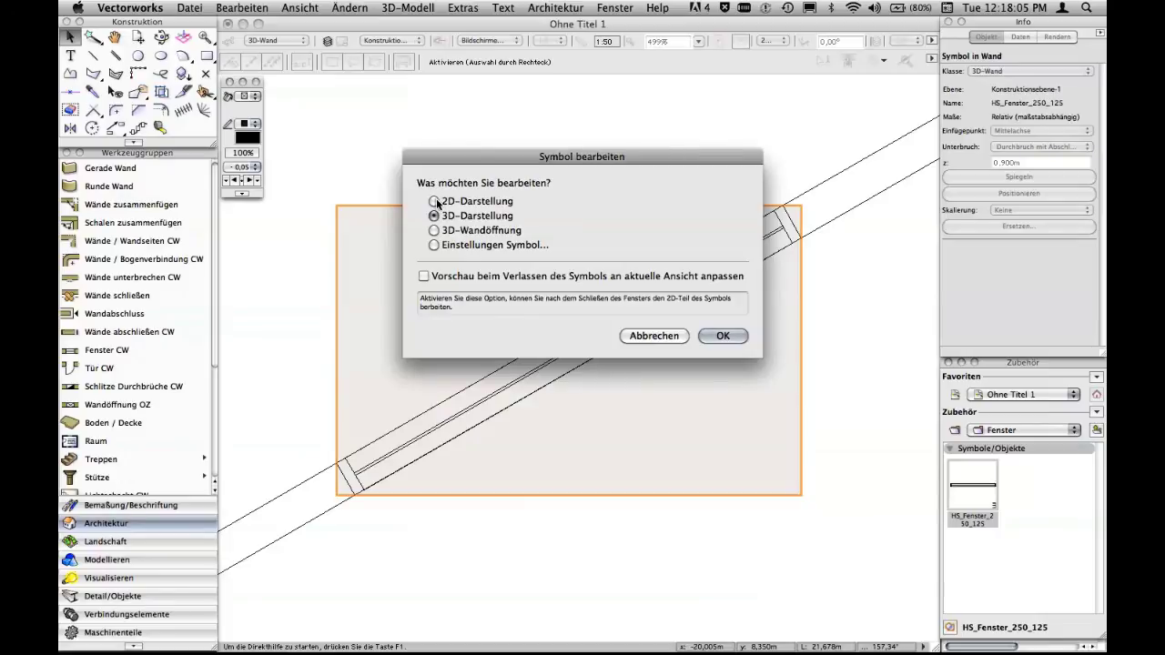
{"action": "left_click", "coordinate": [434, 201]}
{"action": "left_click", "coordinate": [739, 336]}
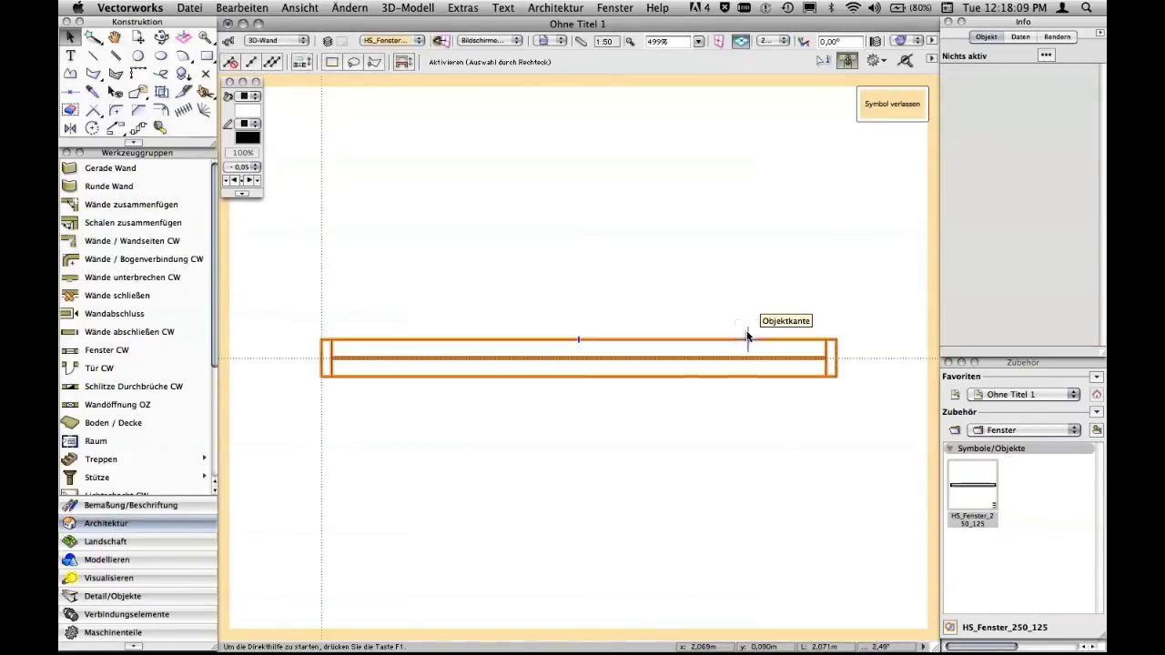
{"action": "left_click", "coordinate": [747, 338]}
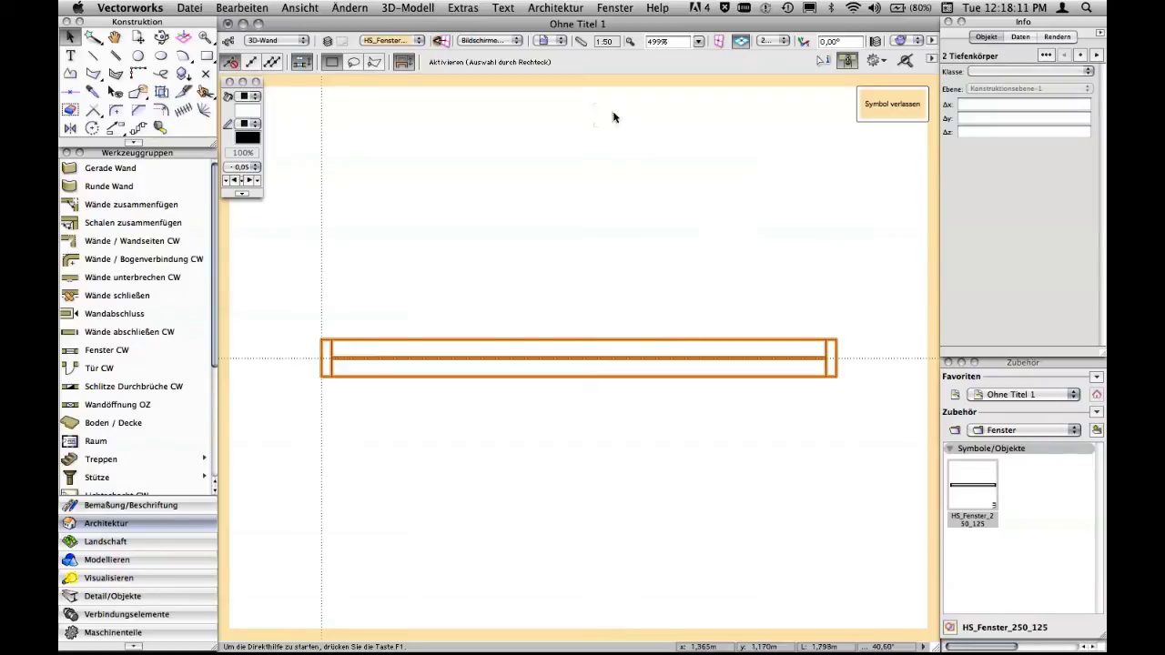
Try converting both solids into 2D lines with the option Nur sichtbare Kanten, and undo the conversion
{"action": "left_click", "coordinate": [358, 7]}
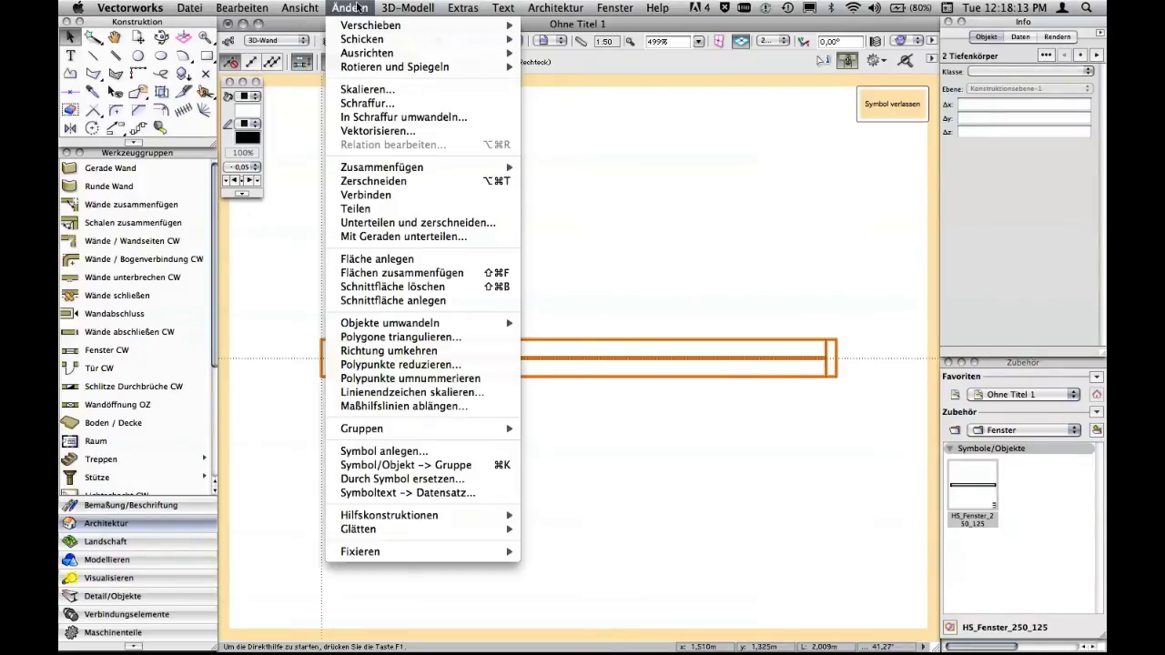
{"action": "mouse_move", "coordinate": [377, 324]}
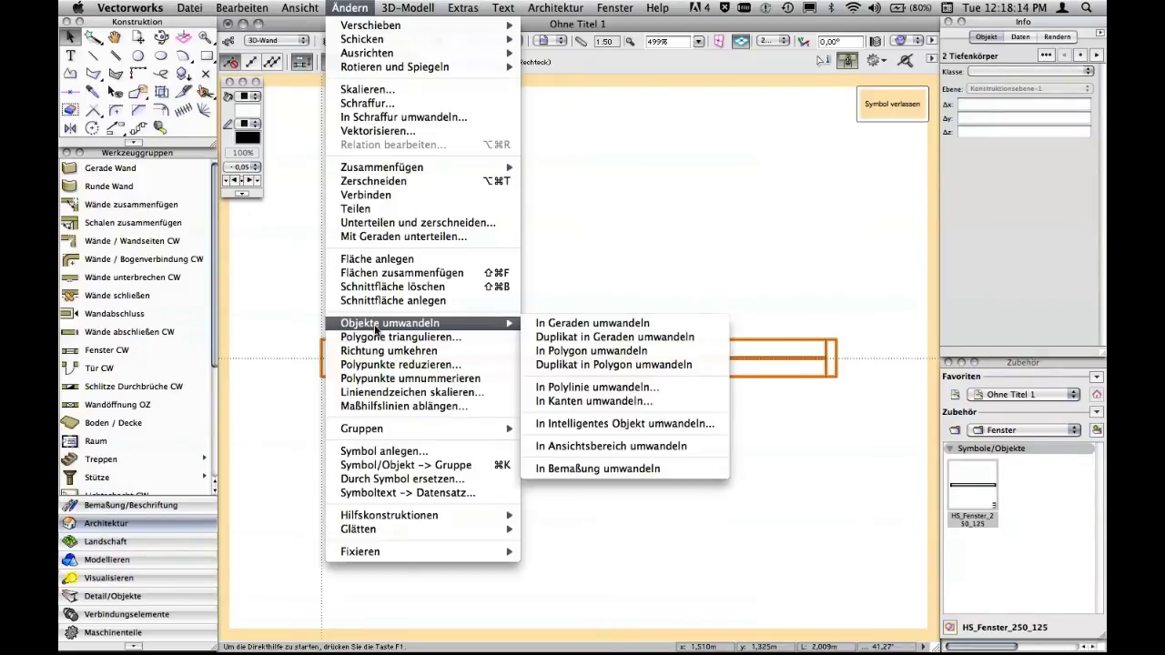
{"action": "left_click", "coordinate": [585, 322]}
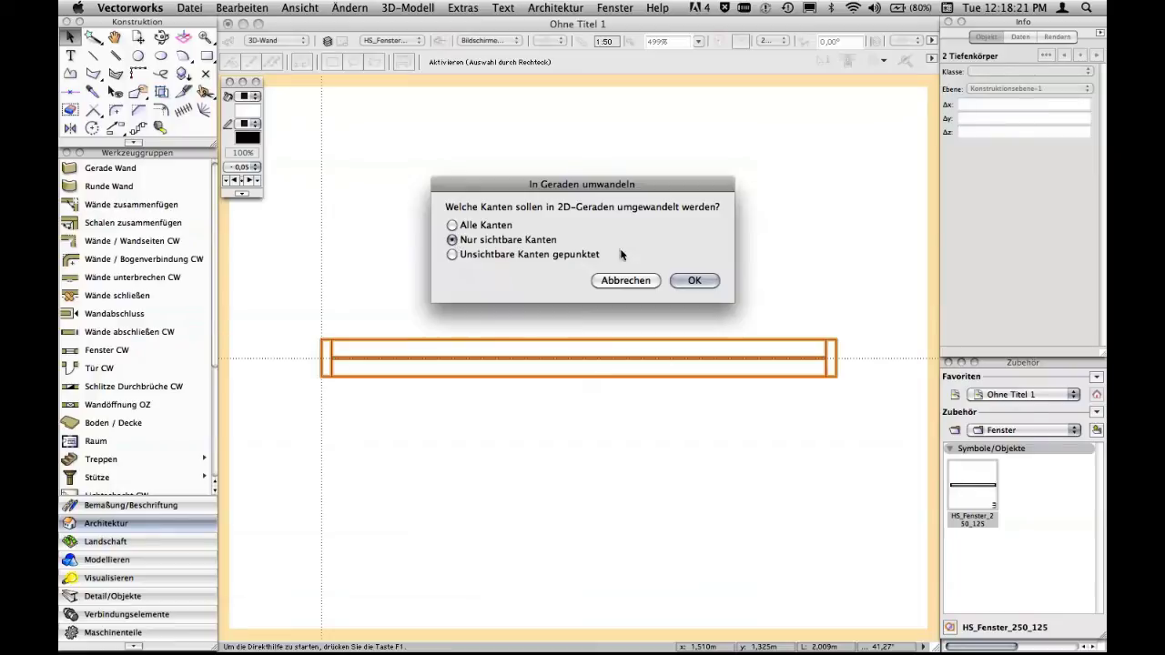
{"action": "left_click", "coordinate": [683, 281]}
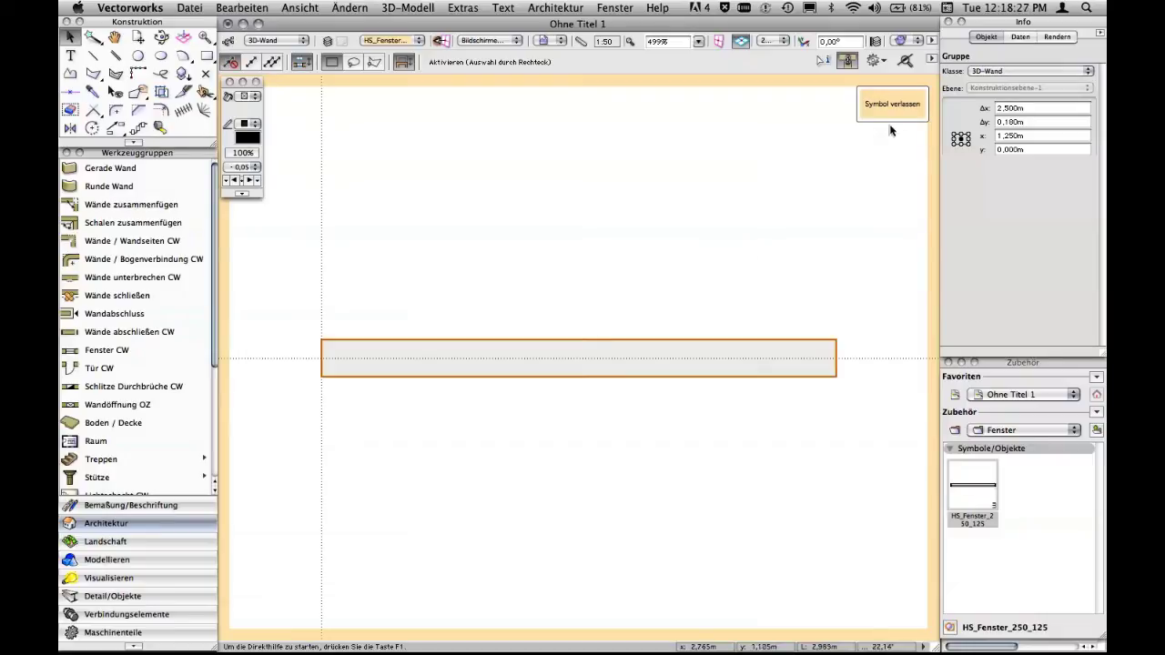
{"action": "key", "text": "super+z"}
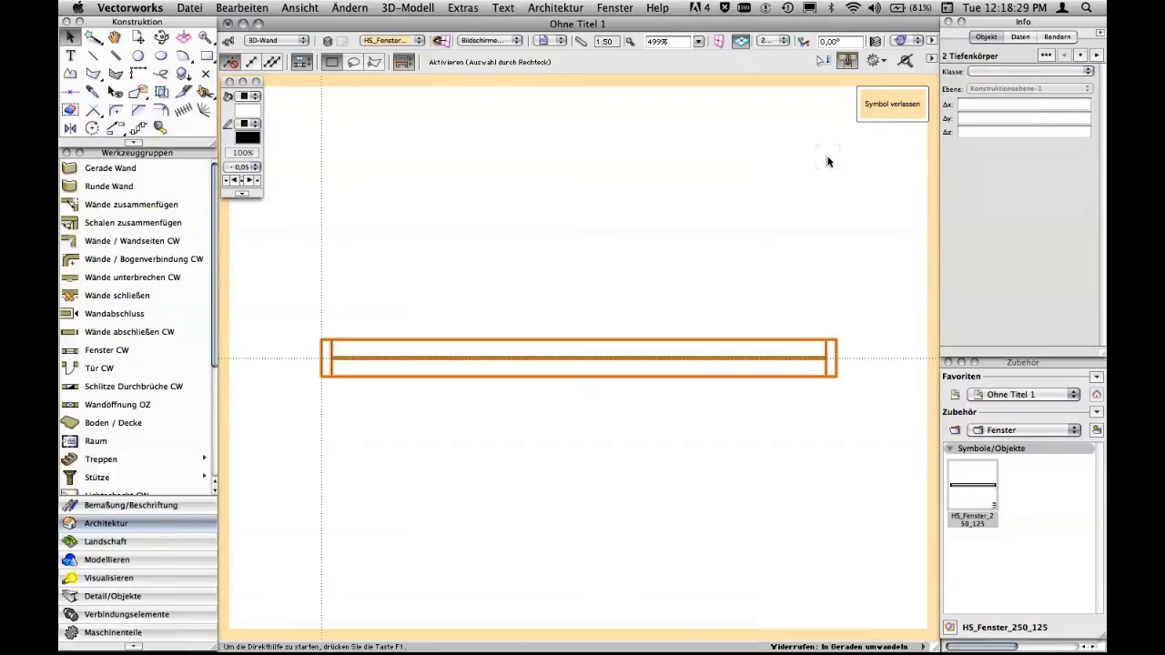
Convert the two pasted solids into 2D lines using the option Alle Kanten
{"action": "left_click", "coordinate": [350, 8]}
{"action": "mouse_move", "coordinate": [411, 323]}
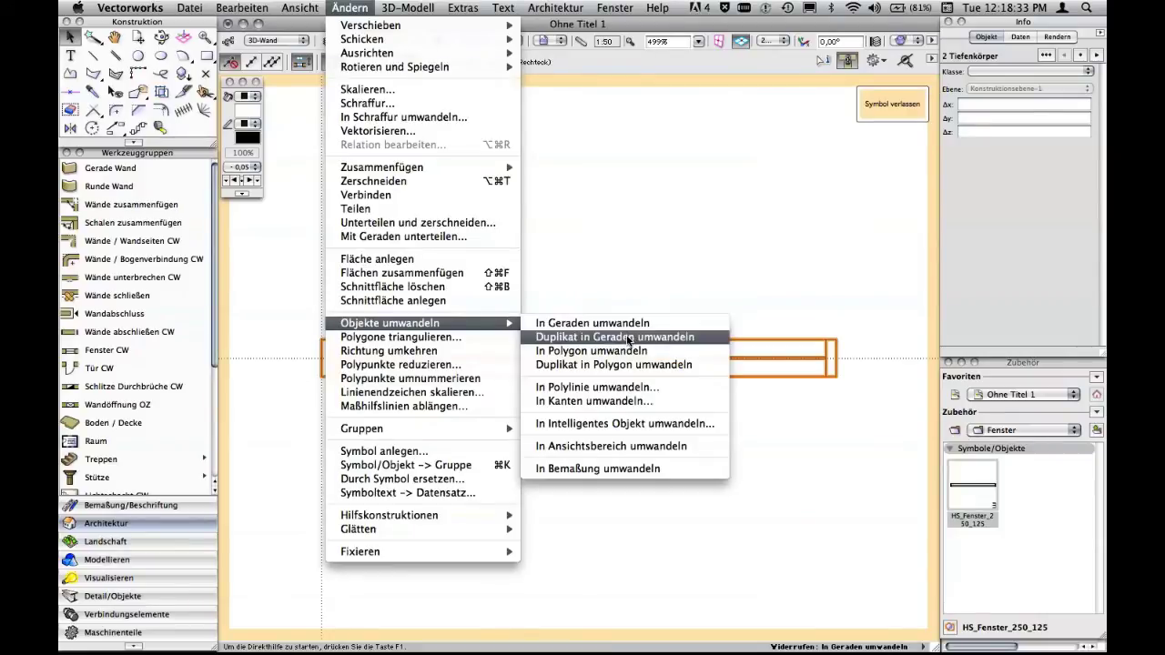
{"action": "left_click", "coordinate": [626, 323]}
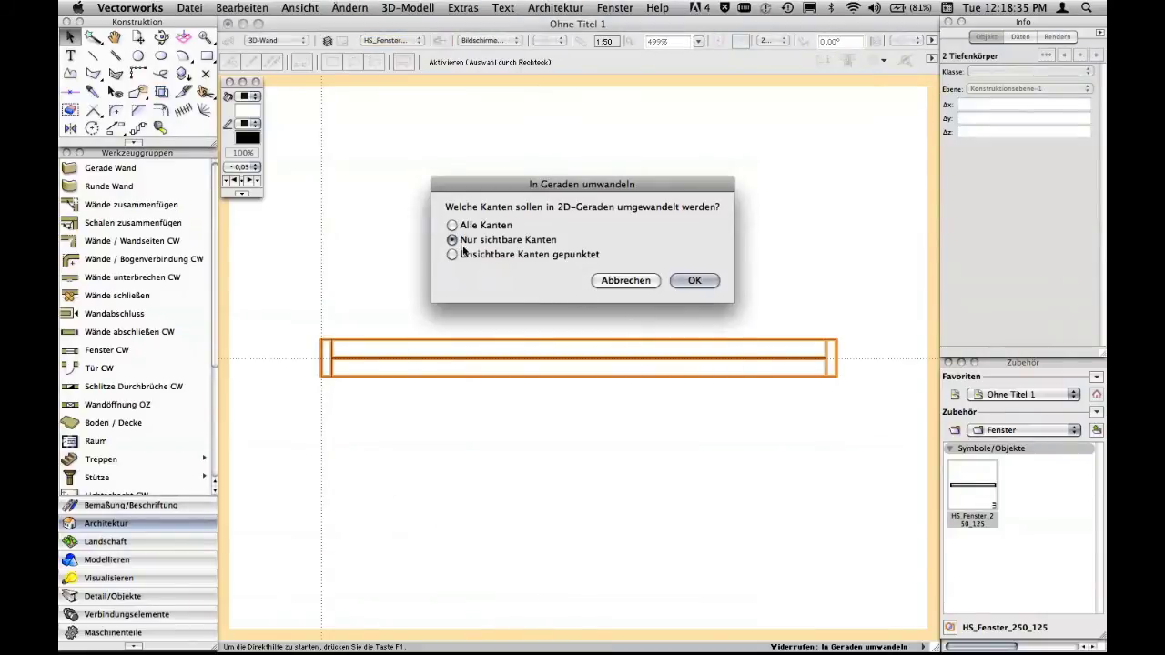
{"action": "left_click", "coordinate": [686, 282]}
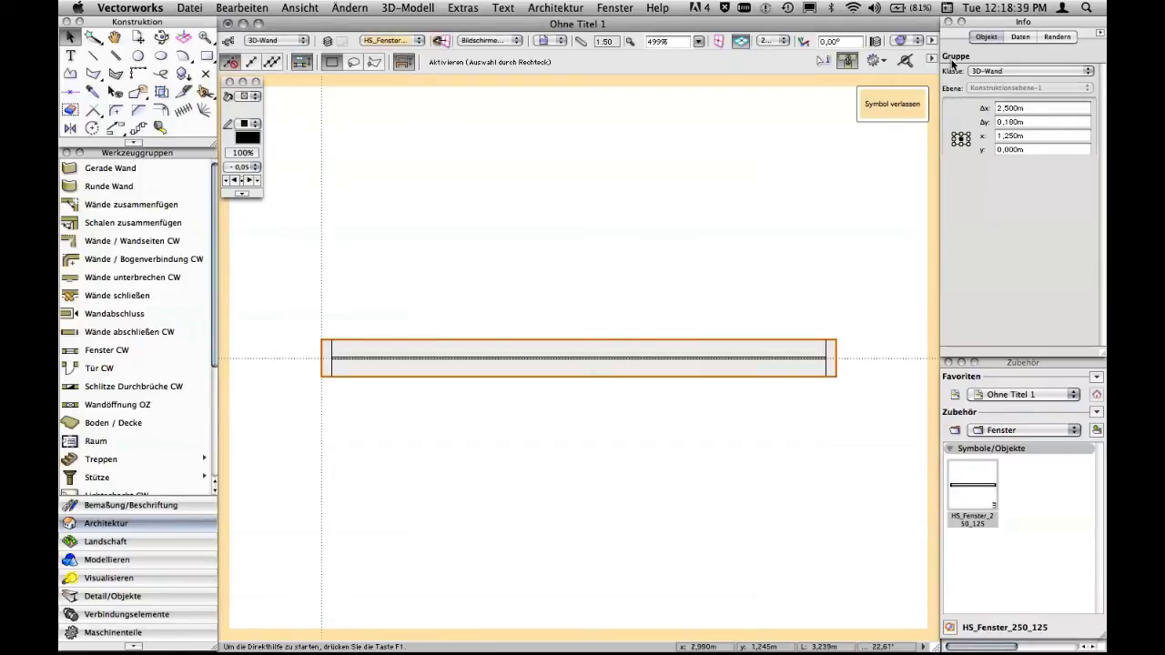
Ungroup the converted window lines in the 2D representation and deselect them
{"action": "left_click", "coordinate": [775, 256]}
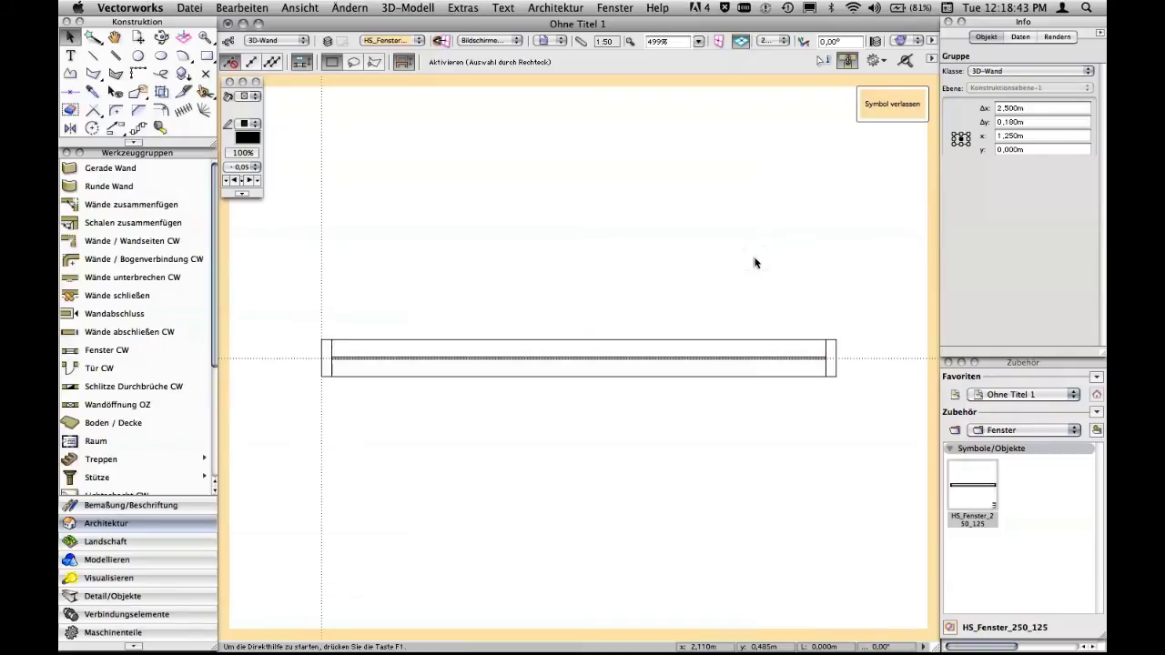
{"action": "left_click", "coordinate": [776, 341]}
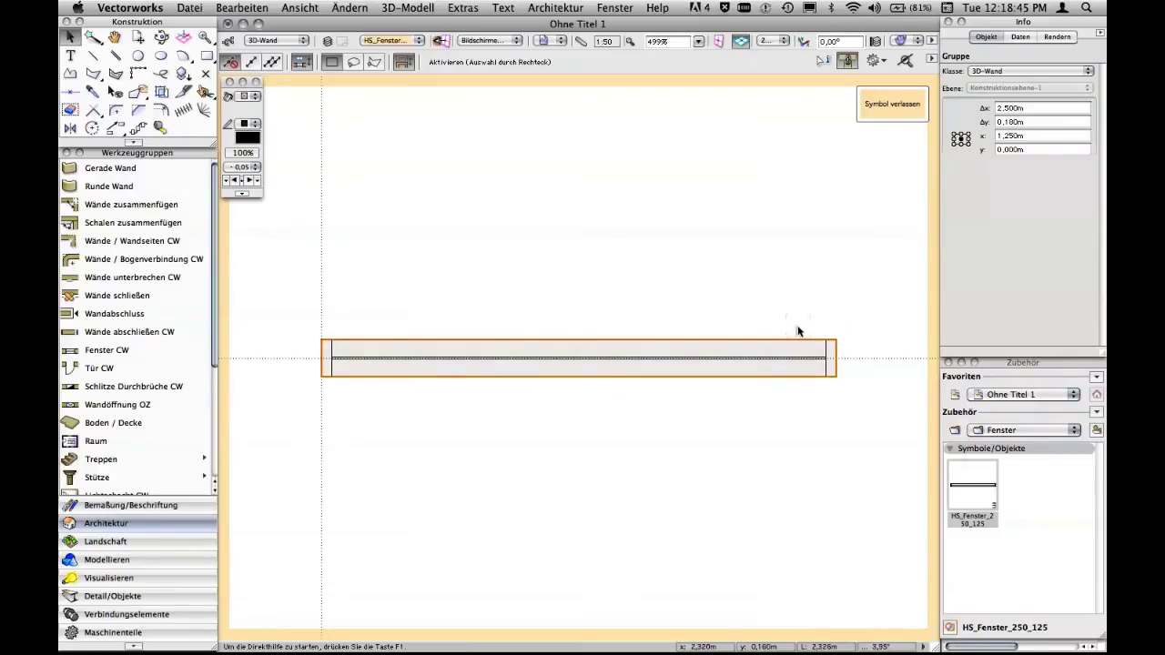
{"action": "right_click", "coordinate": [798, 341]}
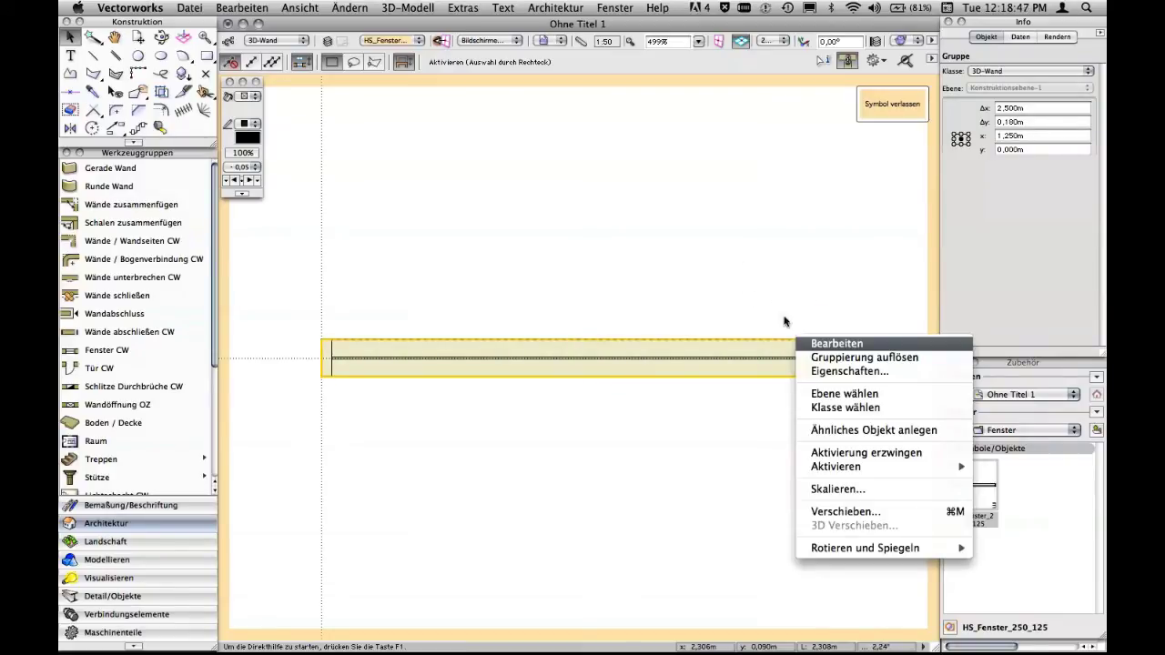
{"action": "left_click", "coordinate": [865, 357]}
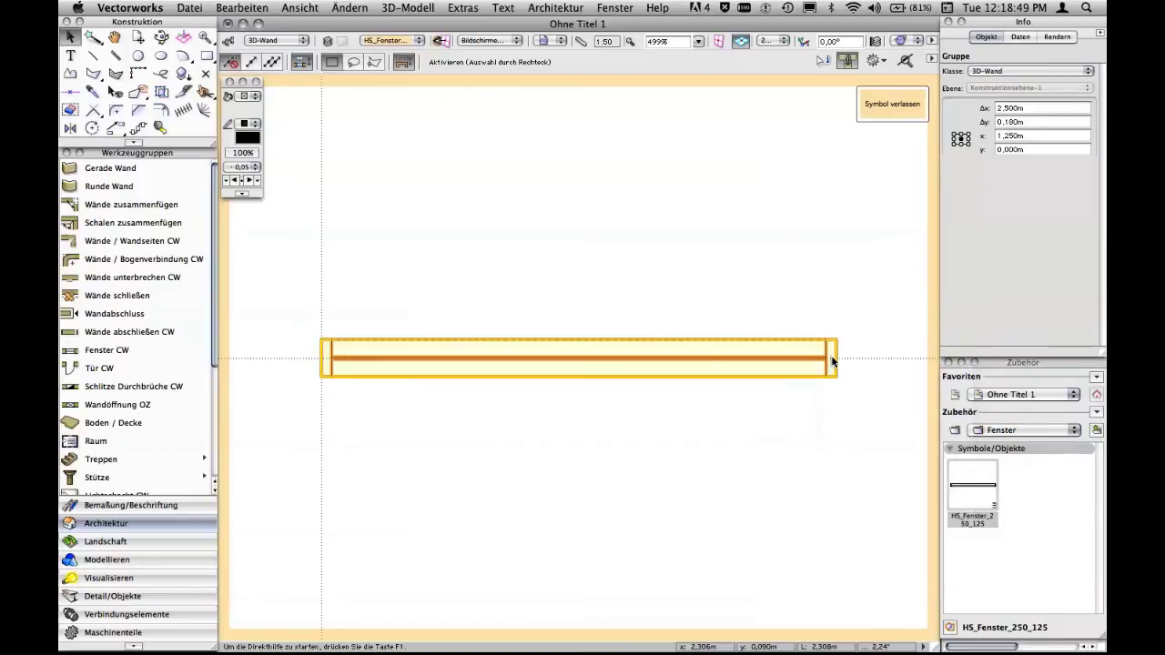
{"action": "left_click", "coordinate": [735, 217]}
Delete both overlapping lines that form the lower edge of the glass
{"action": "scroll", "coordinate": [692, 301], "scroll_direction": "up", "scroll_amount": 4}
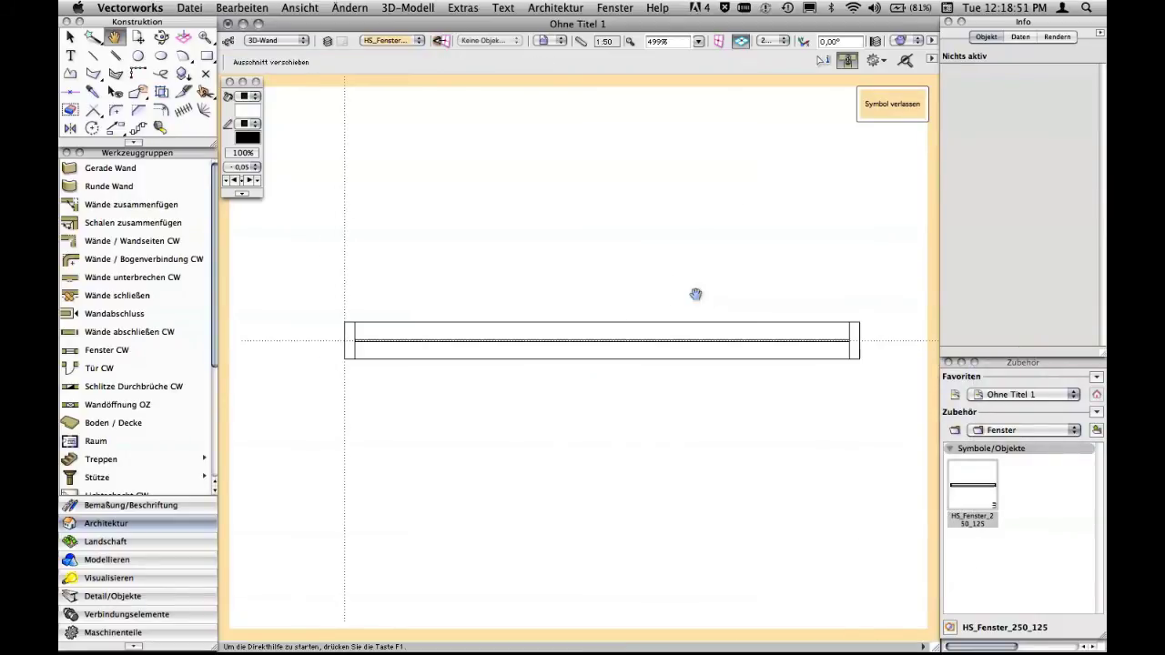
{"action": "scroll", "coordinate": [778, 336], "scroll_direction": "up", "scroll_amount": 4}
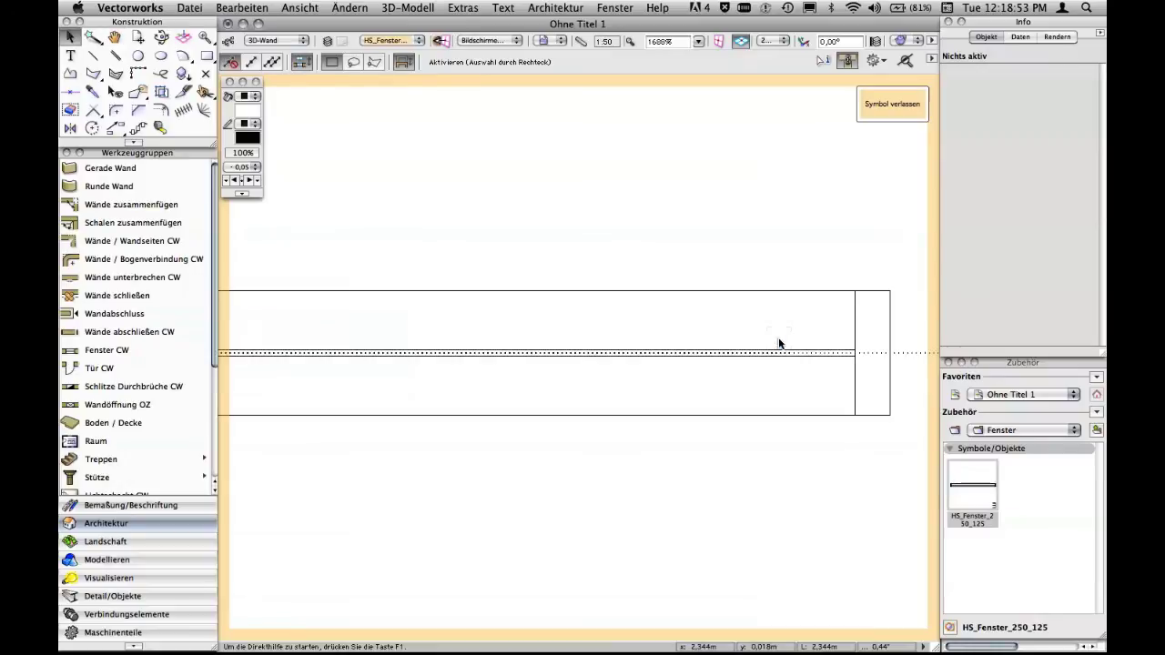
{"action": "key", "text": "x"}
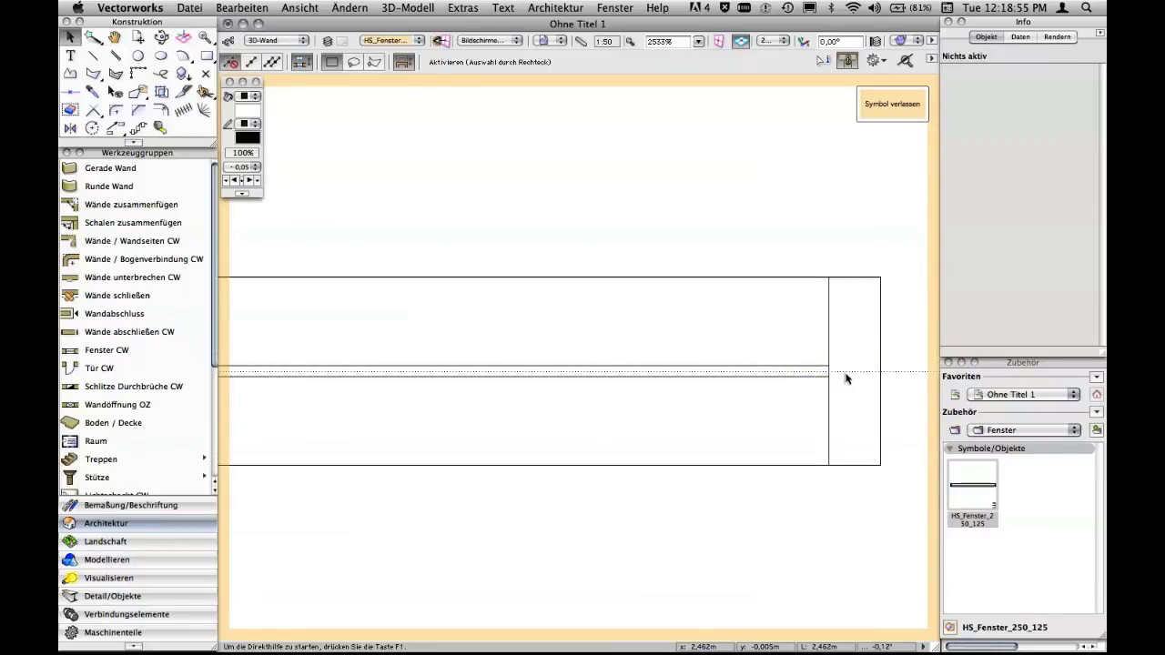
{"action": "left_click", "coordinate": [822, 379]}
{"action": "left_click", "coordinate": [811, 413]}
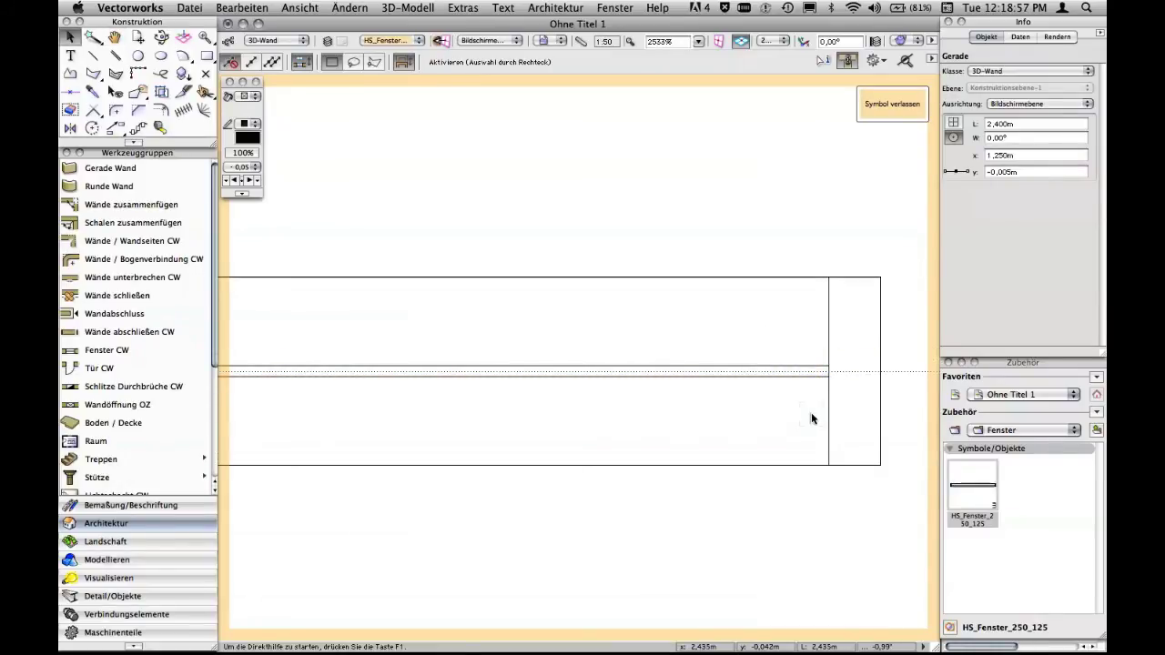
{"action": "left_click", "coordinate": [801, 376]}
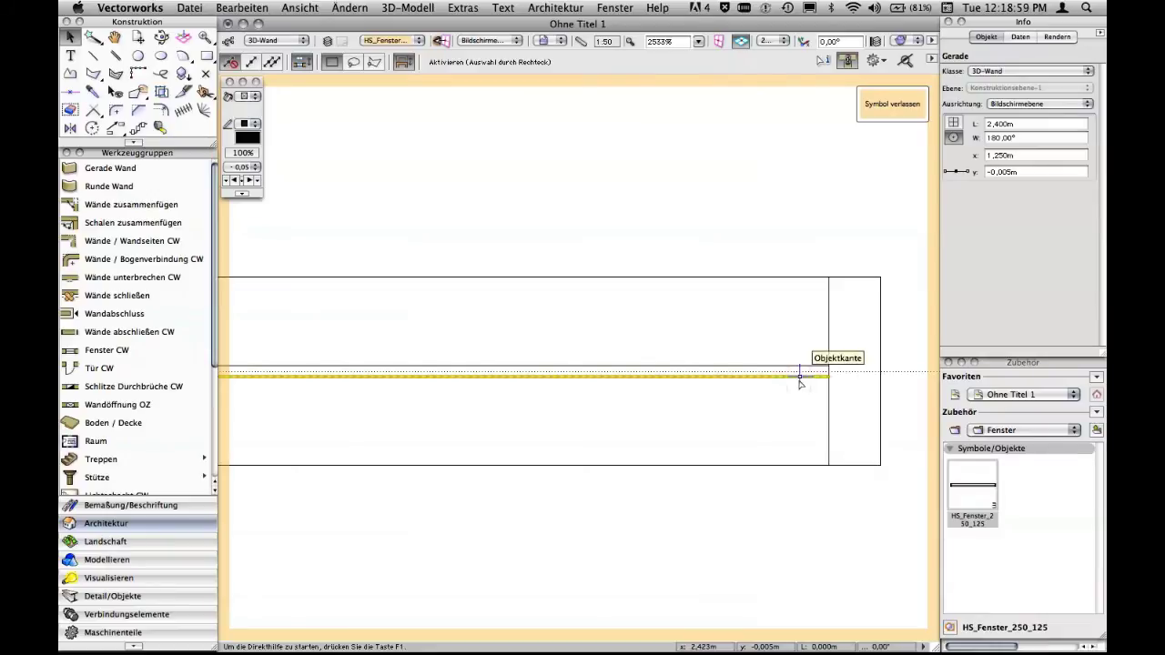
Delete the overlapping duplicates of the upper glass line and of the frame's inner vertical line at the right end
{"action": "left_click", "coordinate": [797, 370]}
{"action": "left_click", "coordinate": [796, 367]}
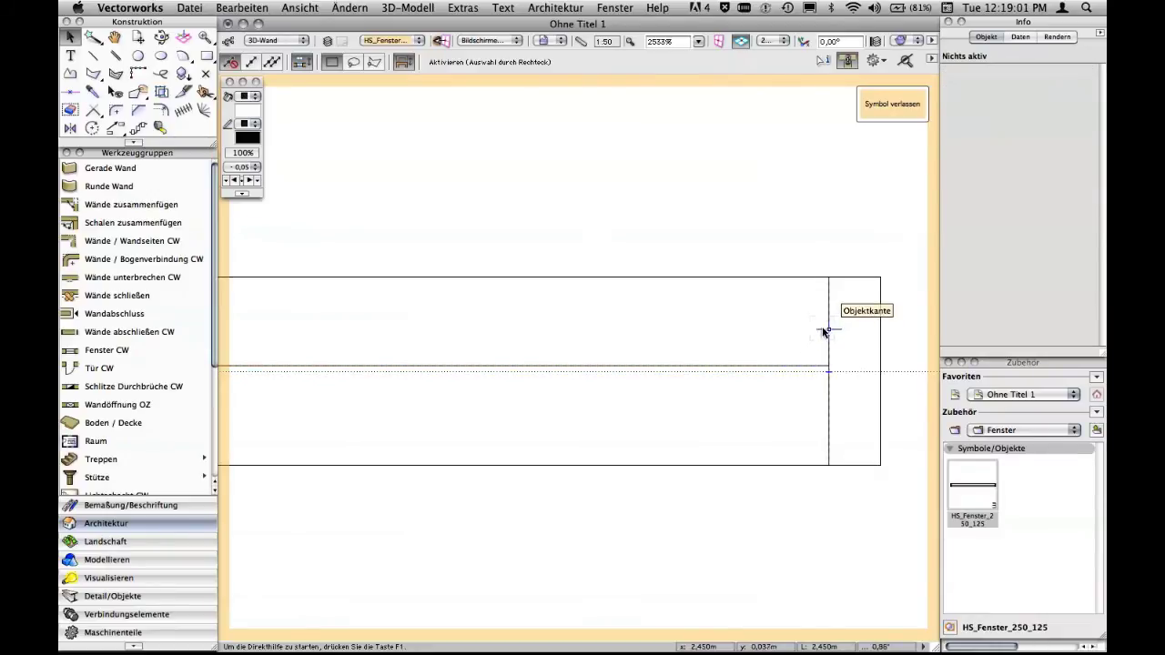
{"action": "left_click", "coordinate": [828, 321]}
{"action": "left_click", "coordinate": [827, 323]}
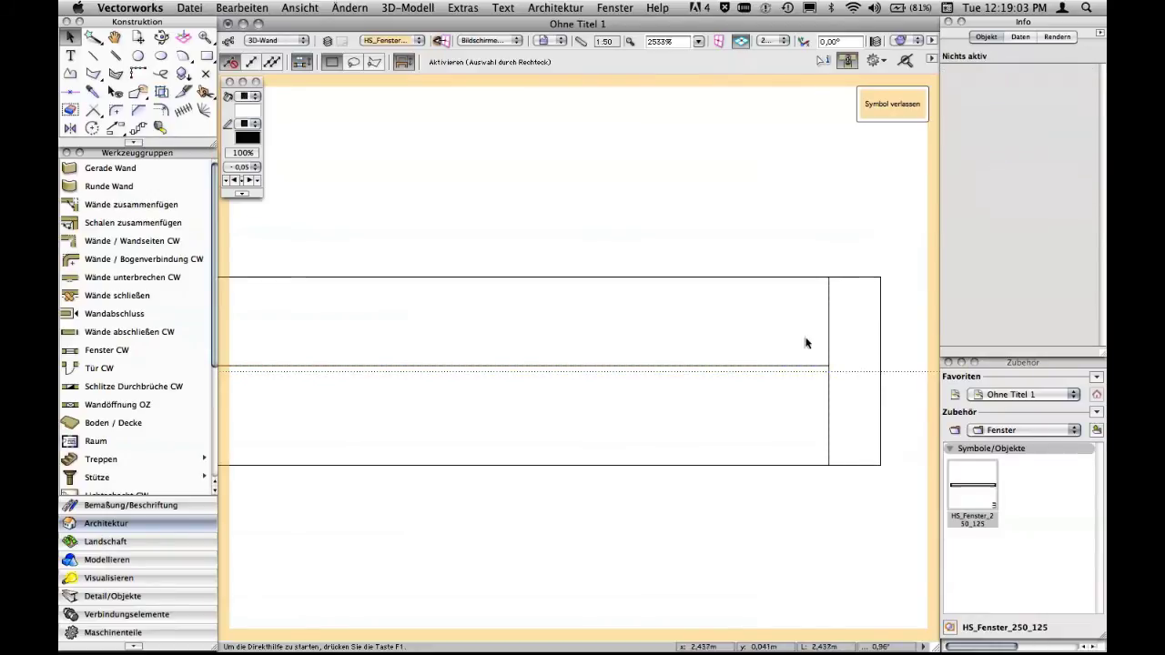
Move the remaining glass line down onto the symbol's horizontal axis at y 0,000 m
{"action": "left_click", "coordinate": [808, 367]}
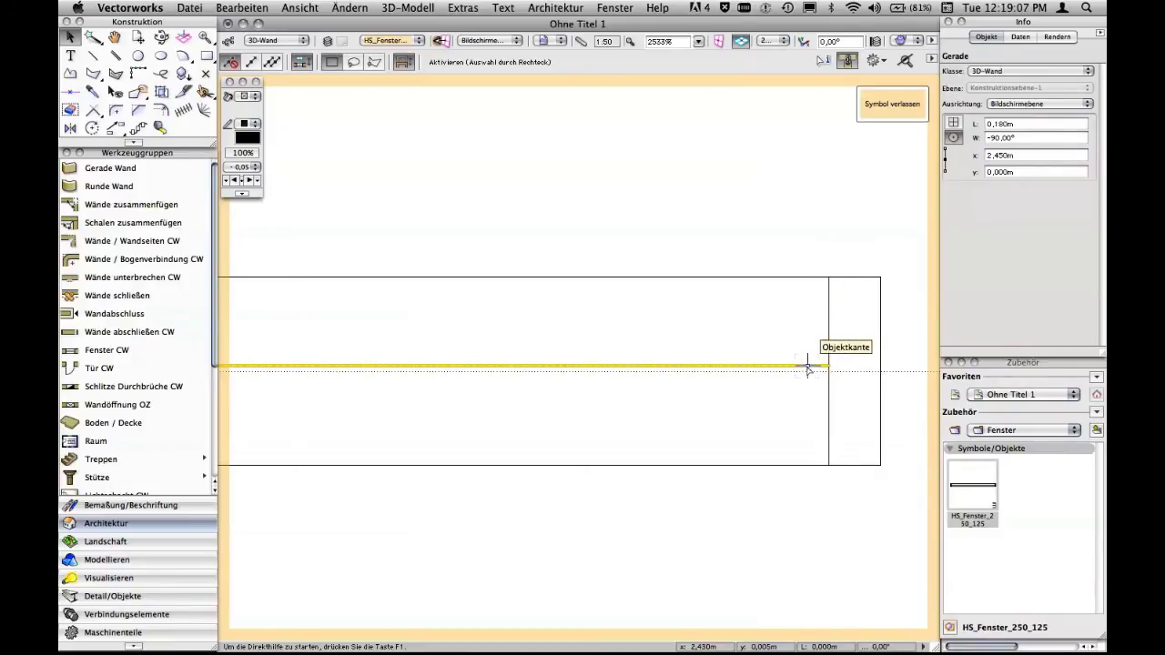
{"action": "left_click", "coordinate": [828, 367]}
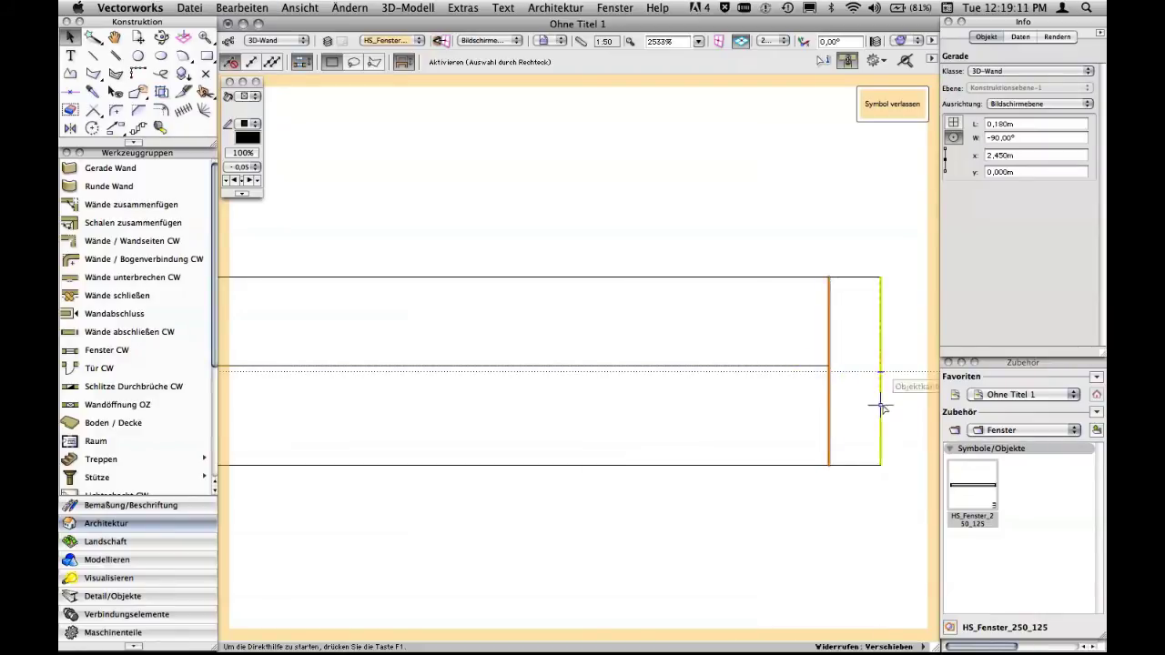
{"action": "scroll", "coordinate": [835, 384], "scroll_direction": "up", "scroll_amount": 5}
{"action": "left_click", "coordinate": [736, 299]}
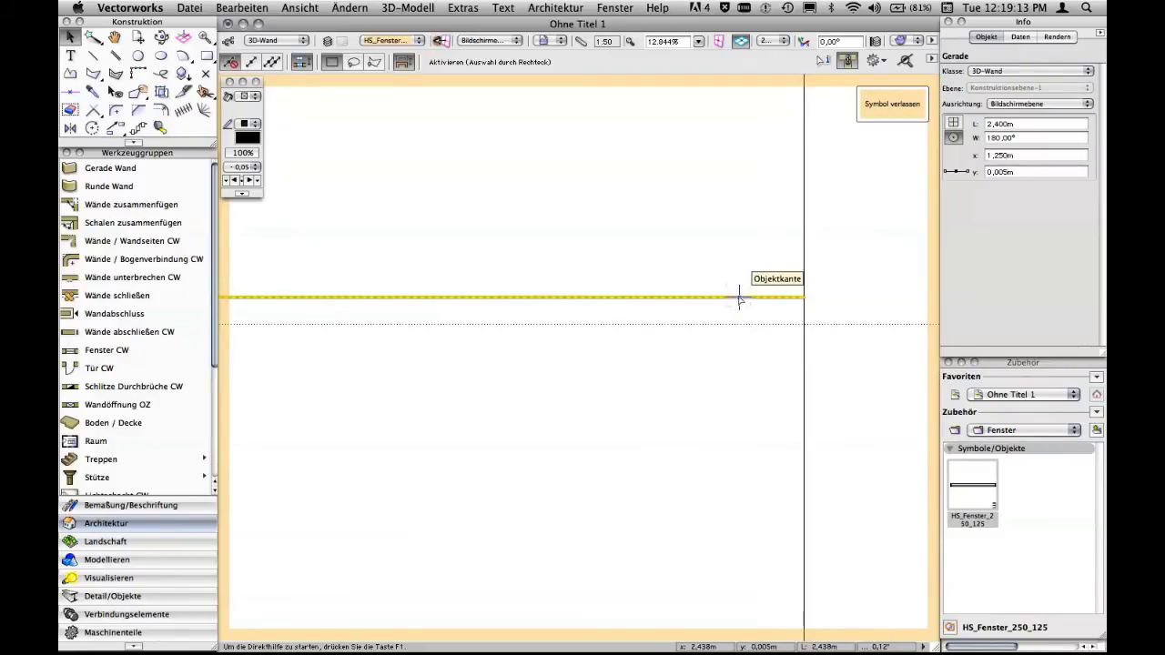
{"action": "left_click_drag", "start_coordinate": [739, 299], "coordinate": [767, 318]}
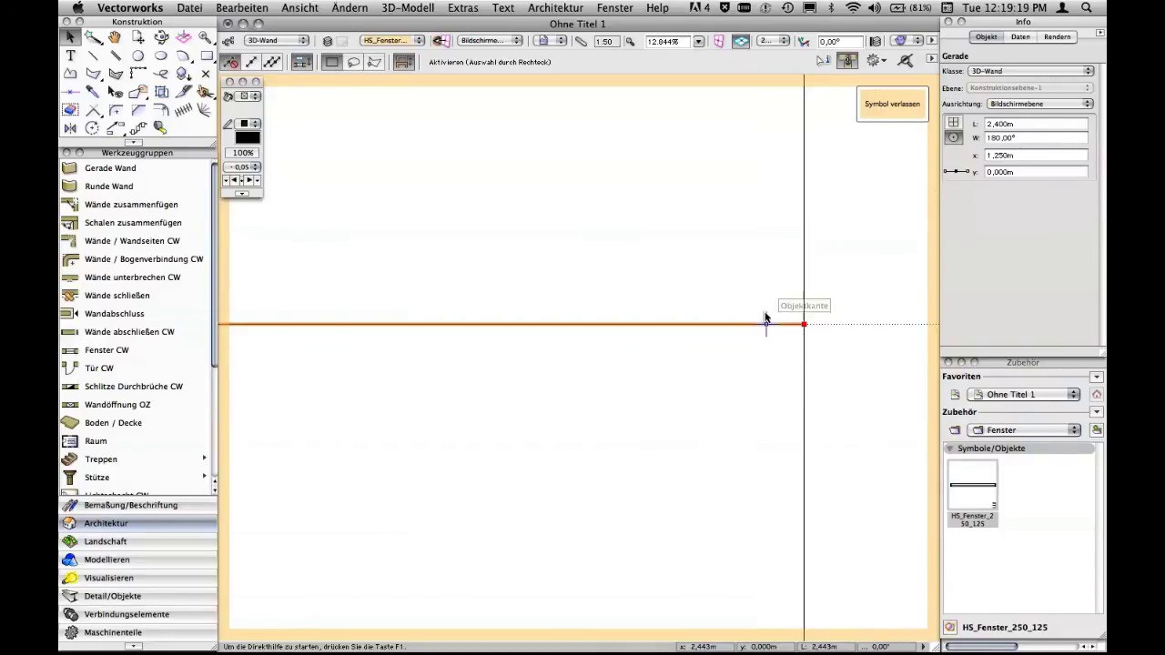
{"action": "scroll", "coordinate": [765, 315], "scroll_direction": "up", "scroll_amount": 3}
{"action": "scroll", "coordinate": [582, 364], "scroll_direction": "down", "scroll_amount": 3}
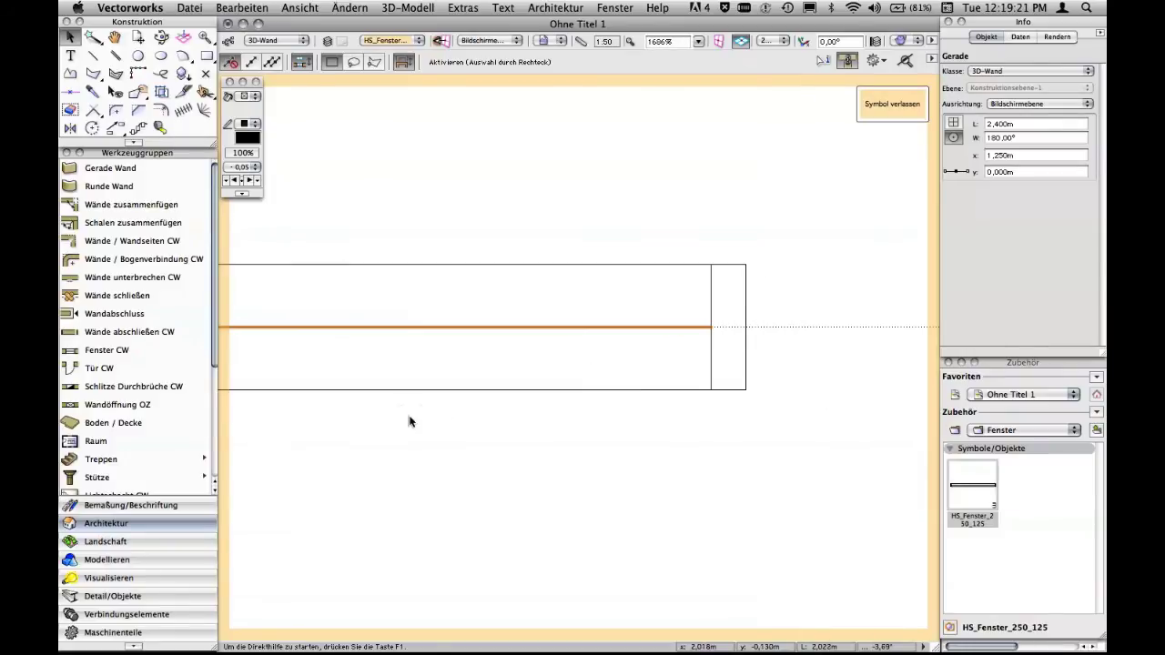
Select all lines of the window symbol's 2D representation
{"action": "left_click_drag", "start_coordinate": [409, 419], "coordinate": [614, 379]}
{"action": "scroll", "coordinate": [614, 380], "scroll_direction": "down", "scroll_amount": 4}
{"action": "left_click_drag", "start_coordinate": [551, 435], "coordinate": [607, 409]}
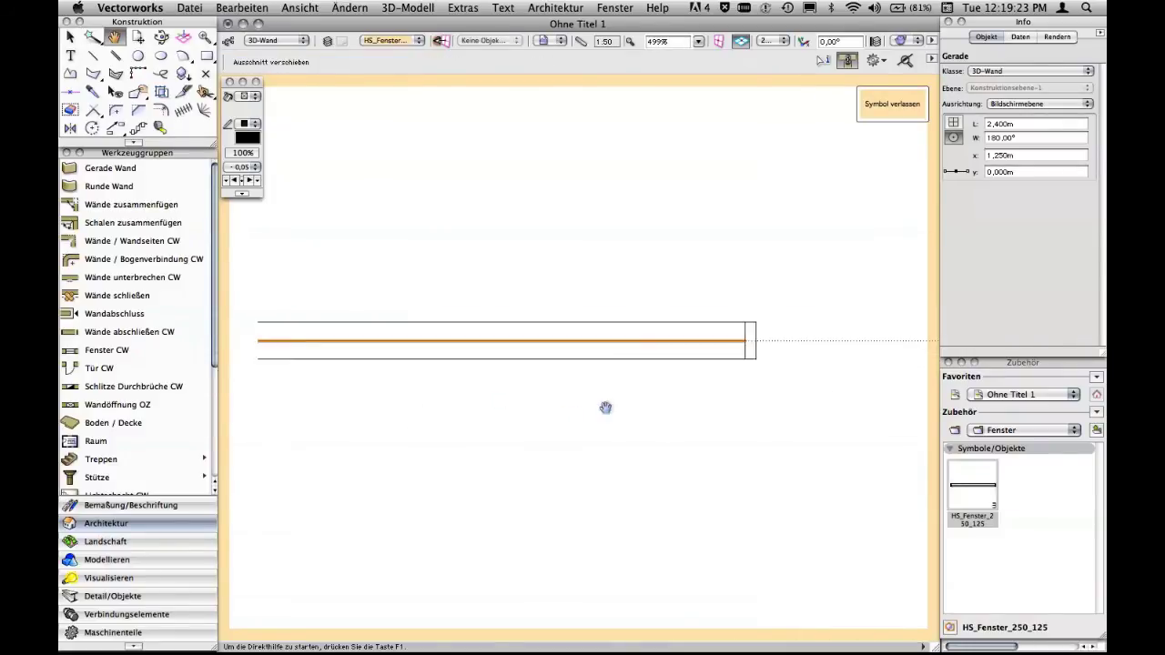
{"action": "middle_click_drag", "start_coordinate": [582, 421], "coordinate": [671, 390]}
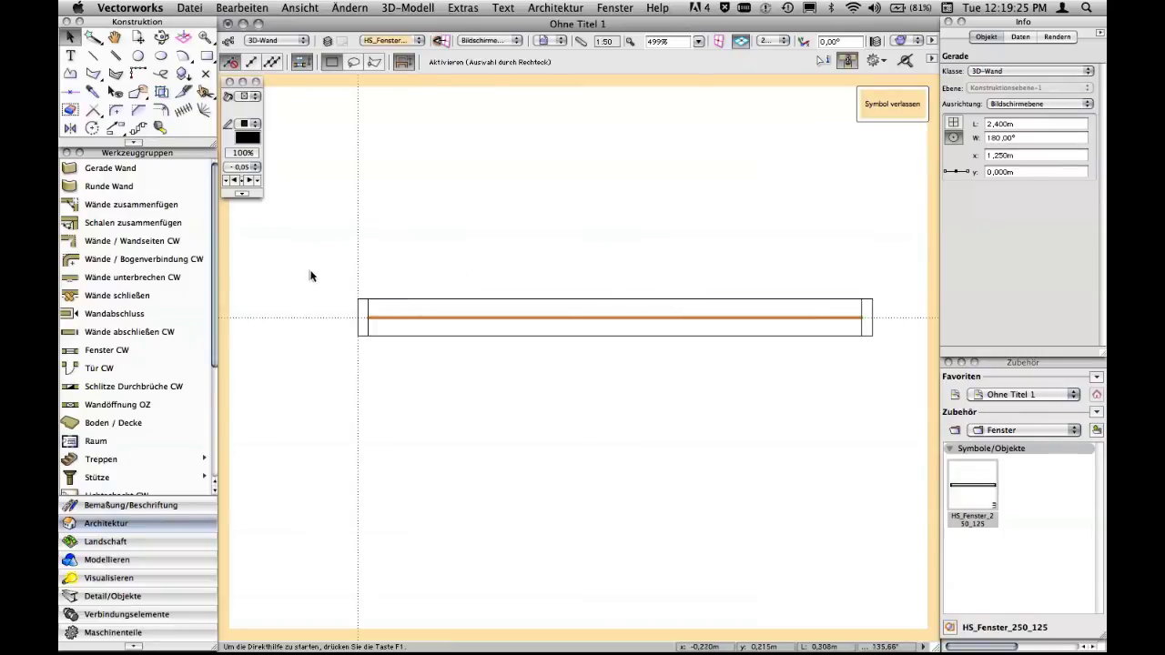
{"action": "left_click_drag", "start_coordinate": [312, 273], "coordinate": [874, 367]}
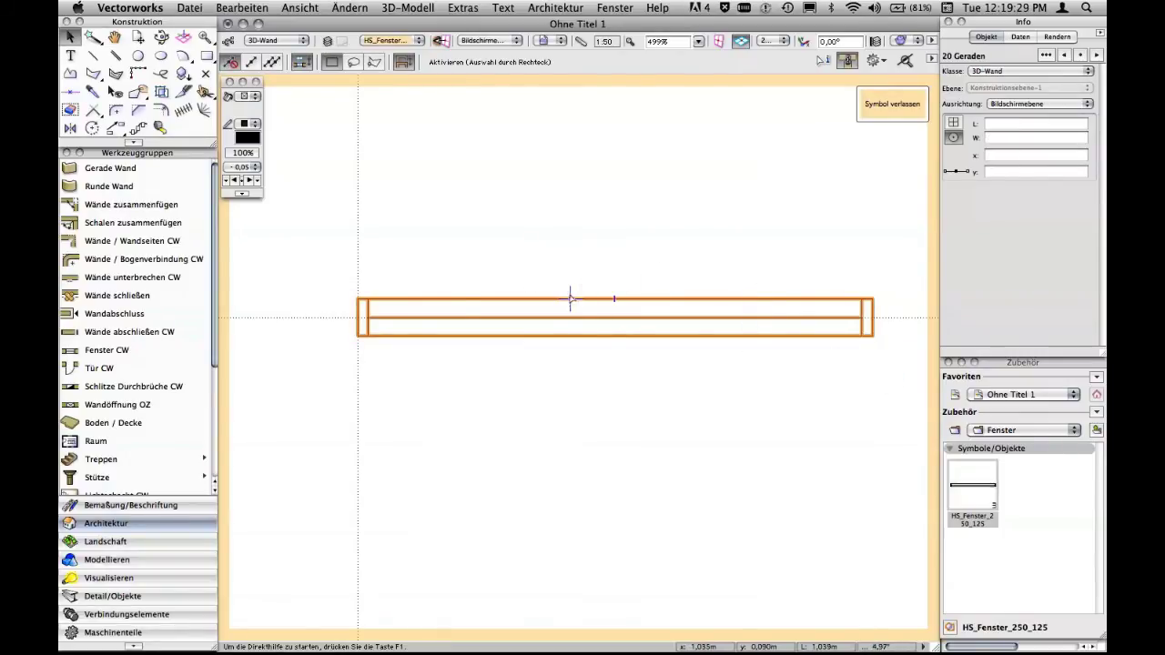
{"action": "left_click", "coordinate": [468, 8]}
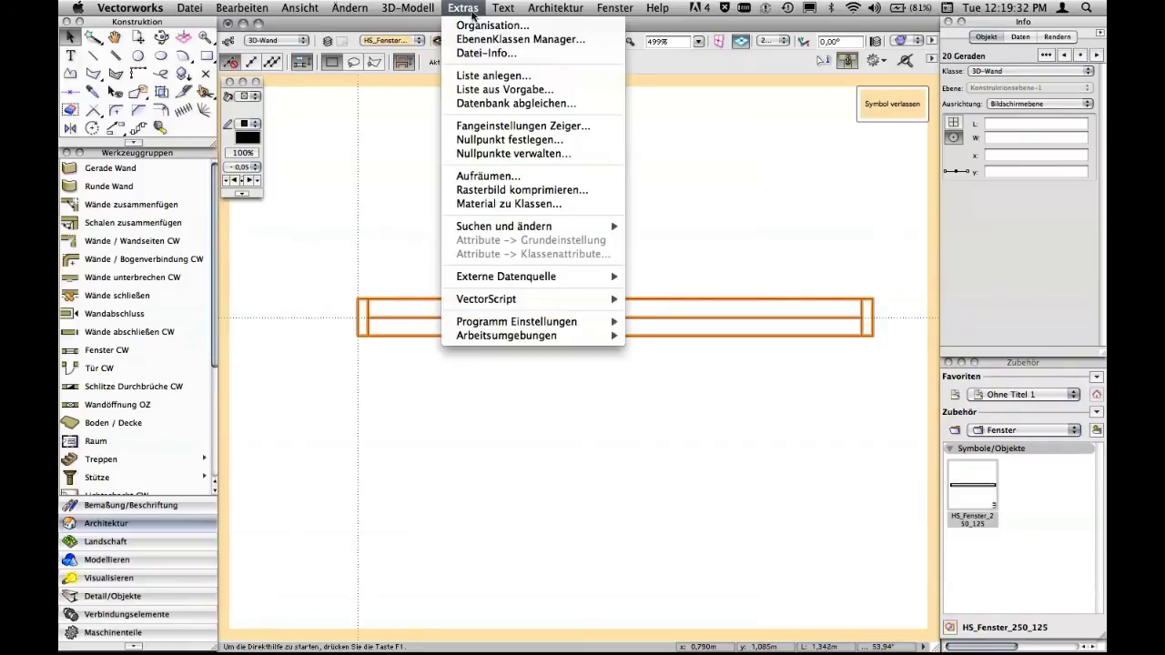
{"action": "left_click", "coordinate": [504, 180]}
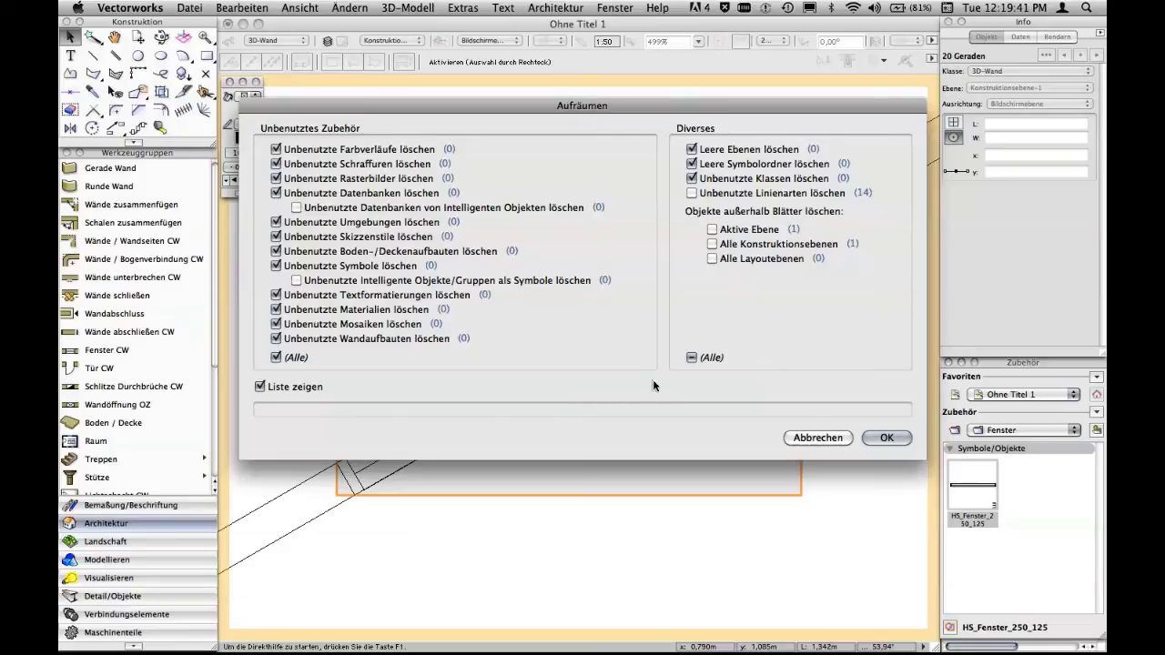
{"action": "left_click", "coordinate": [817, 438]}
{"action": "double_click", "coordinate": [606, 253]}
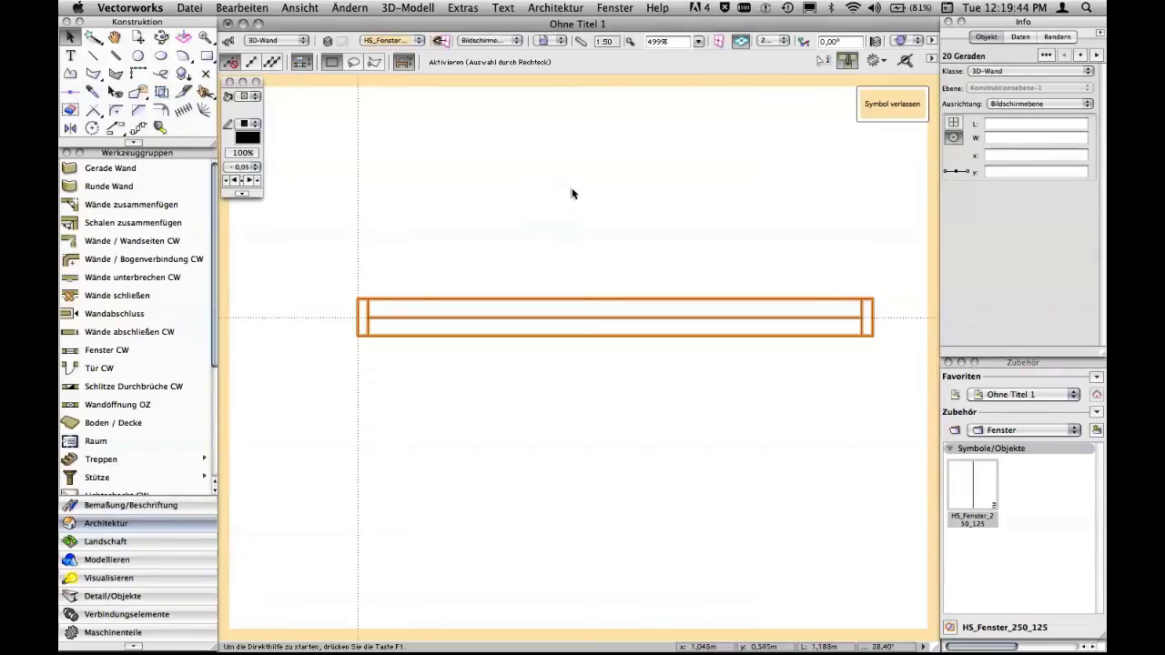
List the identical objects in the Datei-Info, searching in groups and symbols
{"action": "left_click", "coordinate": [461, 7]}
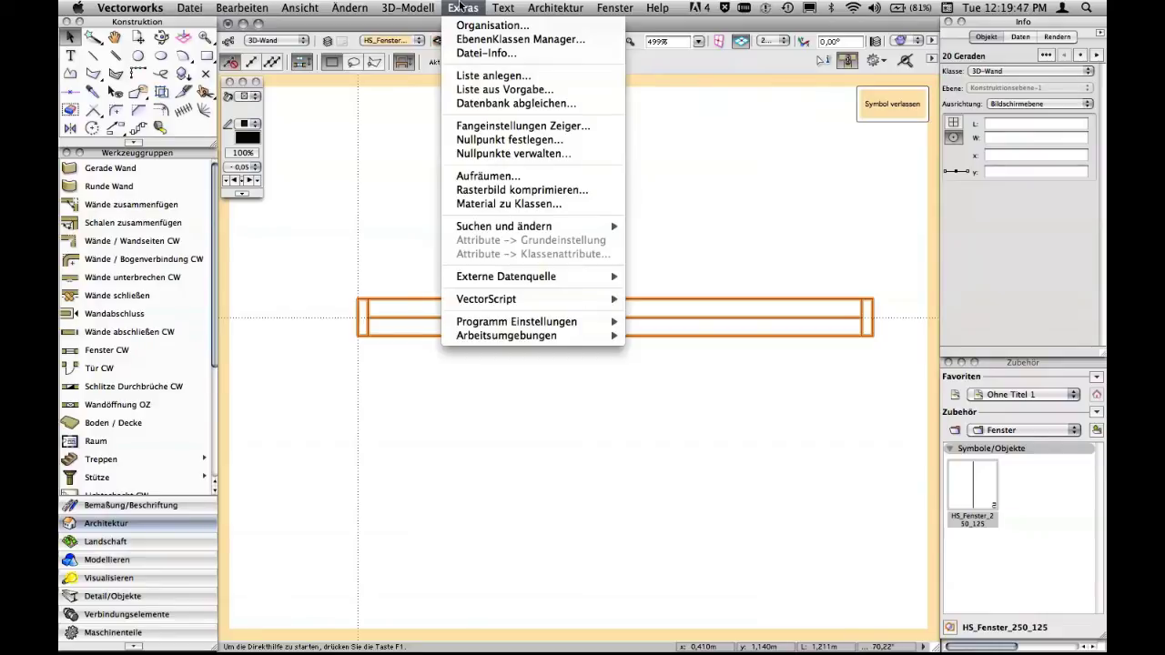
{"action": "mouse_move", "coordinate": [504, 227]}
{"action": "left_click", "coordinate": [486, 53]}
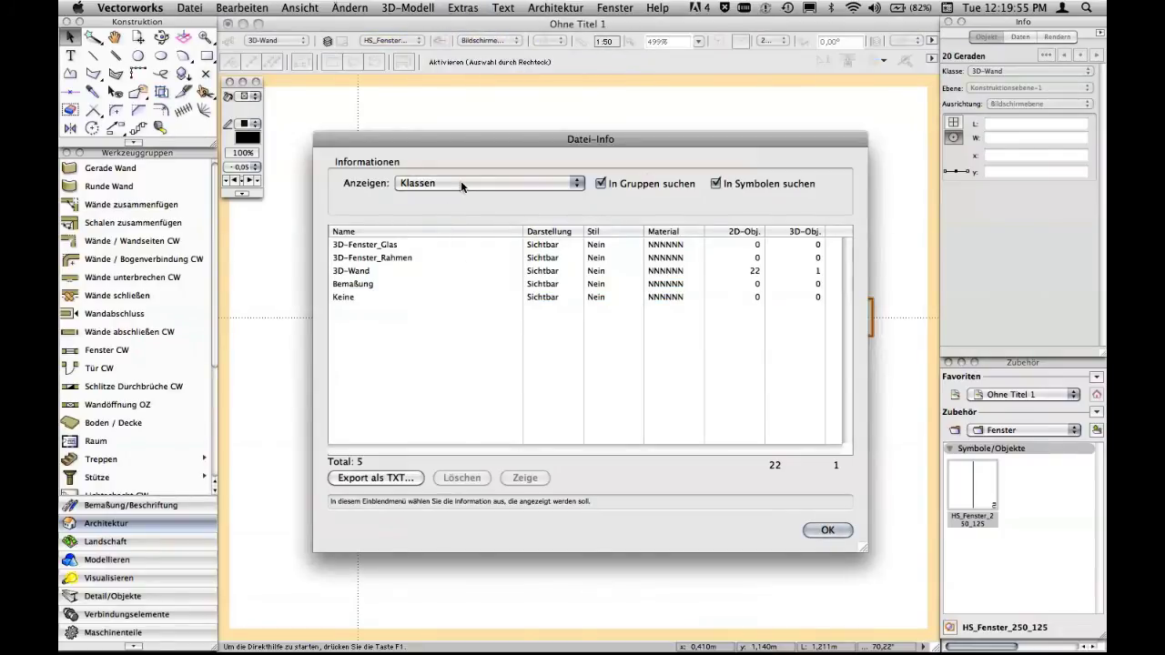
{"action": "left_click", "coordinate": [461, 182]}
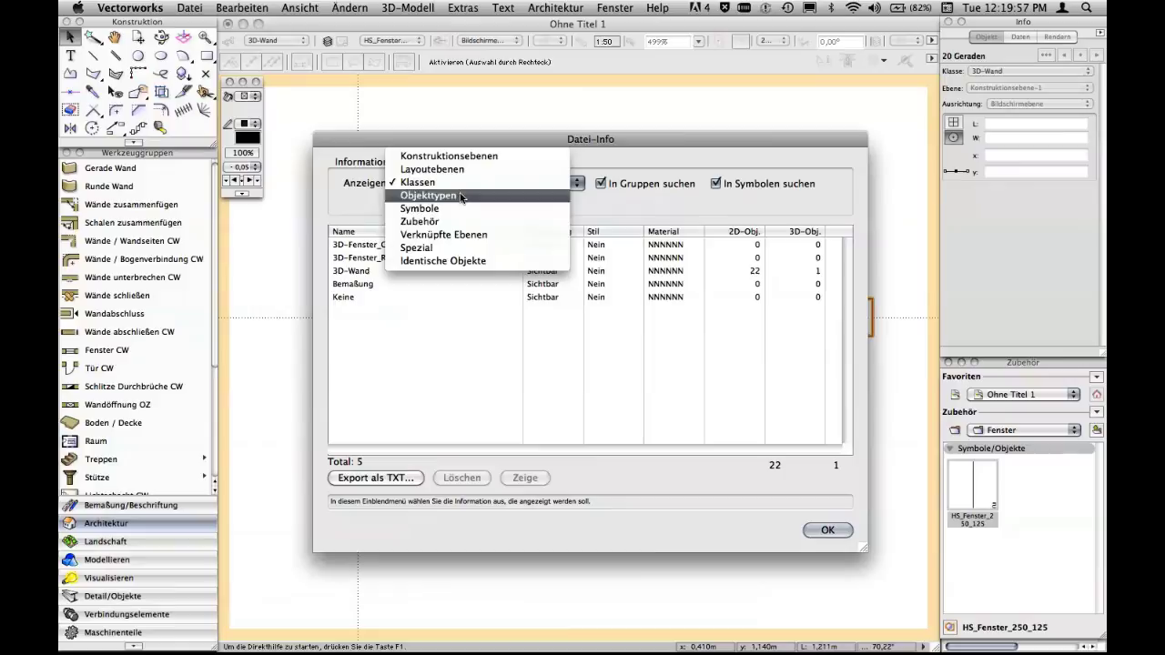
{"action": "left_click", "coordinate": [463, 262]}
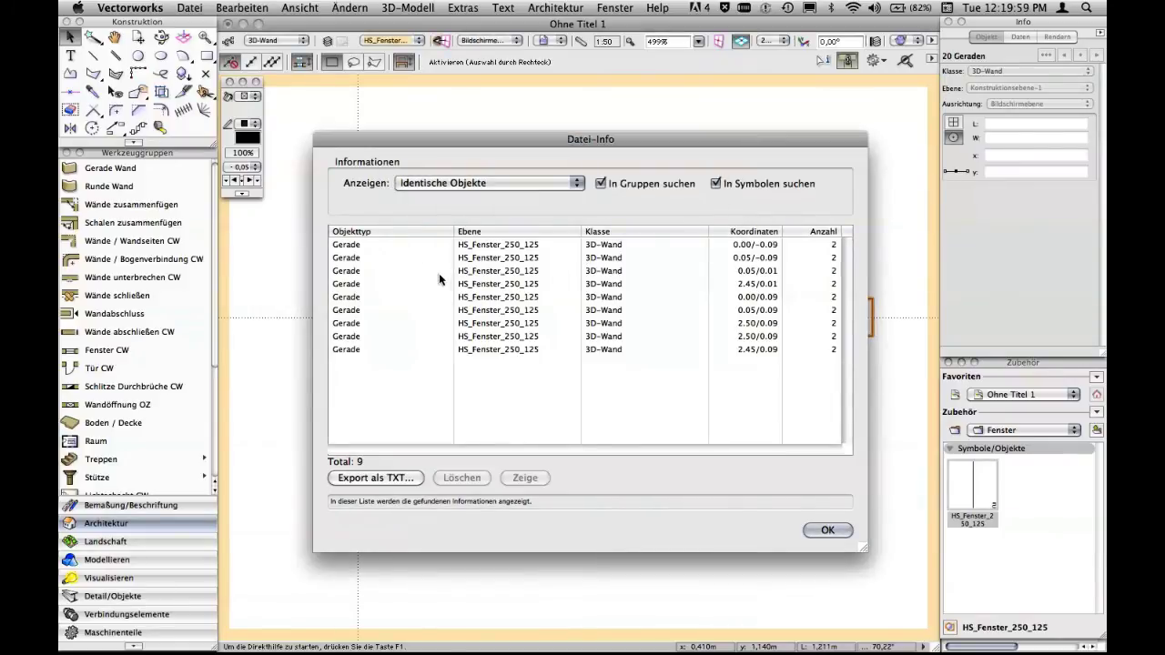
Delete the identical duplicates of all listed window lines, applying the deletion to all, and deselect everything
{"action": "left_click", "coordinate": [381, 244]}
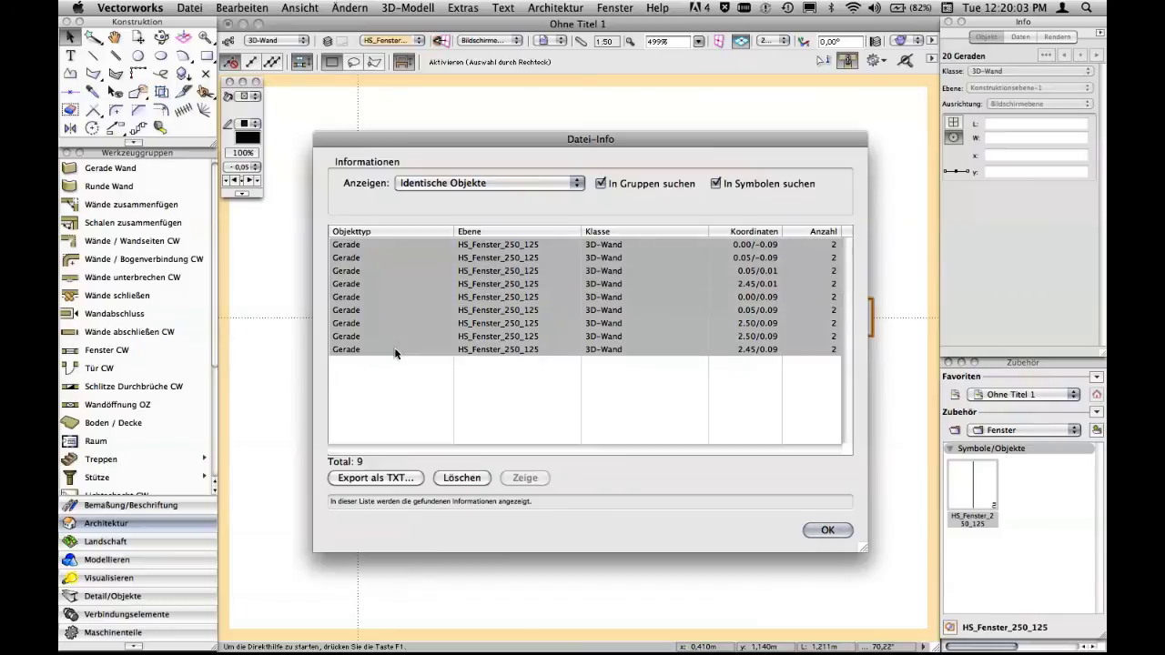
{"action": "left_click", "coordinate": [395, 348], "text": "shift"}
{"action": "left_click", "coordinate": [461, 478]}
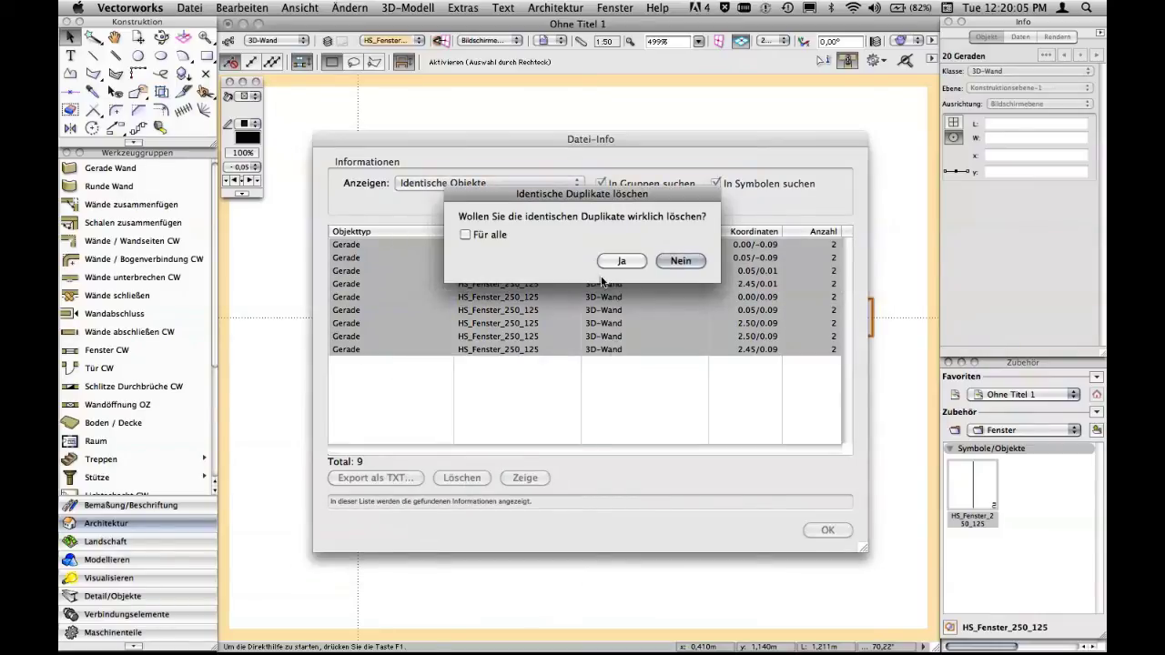
{"action": "left_click", "coordinate": [685, 259]}
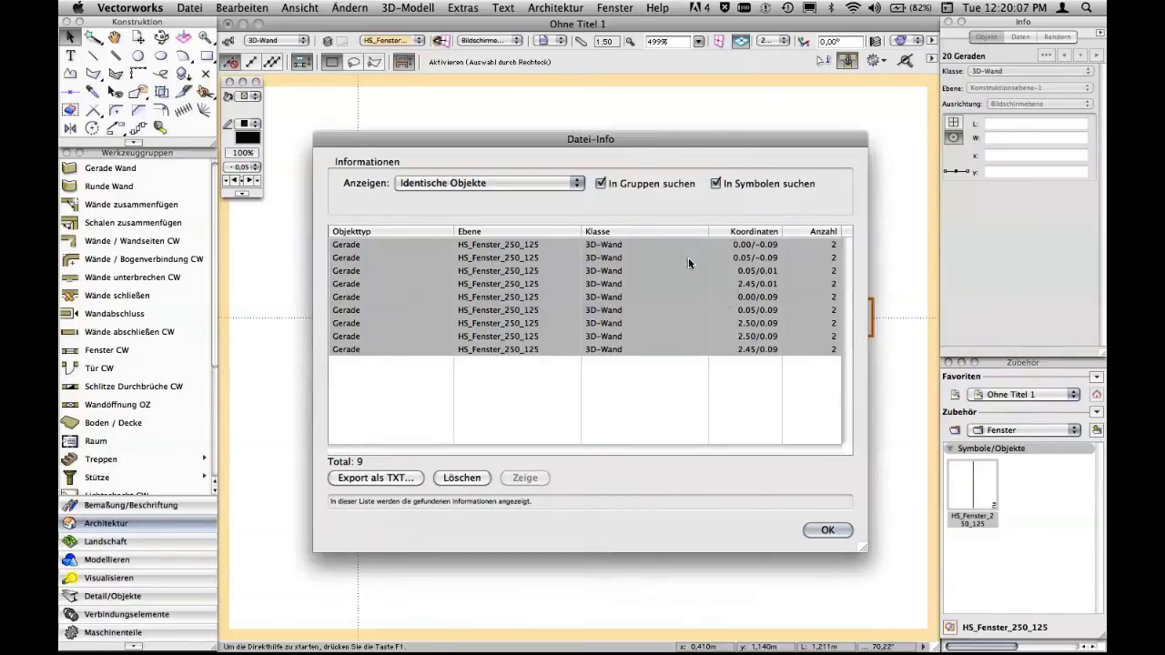
{"action": "left_click", "coordinate": [445, 483]}
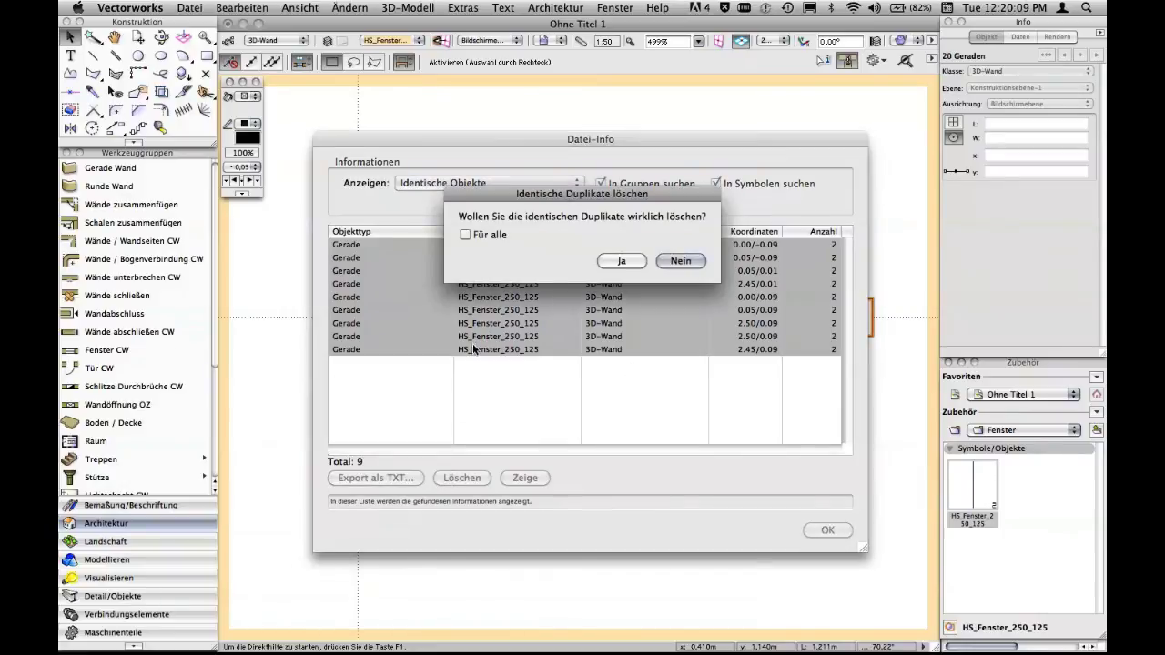
{"action": "left_click", "coordinate": [466, 235]}
{"action": "left_click", "coordinate": [622, 261]}
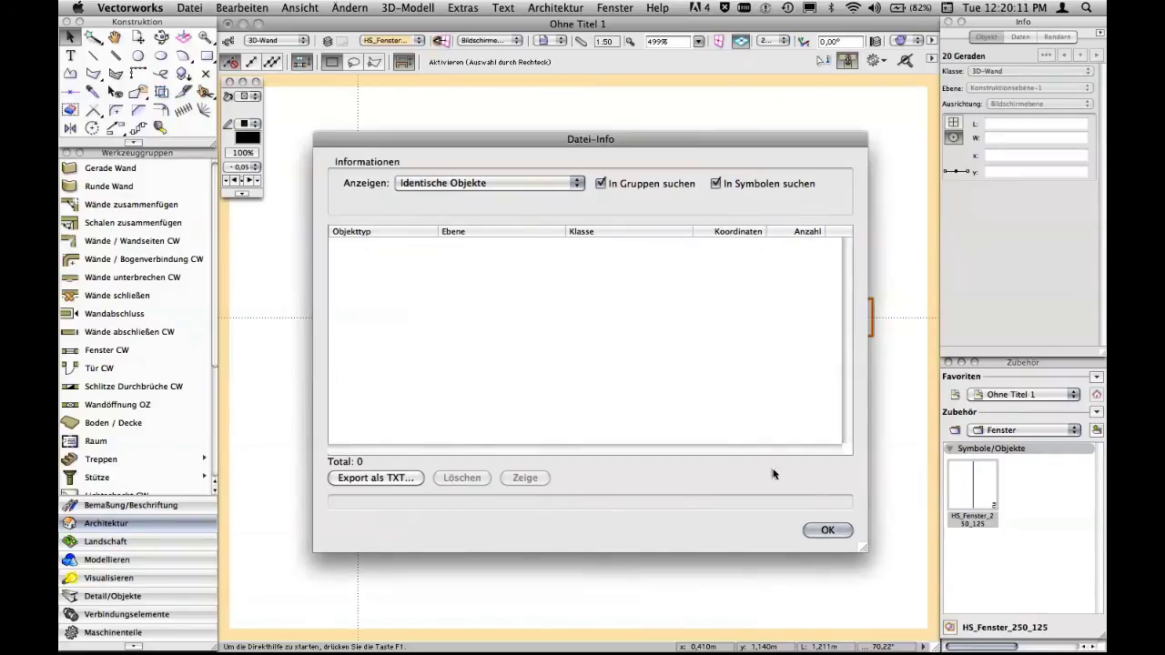
{"action": "left_click", "coordinate": [827, 530]}
{"action": "left_click", "coordinate": [791, 380]}
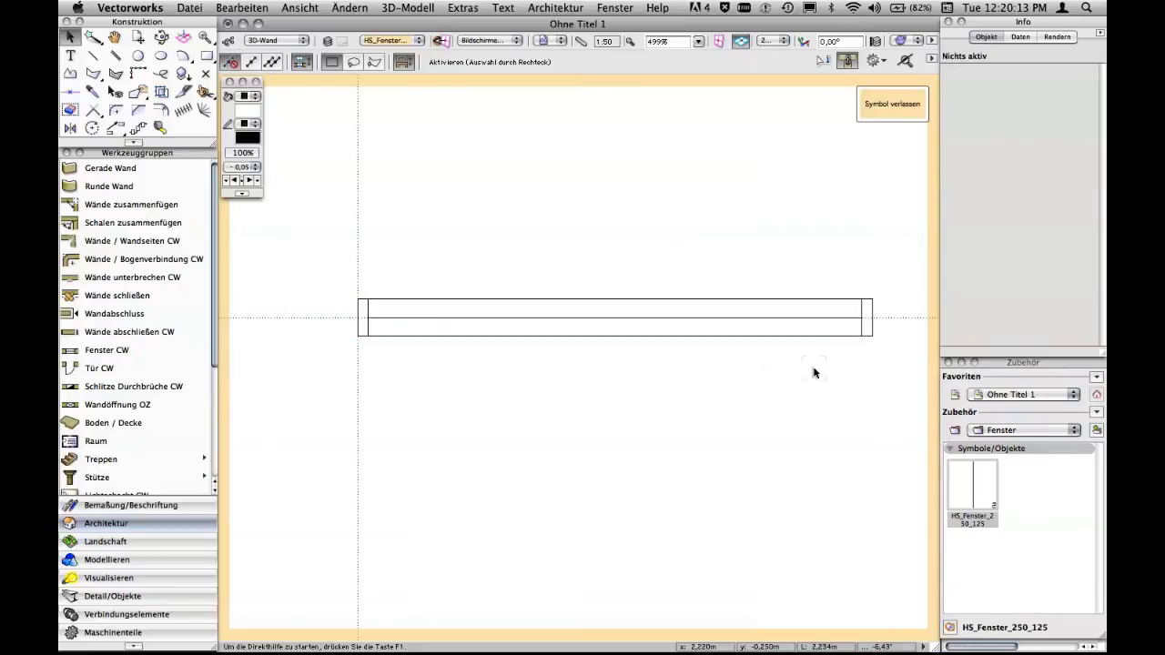
Select all remaining window lines to check their number and look at the options for converting objects
{"action": "left_click_drag", "start_coordinate": [333, 280], "coordinate": [883, 368]}
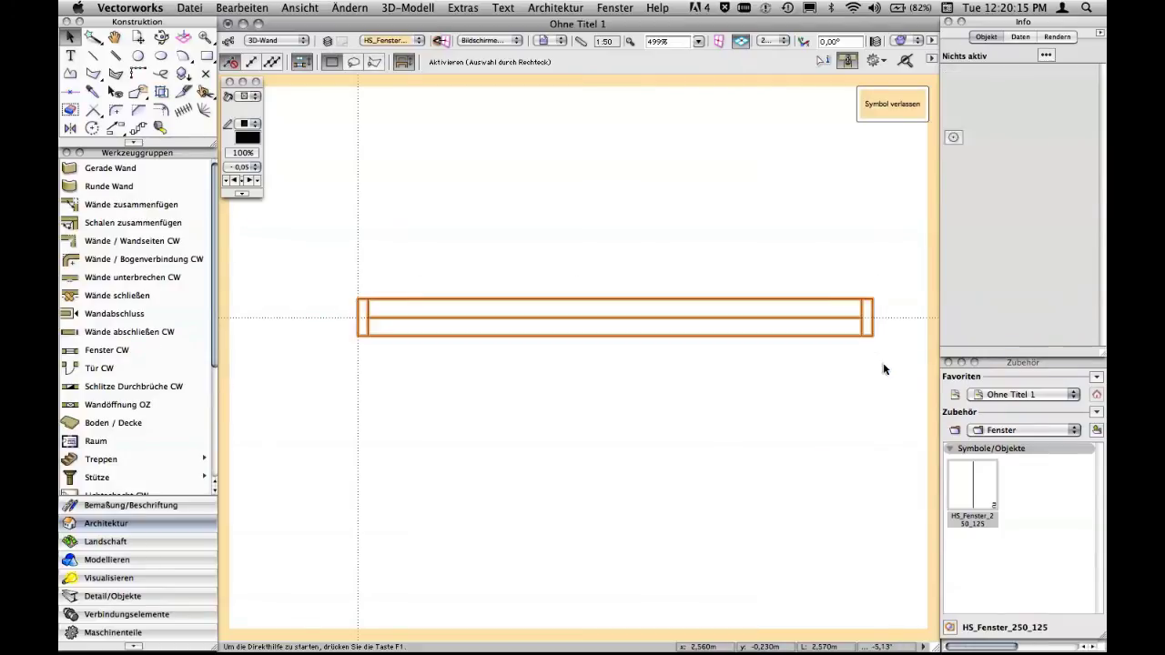
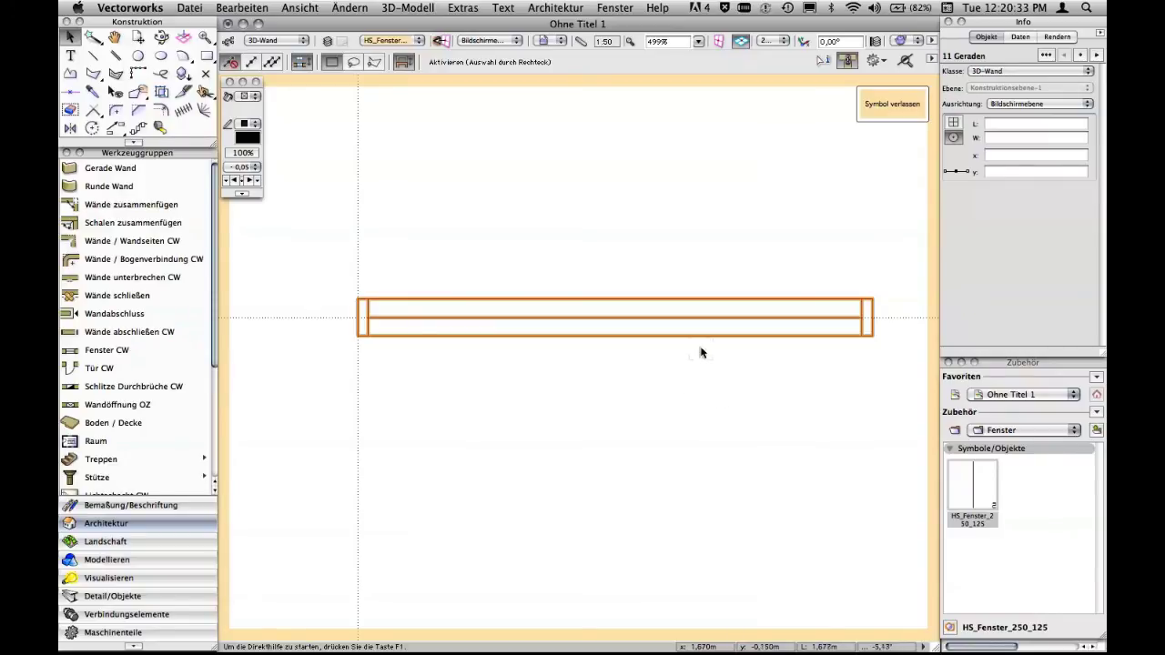
{"action": "left_click", "coordinate": [359, 8]}
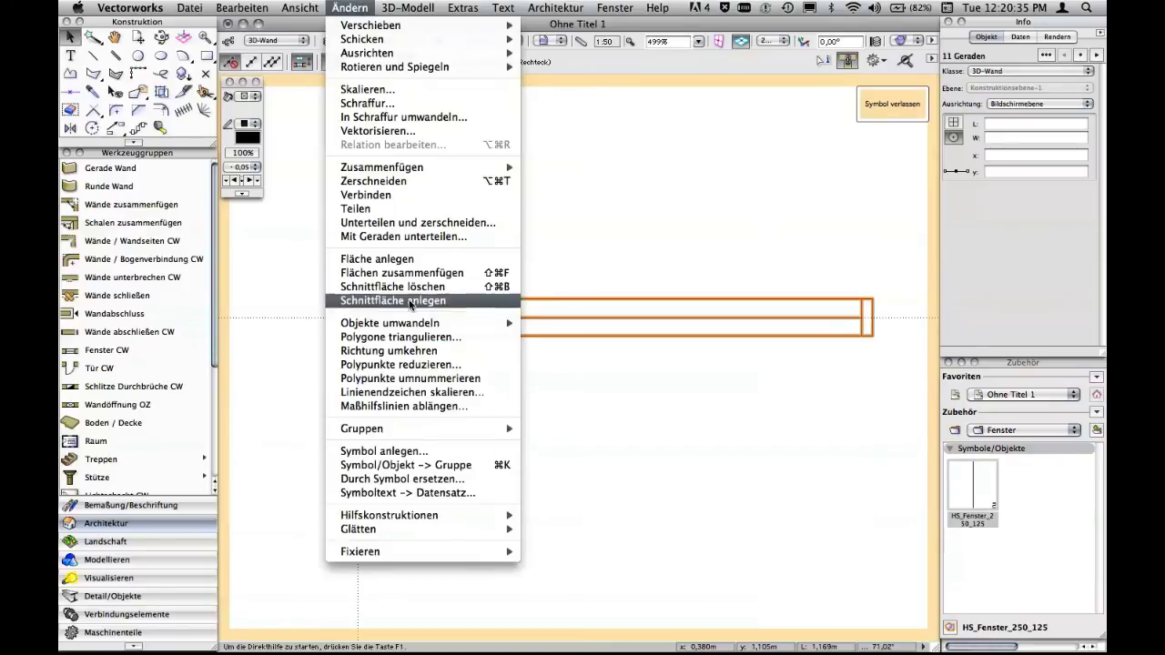
{"action": "mouse_move", "coordinate": [412, 324]}
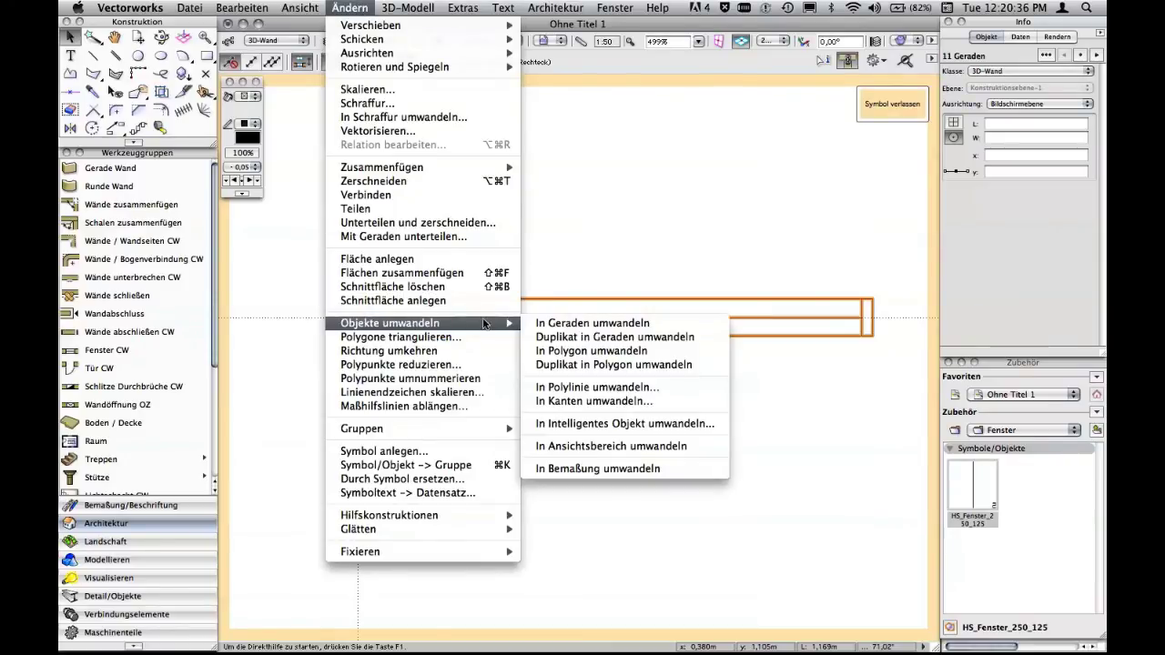
{"action": "left_click", "coordinate": [558, 324]}
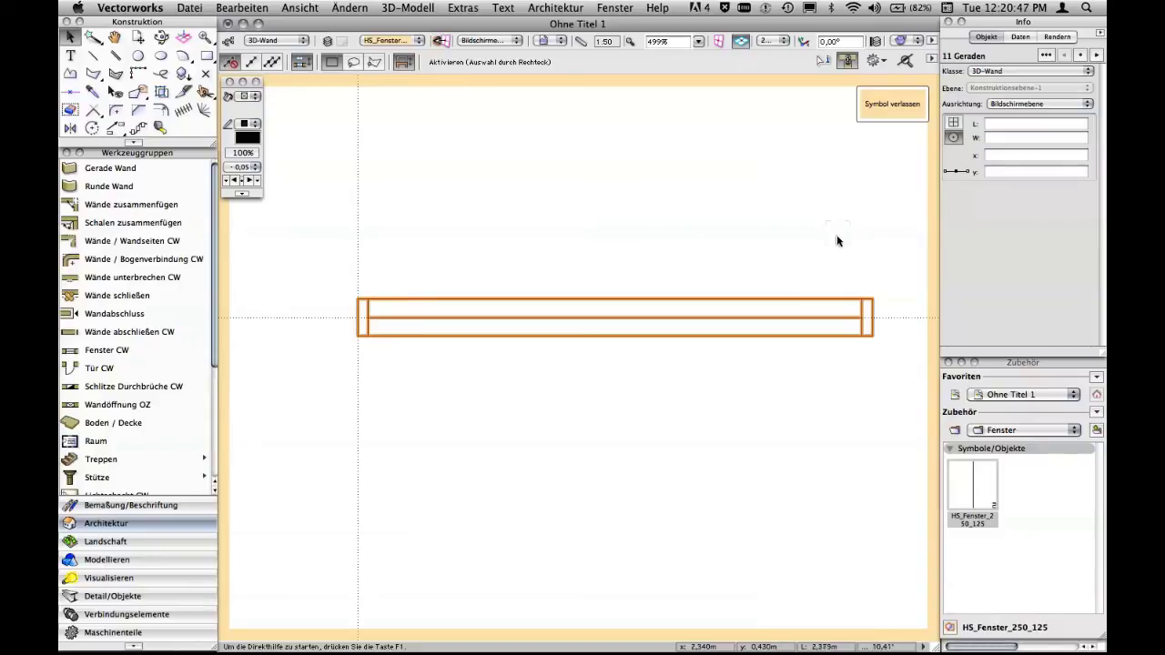
Check the Datei-Info again for identical objects in groups and symbols
{"action": "left_click", "coordinate": [463, 7]}
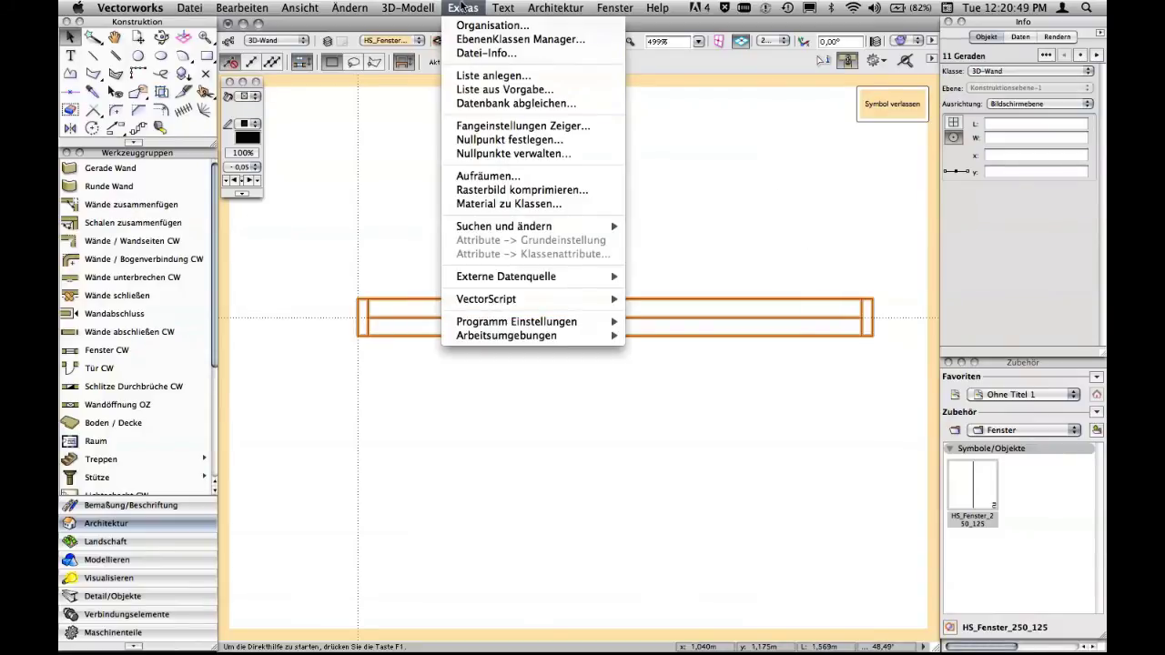
{"action": "mouse_move", "coordinate": [525, 230]}
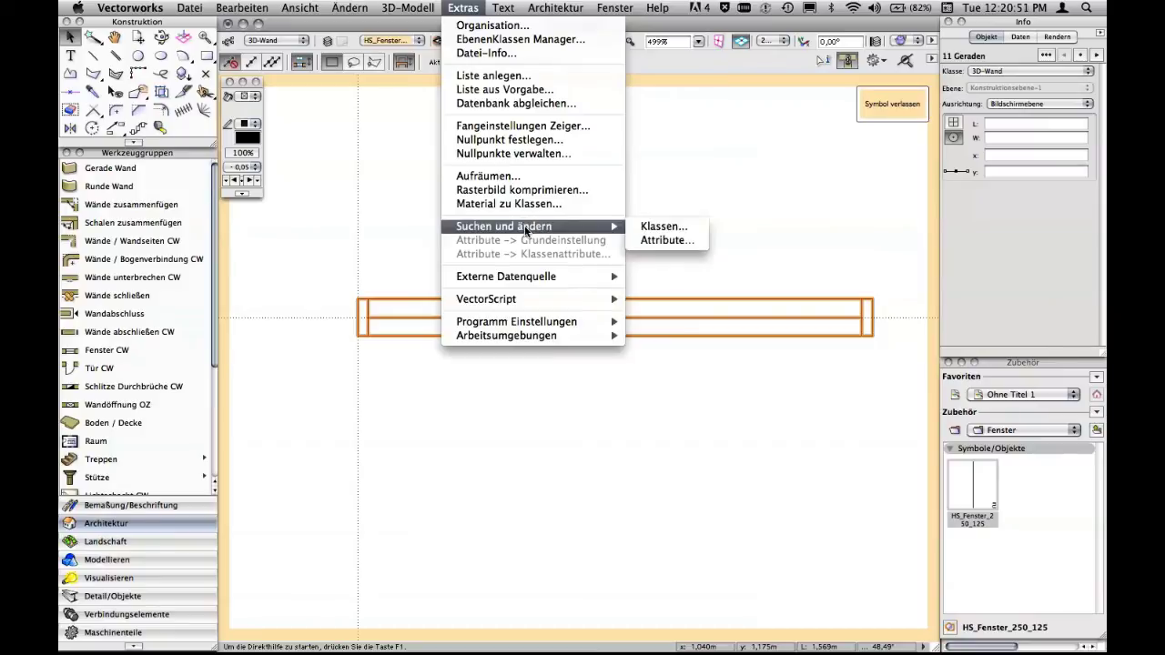
{"action": "left_click", "coordinate": [492, 53]}
{"action": "left_click", "coordinate": [496, 185]}
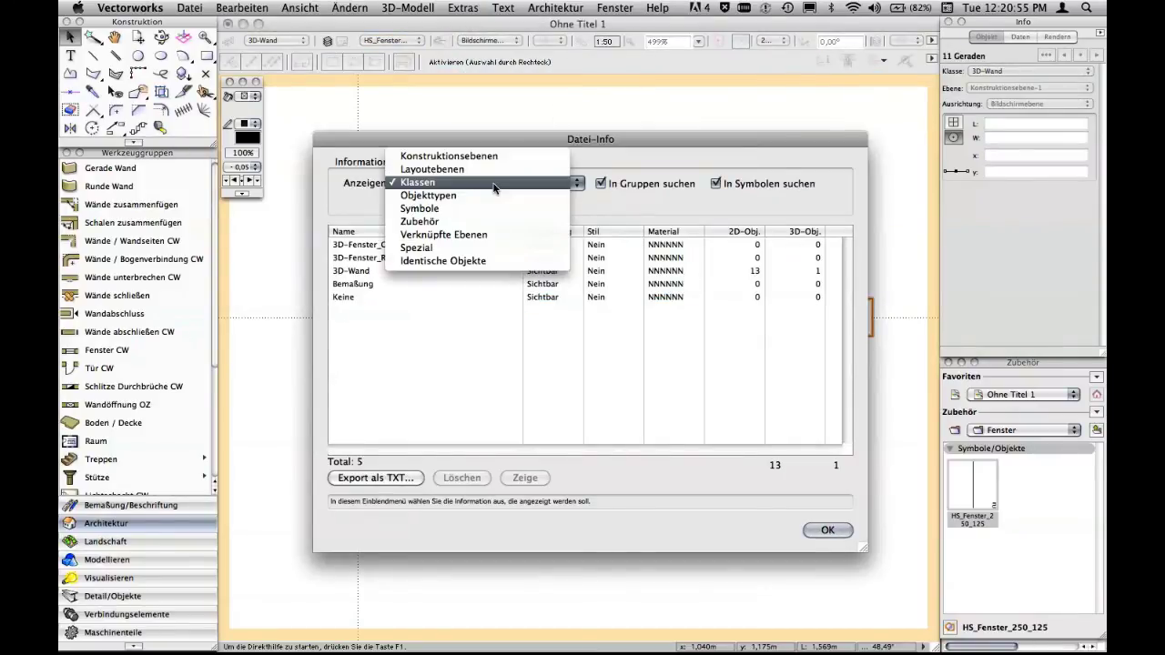
{"action": "left_click", "coordinate": [488, 262]}
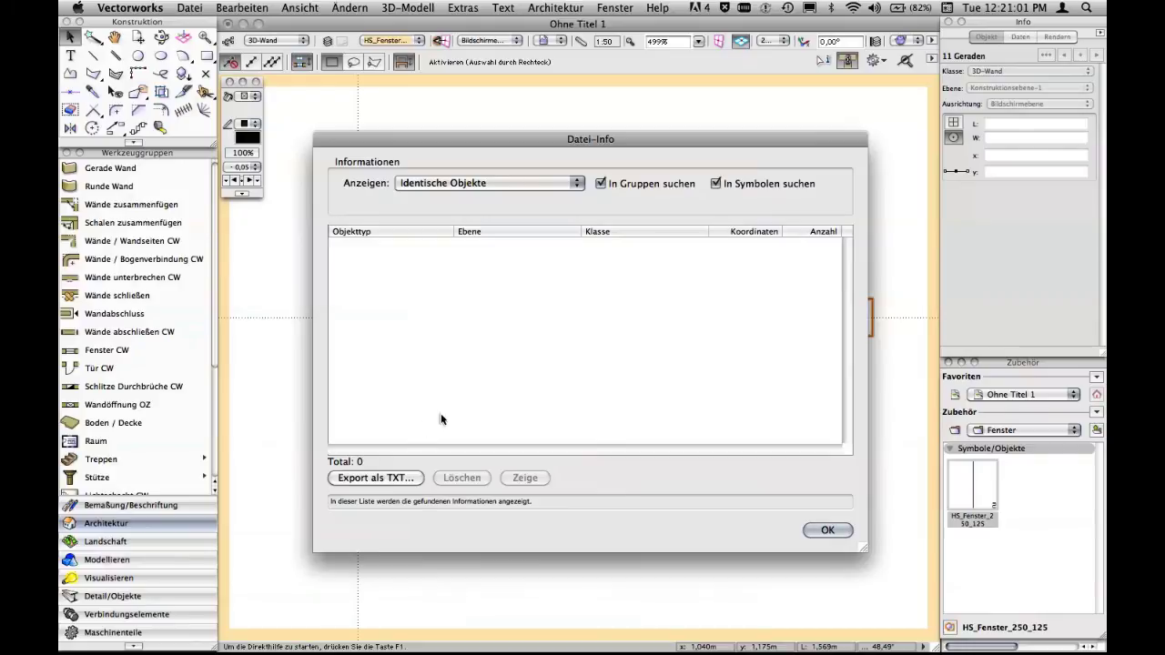
{"action": "left_click", "coordinate": [826, 530]}
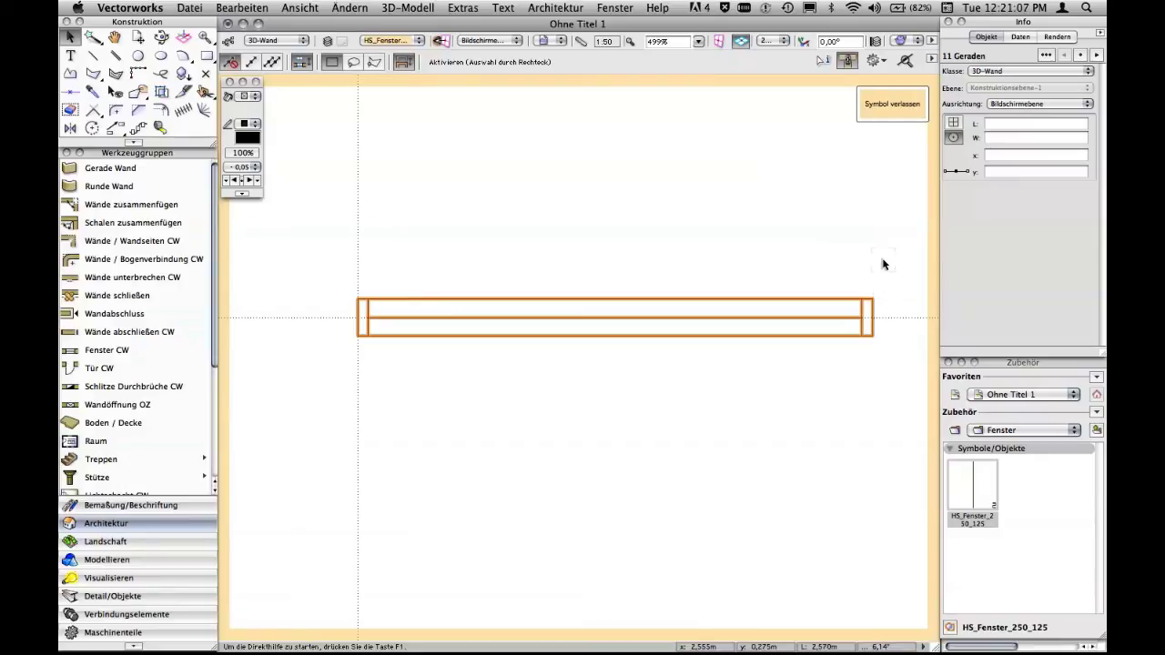
Leave the symbol and display the window in the wall as a hidden-line 3D view from Rechts vorne oben
{"action": "left_click", "coordinate": [892, 108]}
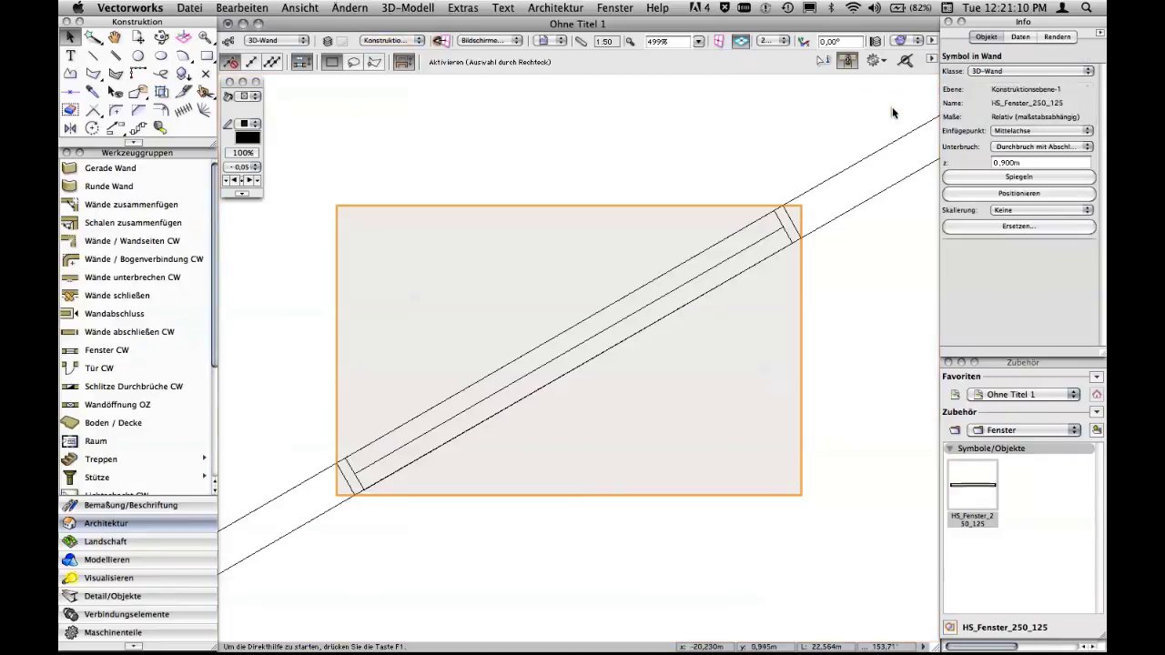
{"action": "left_click", "coordinate": [873, 275]}
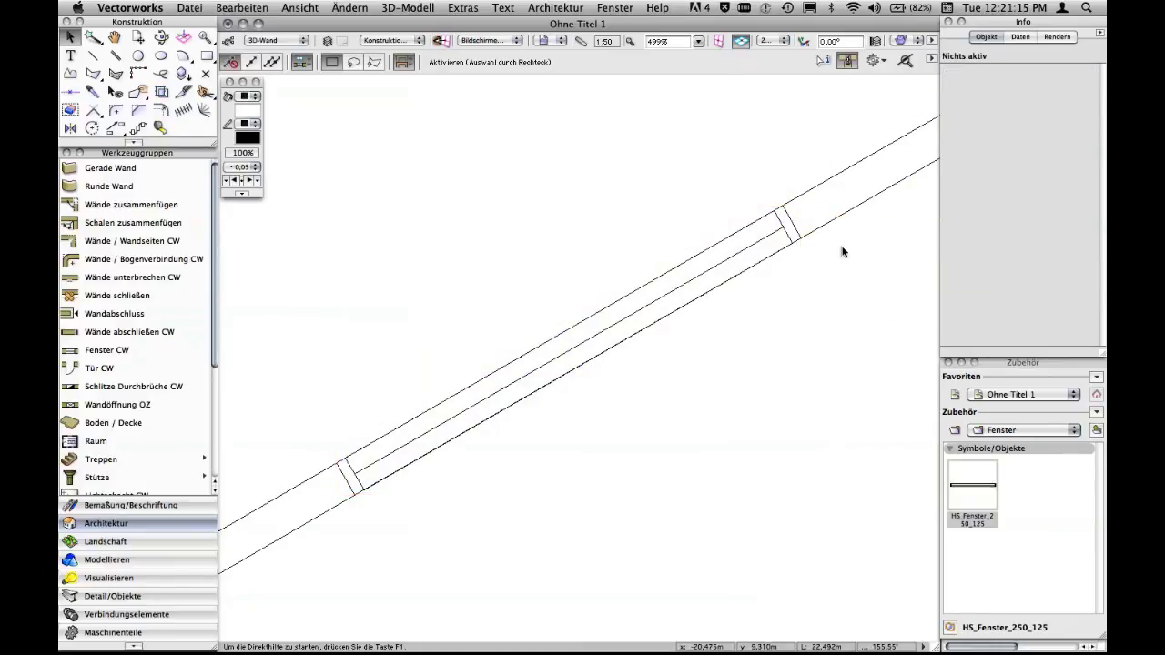
{"action": "left_click", "coordinate": [778, 41]}
{"action": "left_click", "coordinate": [811, 175]}
{"action": "left_click", "coordinate": [910, 40]}
{"action": "left_click", "coordinate": [914, 159]}
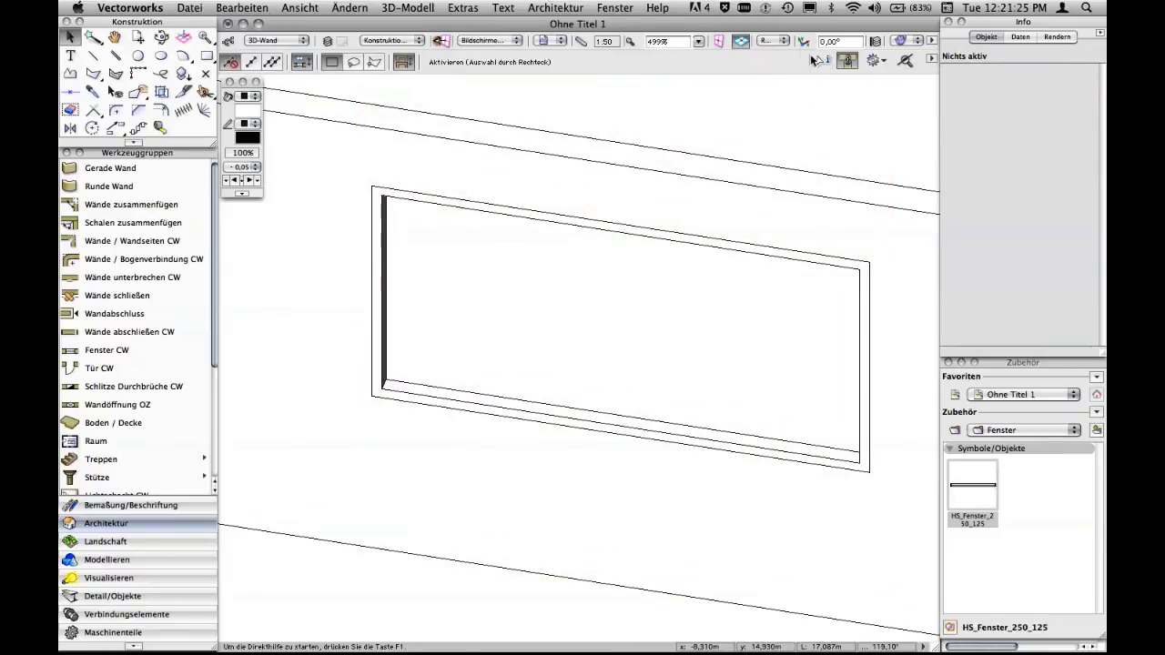
Return to the 2D Plan view and show the whole wall with its window
{"action": "left_click", "coordinate": [781, 40]}
{"action": "left_click", "coordinate": [785, 59]}
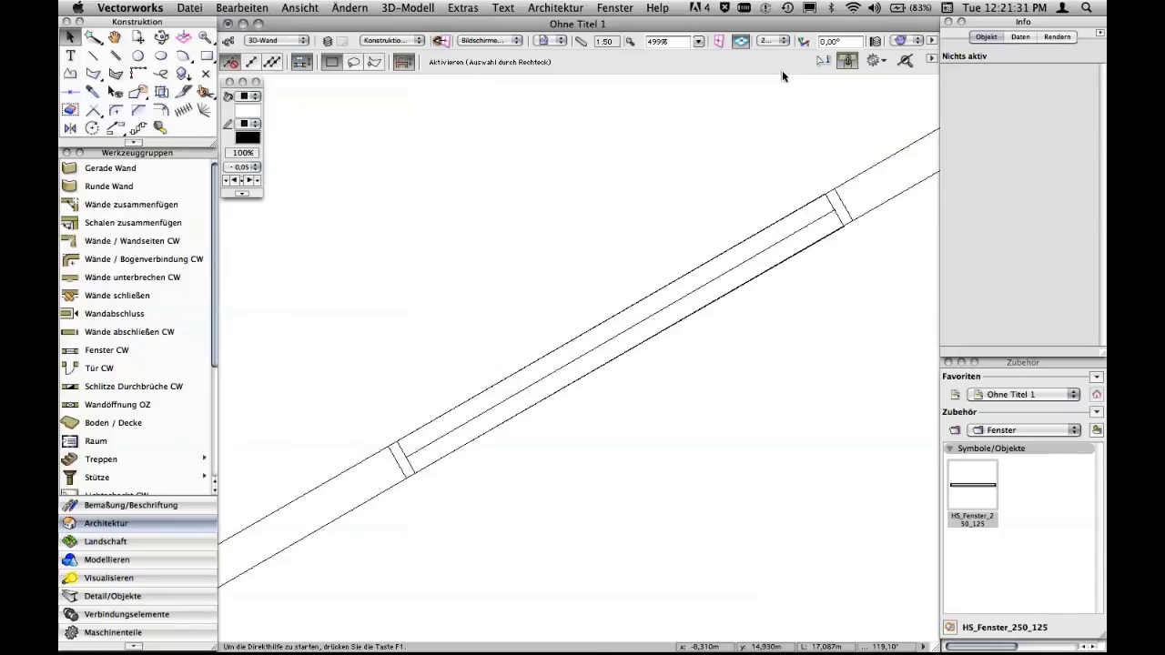
{"action": "scroll", "coordinate": [794, 131], "scroll_direction": "down", "scroll_amount": 3}
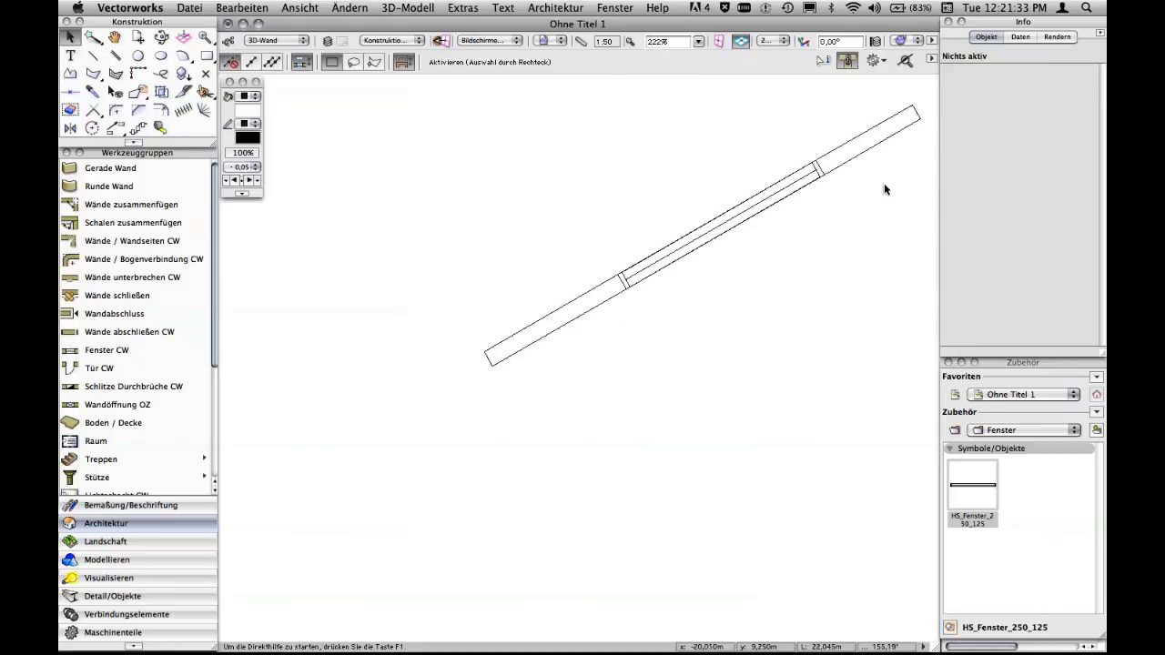
{"action": "middle_click_drag", "start_coordinate": [884, 189], "coordinate": [813, 218]}
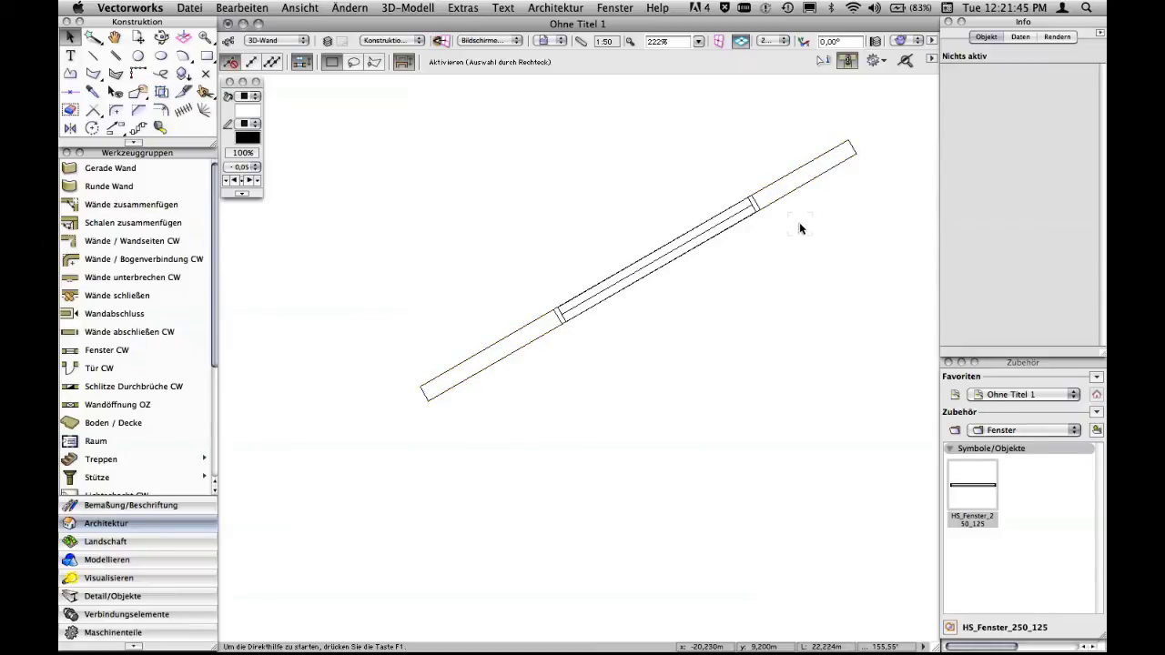
{"action": "left_click", "coordinate": [778, 41]}
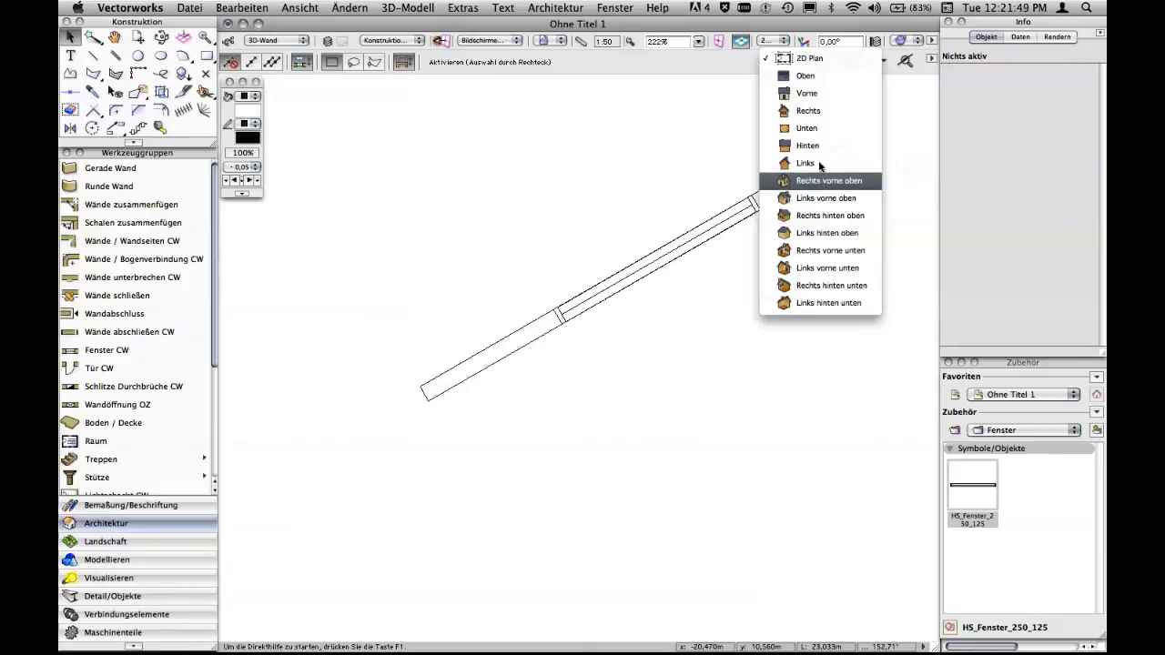
{"action": "left_click", "coordinate": [746, 91]}
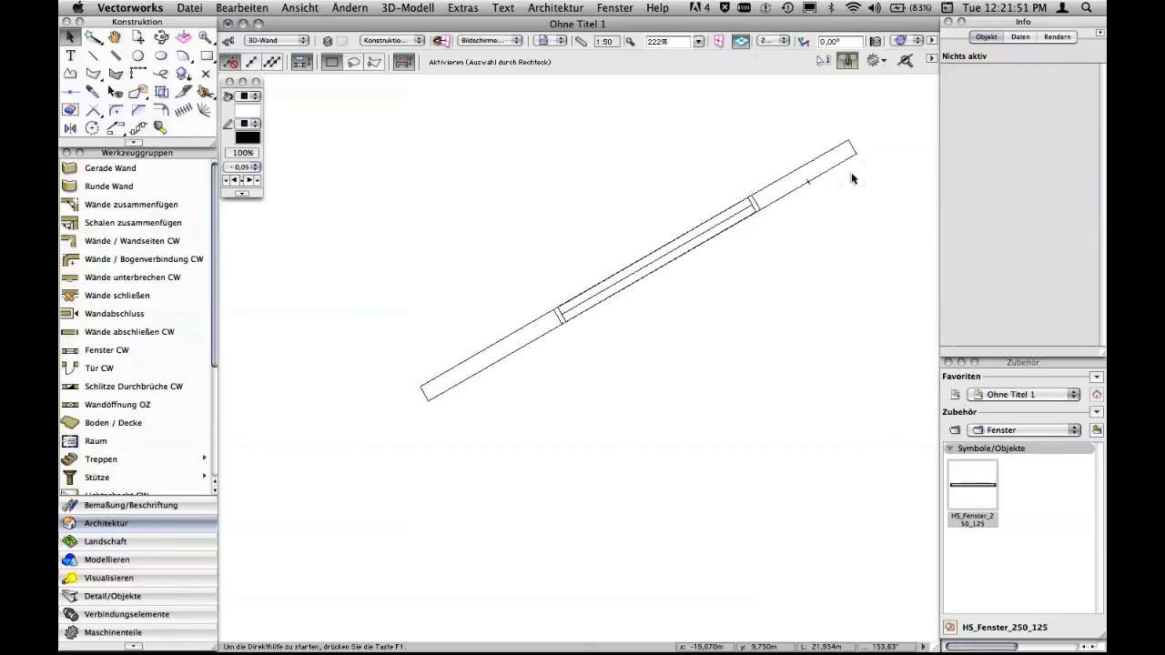
{"action": "key", "text": "super+z"}
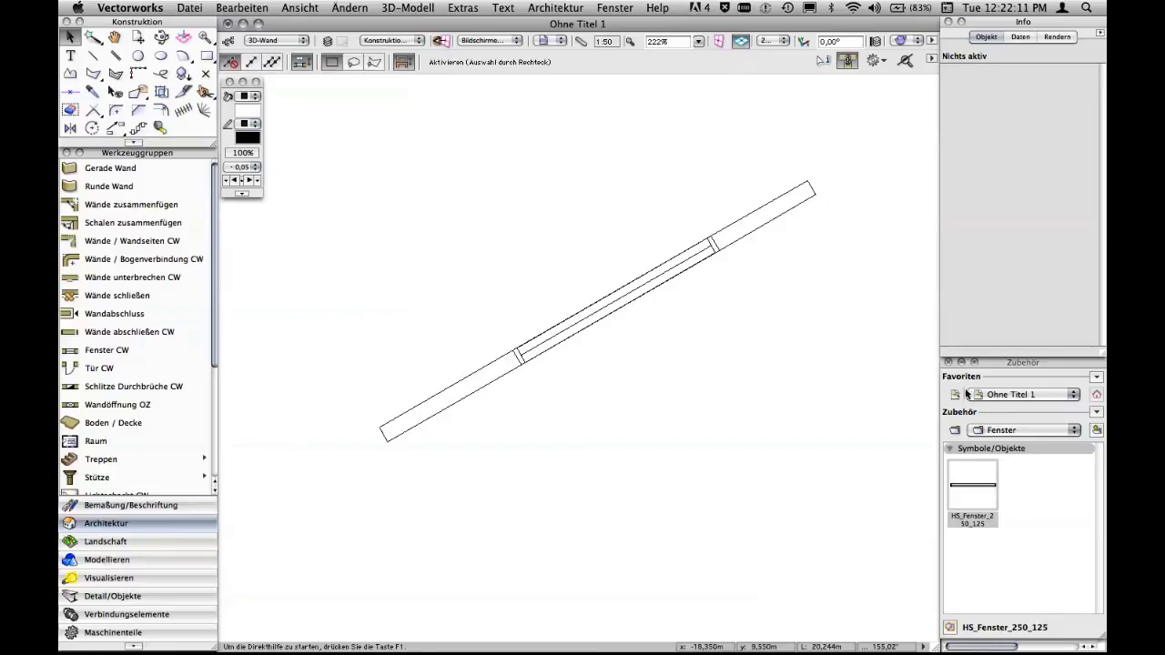
Review which parts of the symbol HS_Fenster_250_125 can be edited, without changing anything
{"action": "right_click", "coordinate": [976, 490]}
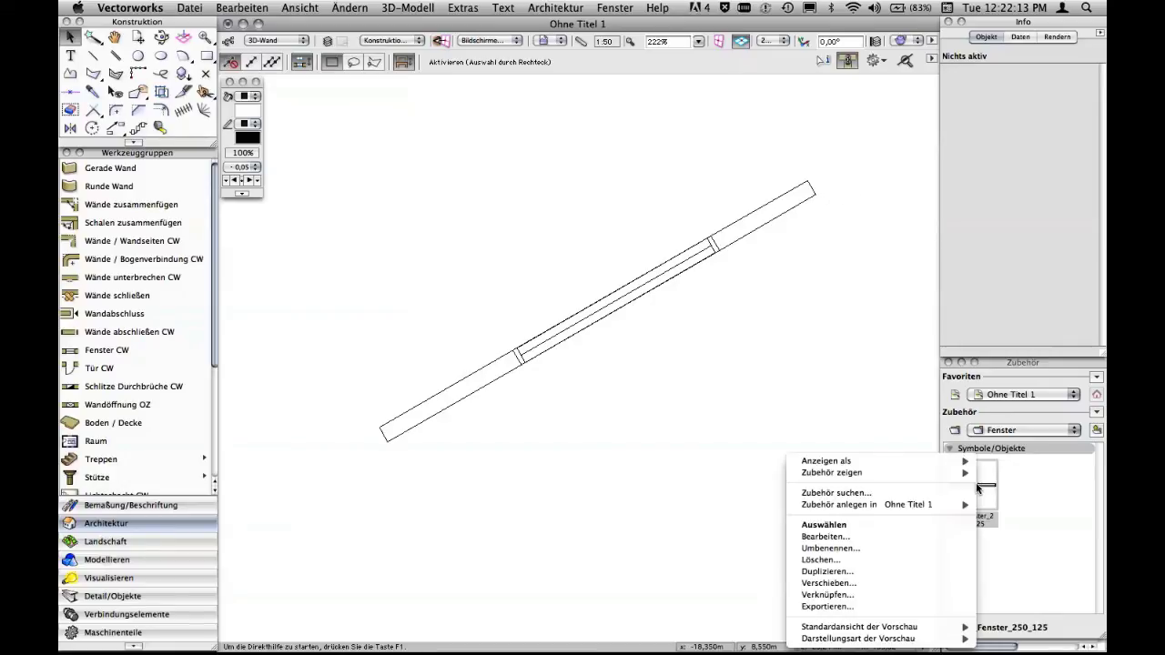
{"action": "left_click", "coordinate": [899, 541]}
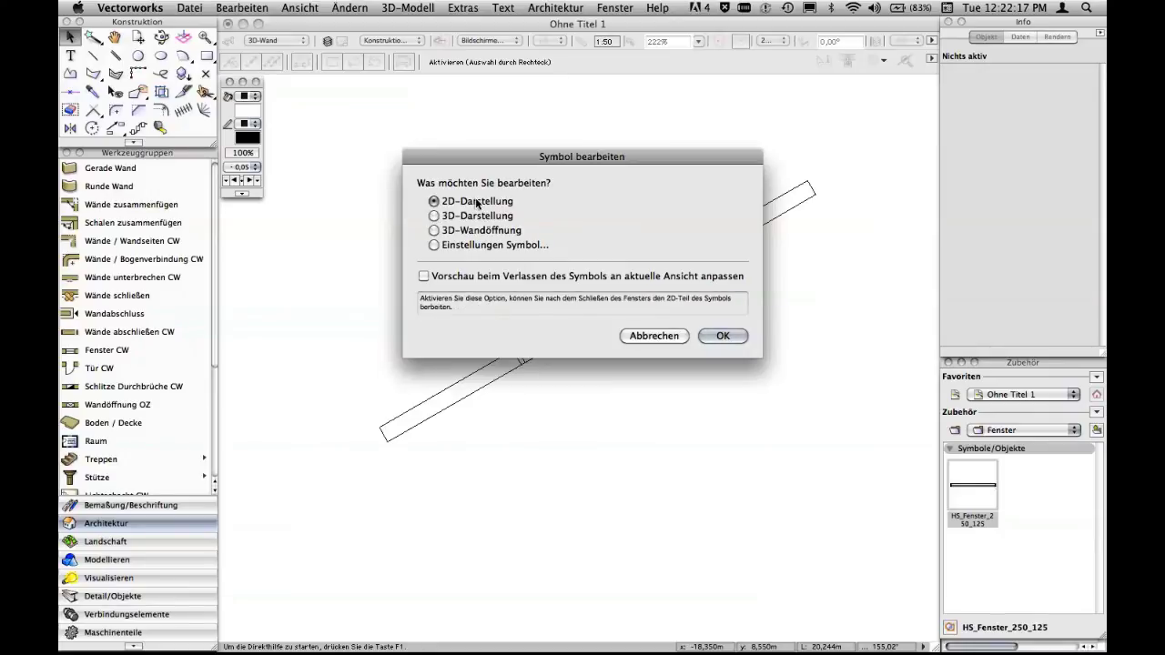
{"action": "left_click", "coordinate": [665, 335]}
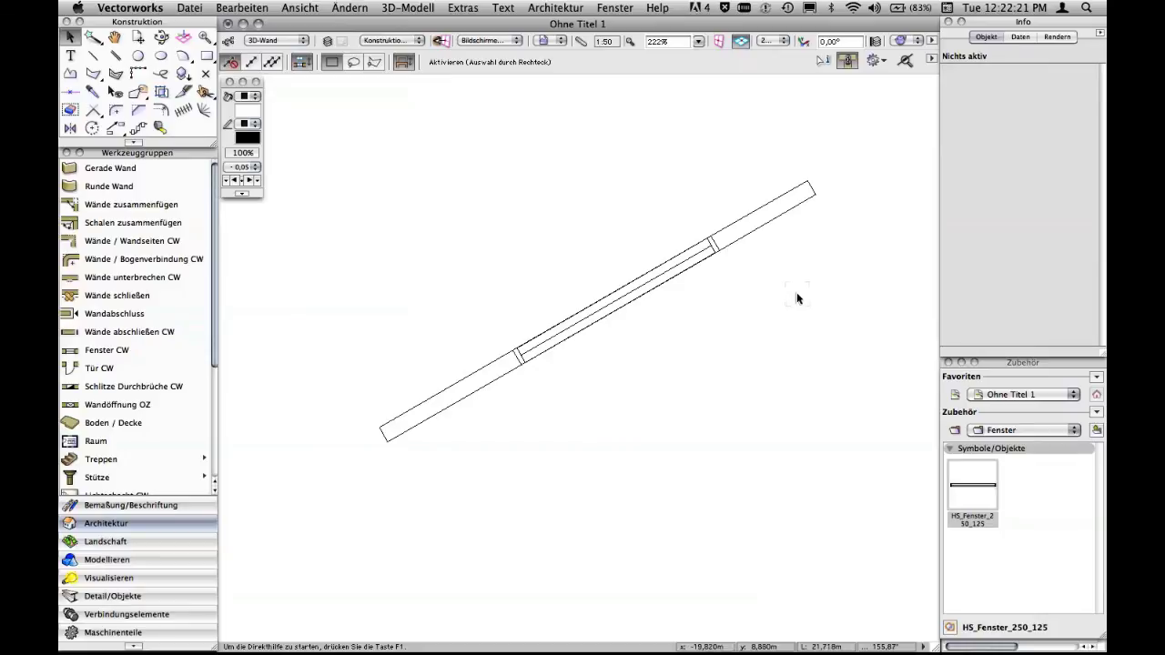